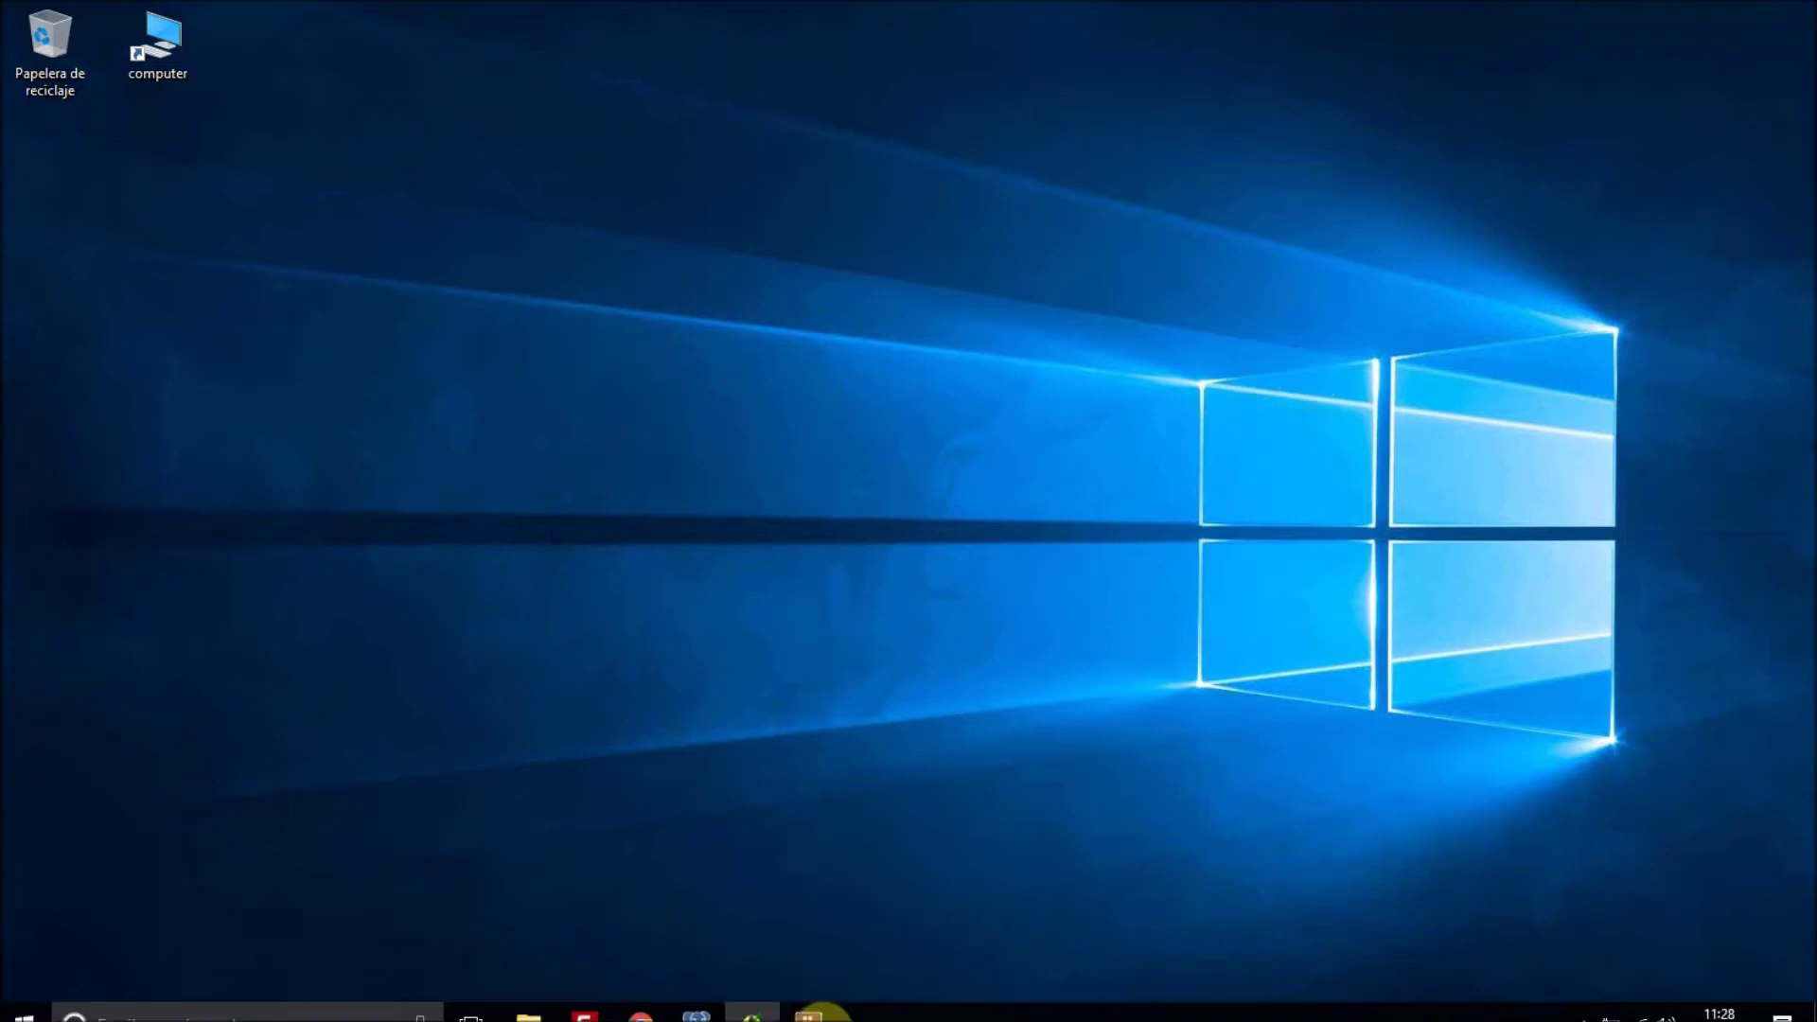
Restore the pgAdmin III window from the taskbar.
click(697, 1004)
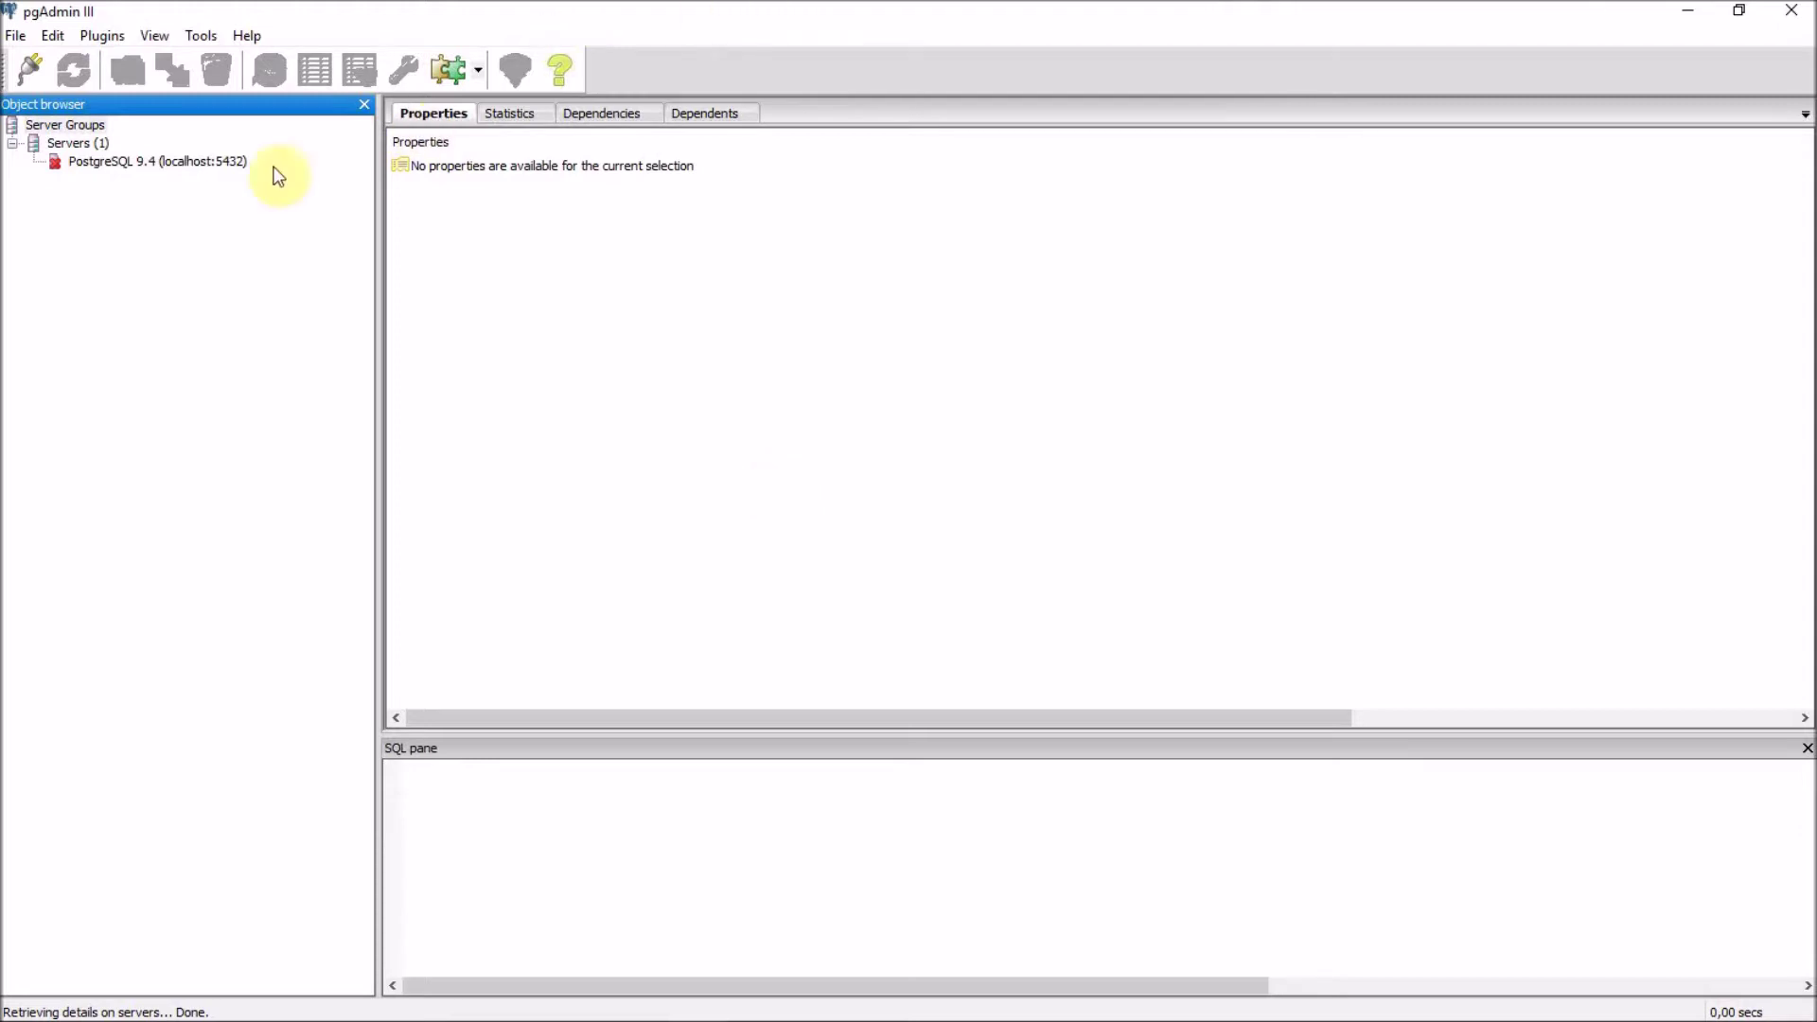
Log in to the PostgreSQL 9.4 server with its password, retrying after an error, and show Databases.
double_click(161, 163)
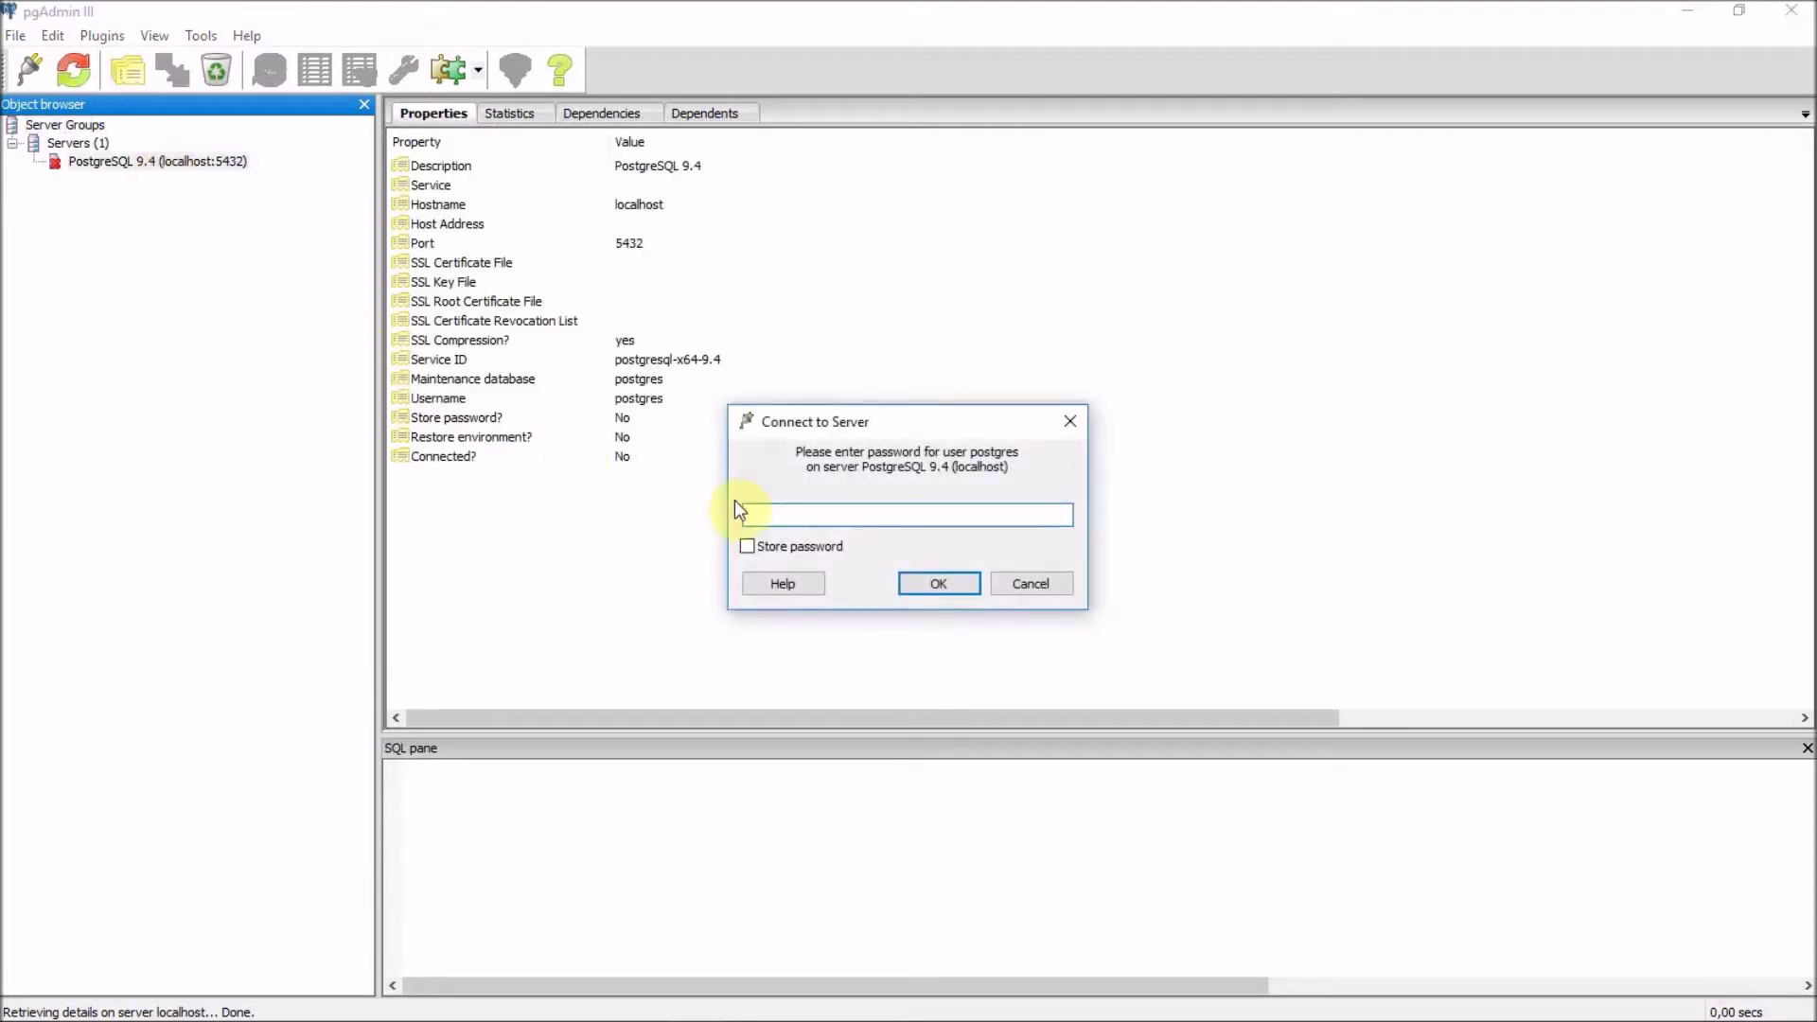
text(••••••••)
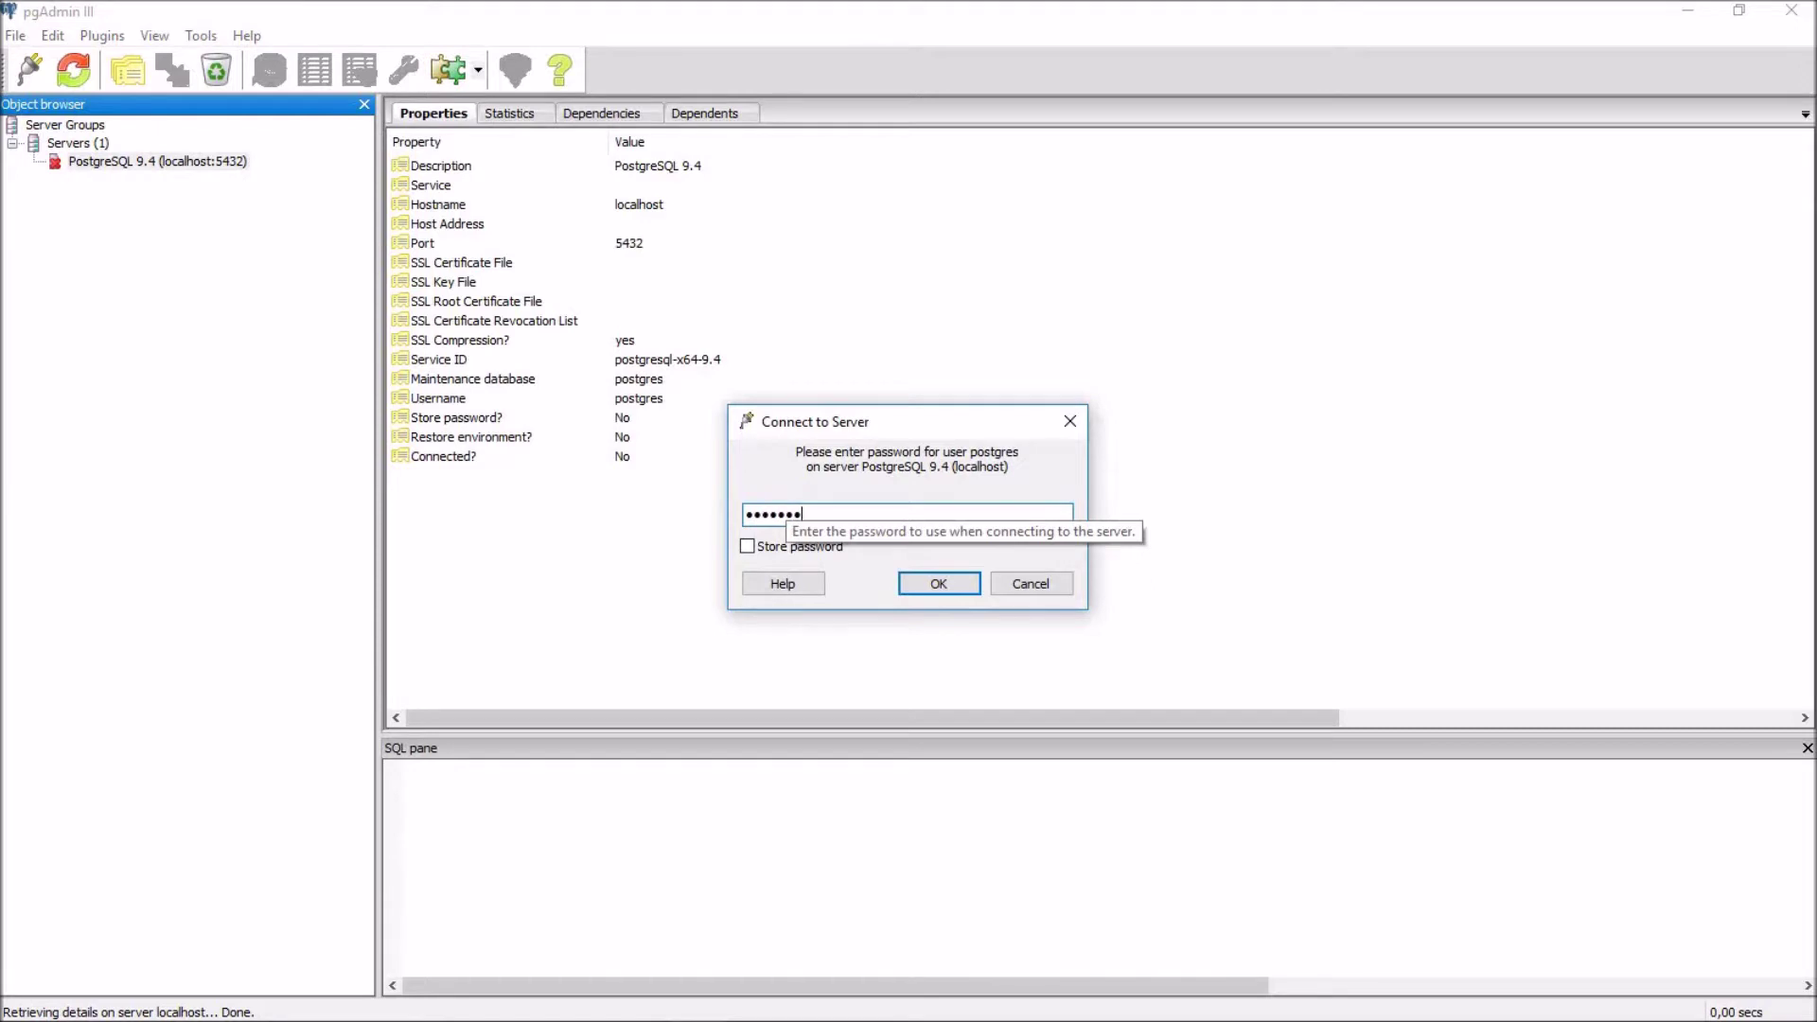
key(Return)
key(Return)
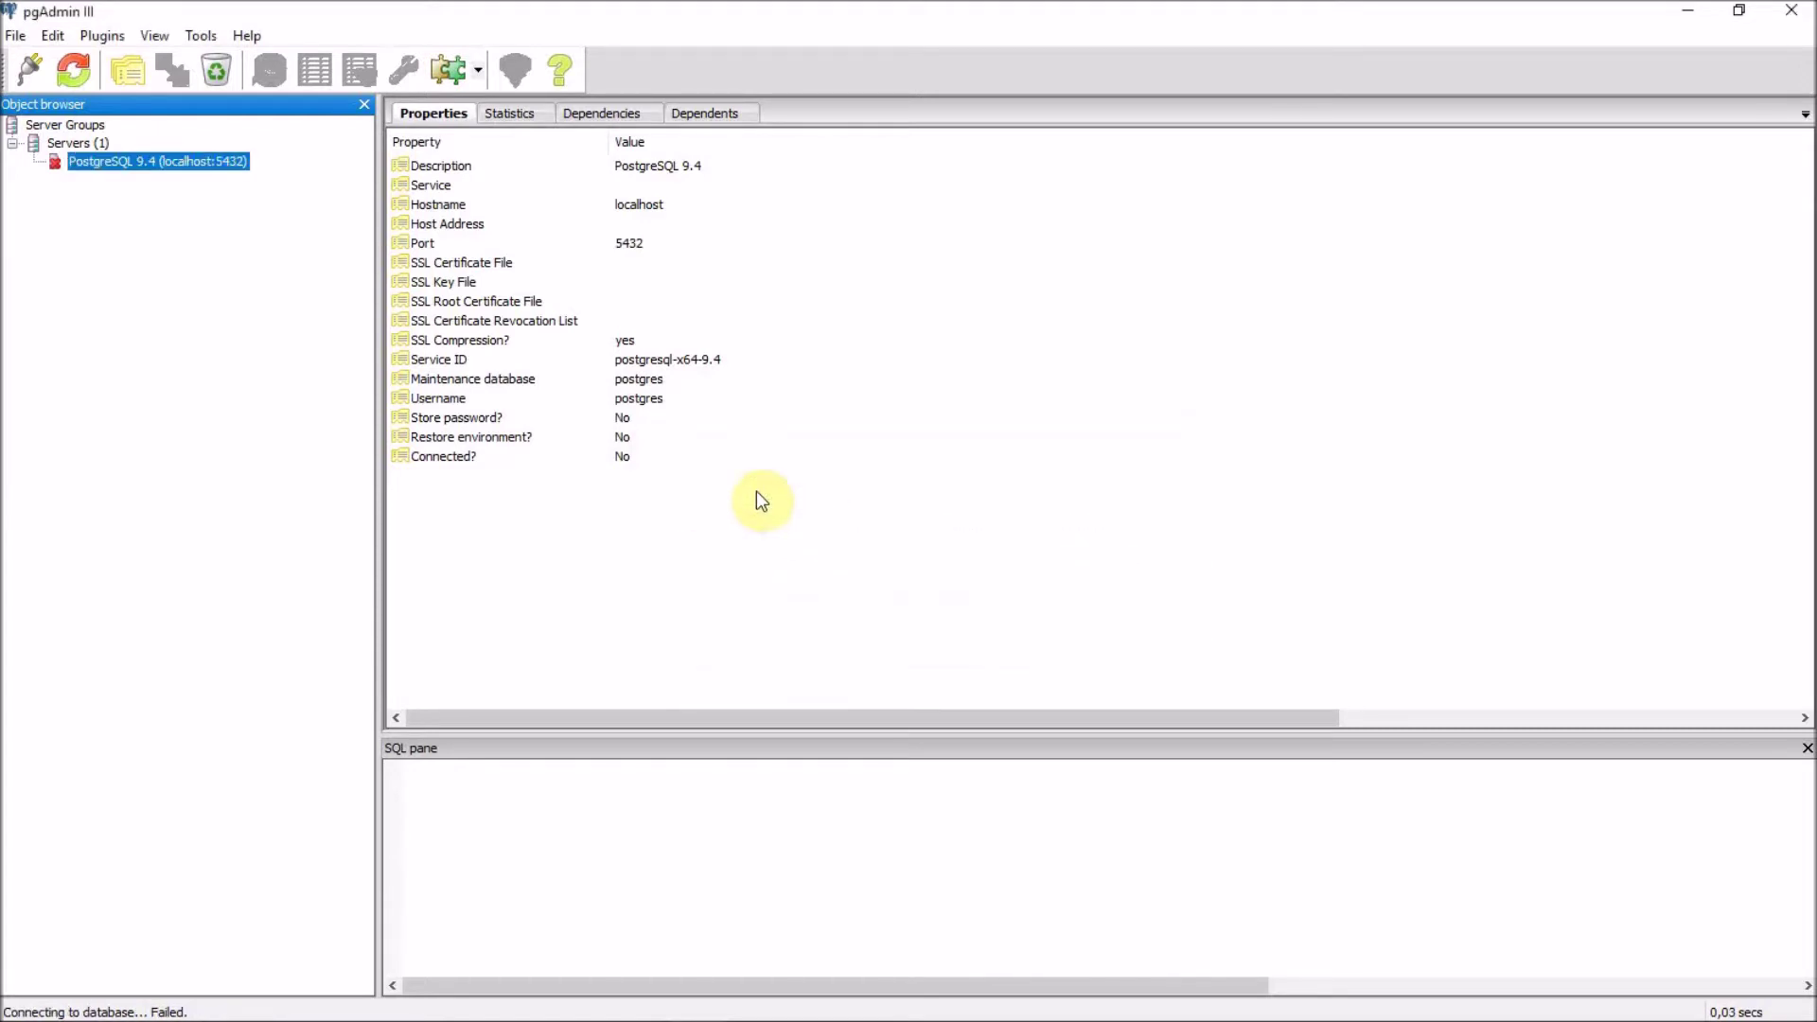
double_click(198, 172)
text(••••••••)
key(Return)
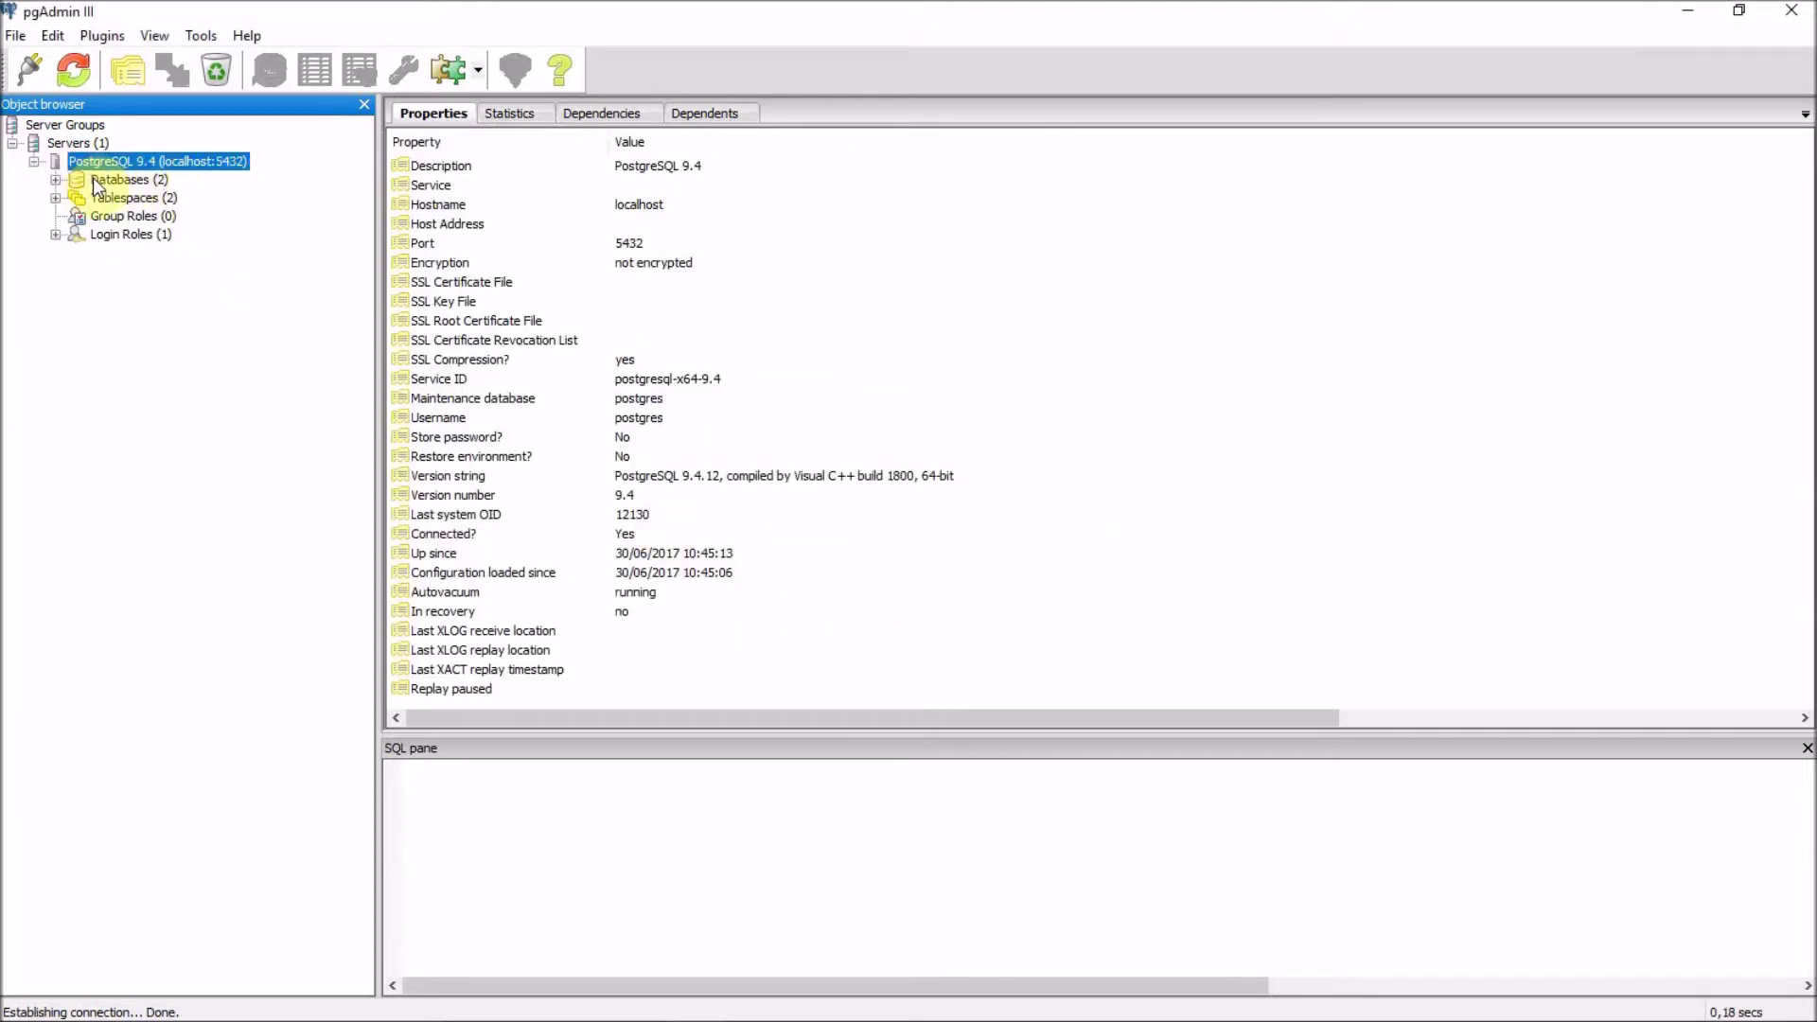
click(95, 180)
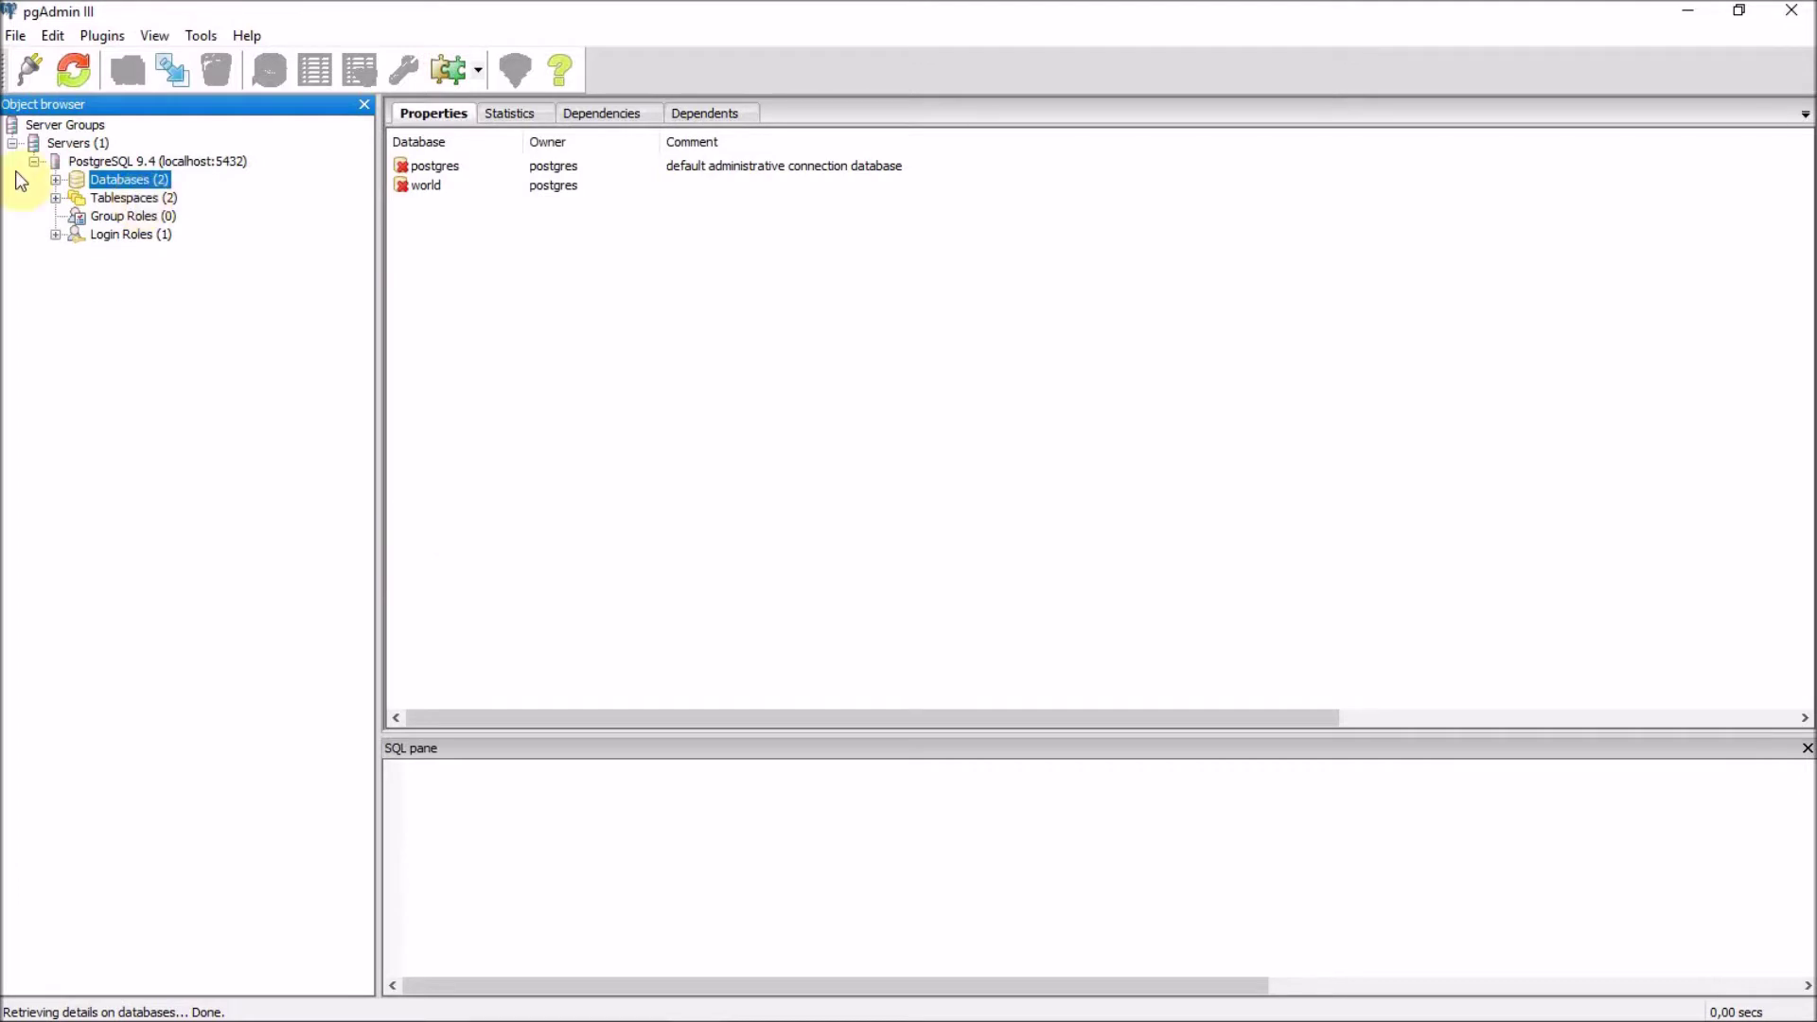
Add a database named 'pgrouting' with postgres as its owner.
right_click(99, 184)
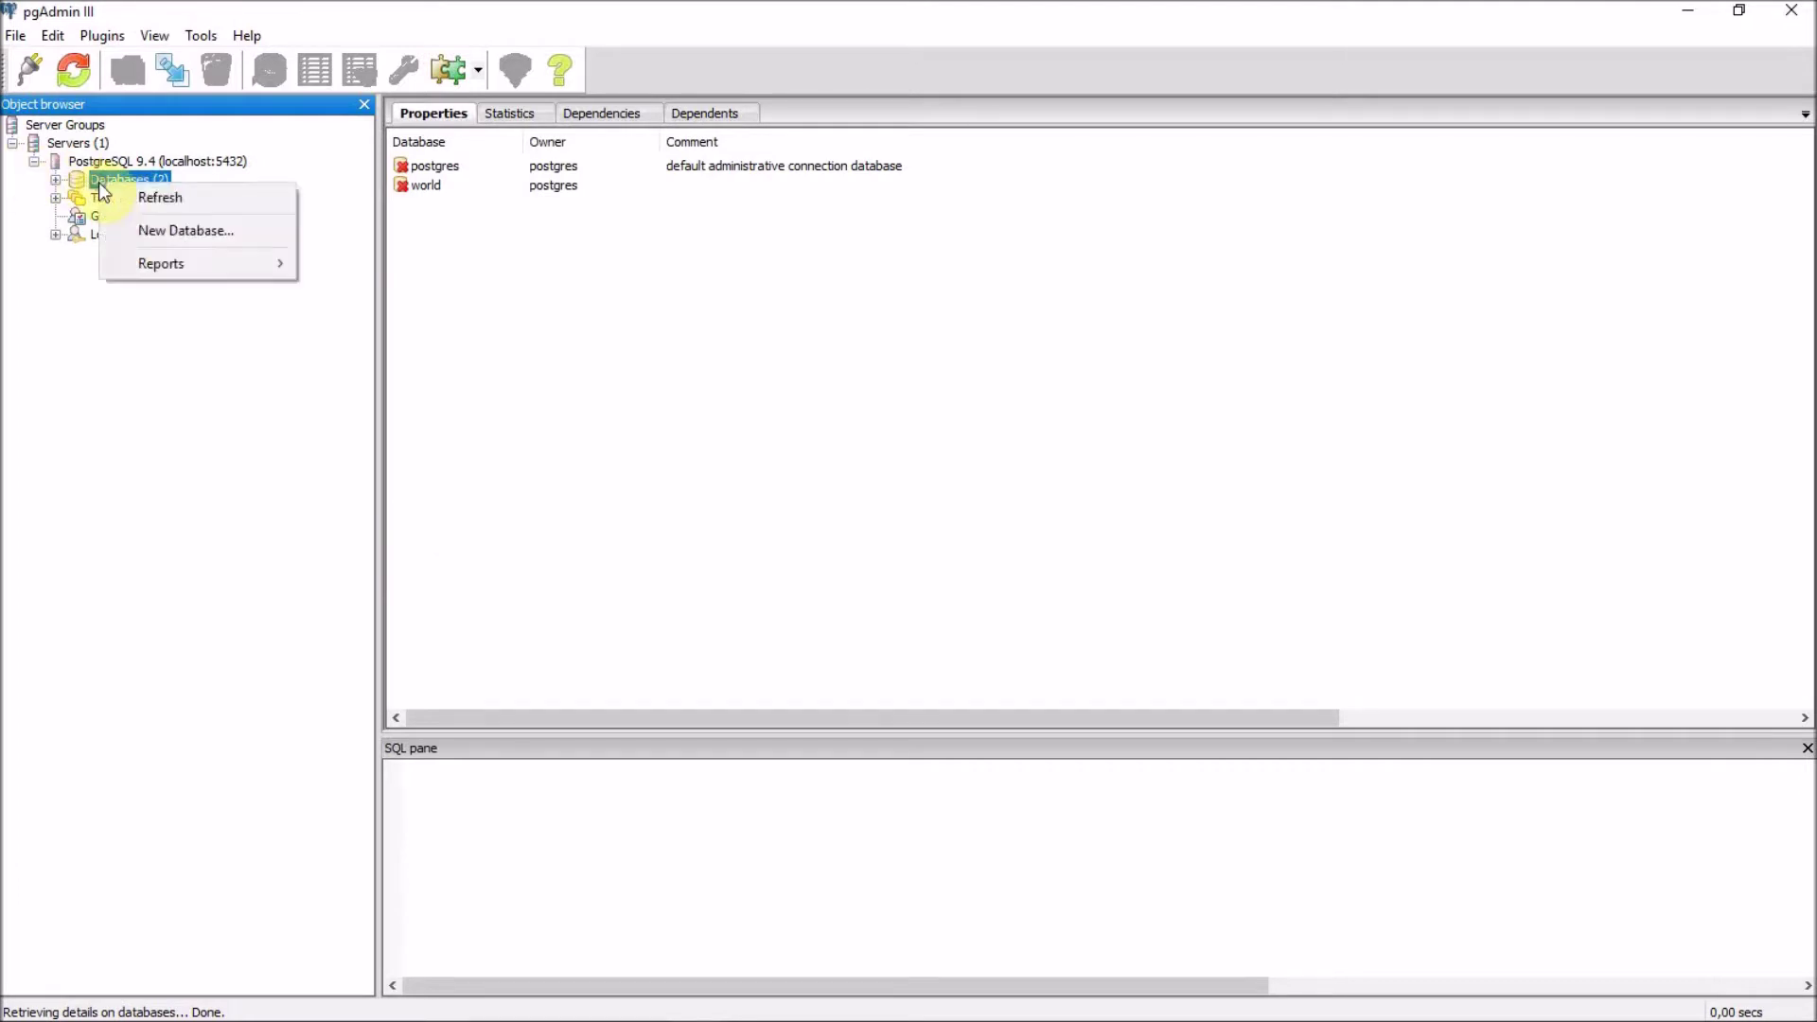
click(167, 223)
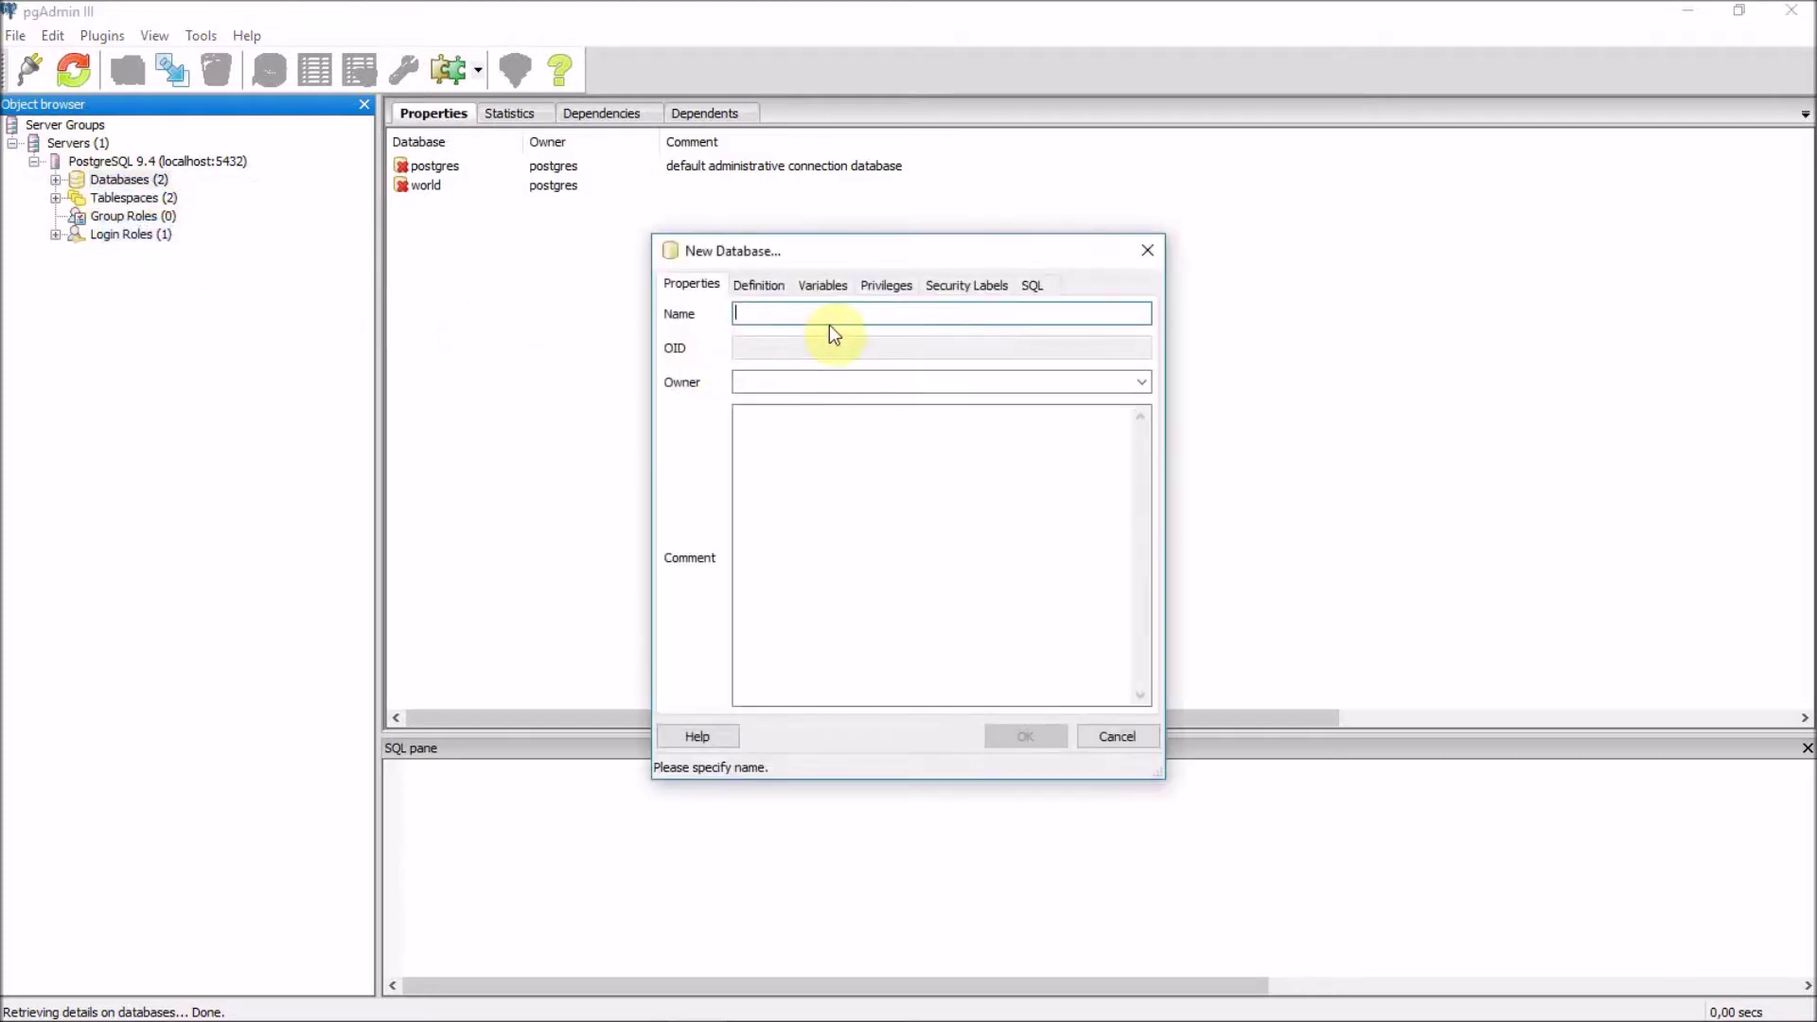
text(pgrout)
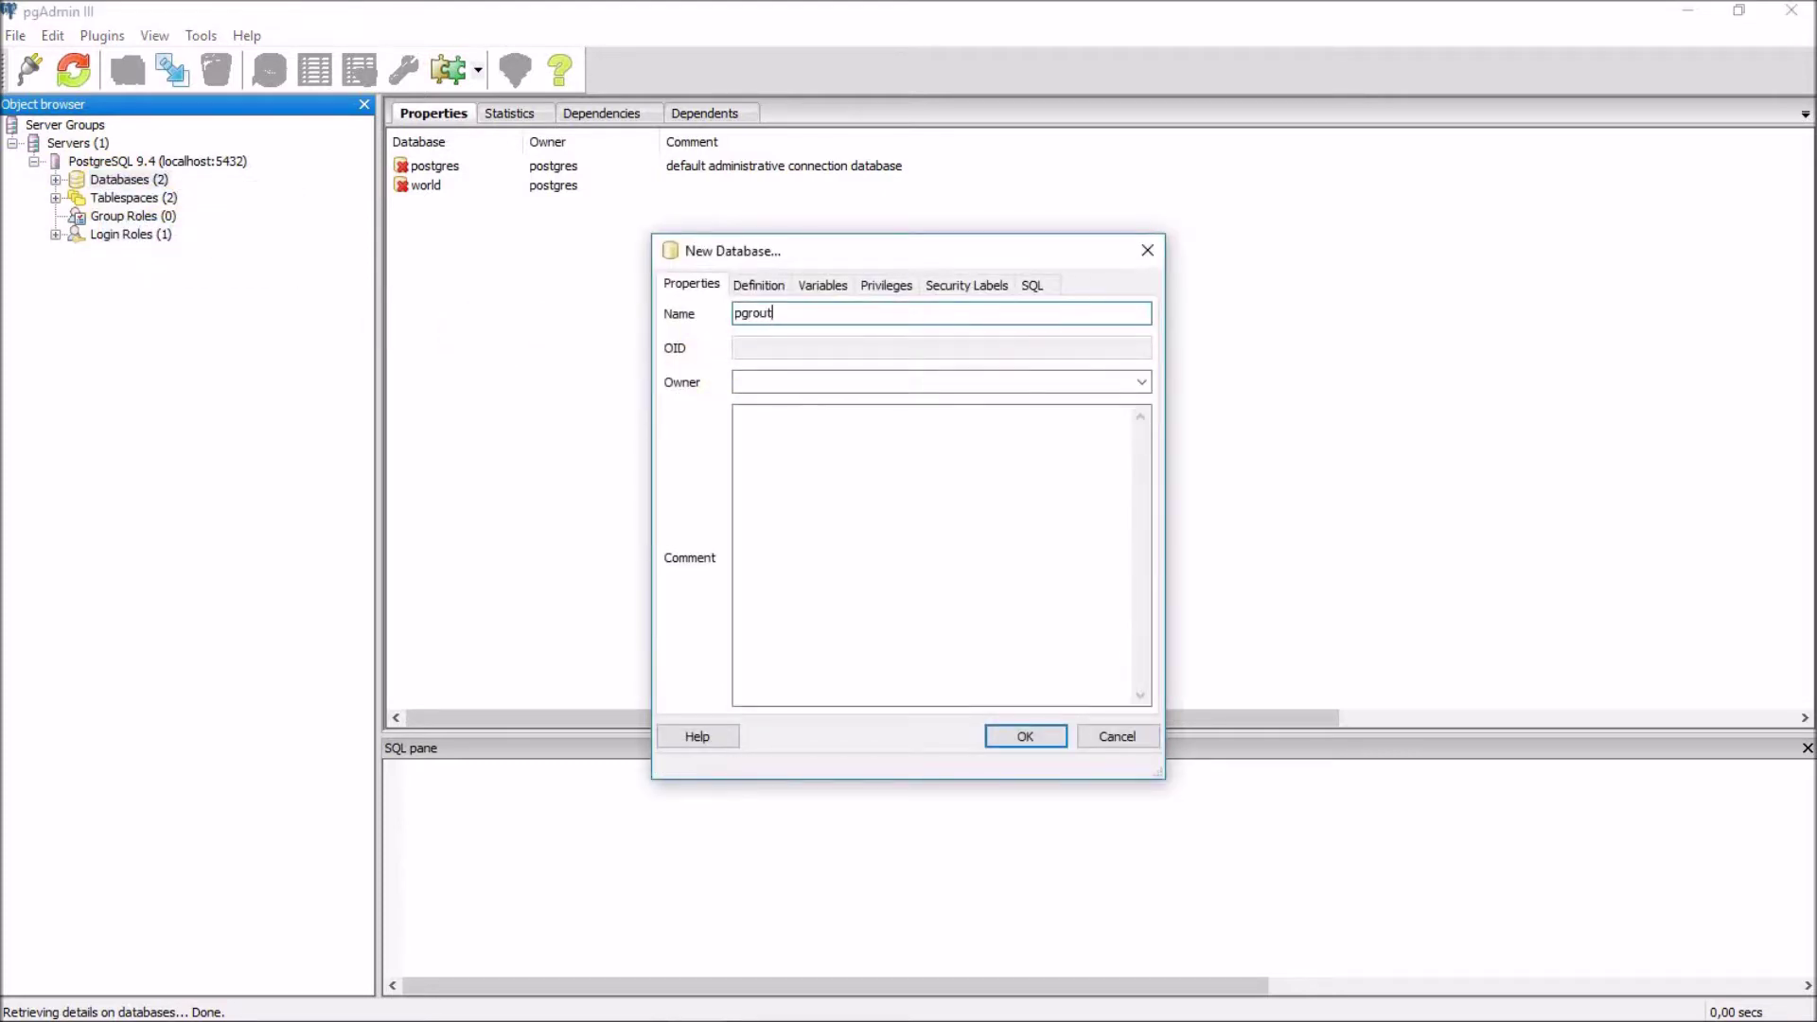
text(ing)
click(1148, 383)
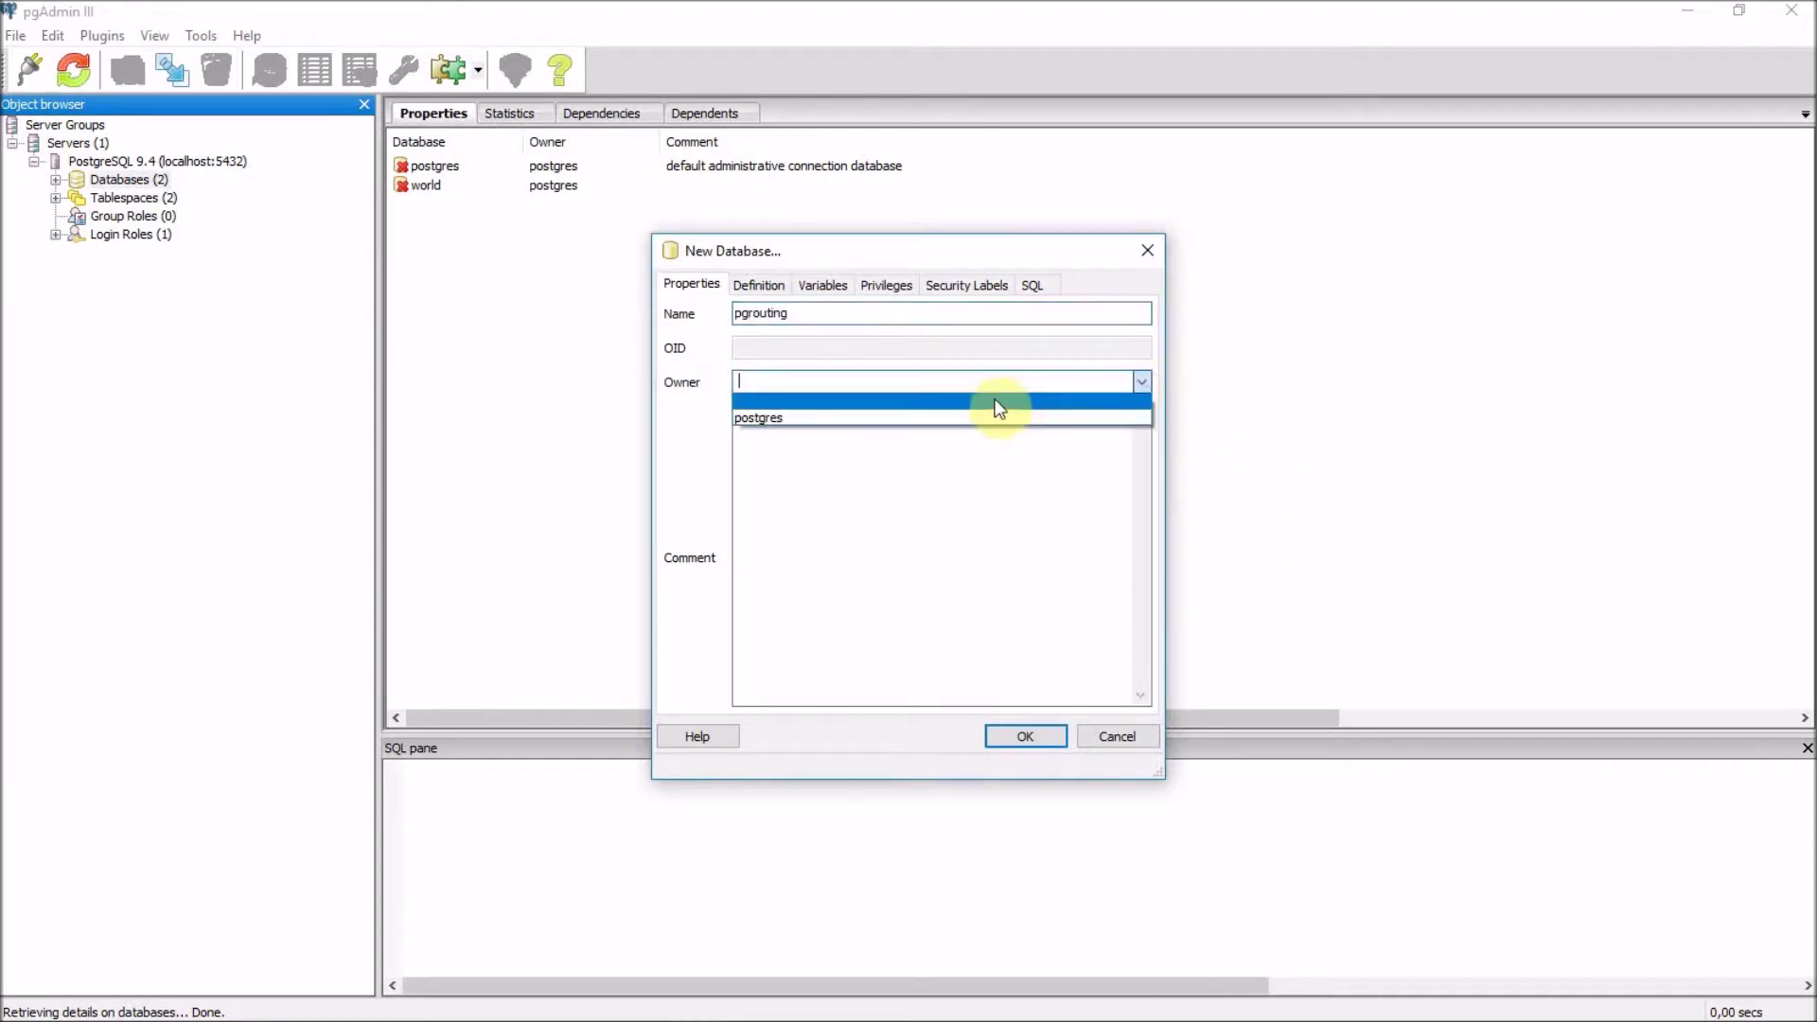
click(973, 417)
click(1025, 737)
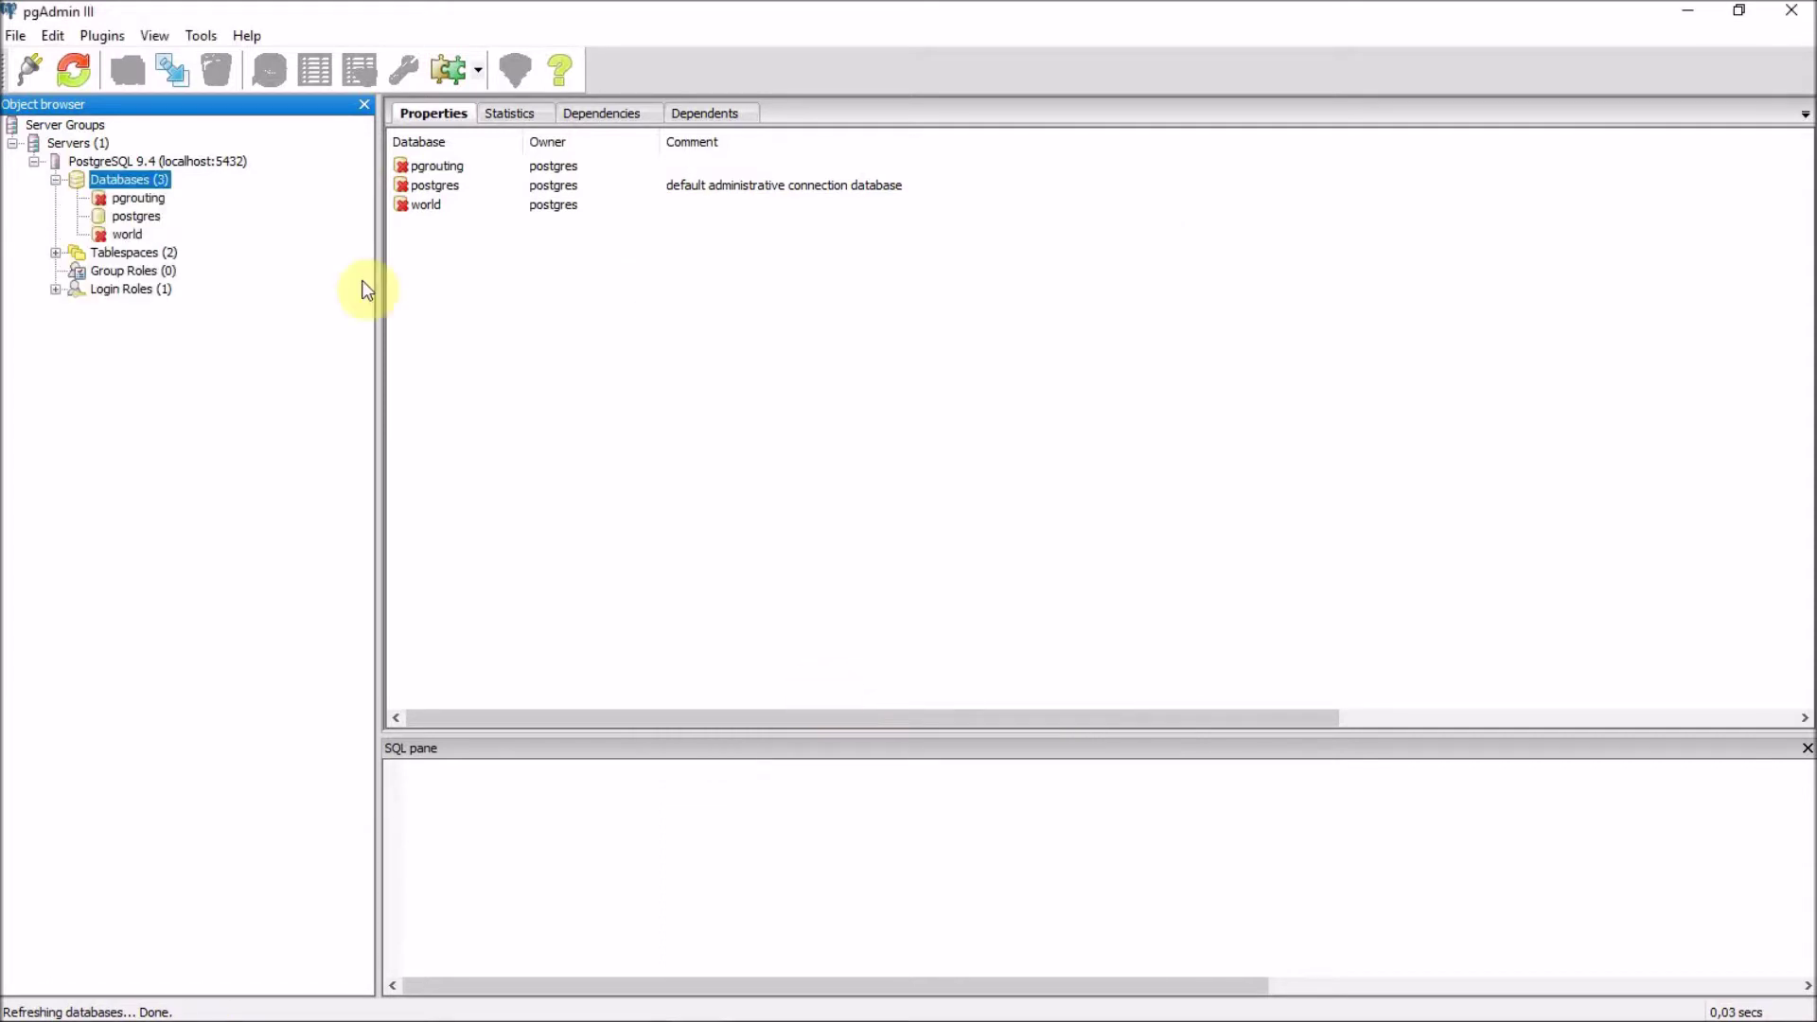
Run 'CREATE EXTENSION postgis;' in a SQL query window on the pgrouting database.
click(150, 200)
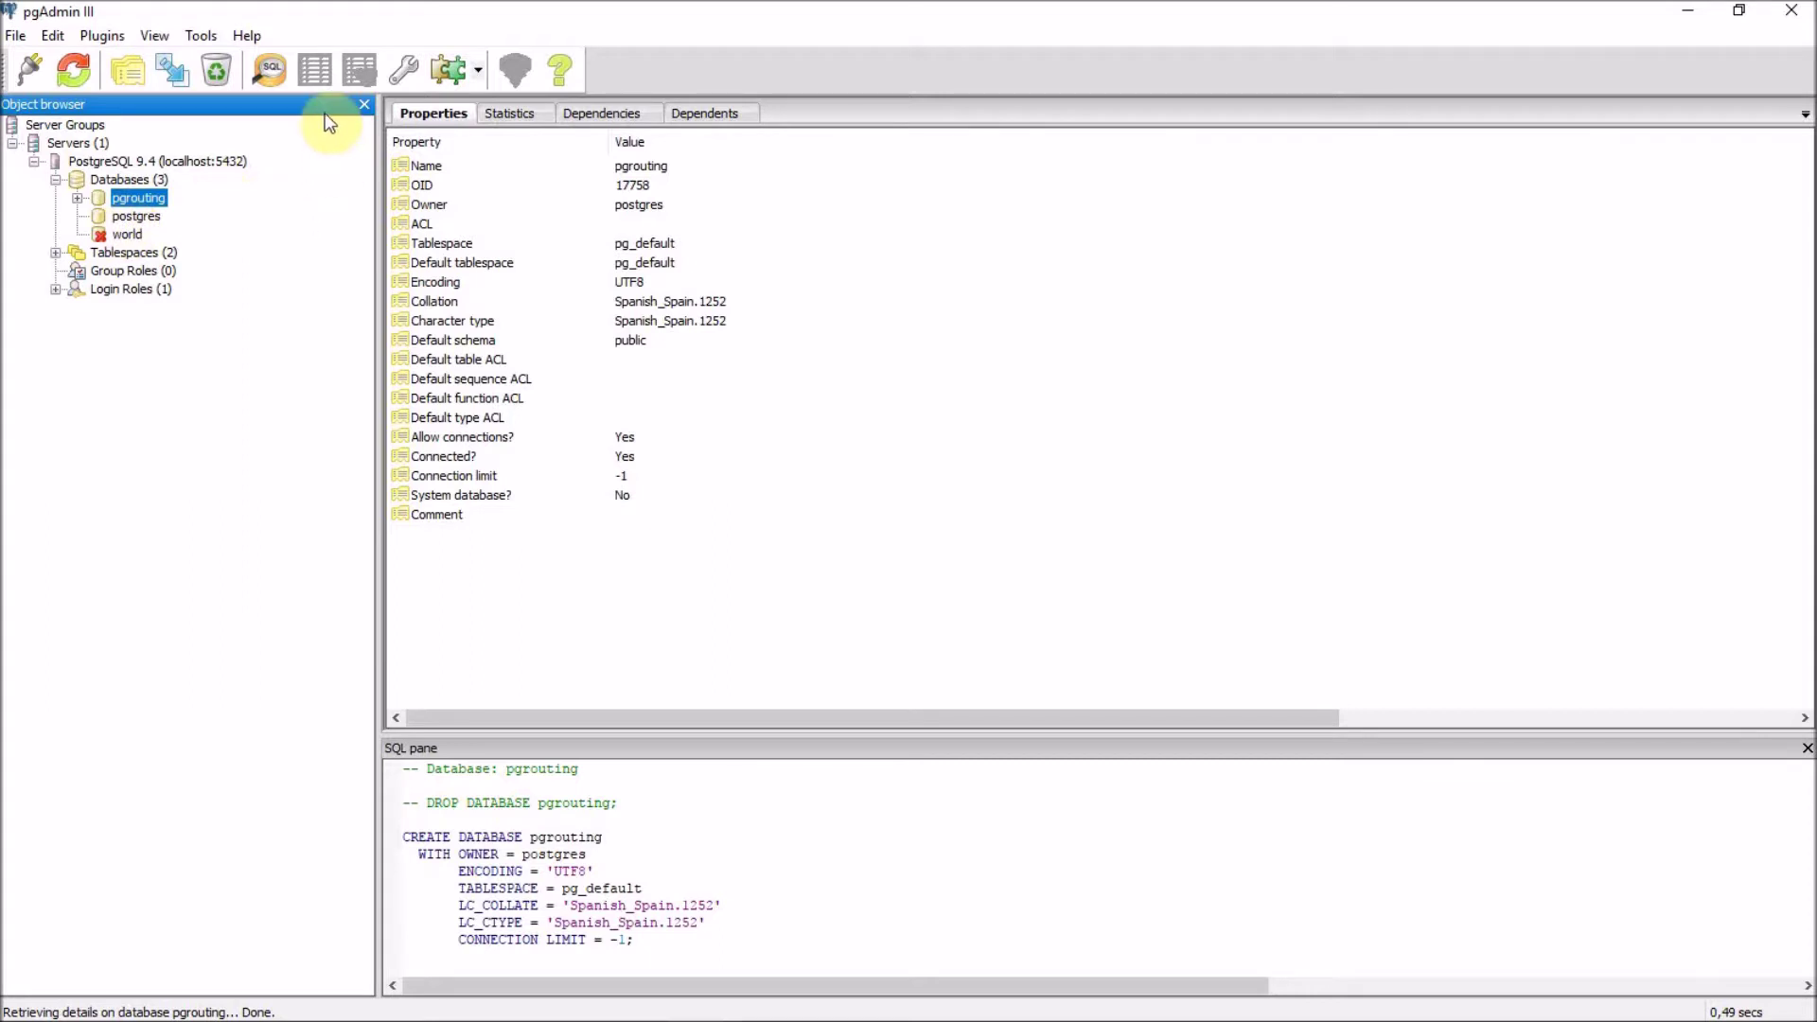
click(280, 72)
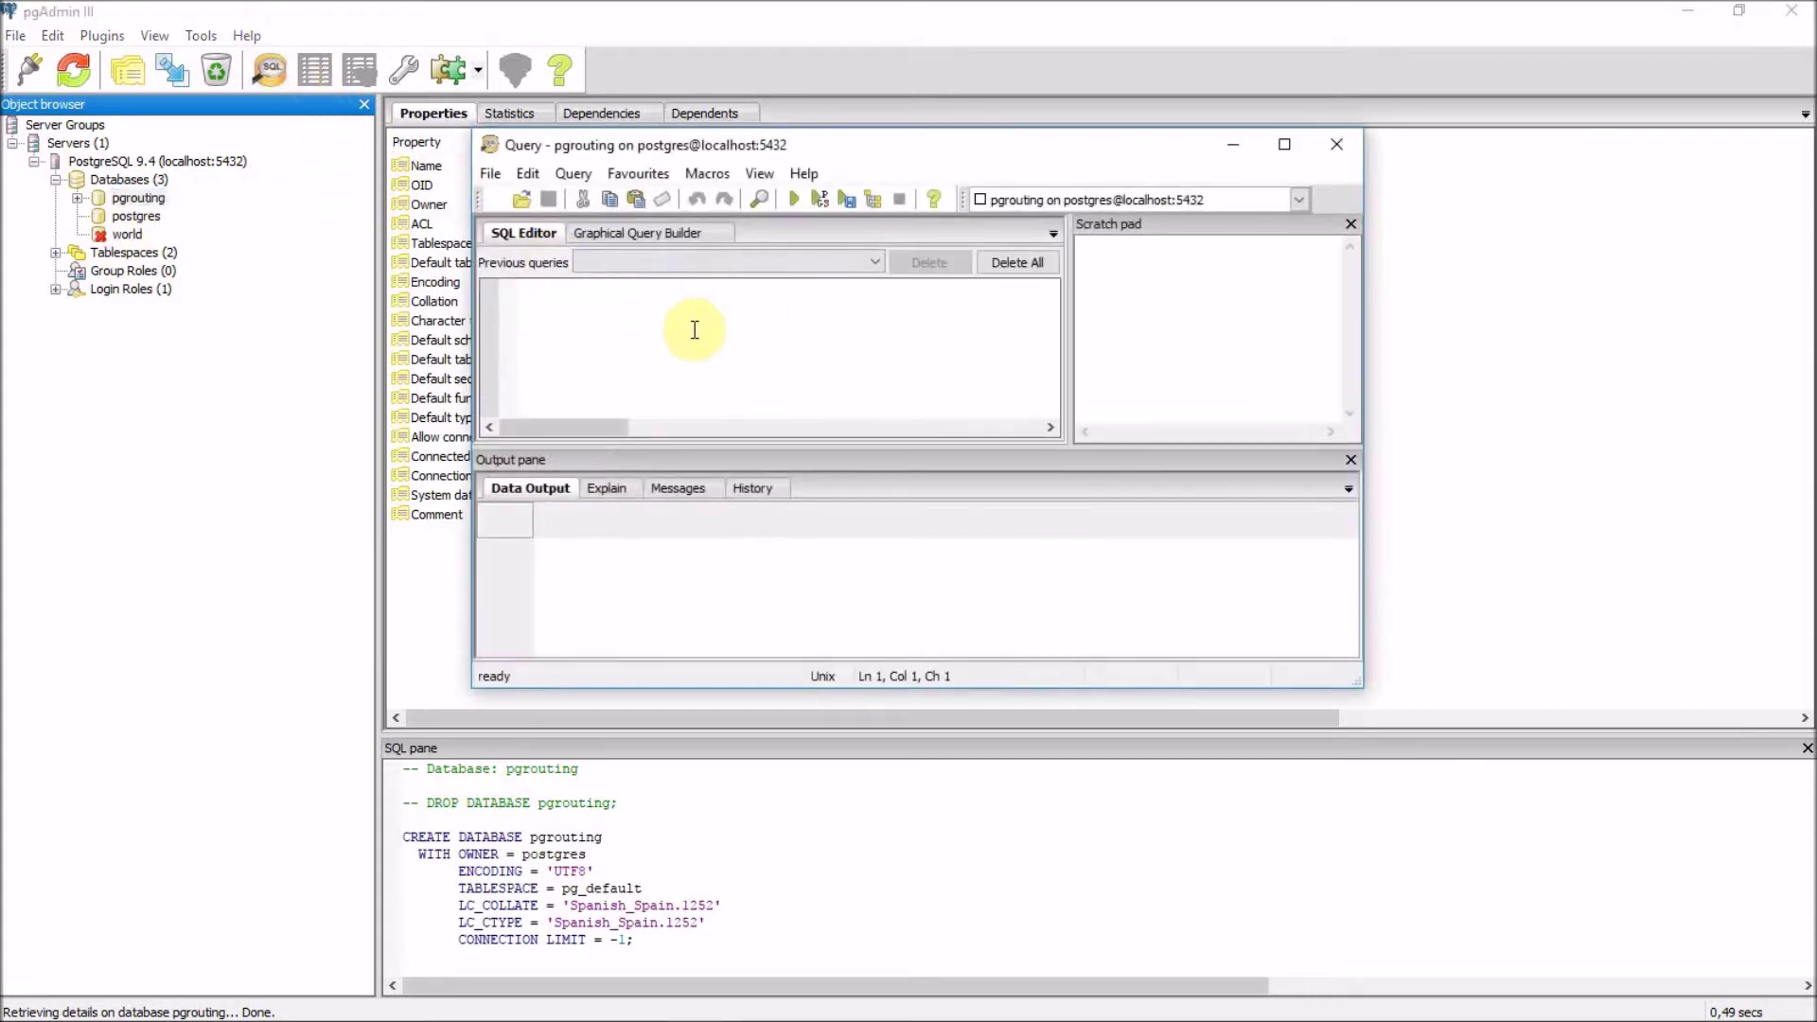
text(CREATE EXTENSION postgis;)
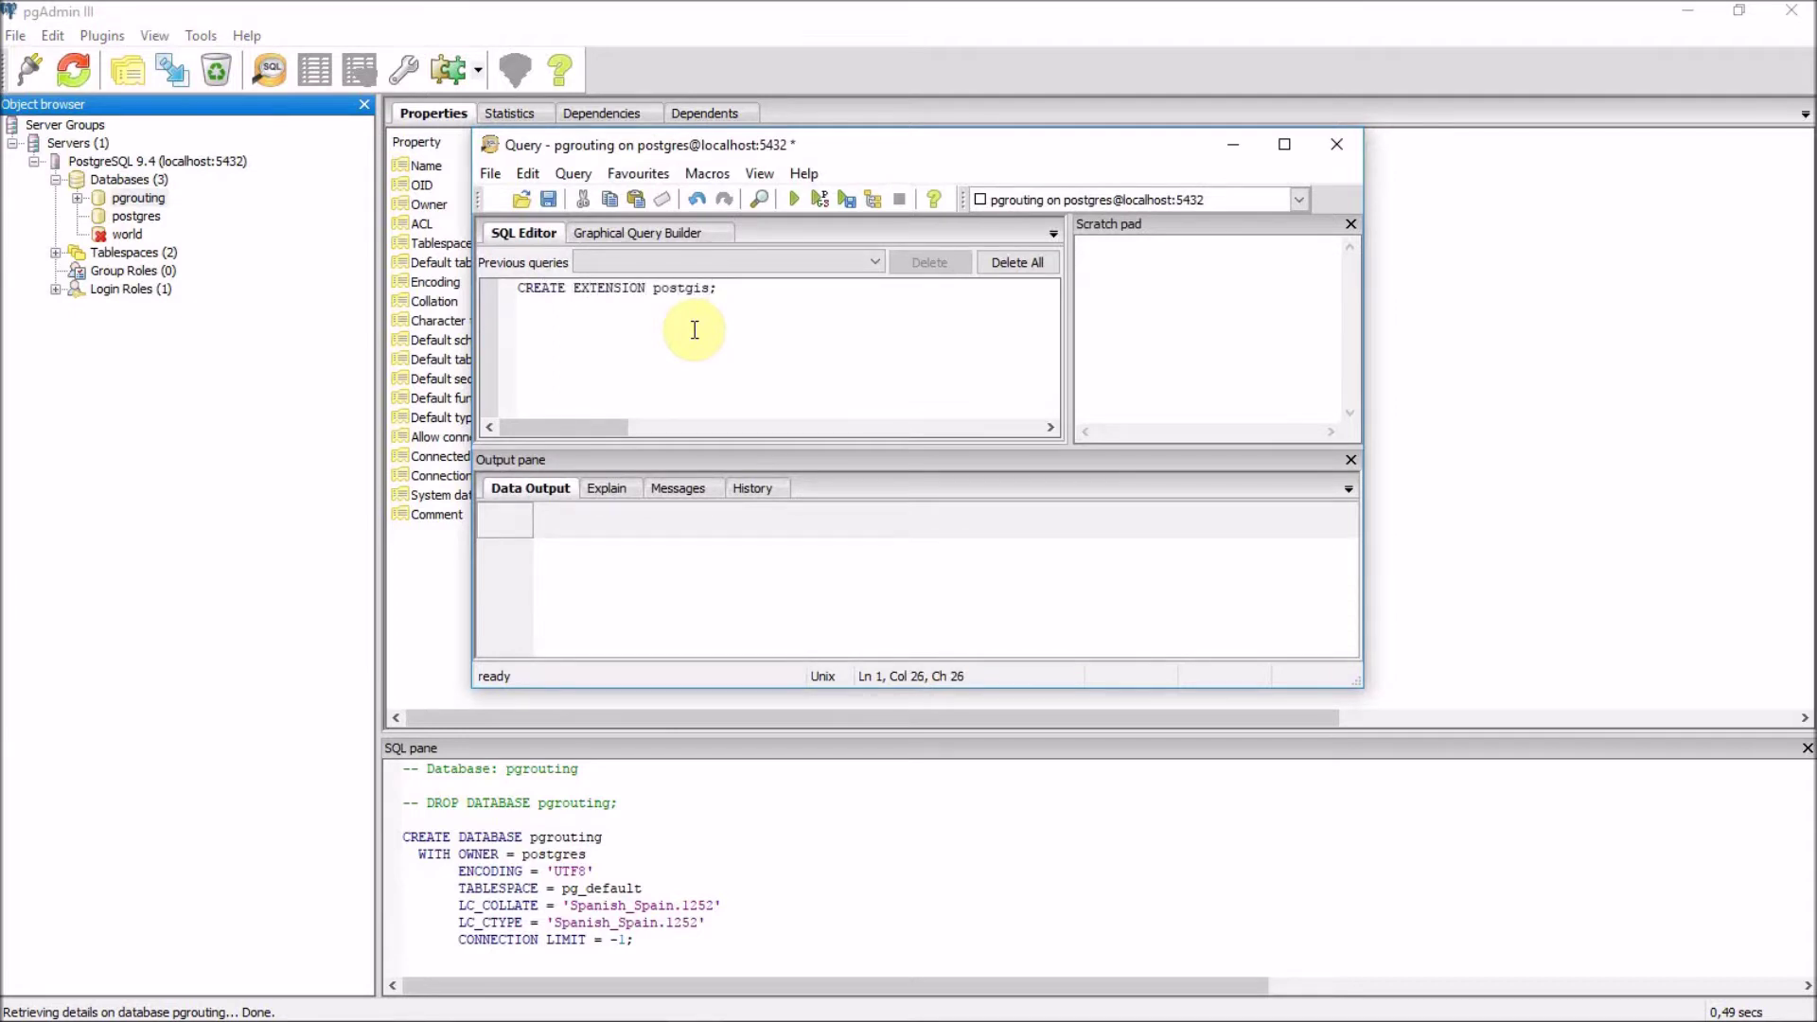
click(795, 199)
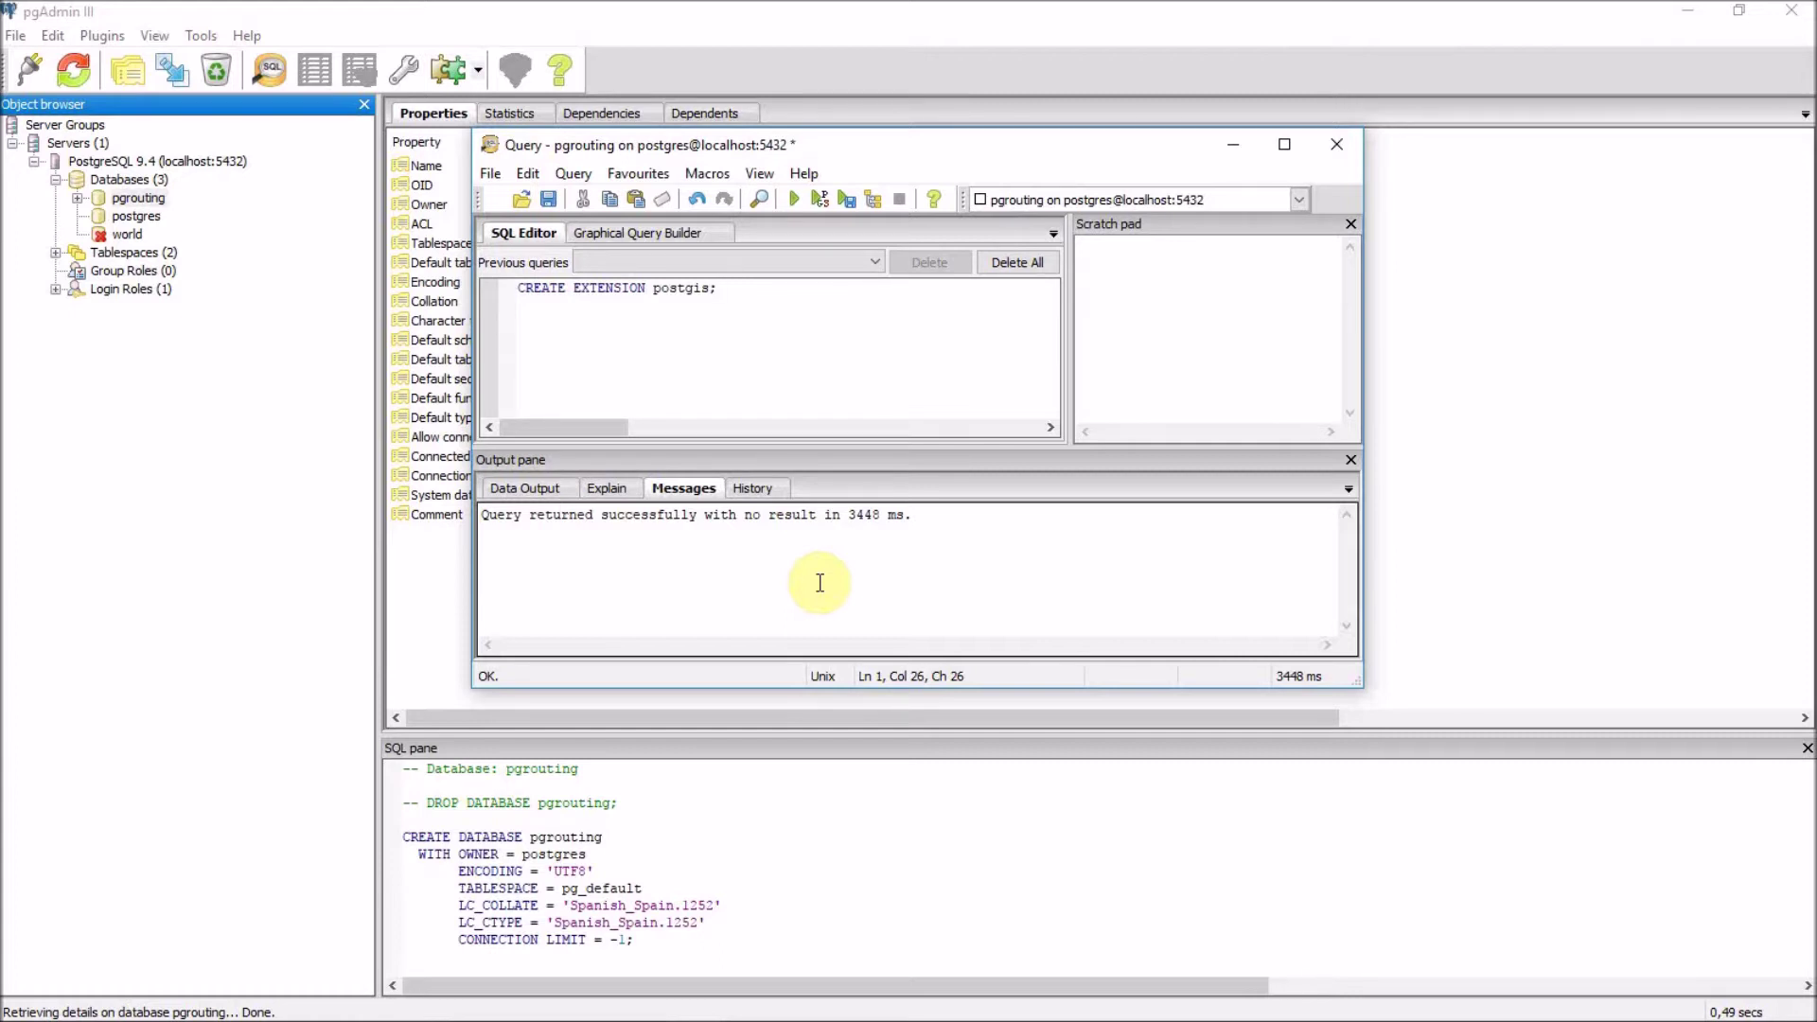
Edit the query to 'CREATE EXTENSION pgrouting;' and execute it.
click(712, 290)
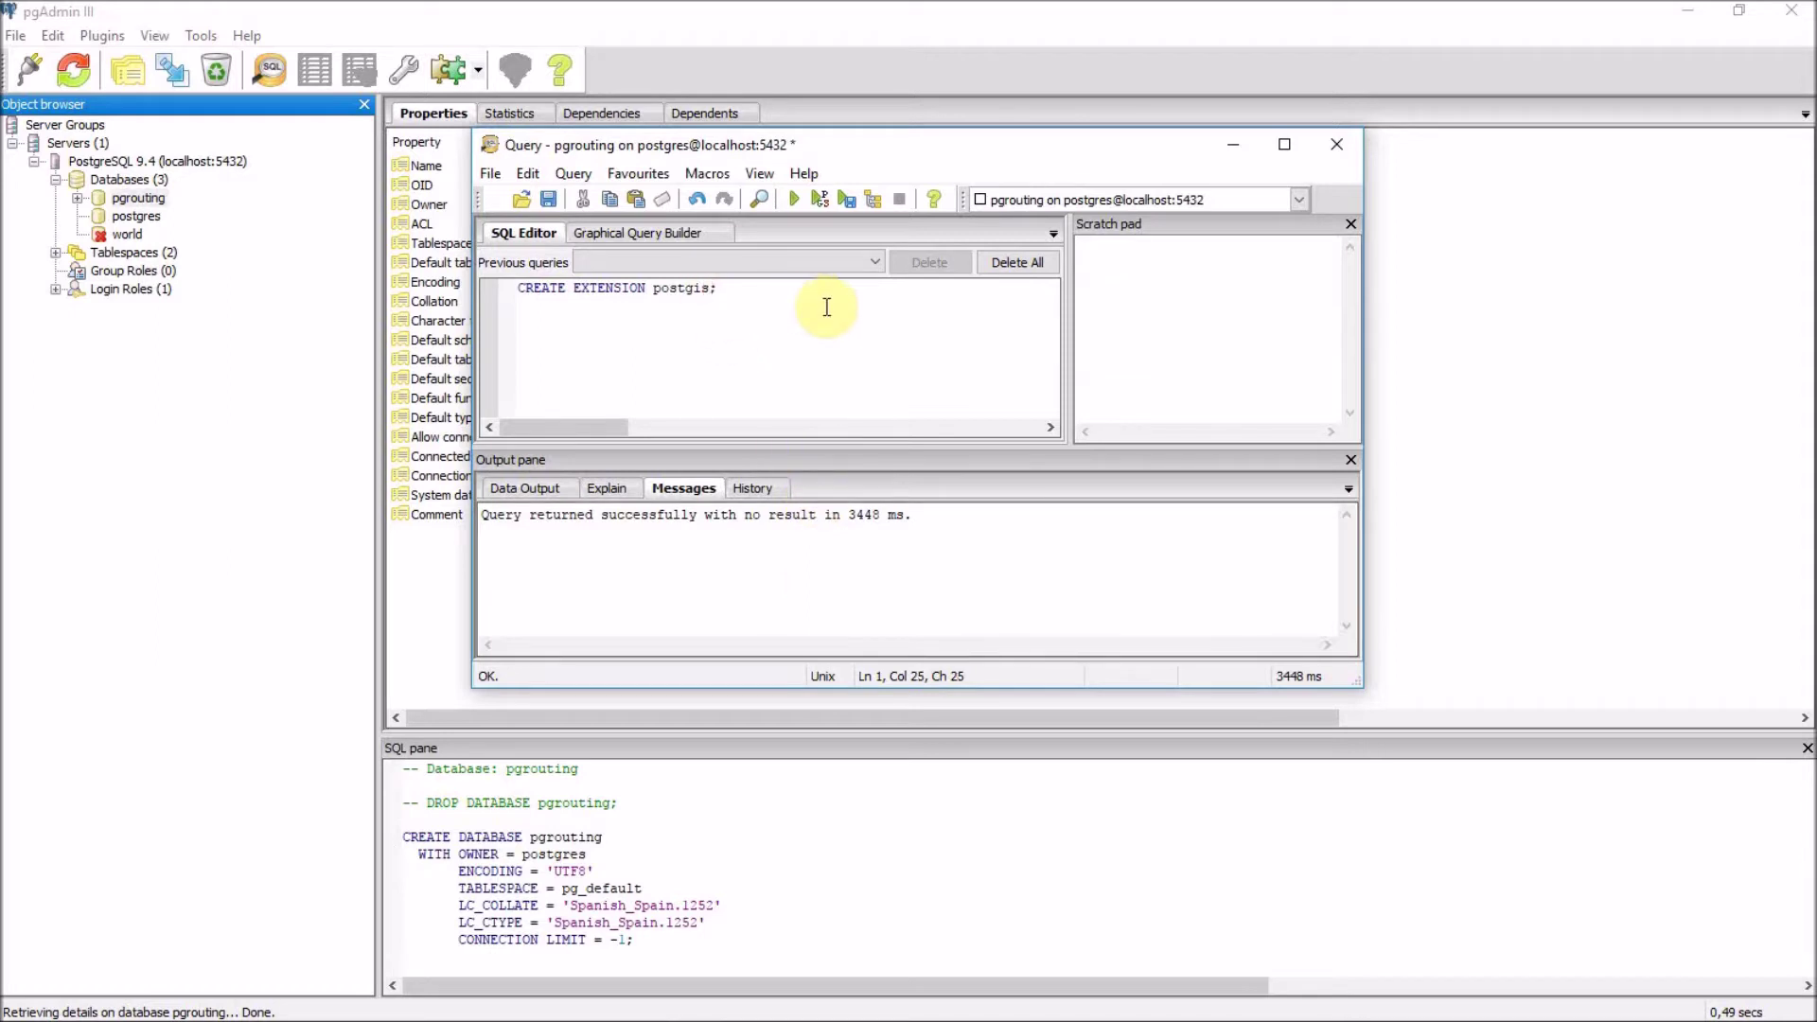
key(BackSpace)
key(BackSpace)
key(BackSpace)
key(BackSpace)
key(BackSpace)
key(BackSpace)
text(grouting)
click(793, 196)
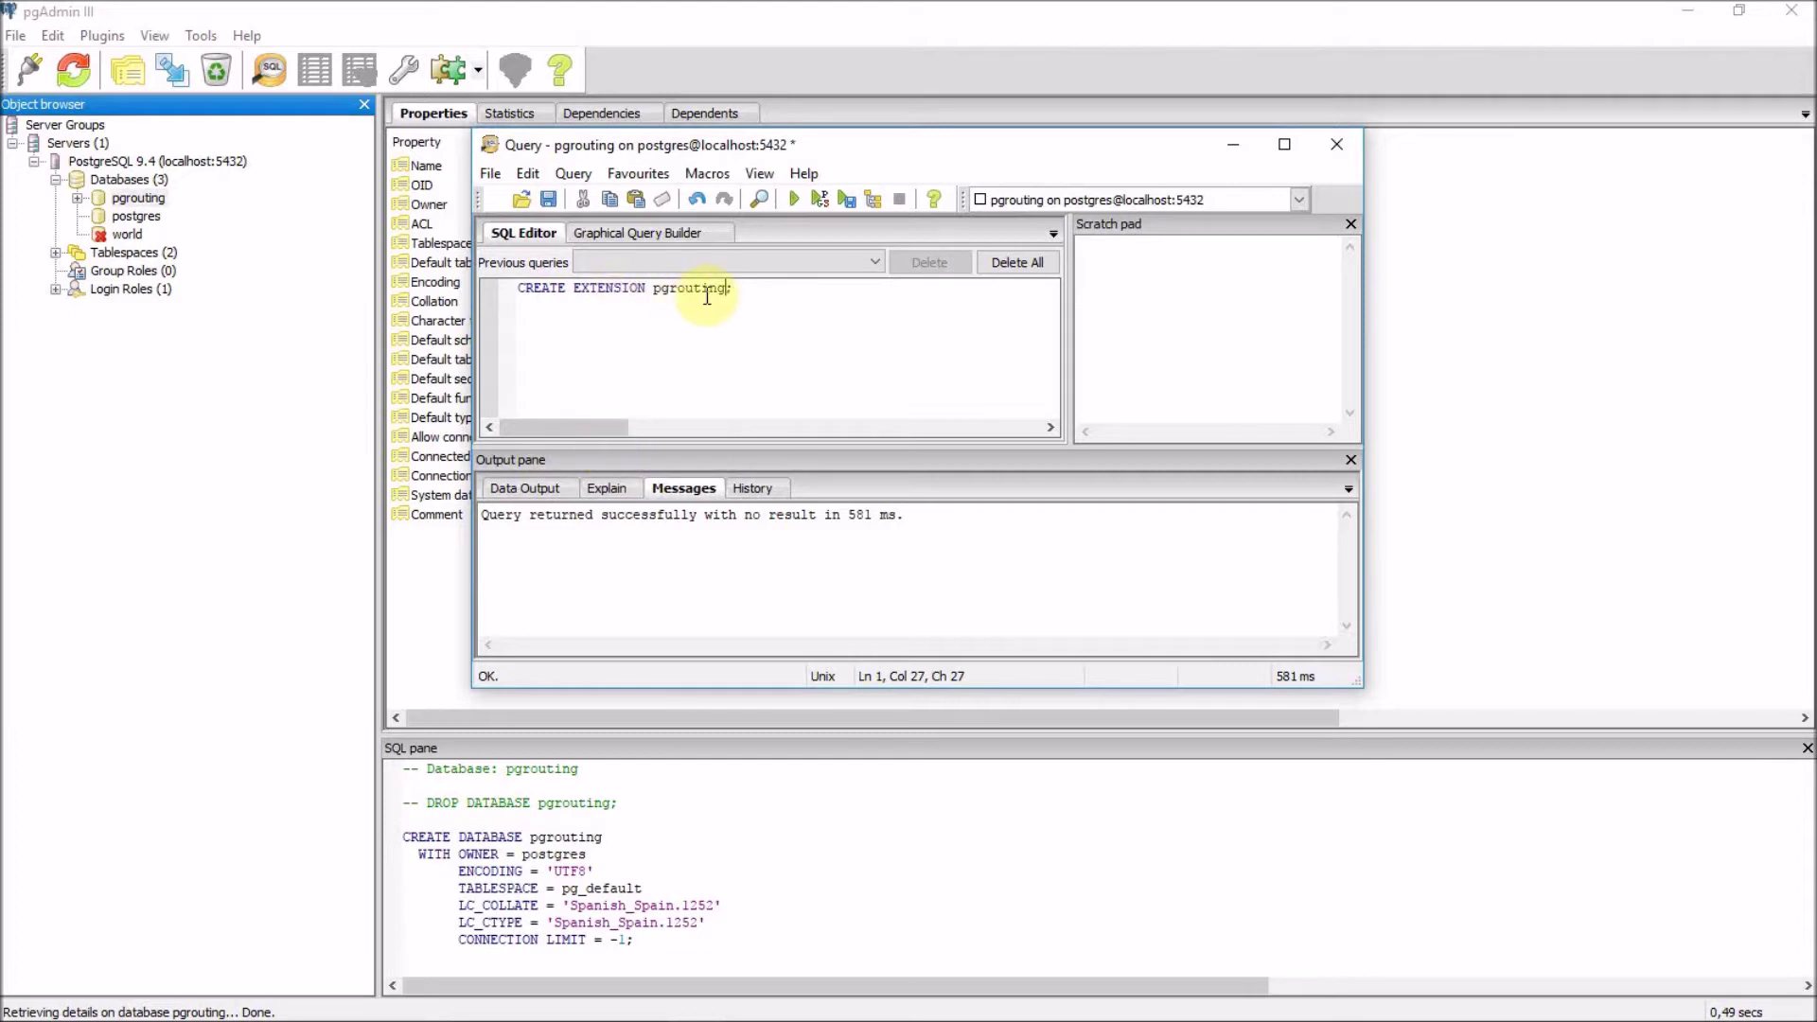
Replace it with 'SELECT pgr_version()' and run it to confirm pgRouting 2.0.0.
drag(726, 291, 458, 293)
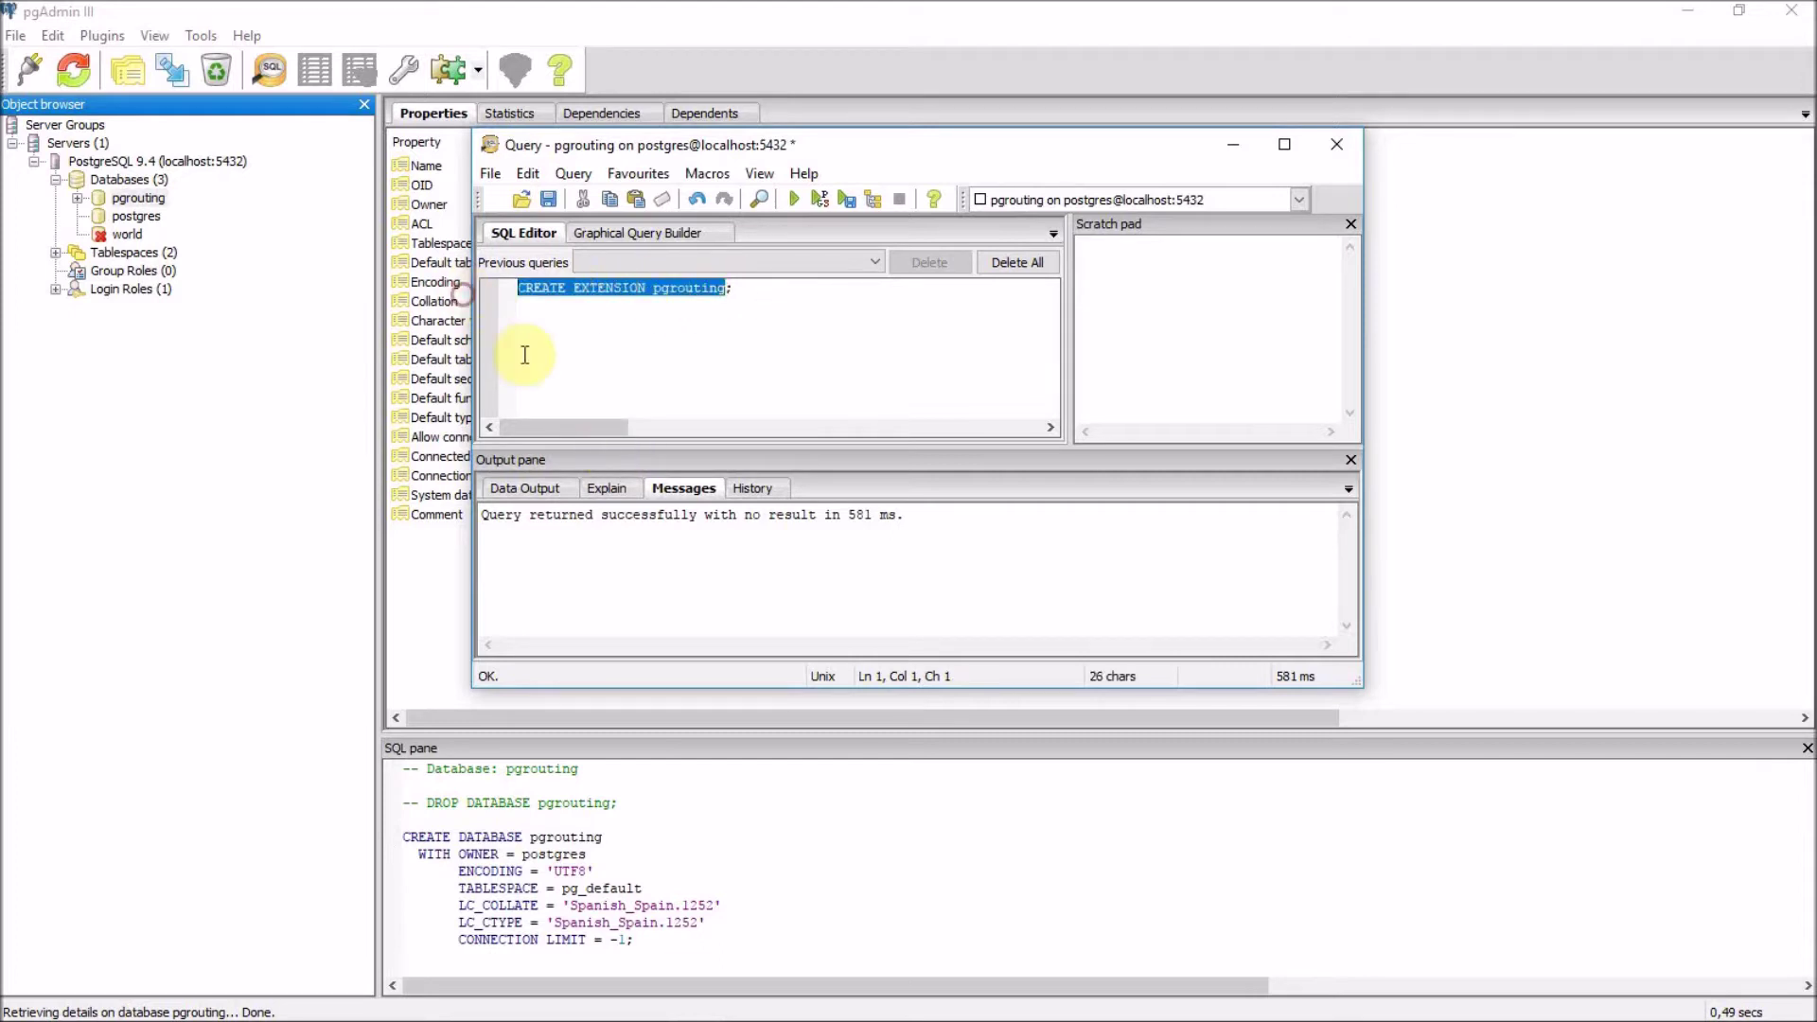
text(SELEC)
key(BackSpace)
key(BackSpace)
key(BackSpace)
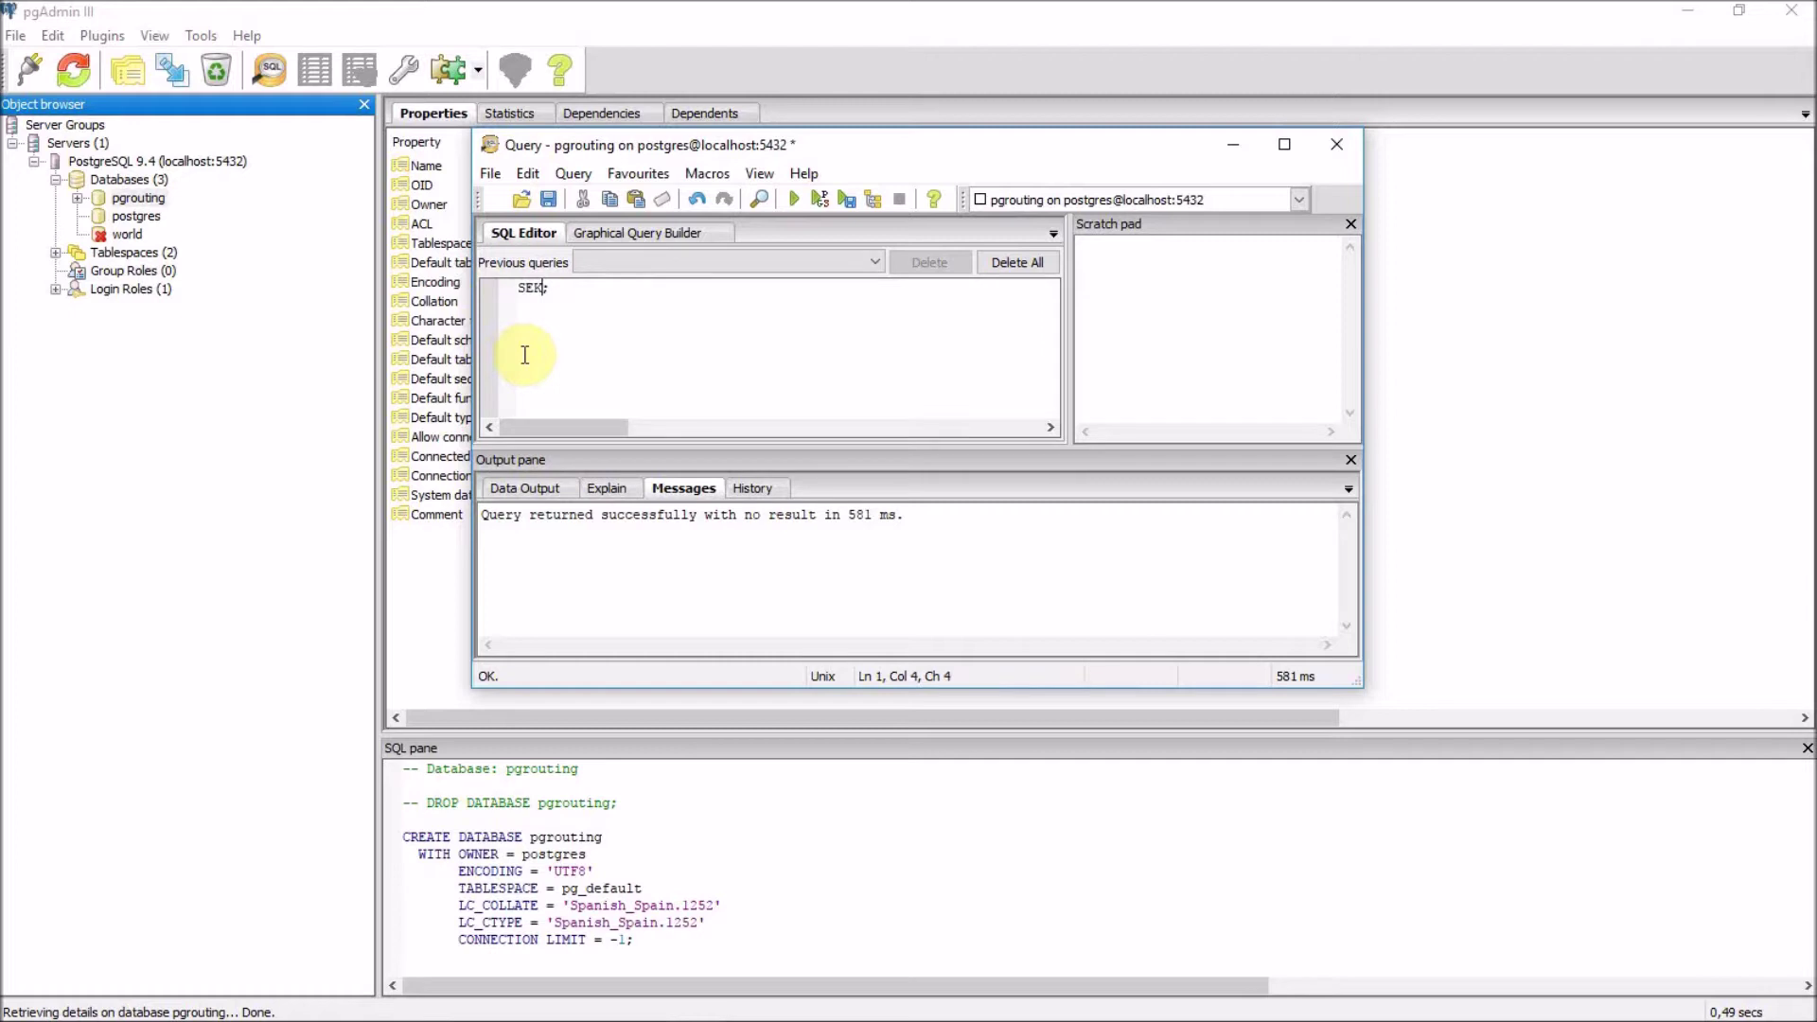
text(LECT pgr_version)
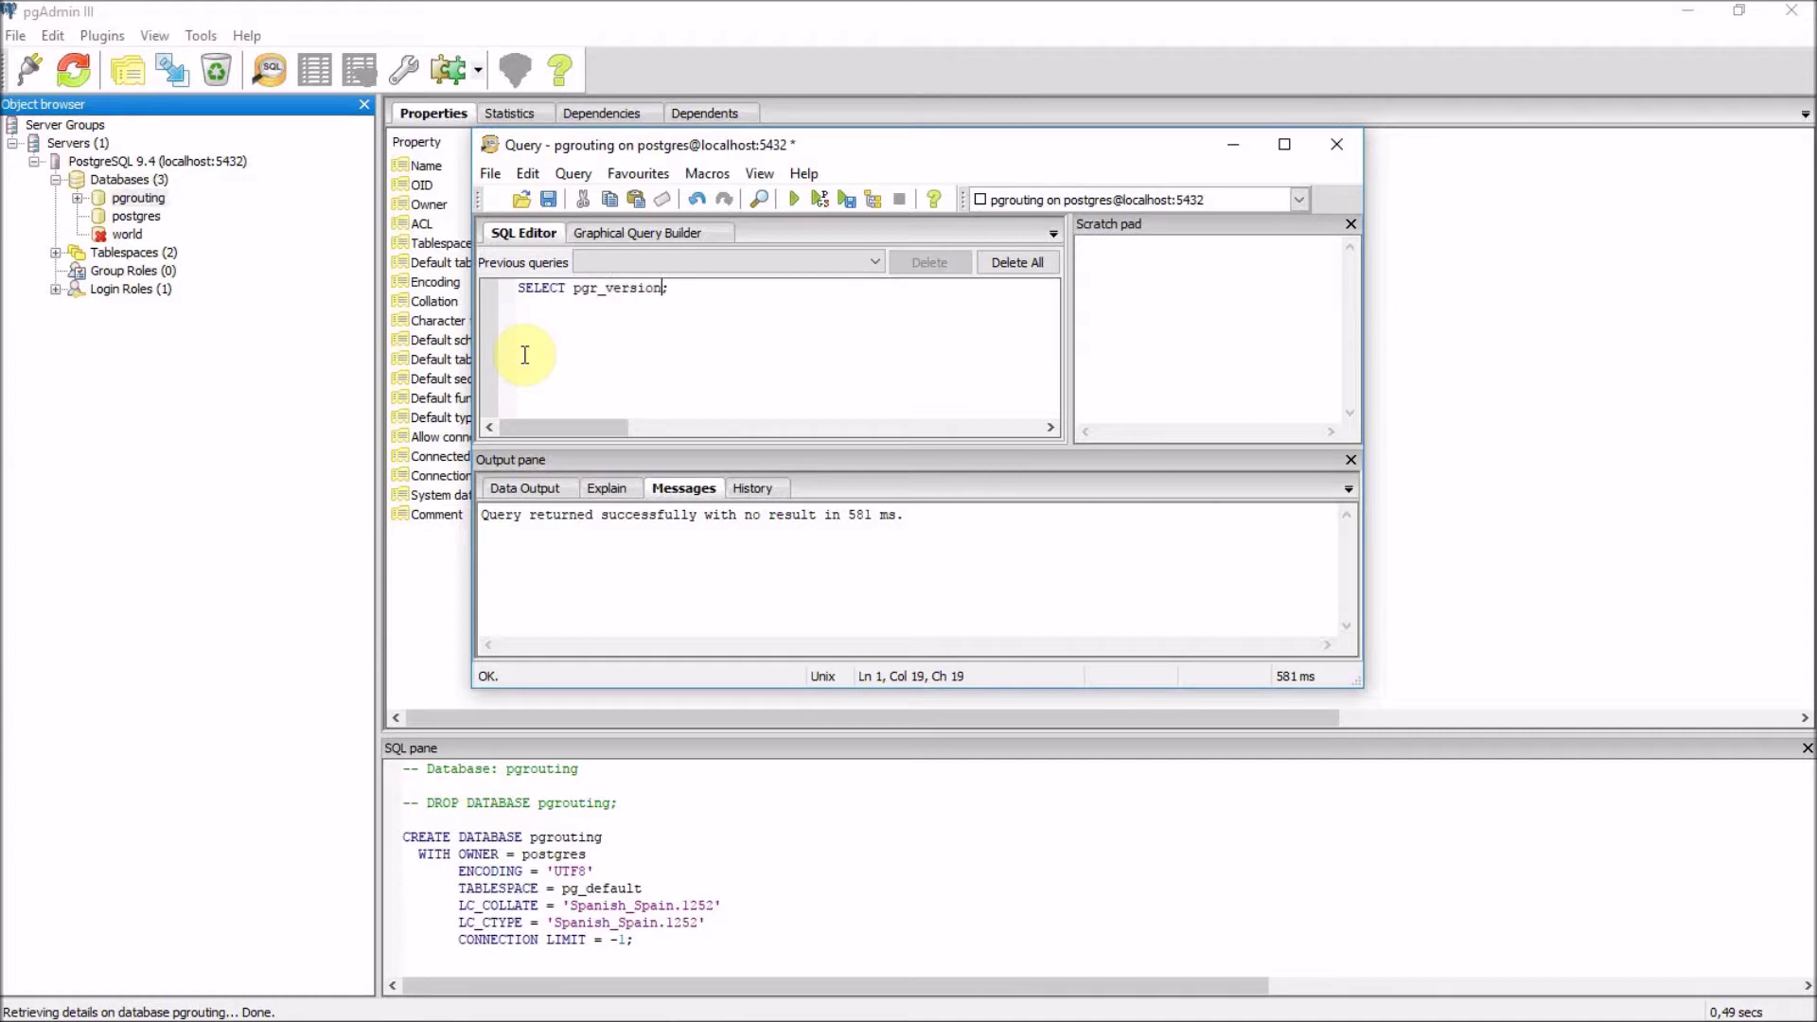
text(())
click(793, 201)
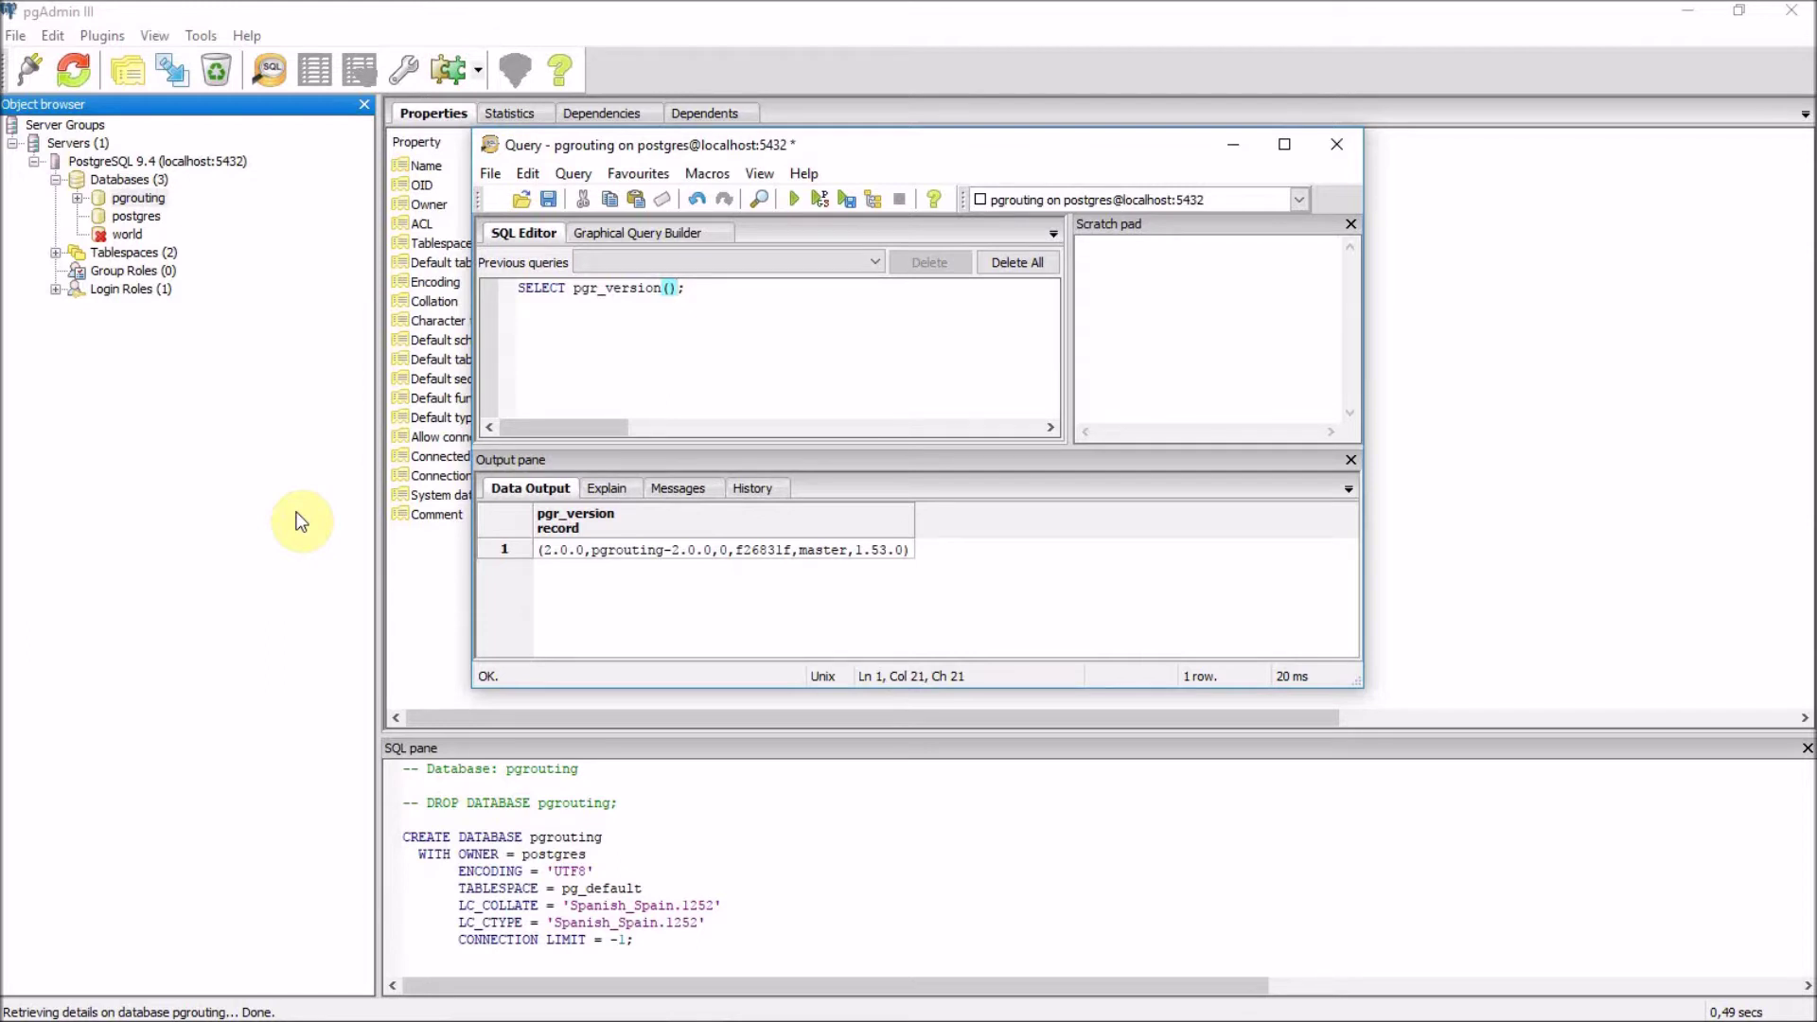
Start PostGIS 2.0 Shapefile and DBF Loader from the Start menu's PostGIS 2.1 bundle folder.
click(24, 1001)
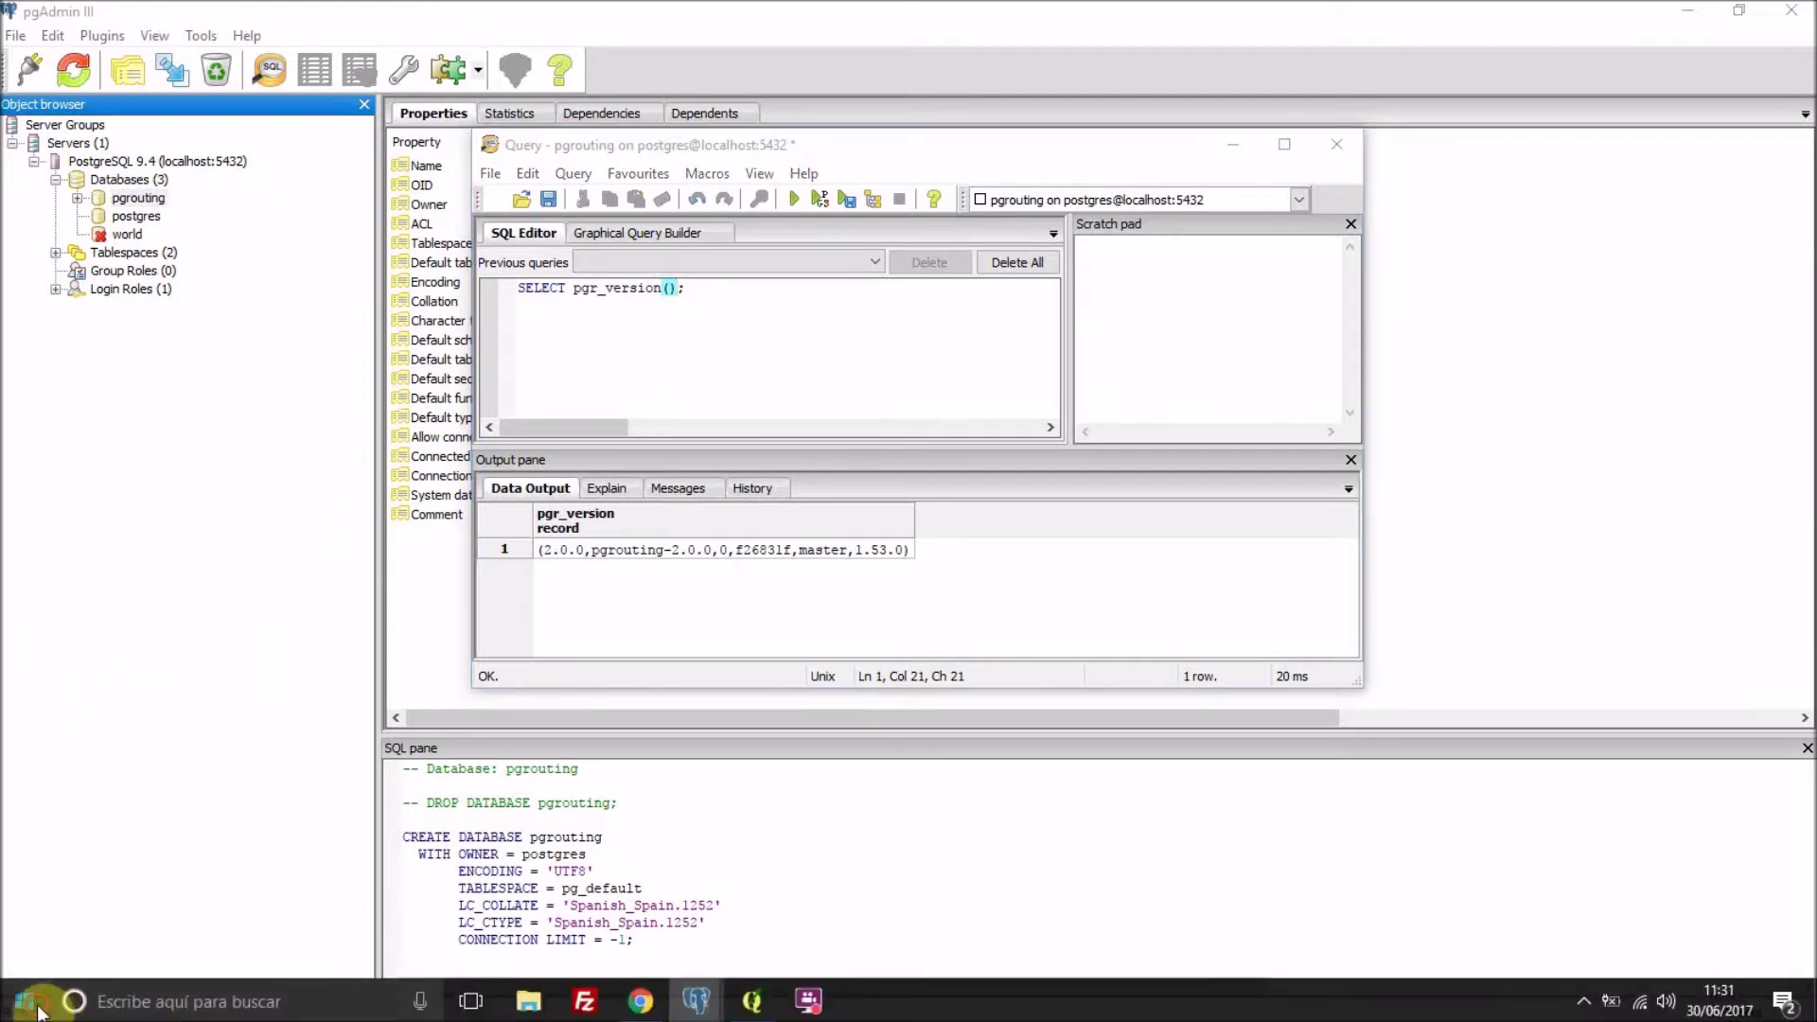
scroll(94, 820, down, 15)
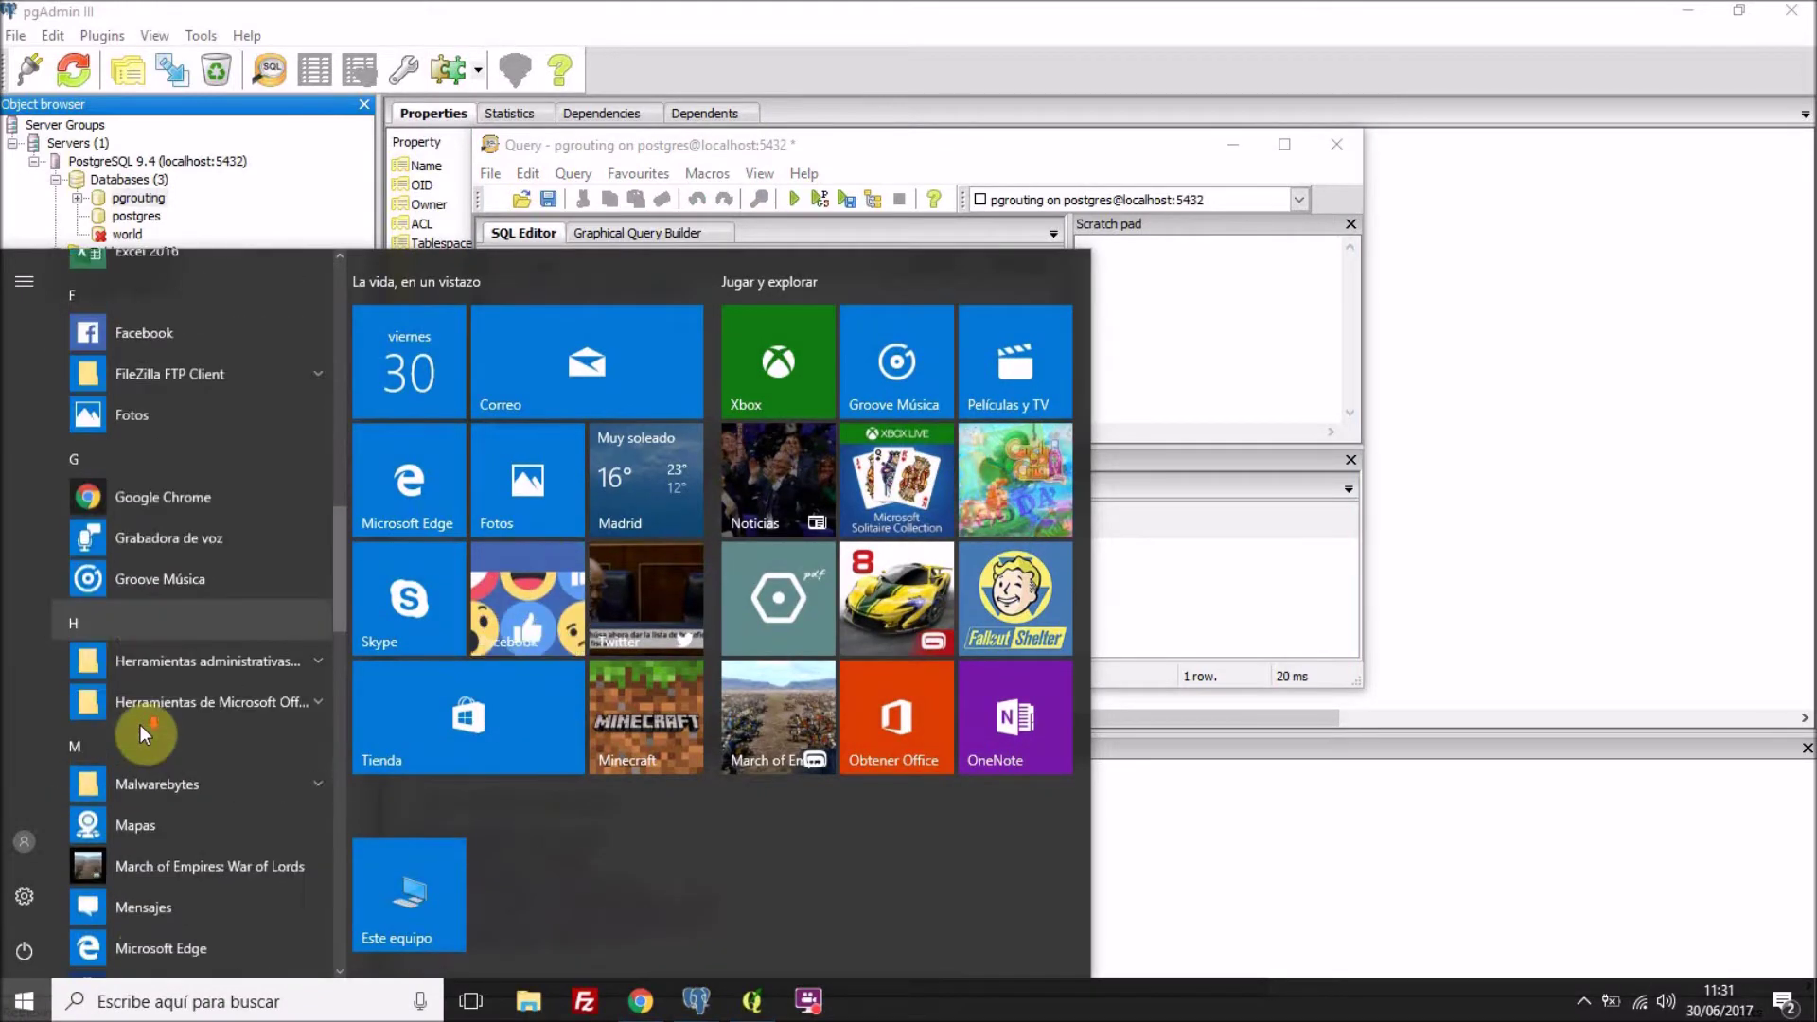
scroll(140, 725, down, 4)
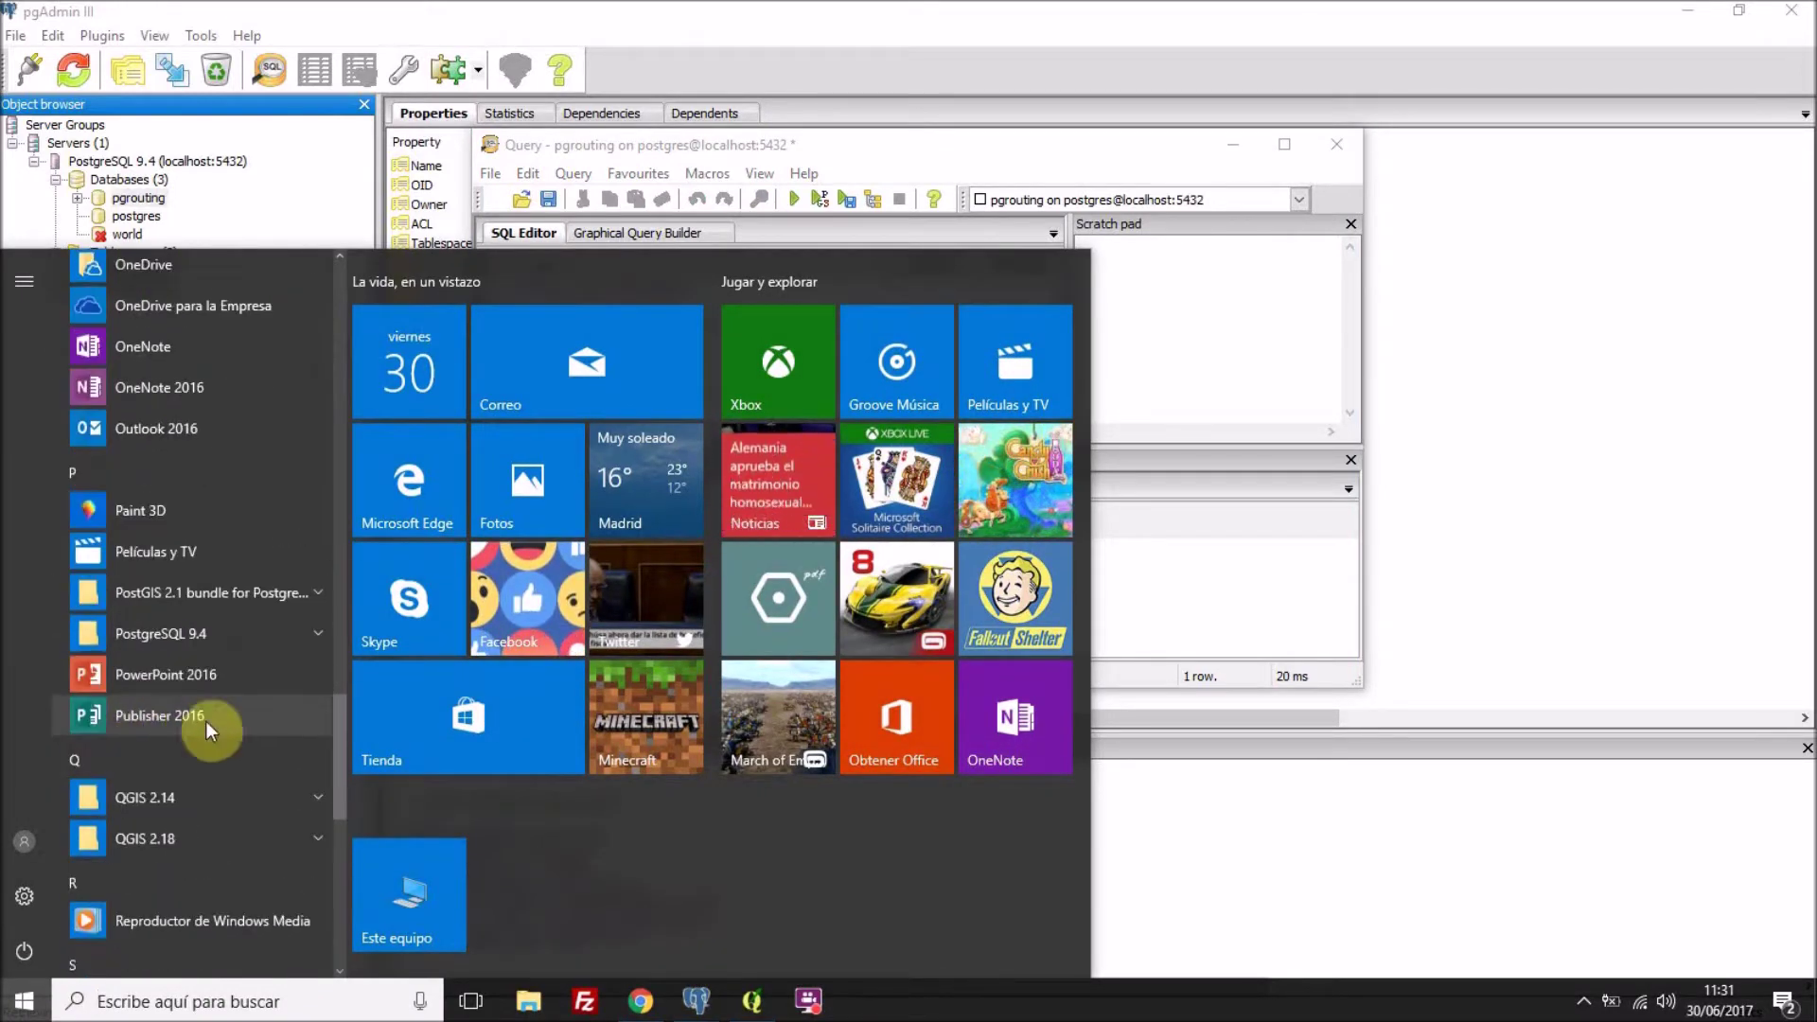
click(210, 594)
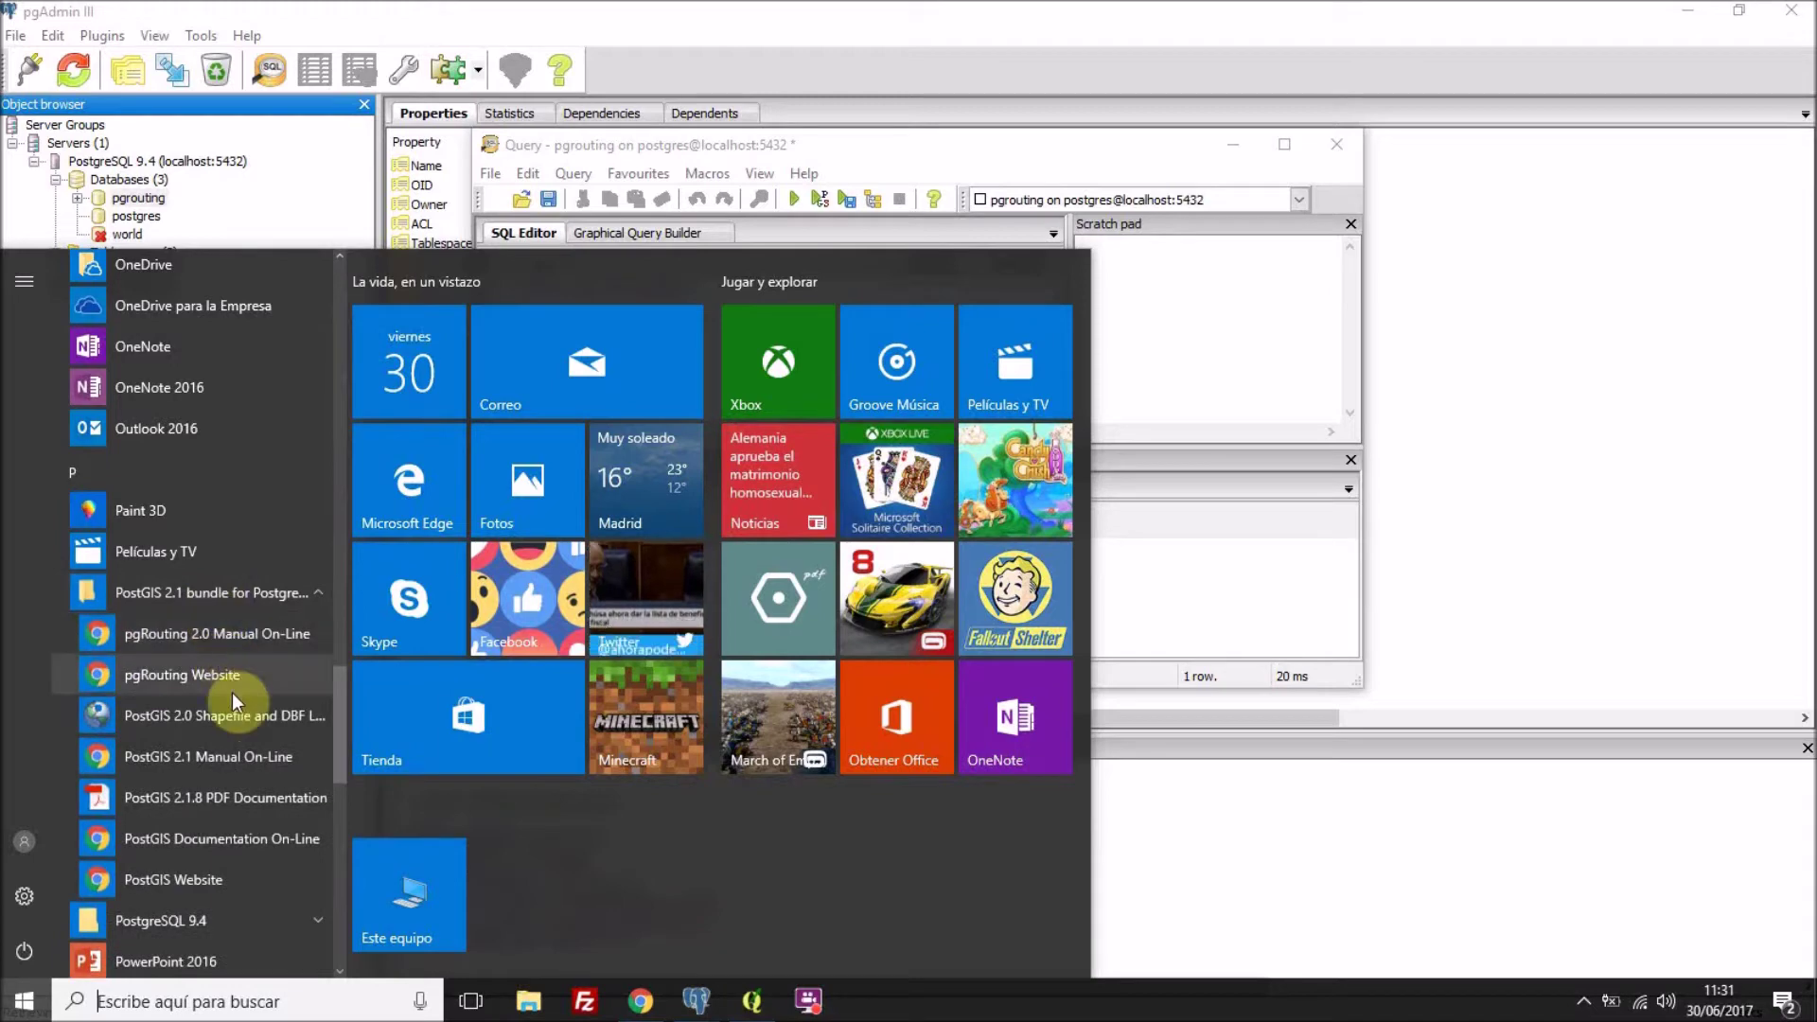
click(216, 719)
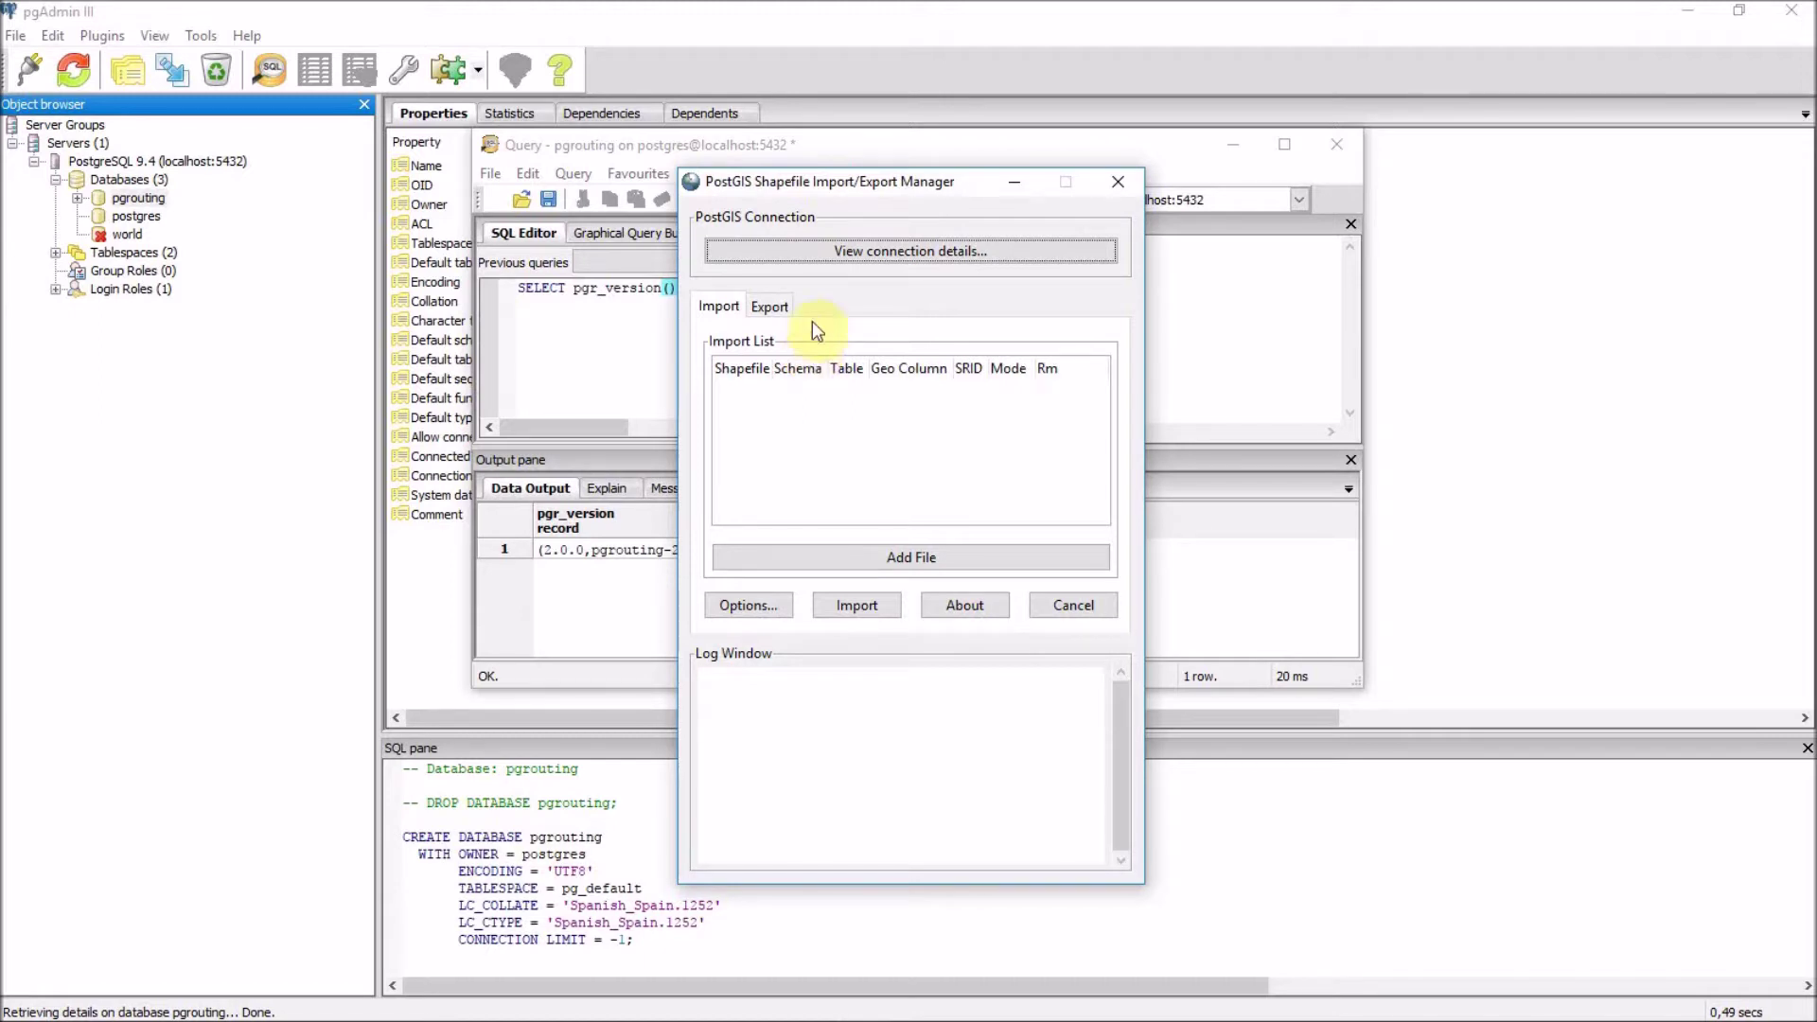
Set the loader's connection to database pgrouting with the username and password.
click(833, 251)
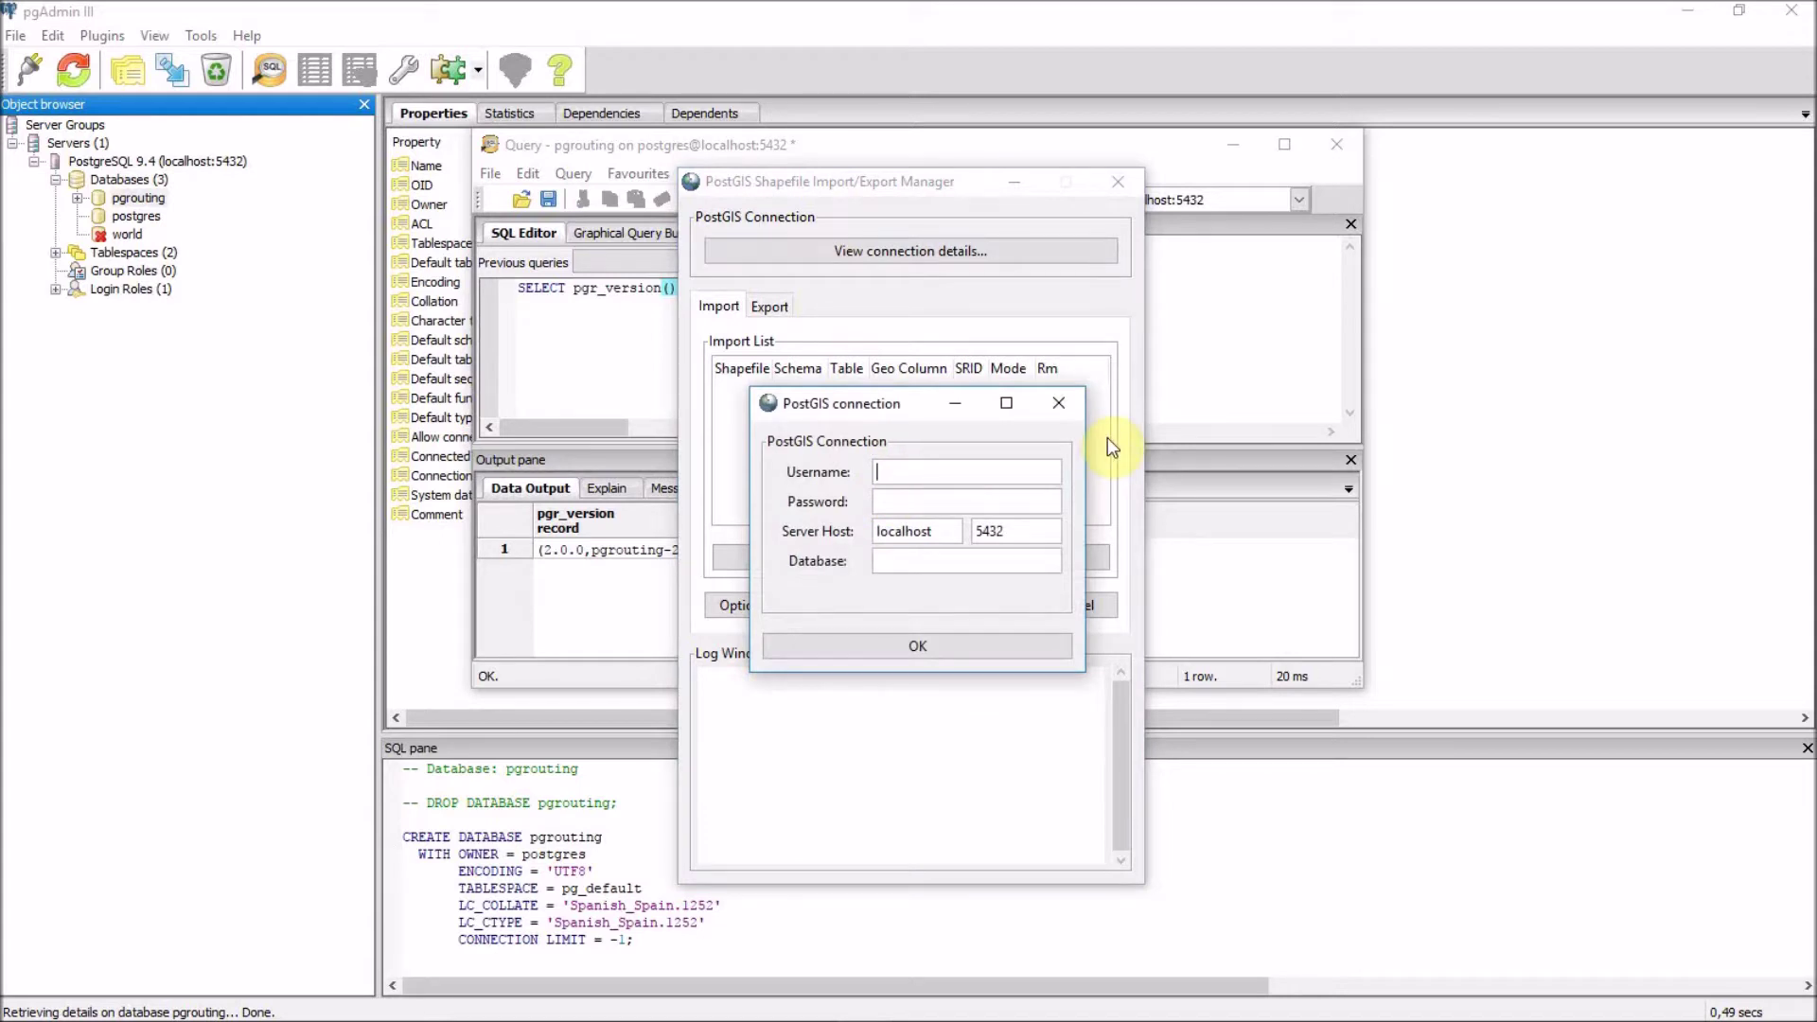
key(Tab)
key(Tab)
key(Tab)
key(Tab)
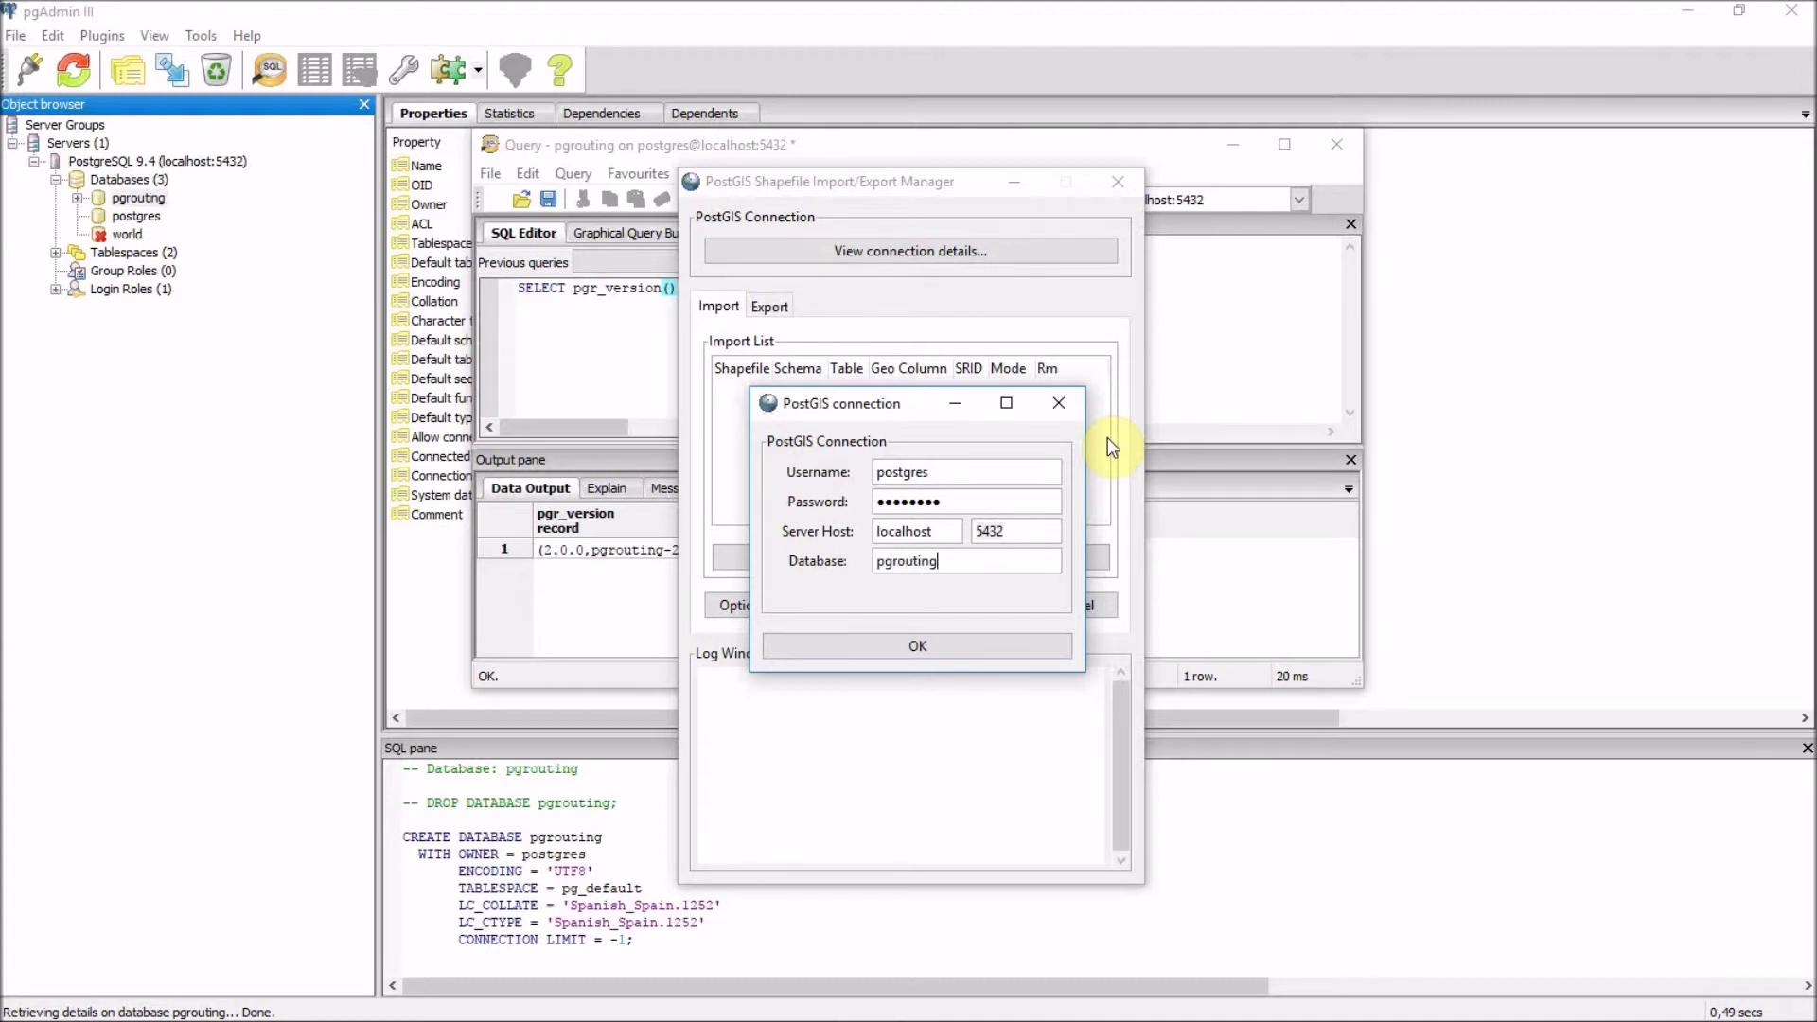
click(911, 674)
click(912, 651)
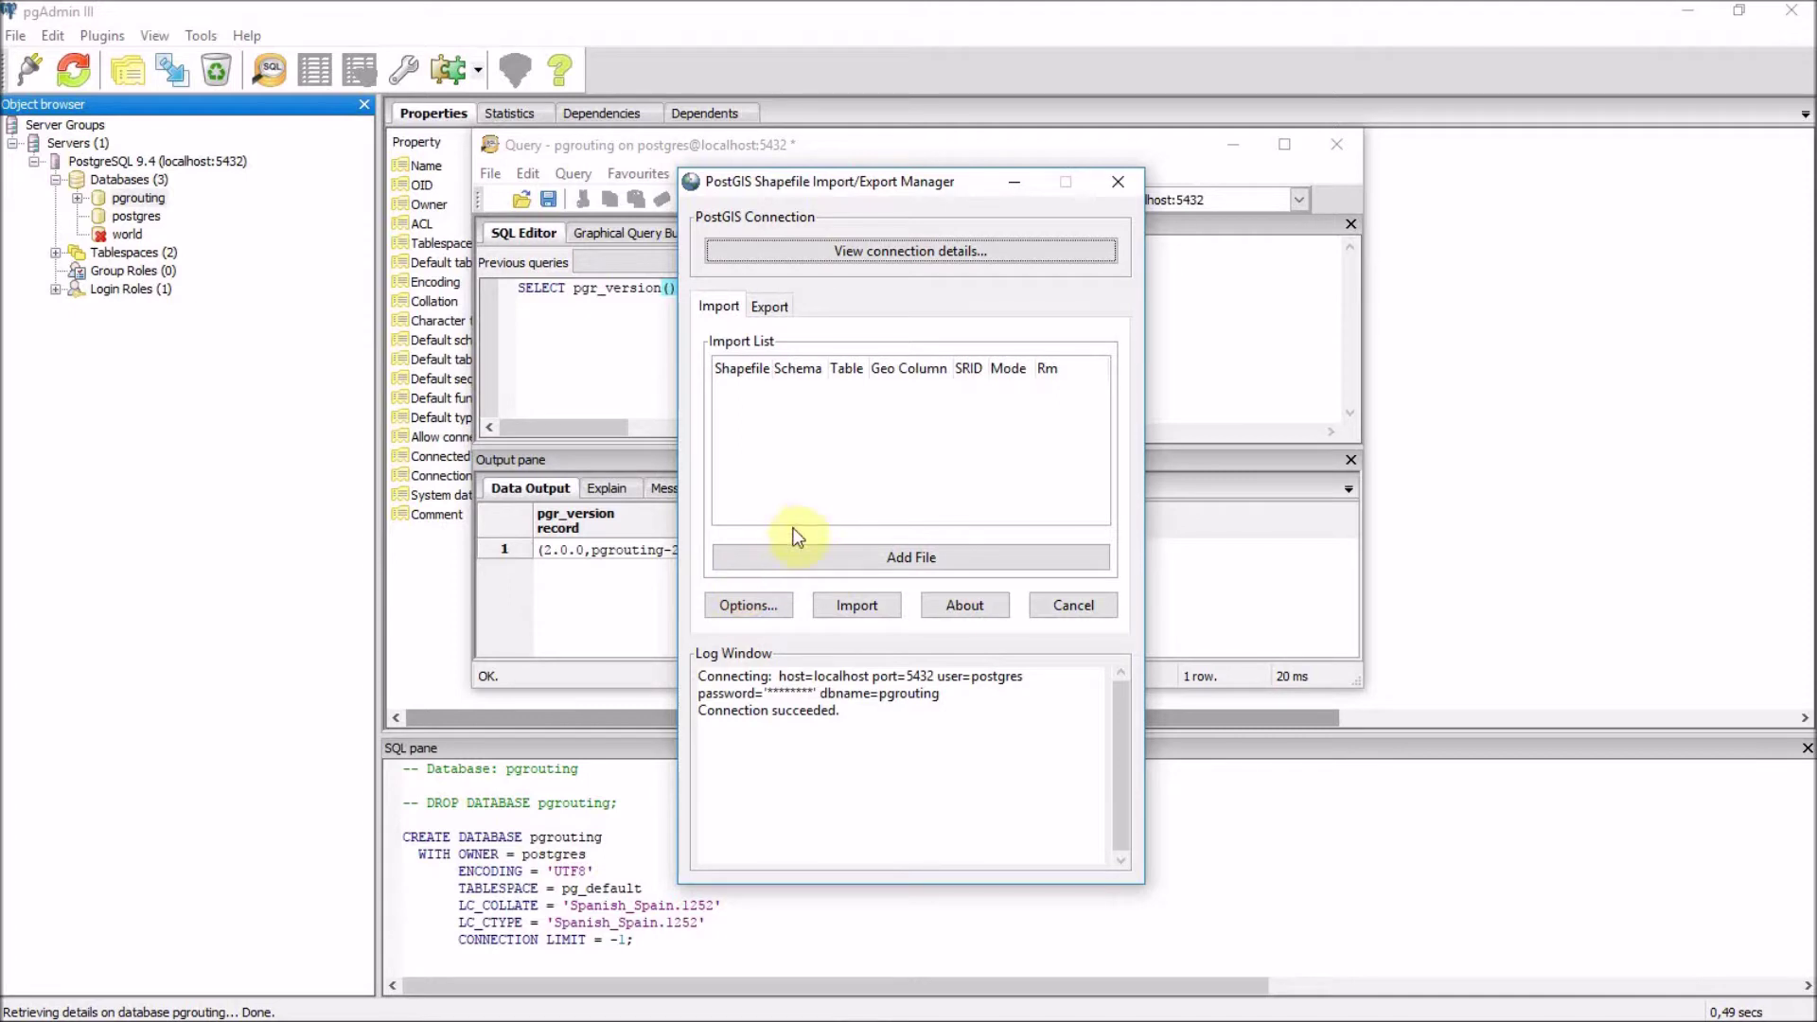
Queue callejero.shp from C:\Info_MappingGIS\...\geowarehouse\capas_entrada for import.
click(880, 559)
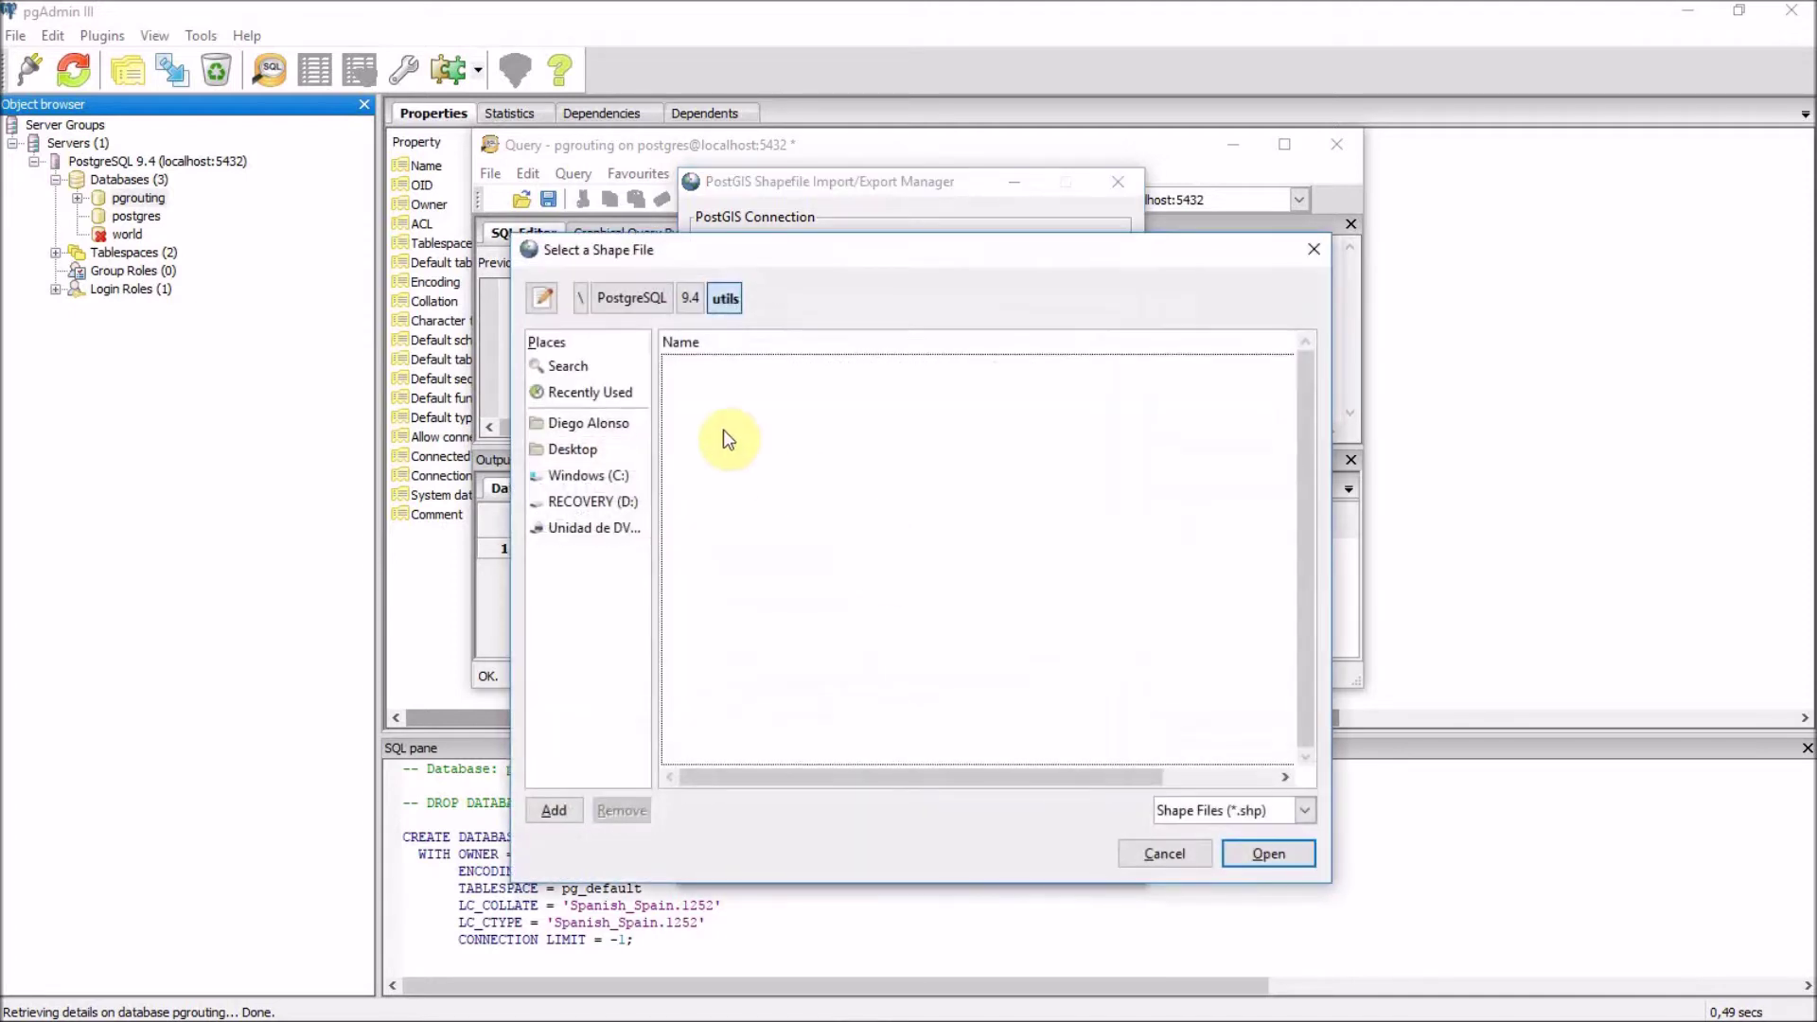
click(611, 482)
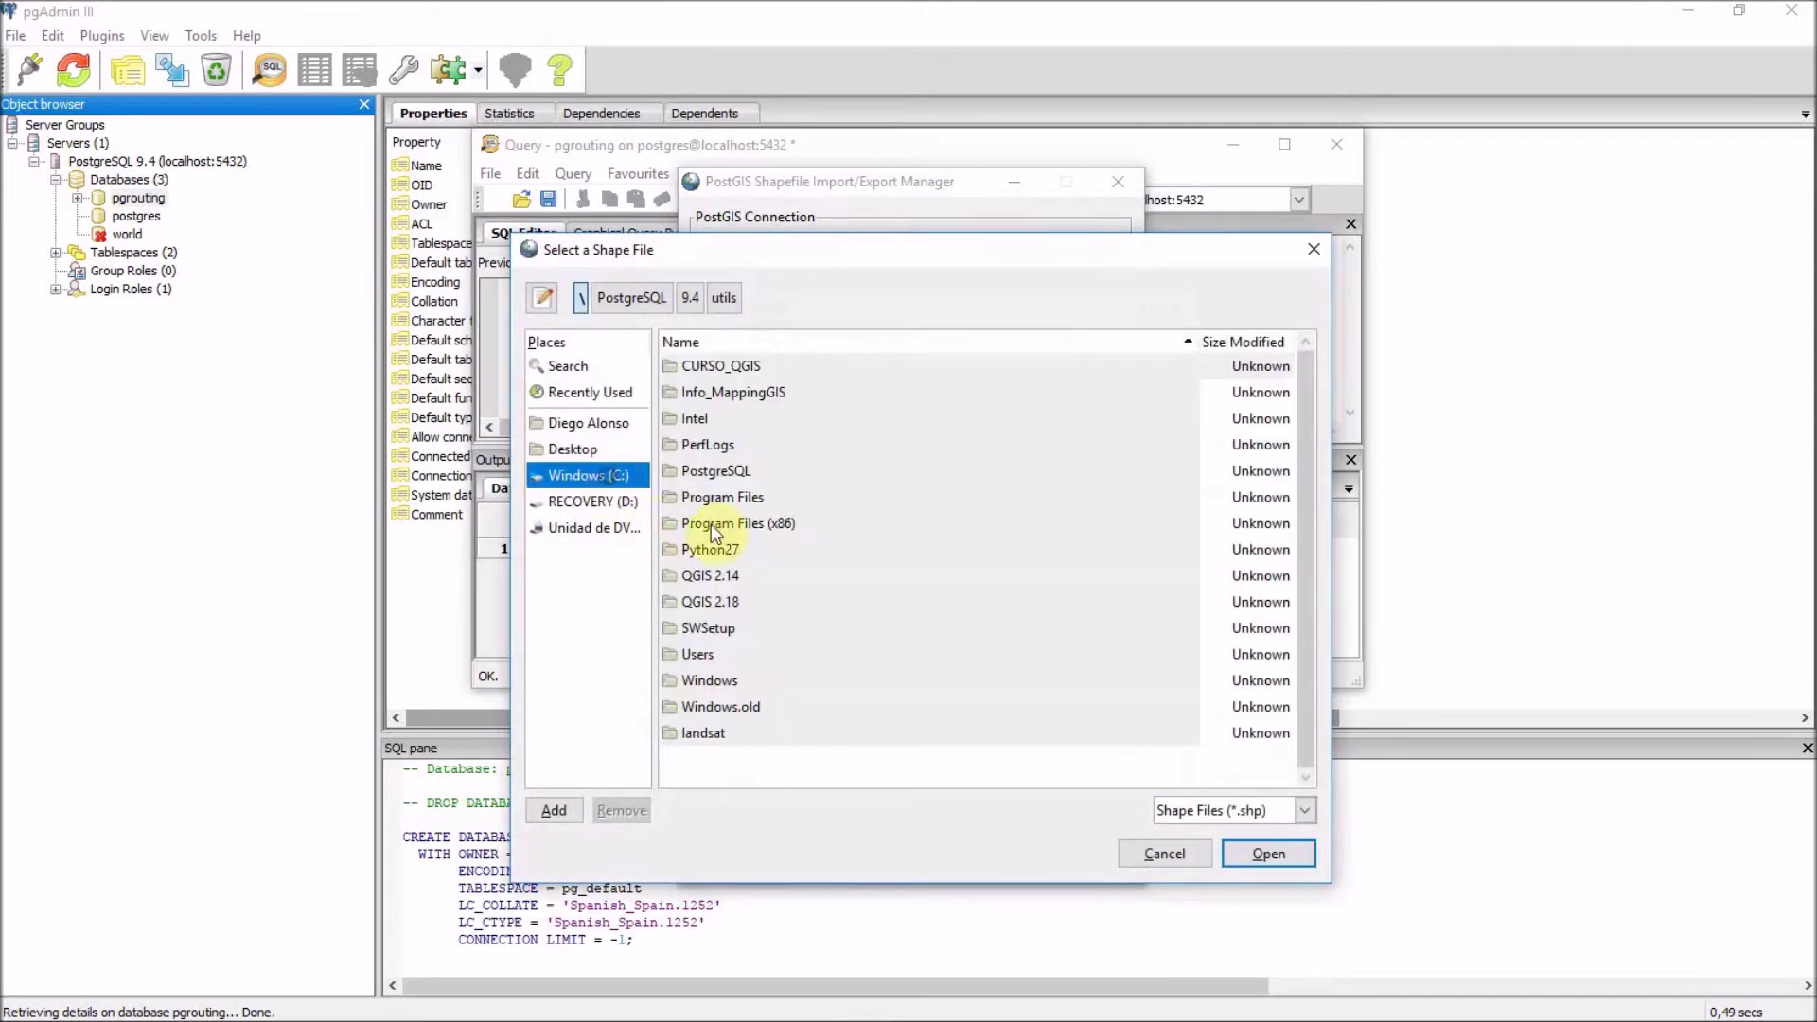
double_click(741, 396)
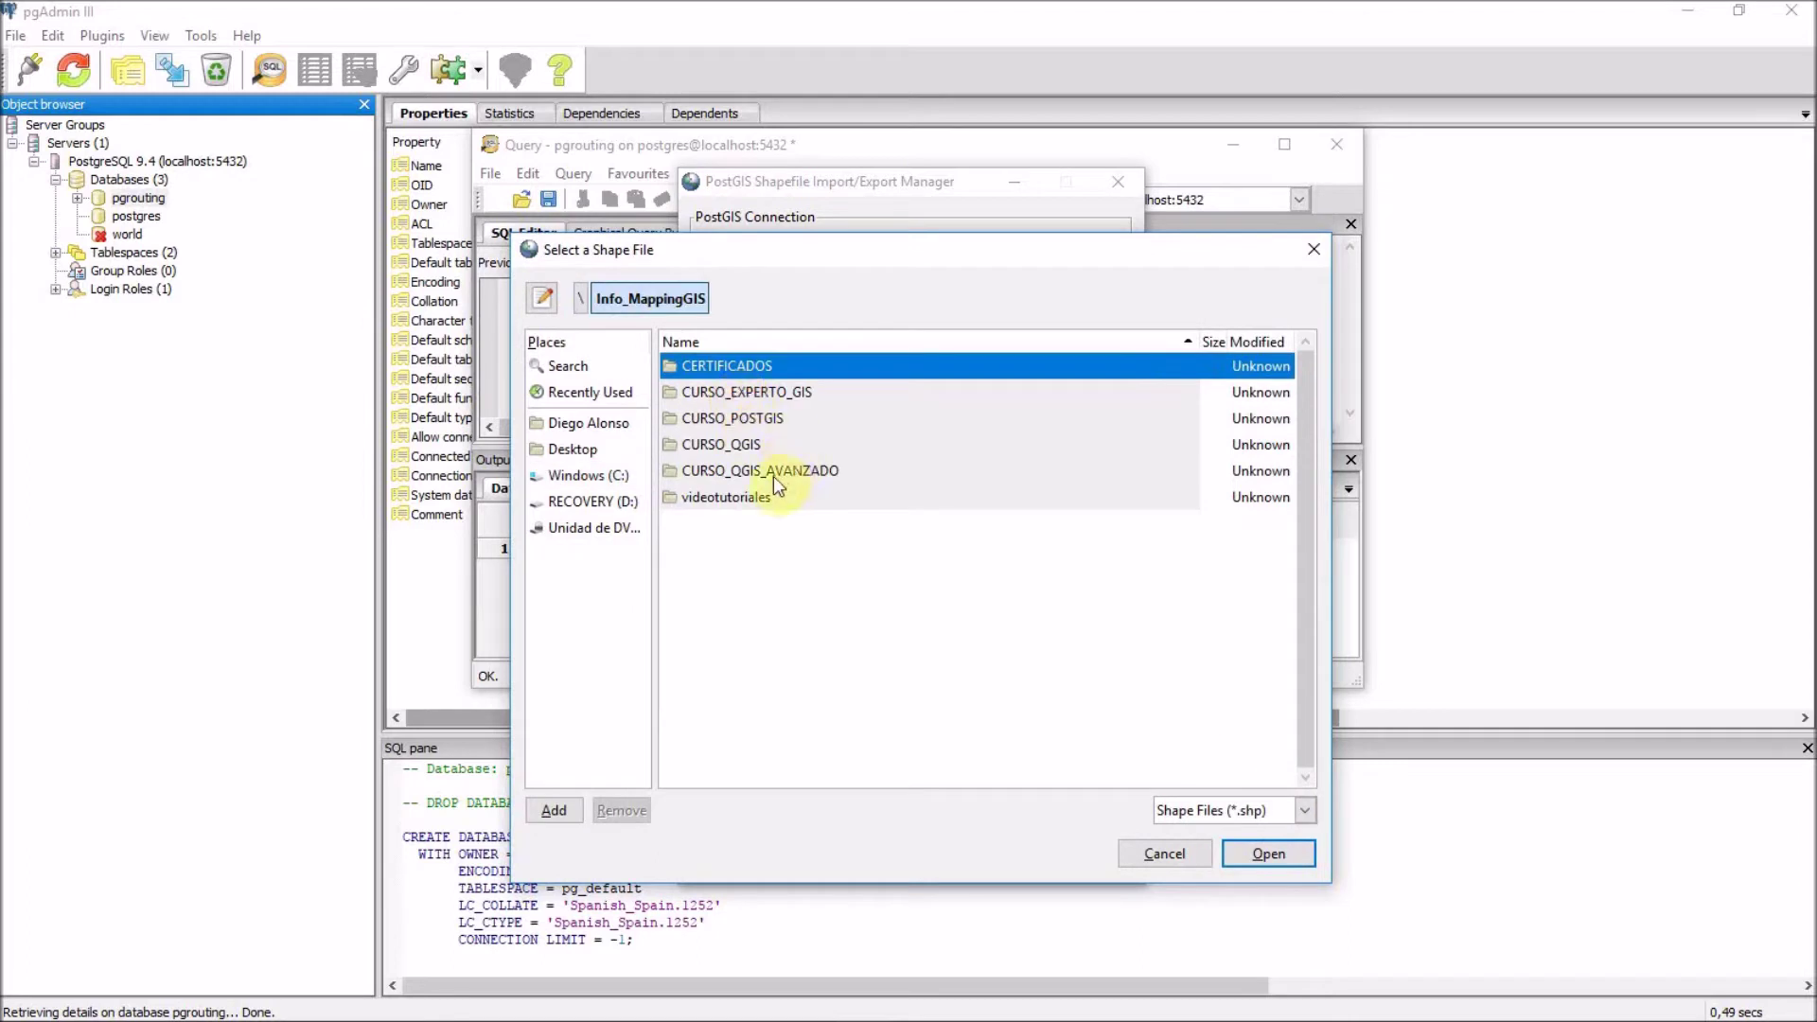
double_click(774, 472)
double_click(745, 367)
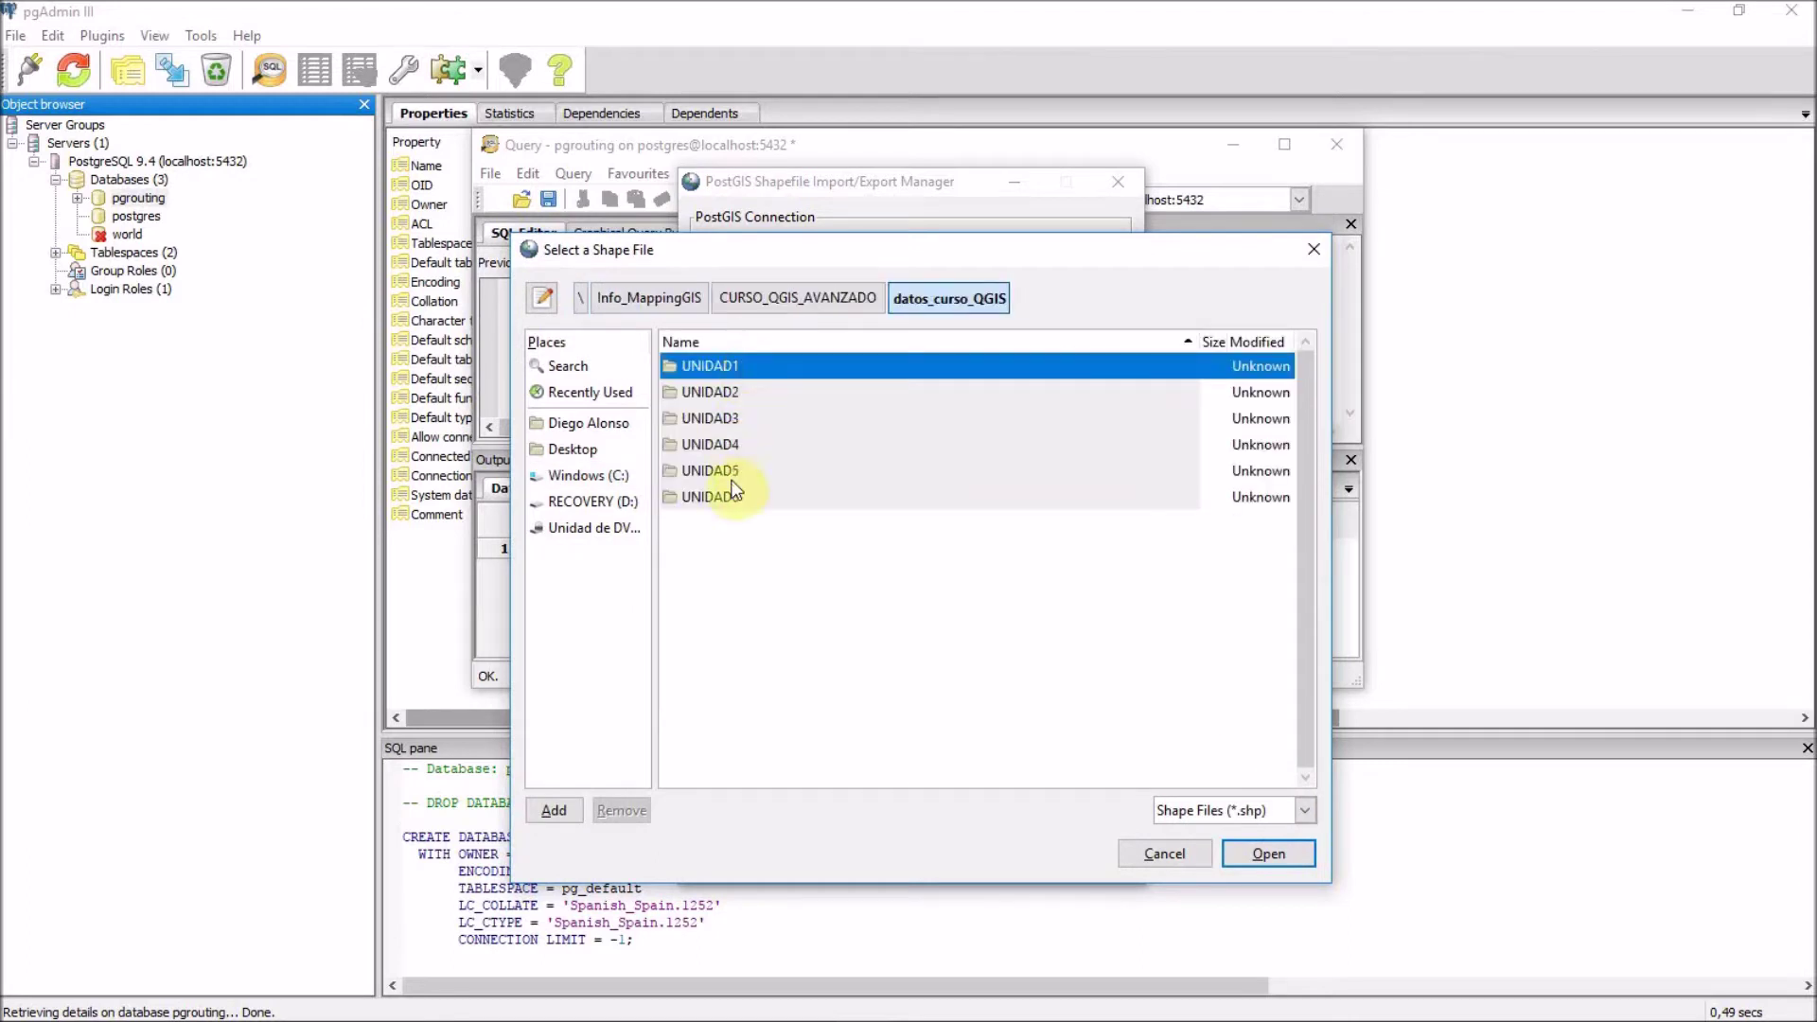
double_click(744, 420)
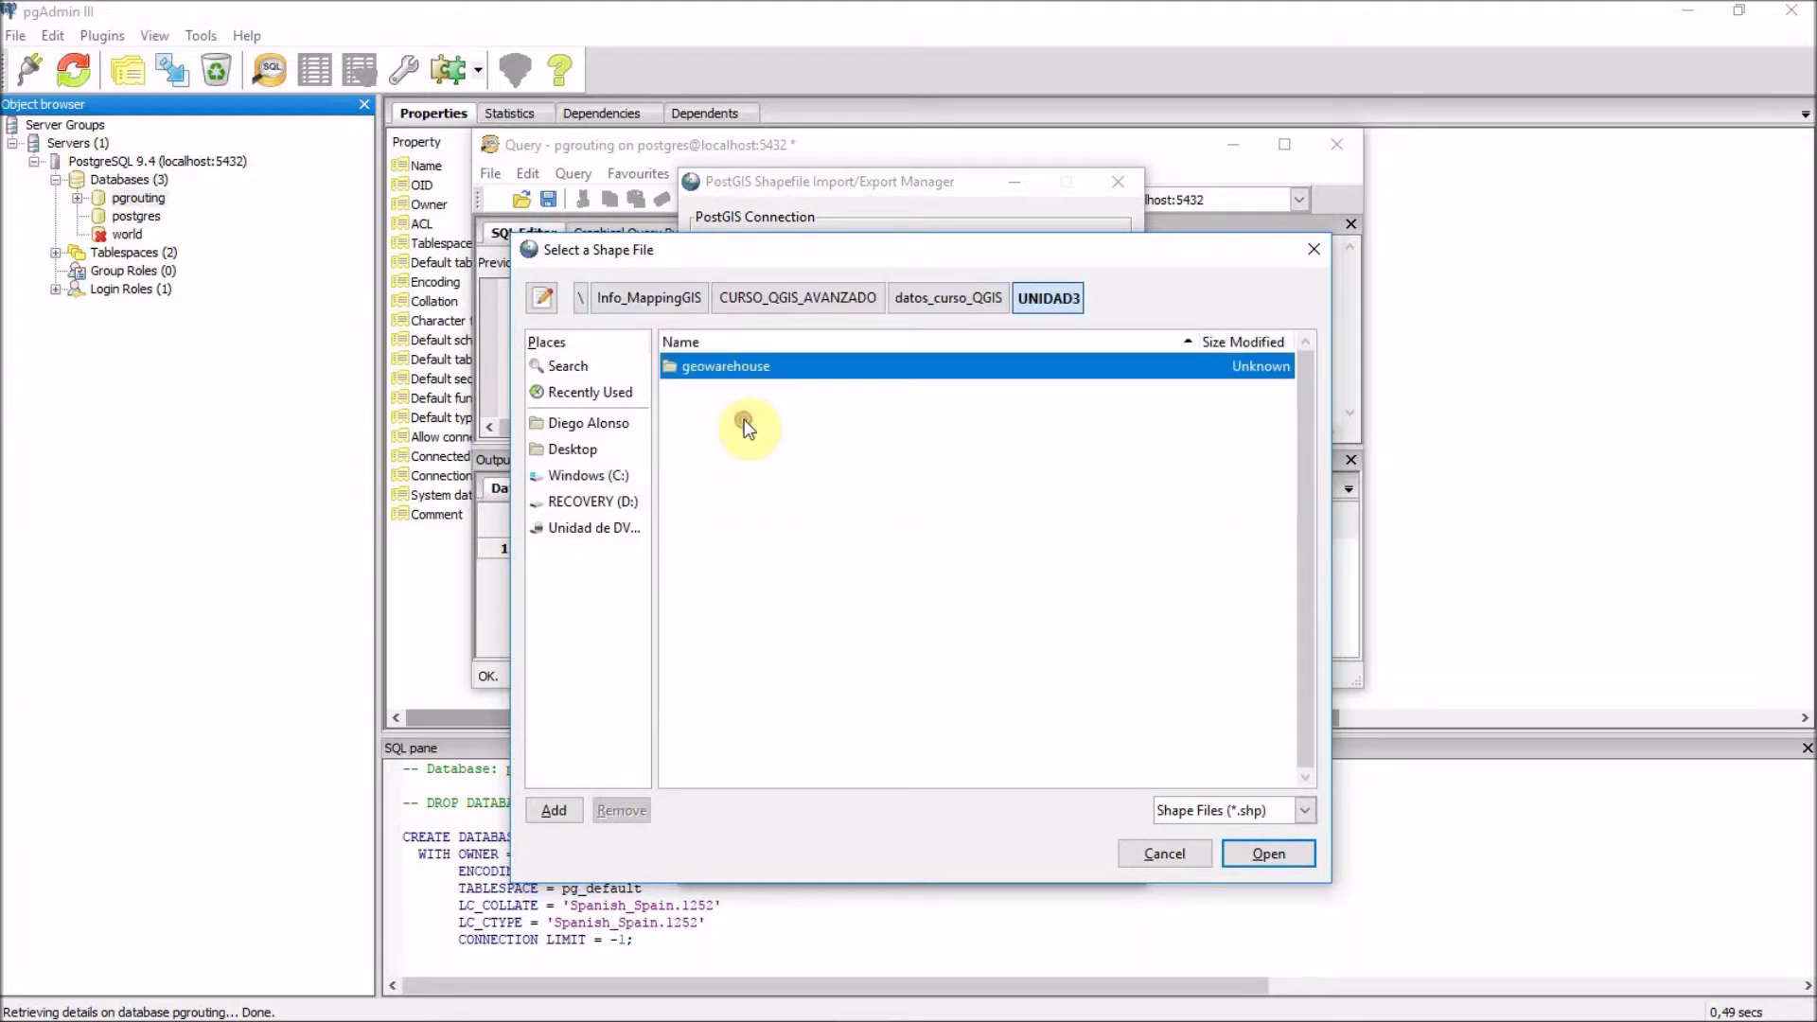
double_click(736, 371)
double_click(736, 371)
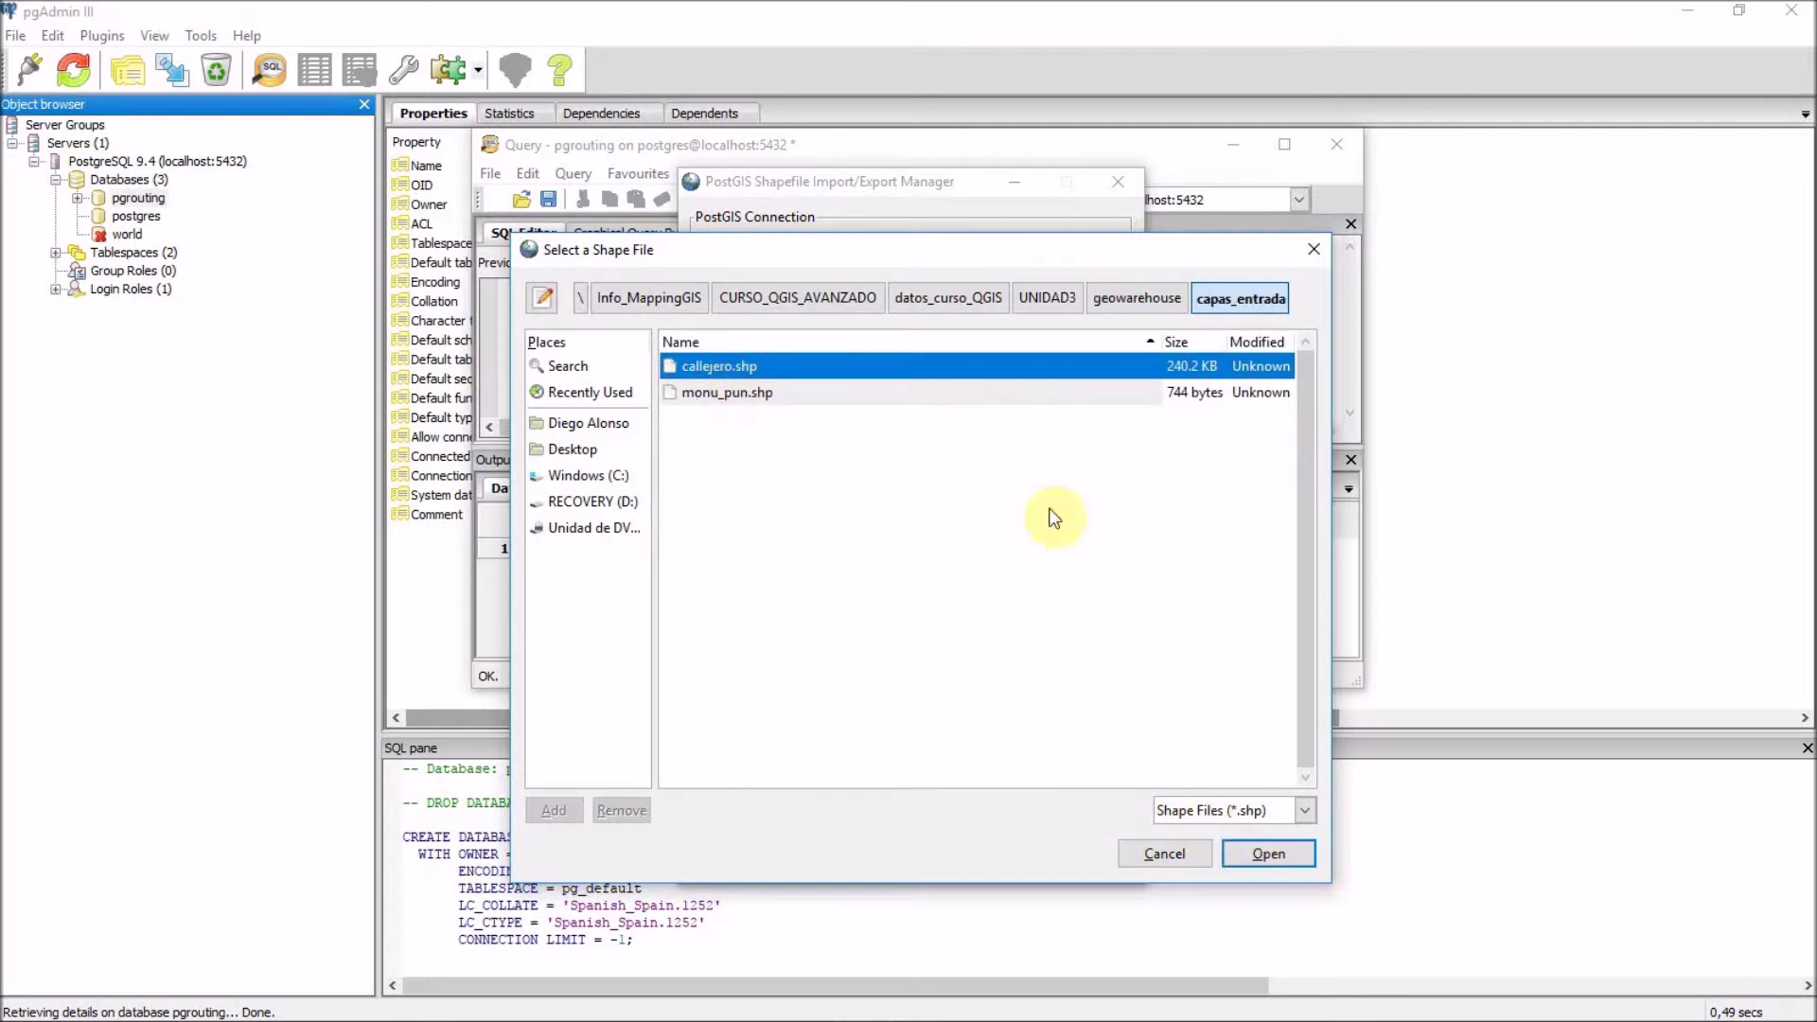
click(1241, 850)
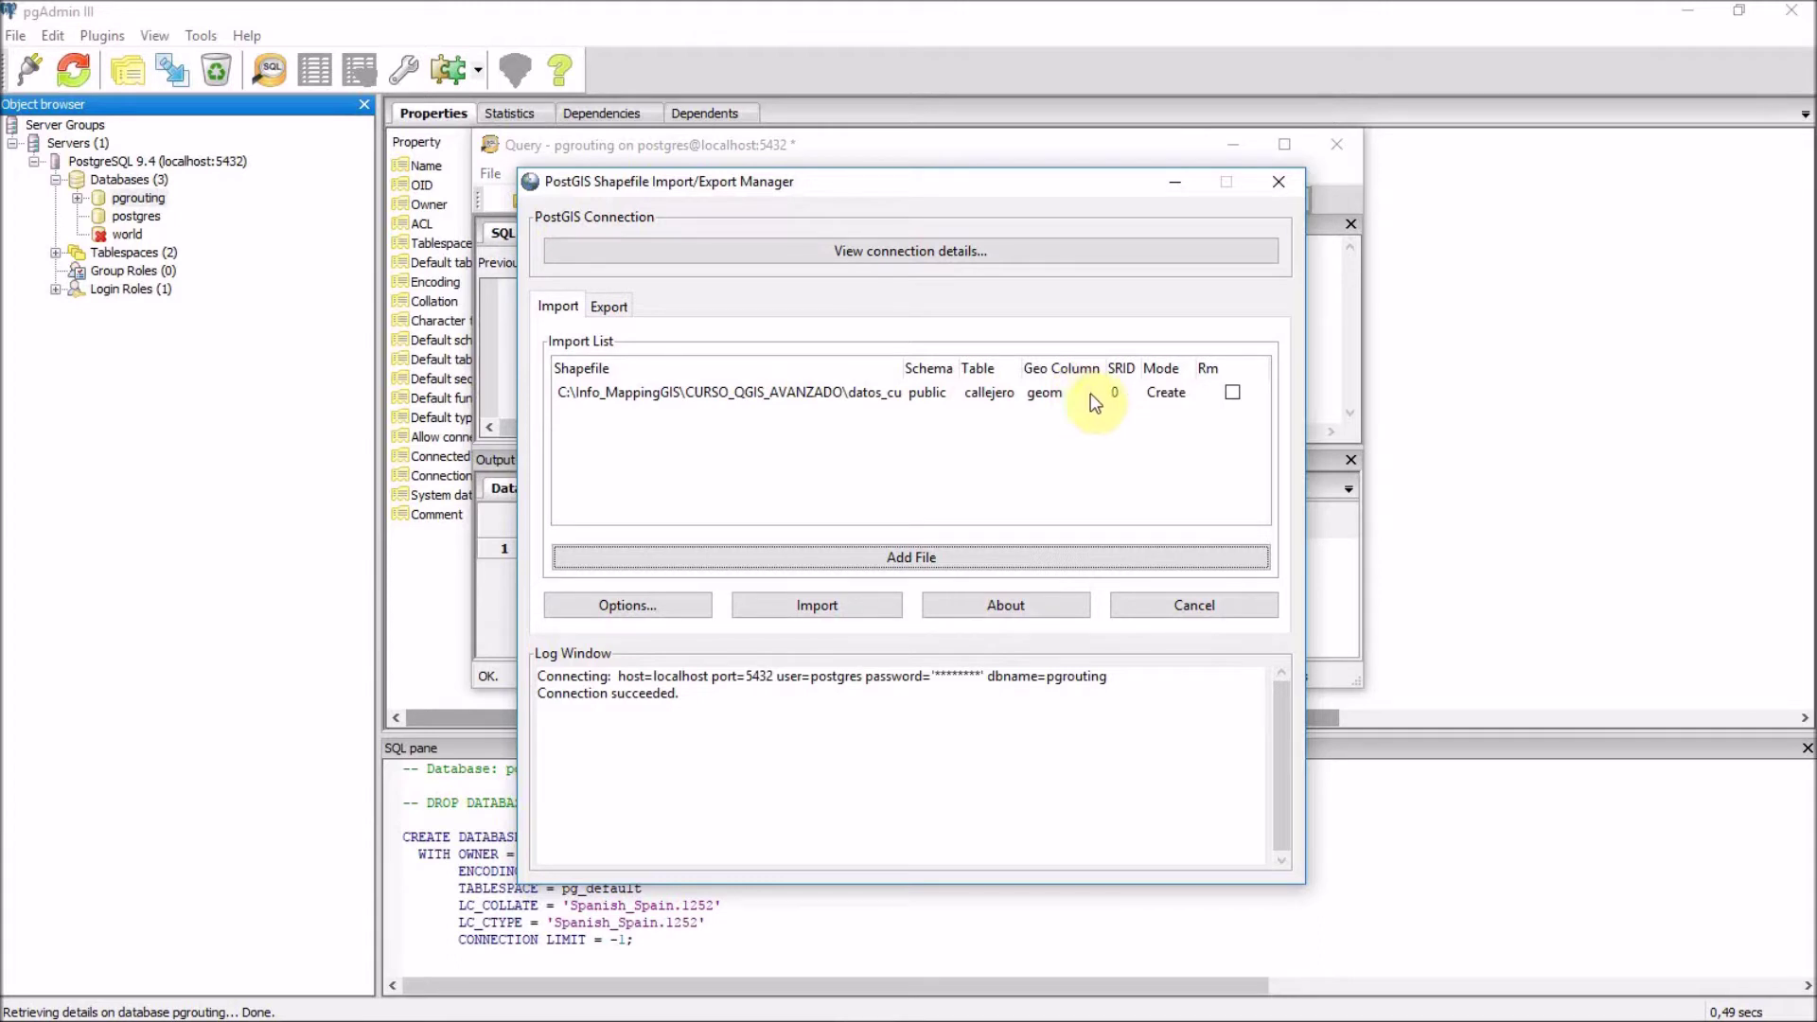
click(1126, 396)
Change the callejero import's SRID from 0 to 23030.
click(1126, 393)
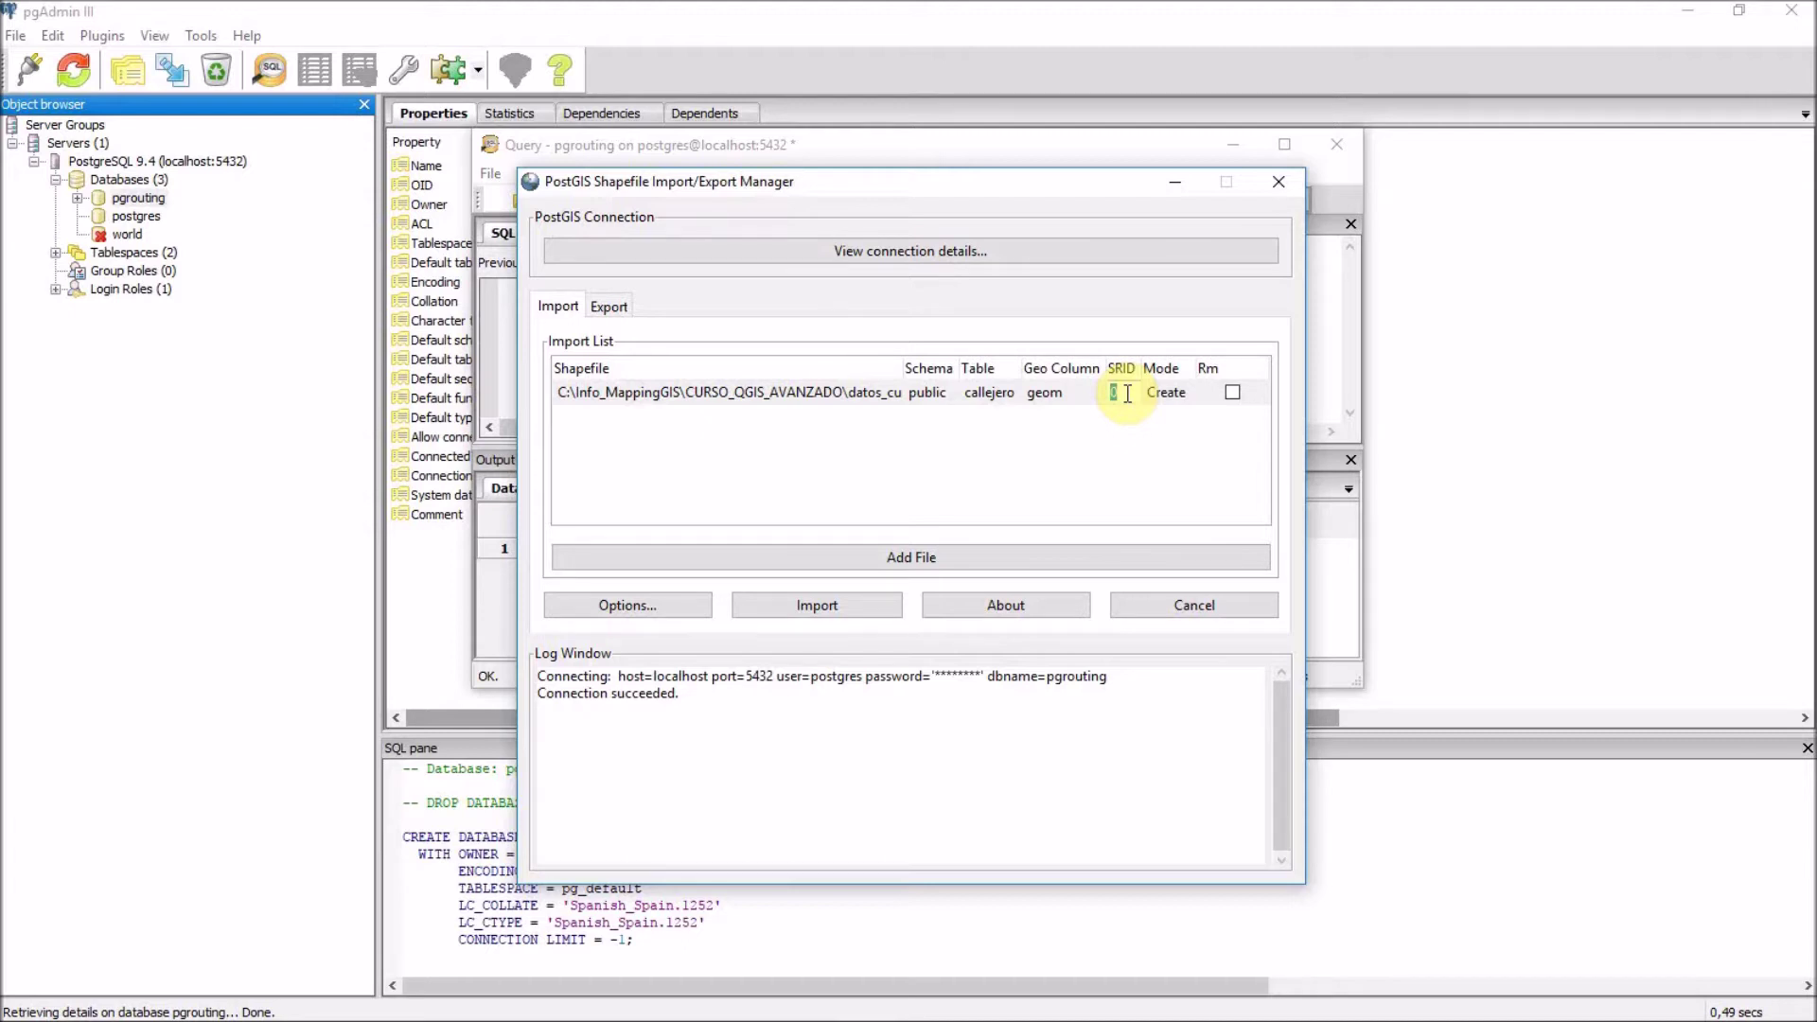
text(23030)
click(1126, 394)
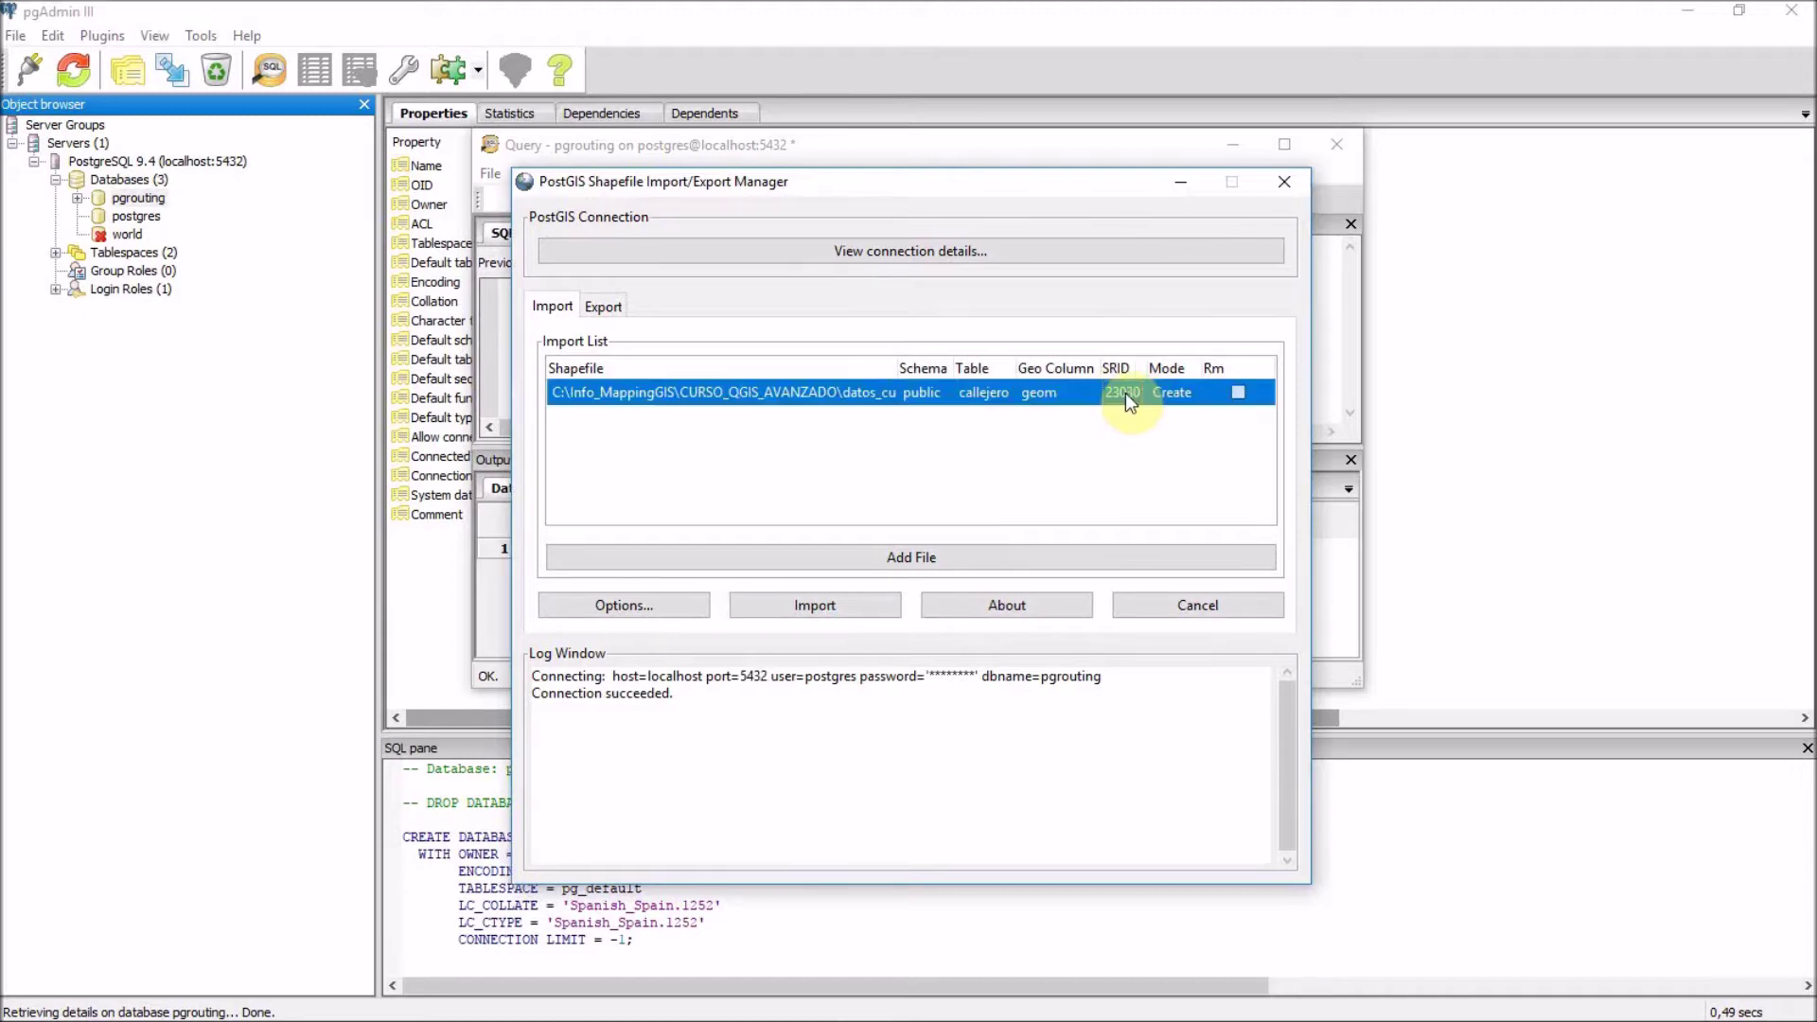
click(1036, 388)
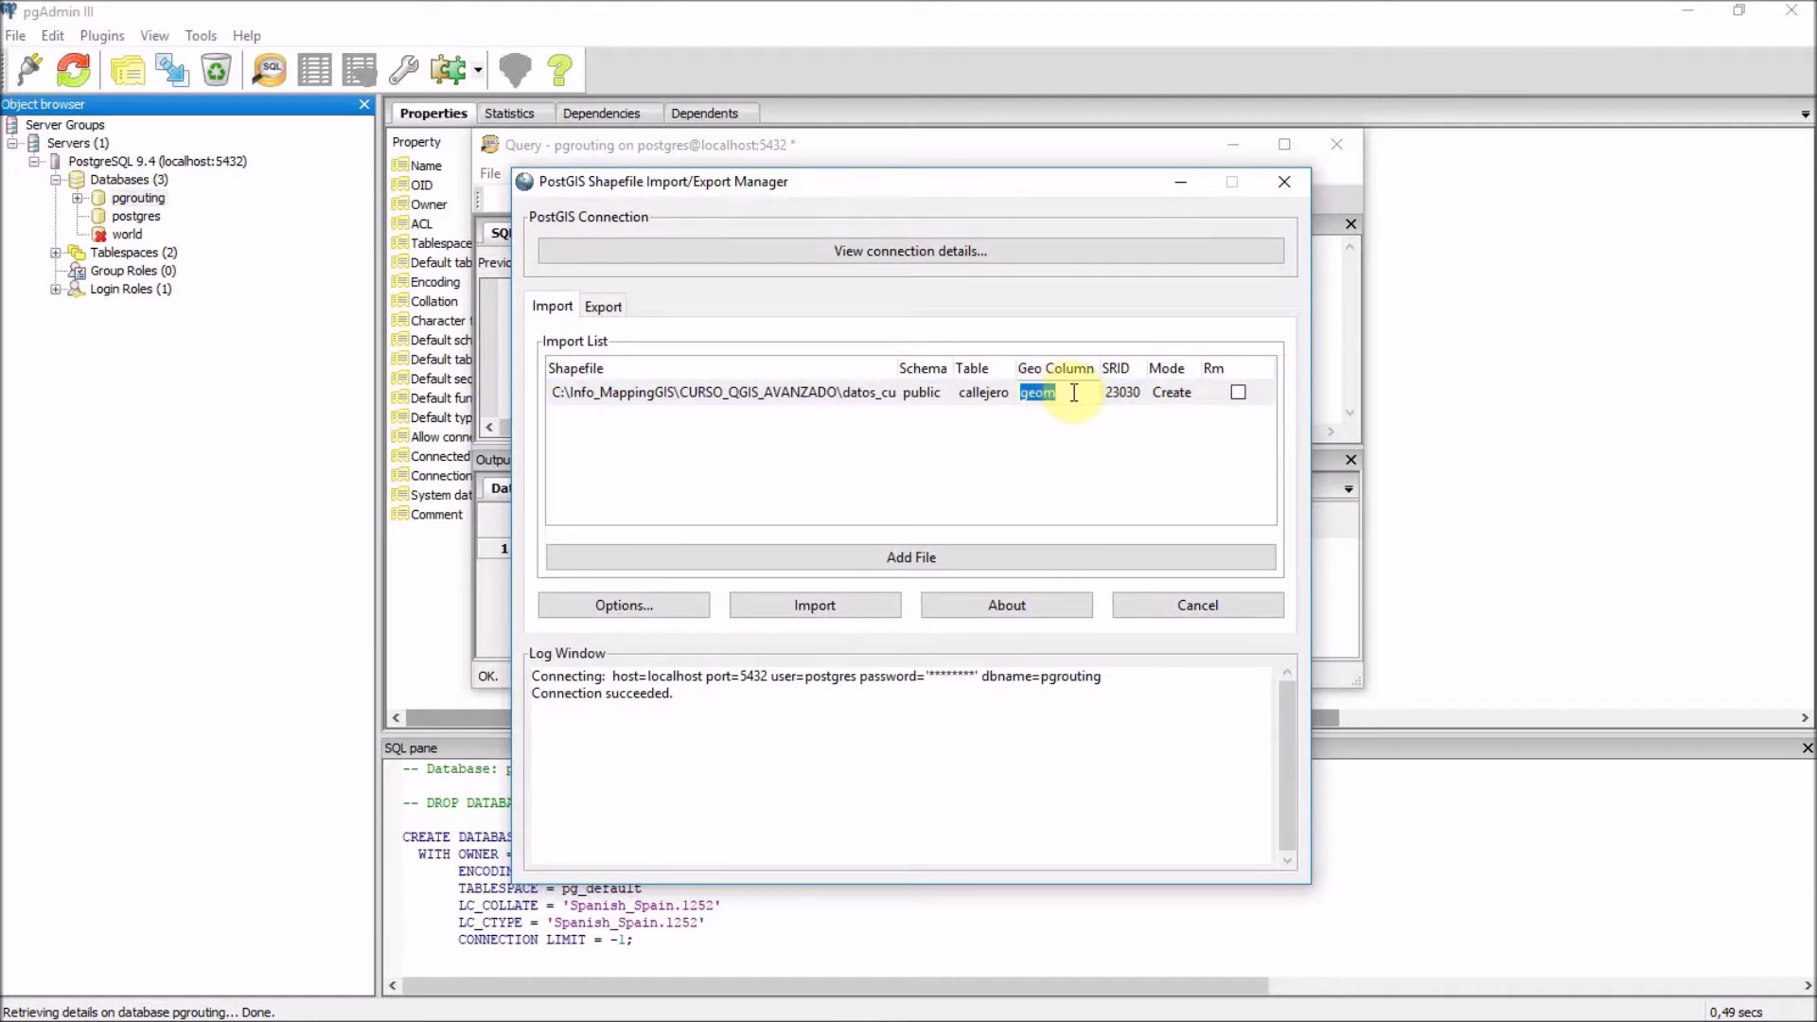
Rename the callejero geometry column from geom to the_geom and confirm it.
text(the_geom)
click(985, 402)
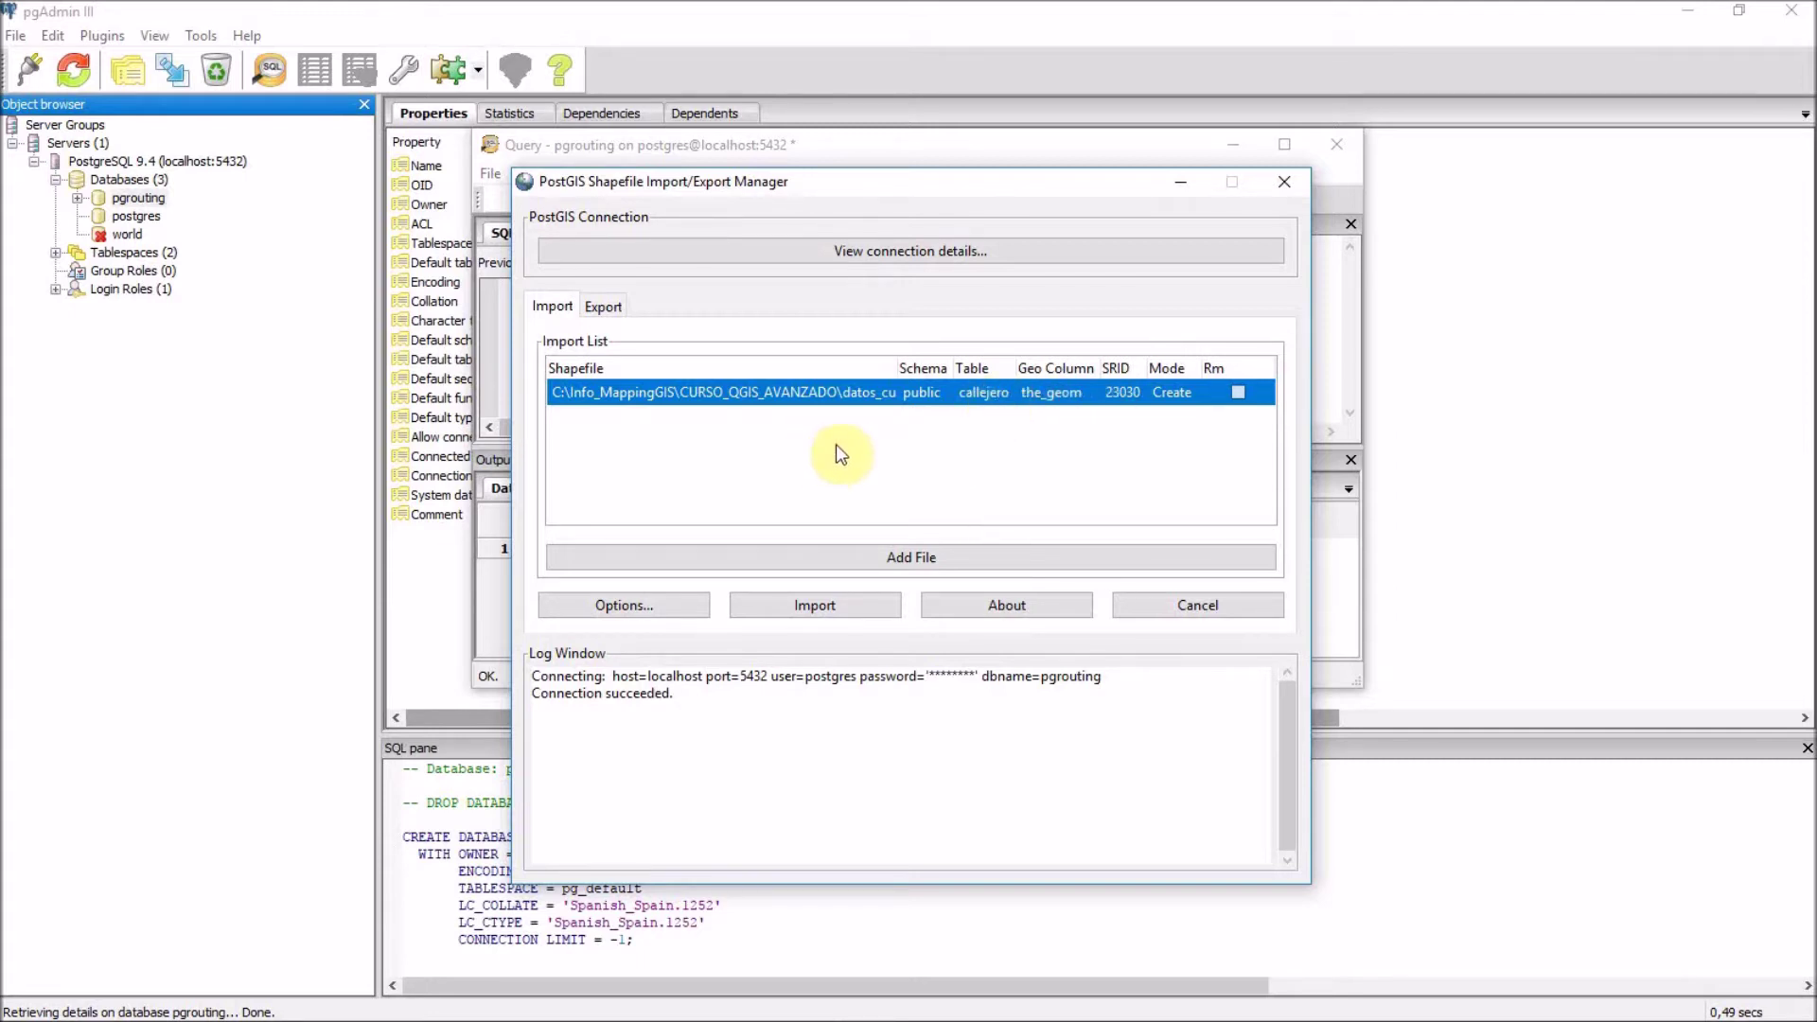
click(1081, 389)
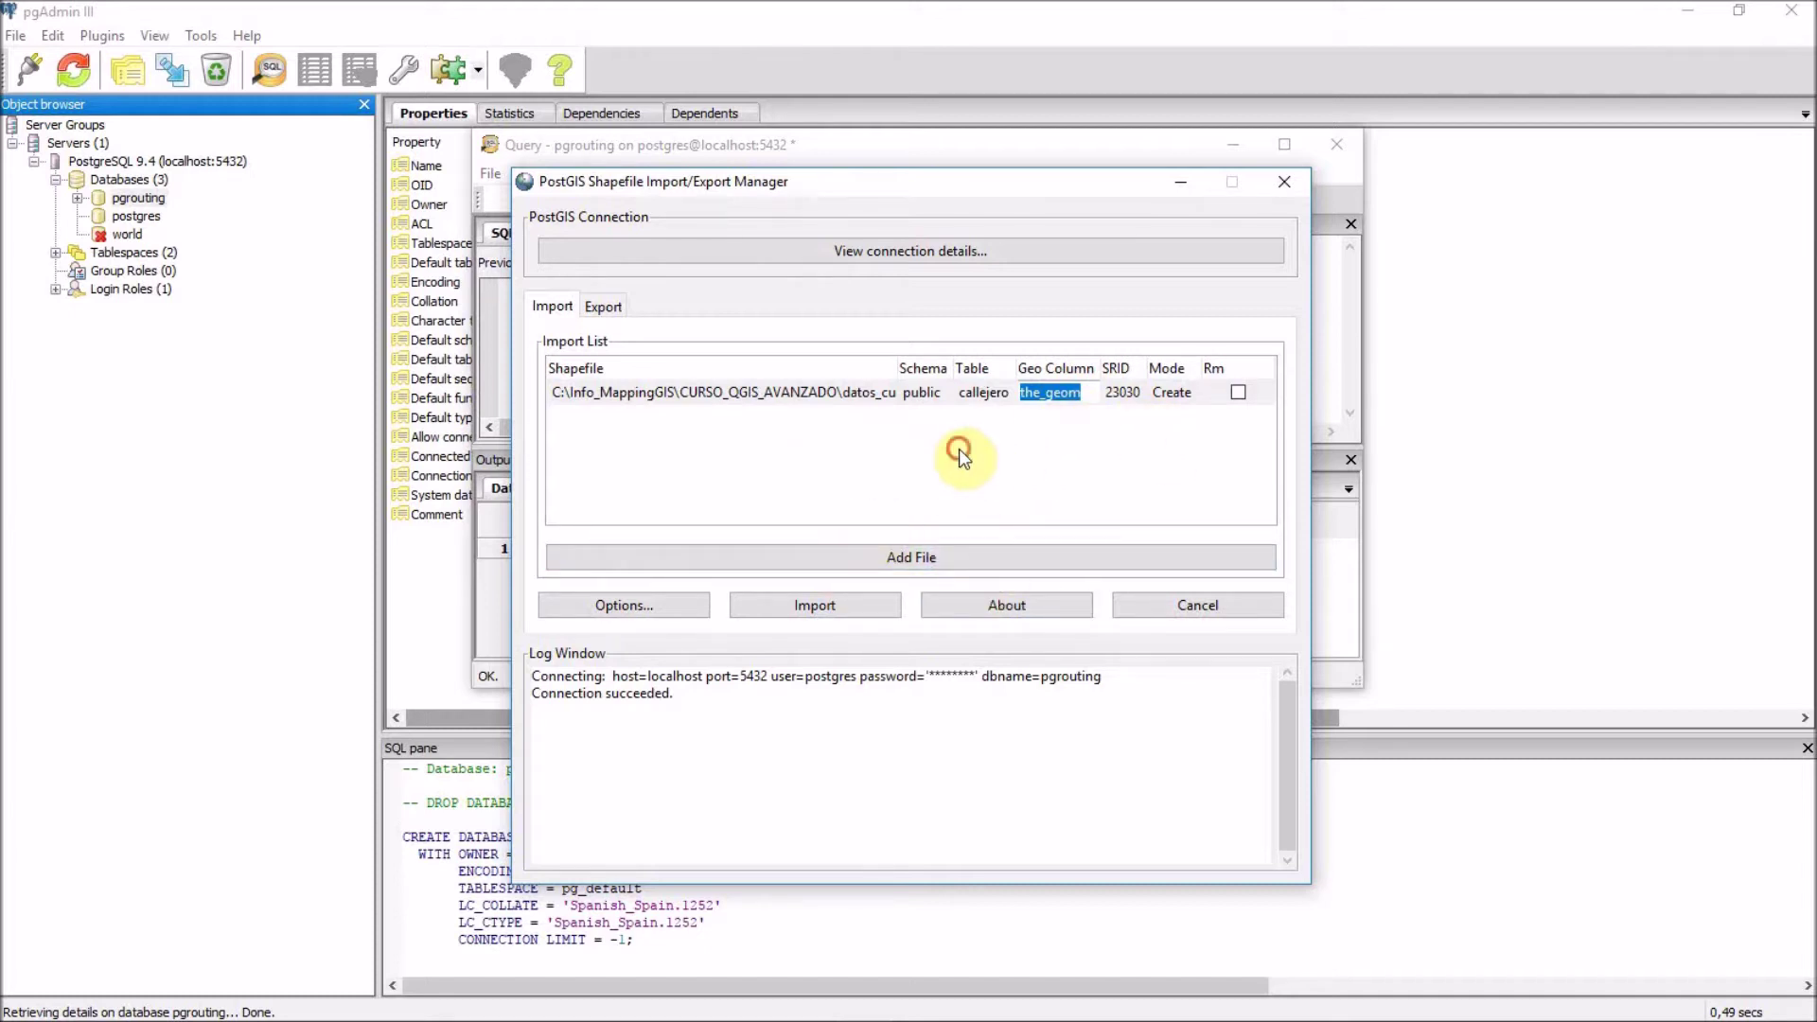
key(Return)
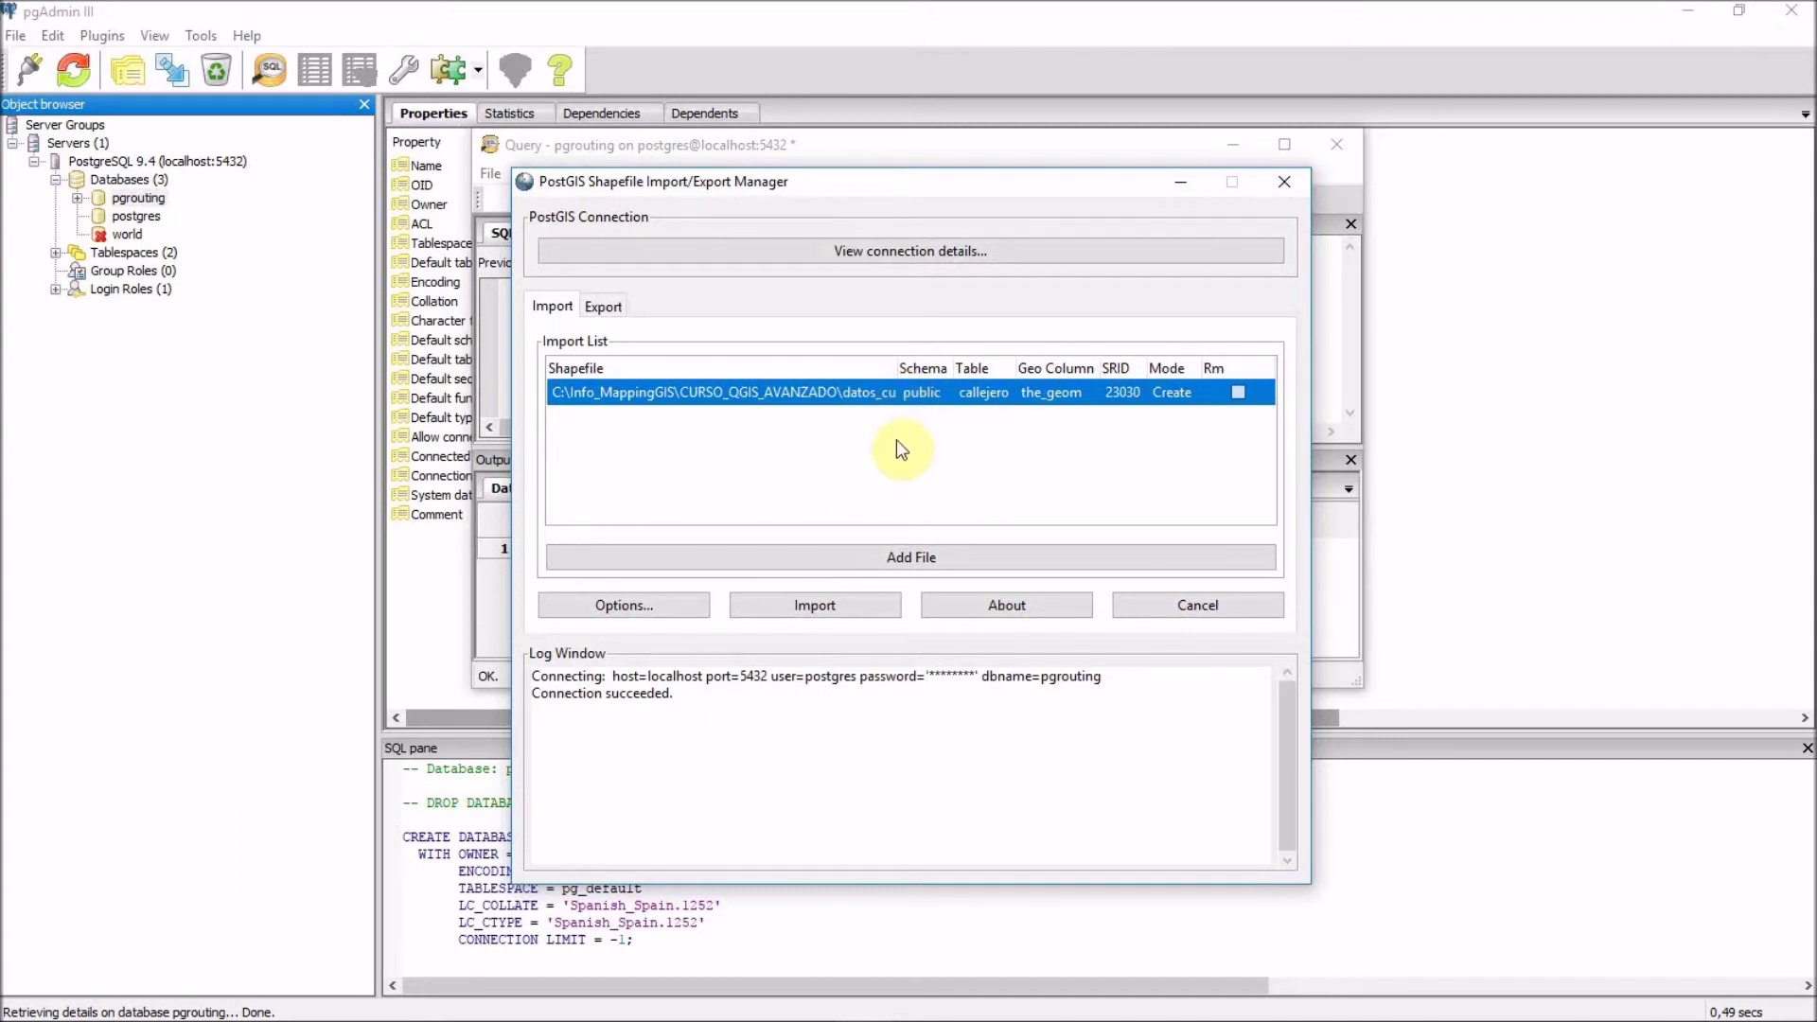
Keep the default import options, import callejero, and highlight the 'Shapefile import completed.' log.
click(649, 609)
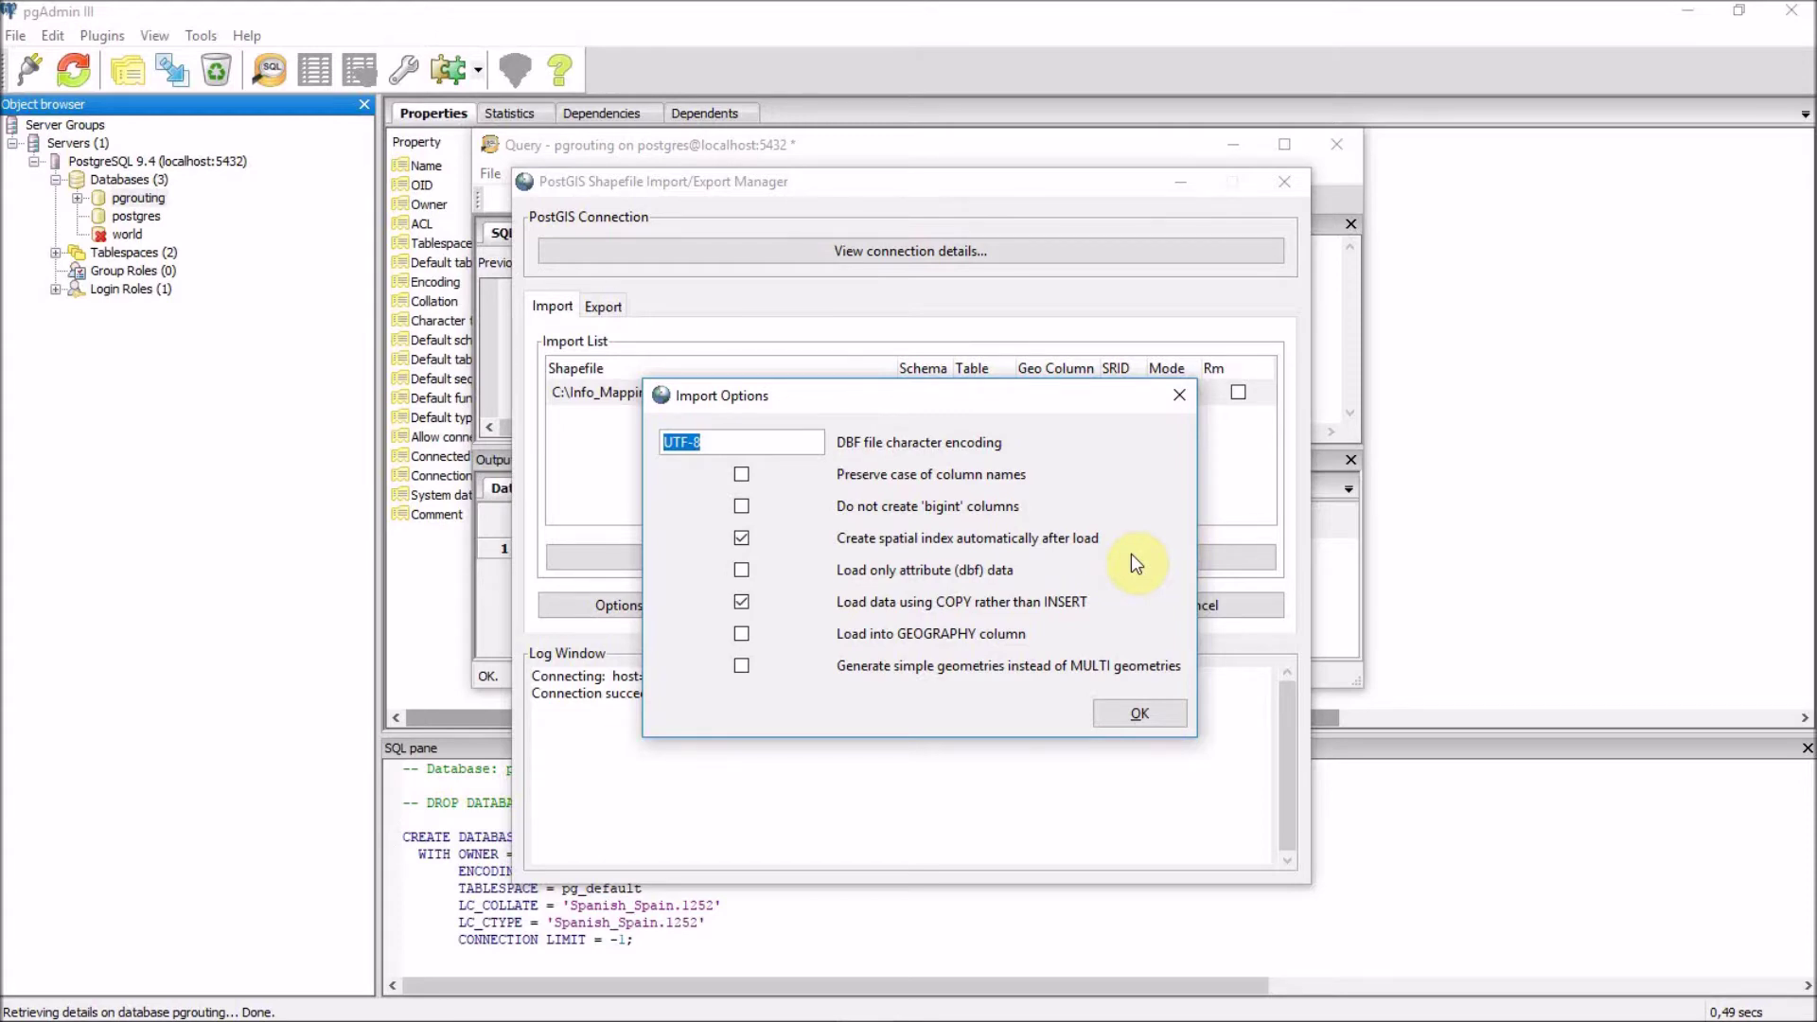
click(1150, 714)
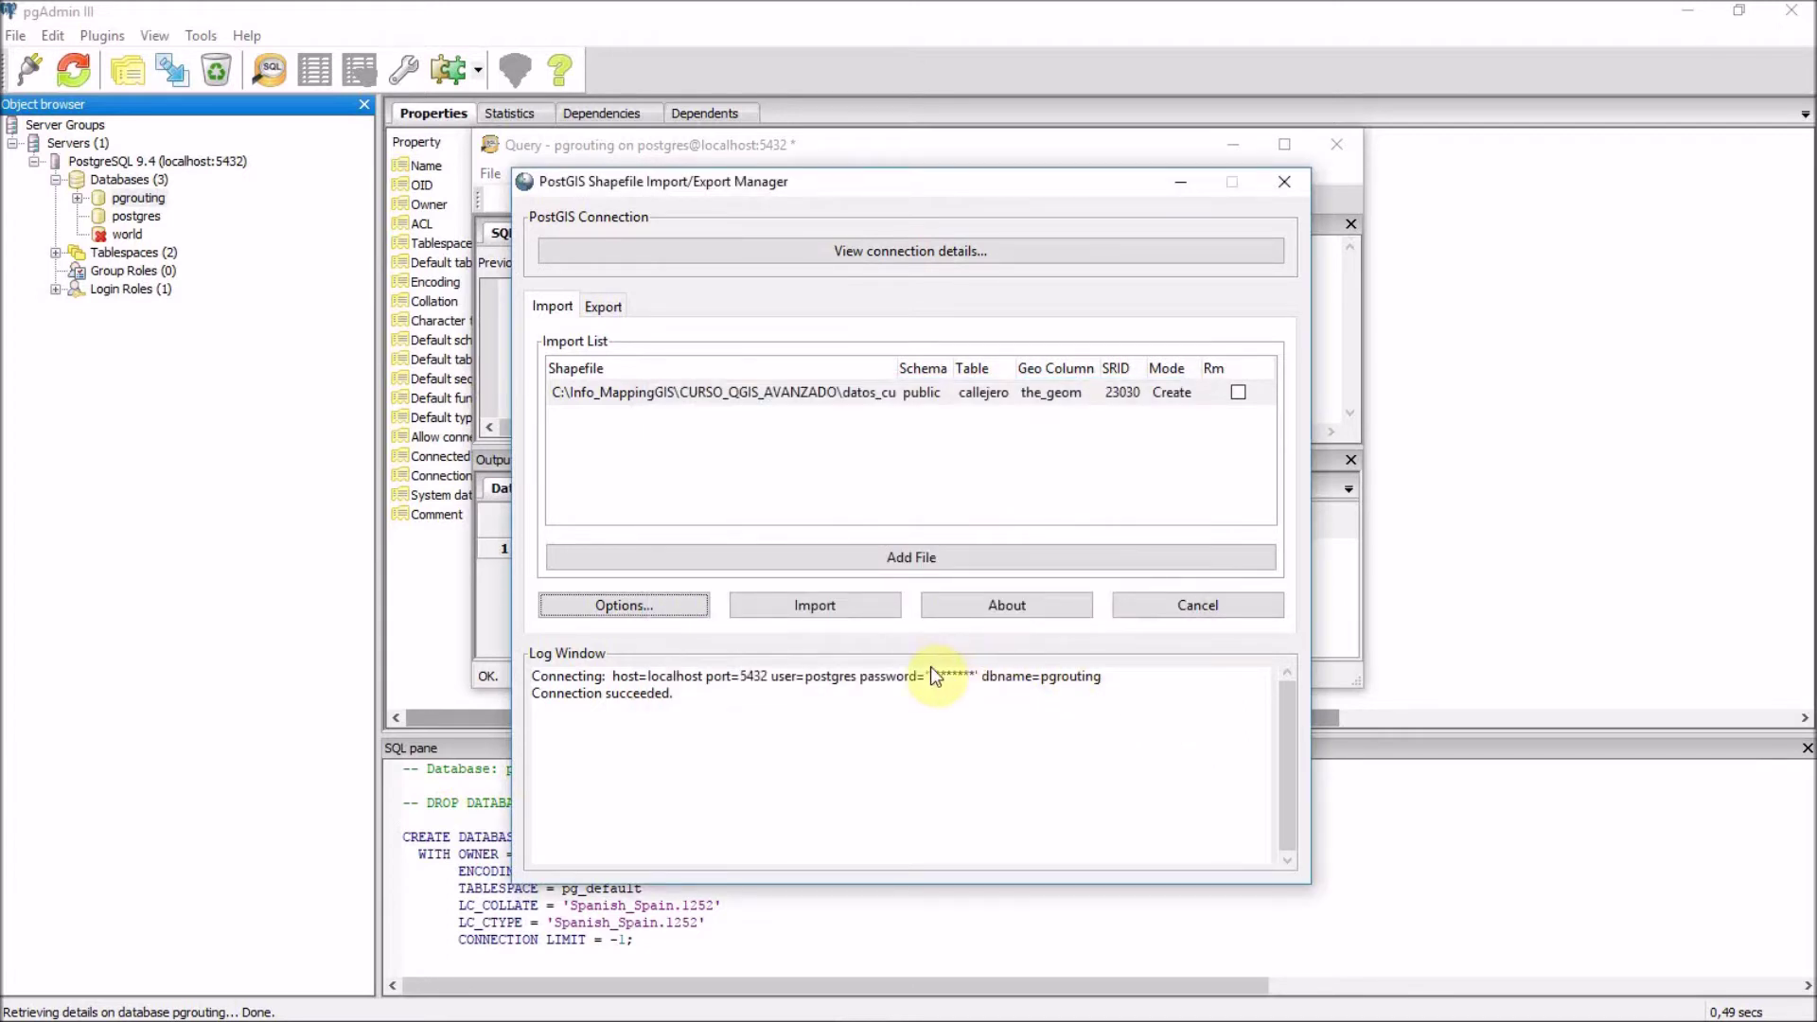
click(802, 606)
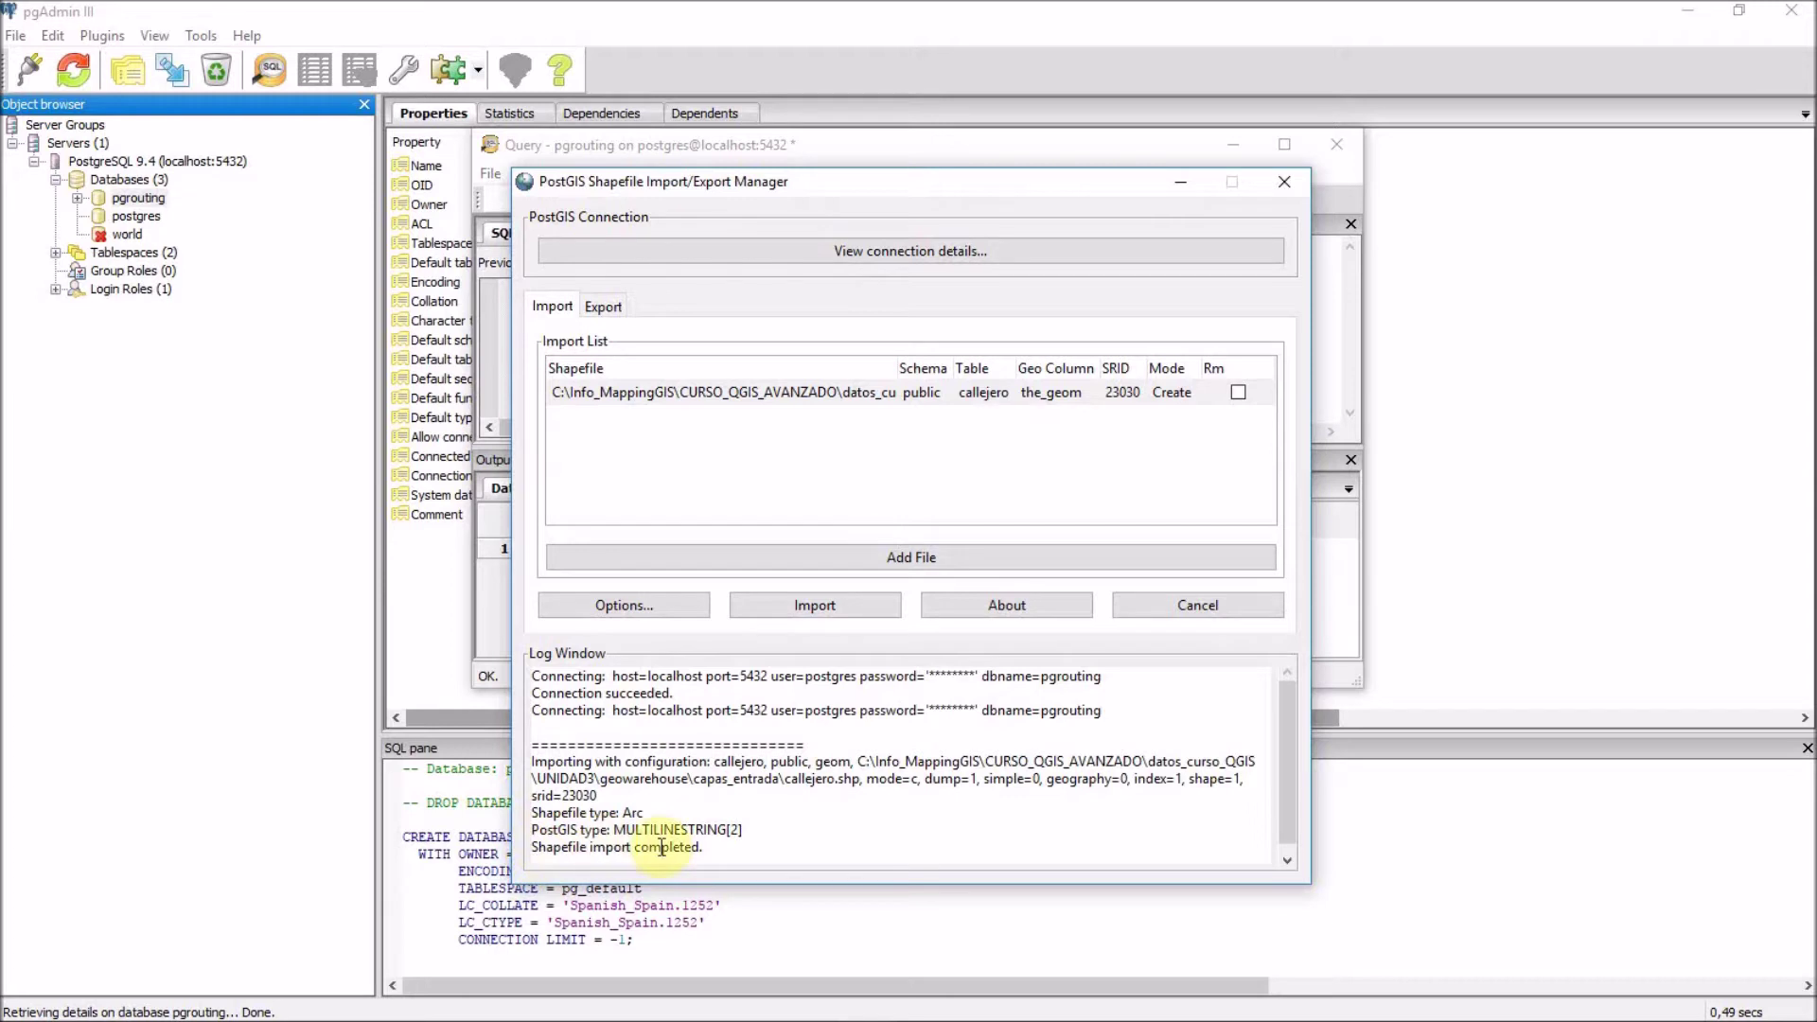
drag(723, 857, 516, 824)
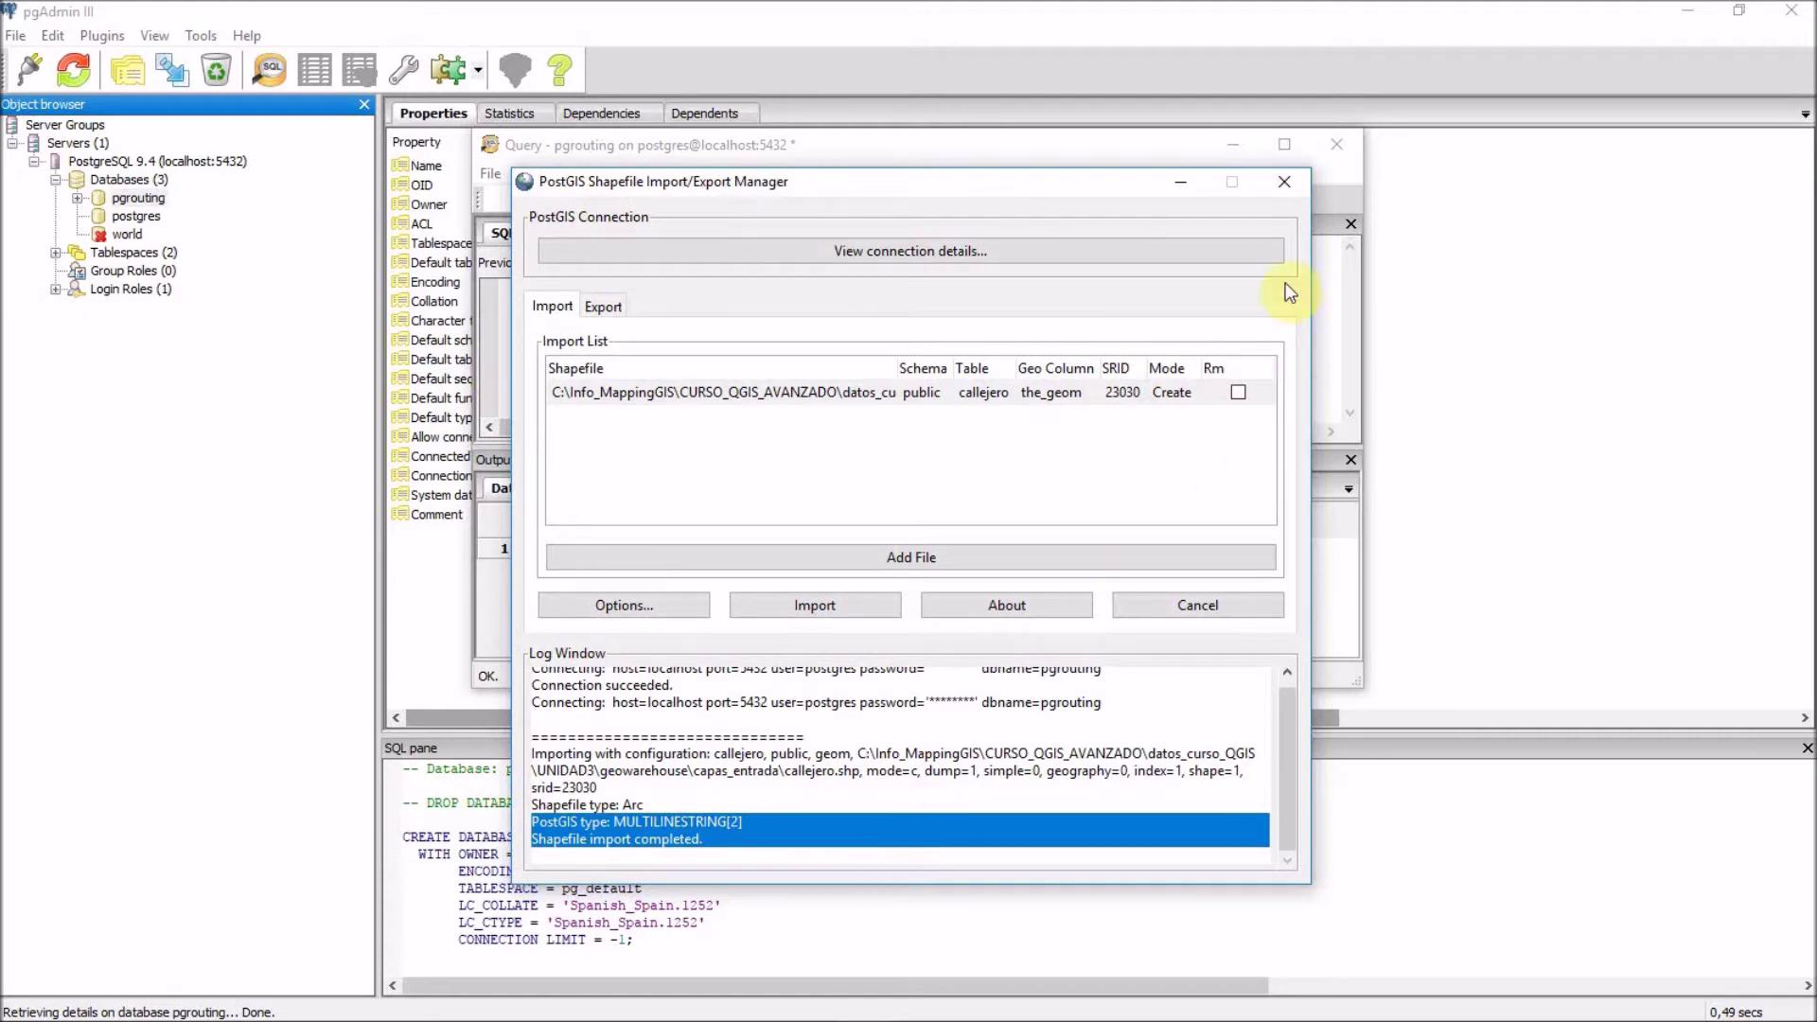
Close the shapefile import manager and the unsaved query window, then refresh the pgrouting database.
click(1291, 181)
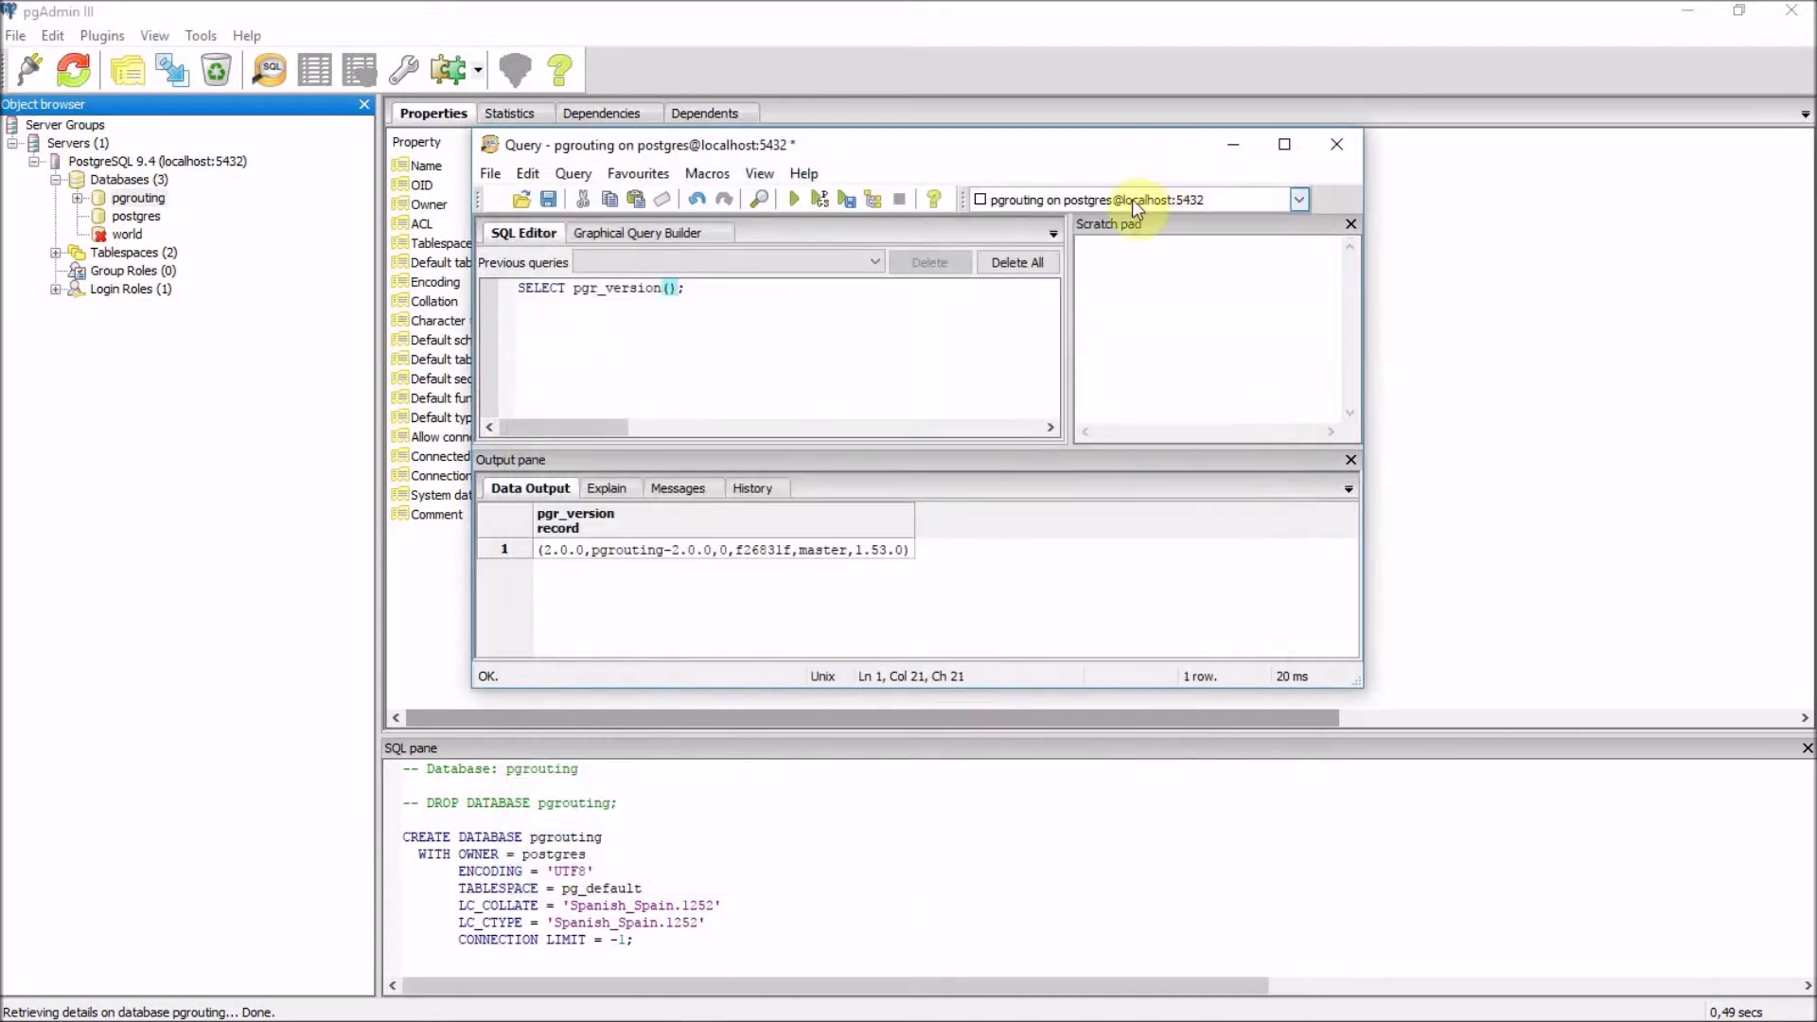
click(1338, 152)
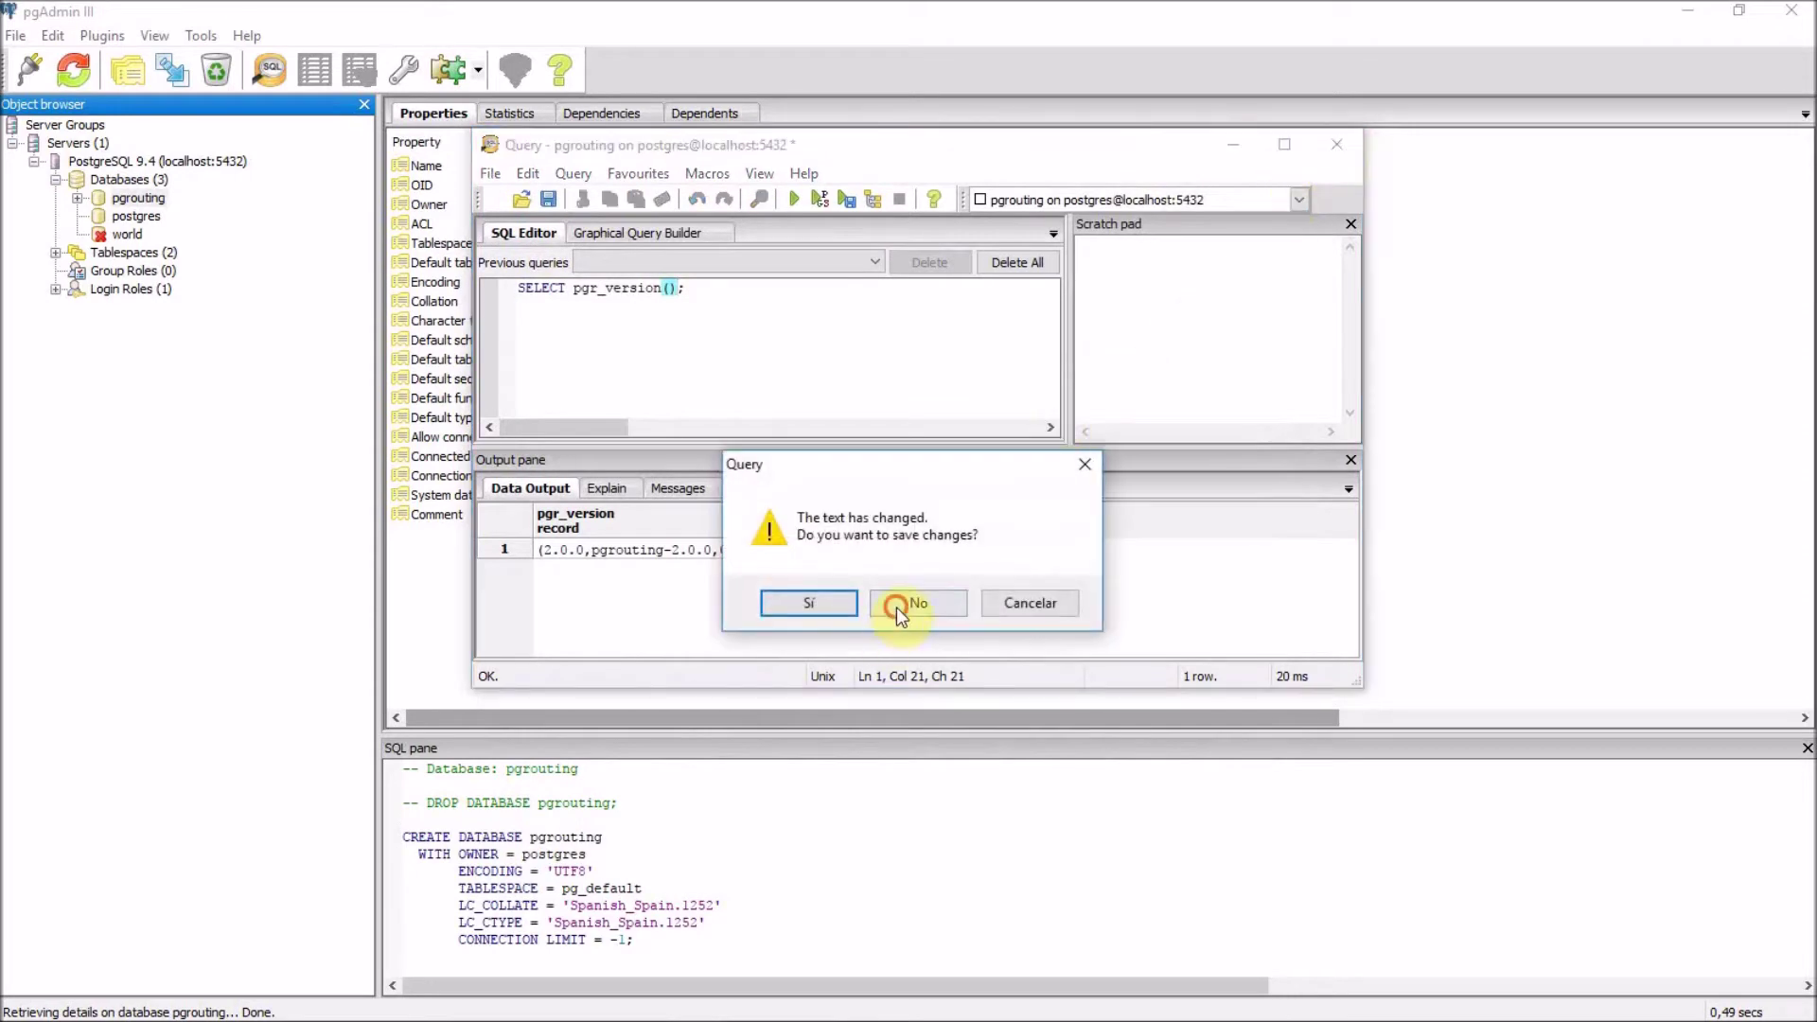
click(899, 604)
click(79, 196)
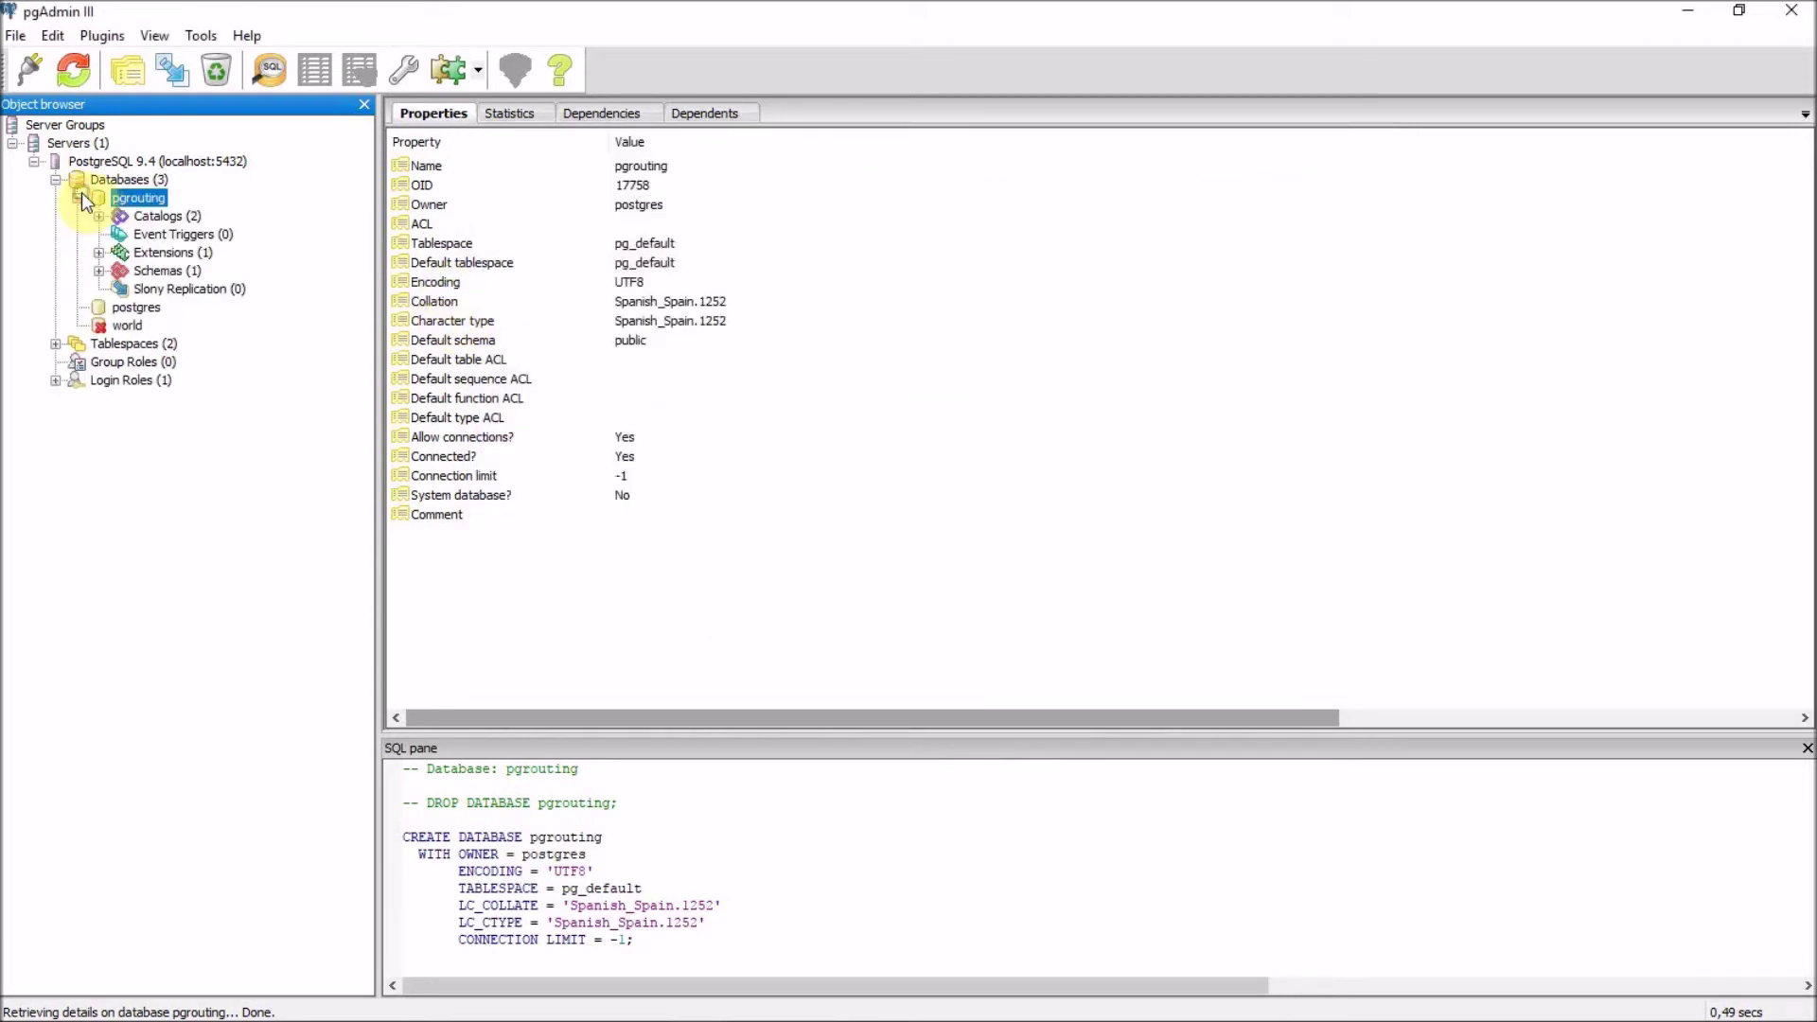
click(75, 58)
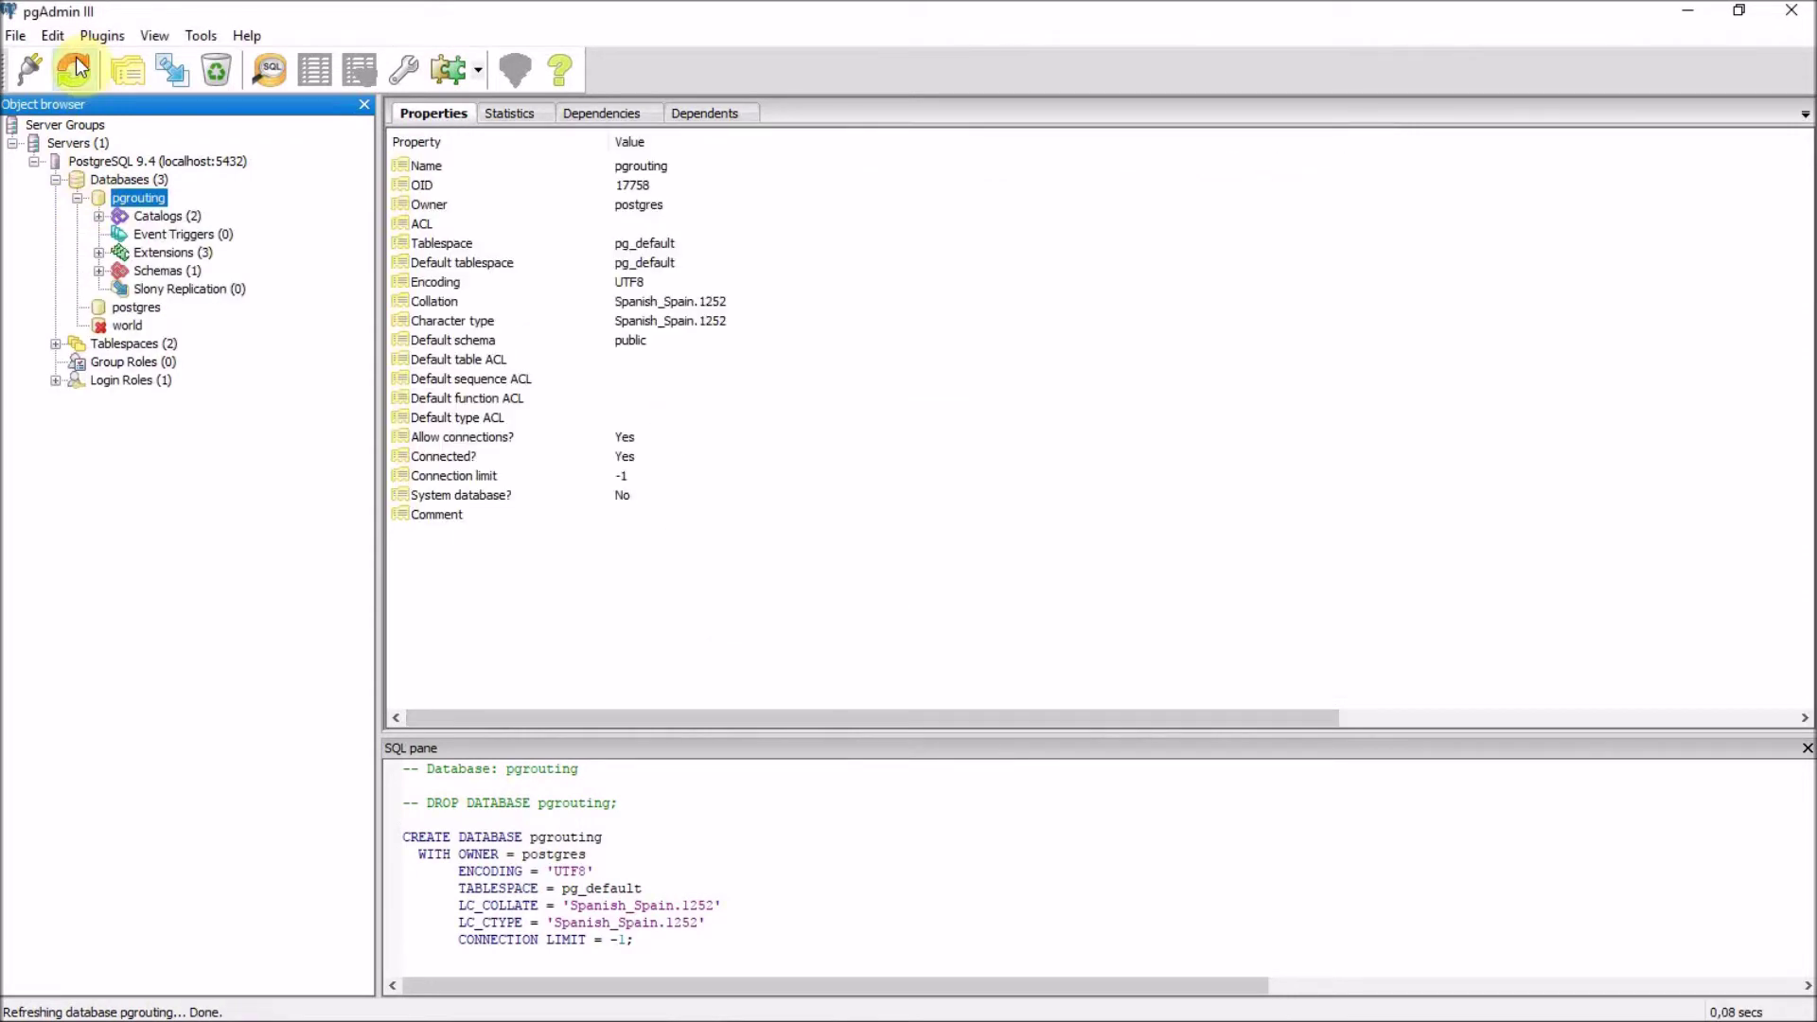
Expand public > Tables > callejero > Columns and inspect the geom and oneway column definitions.
click(98, 271)
click(121, 288)
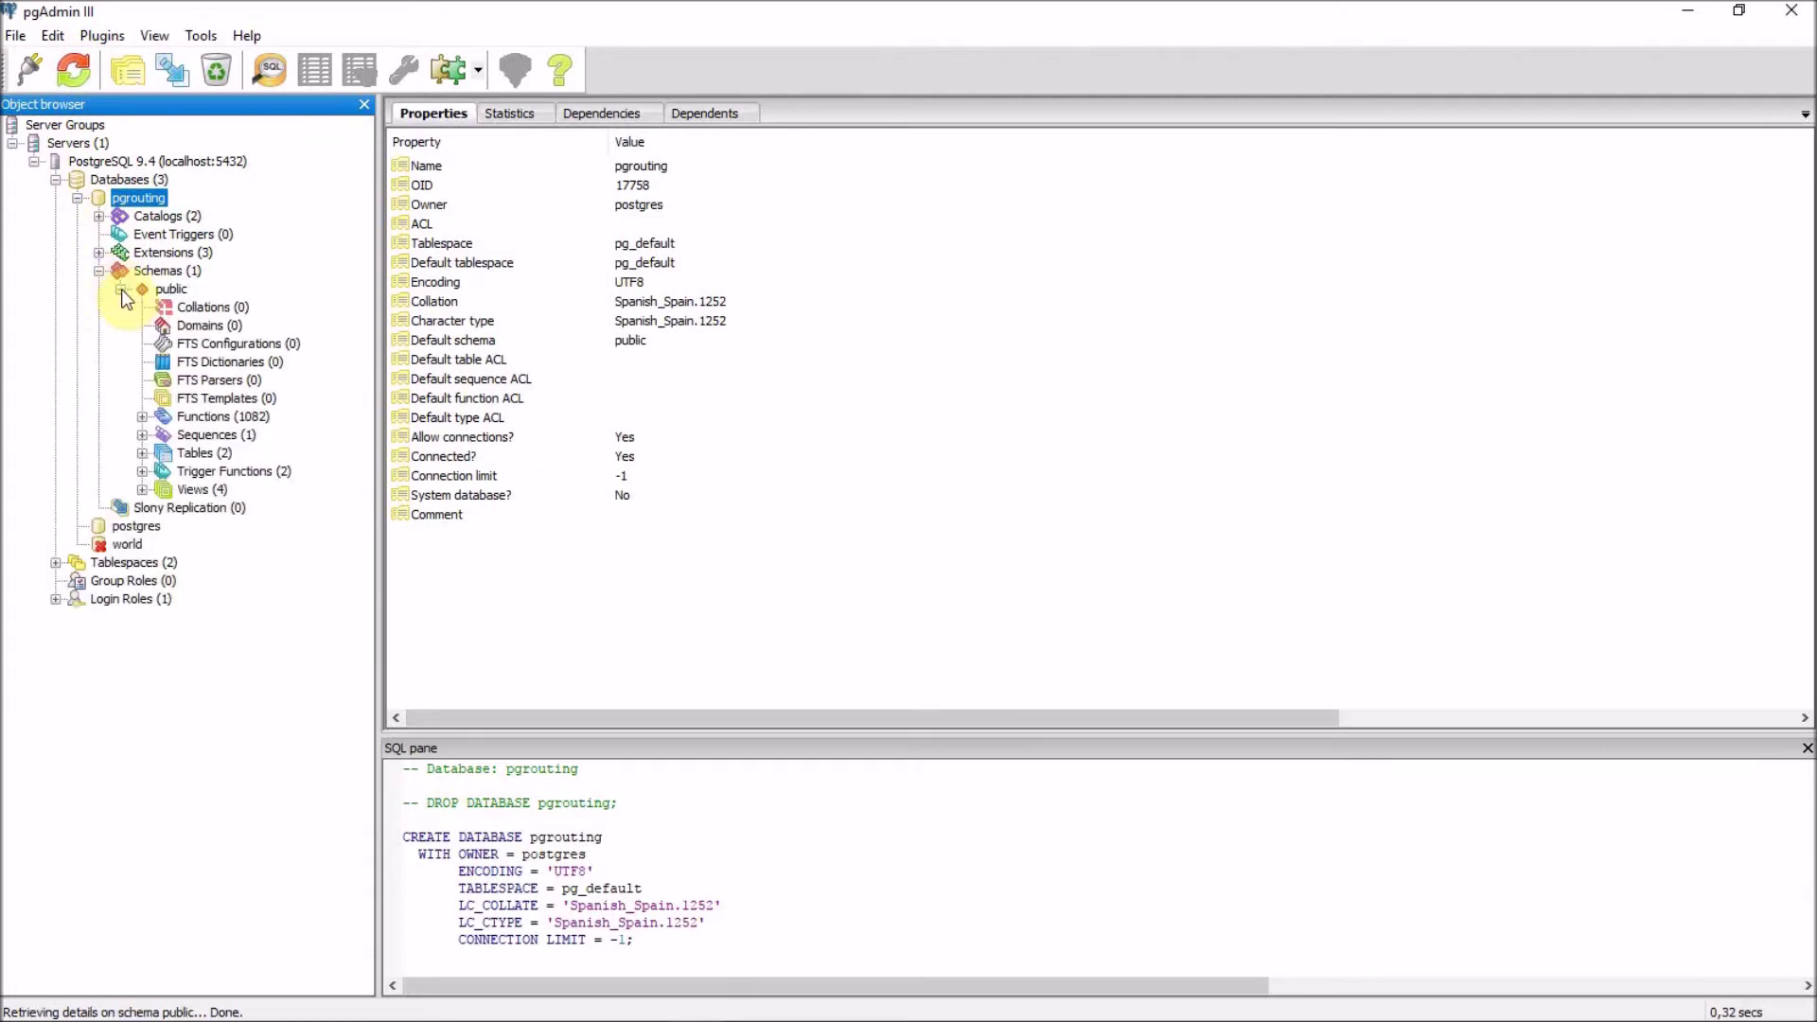
click(142, 453)
click(219, 471)
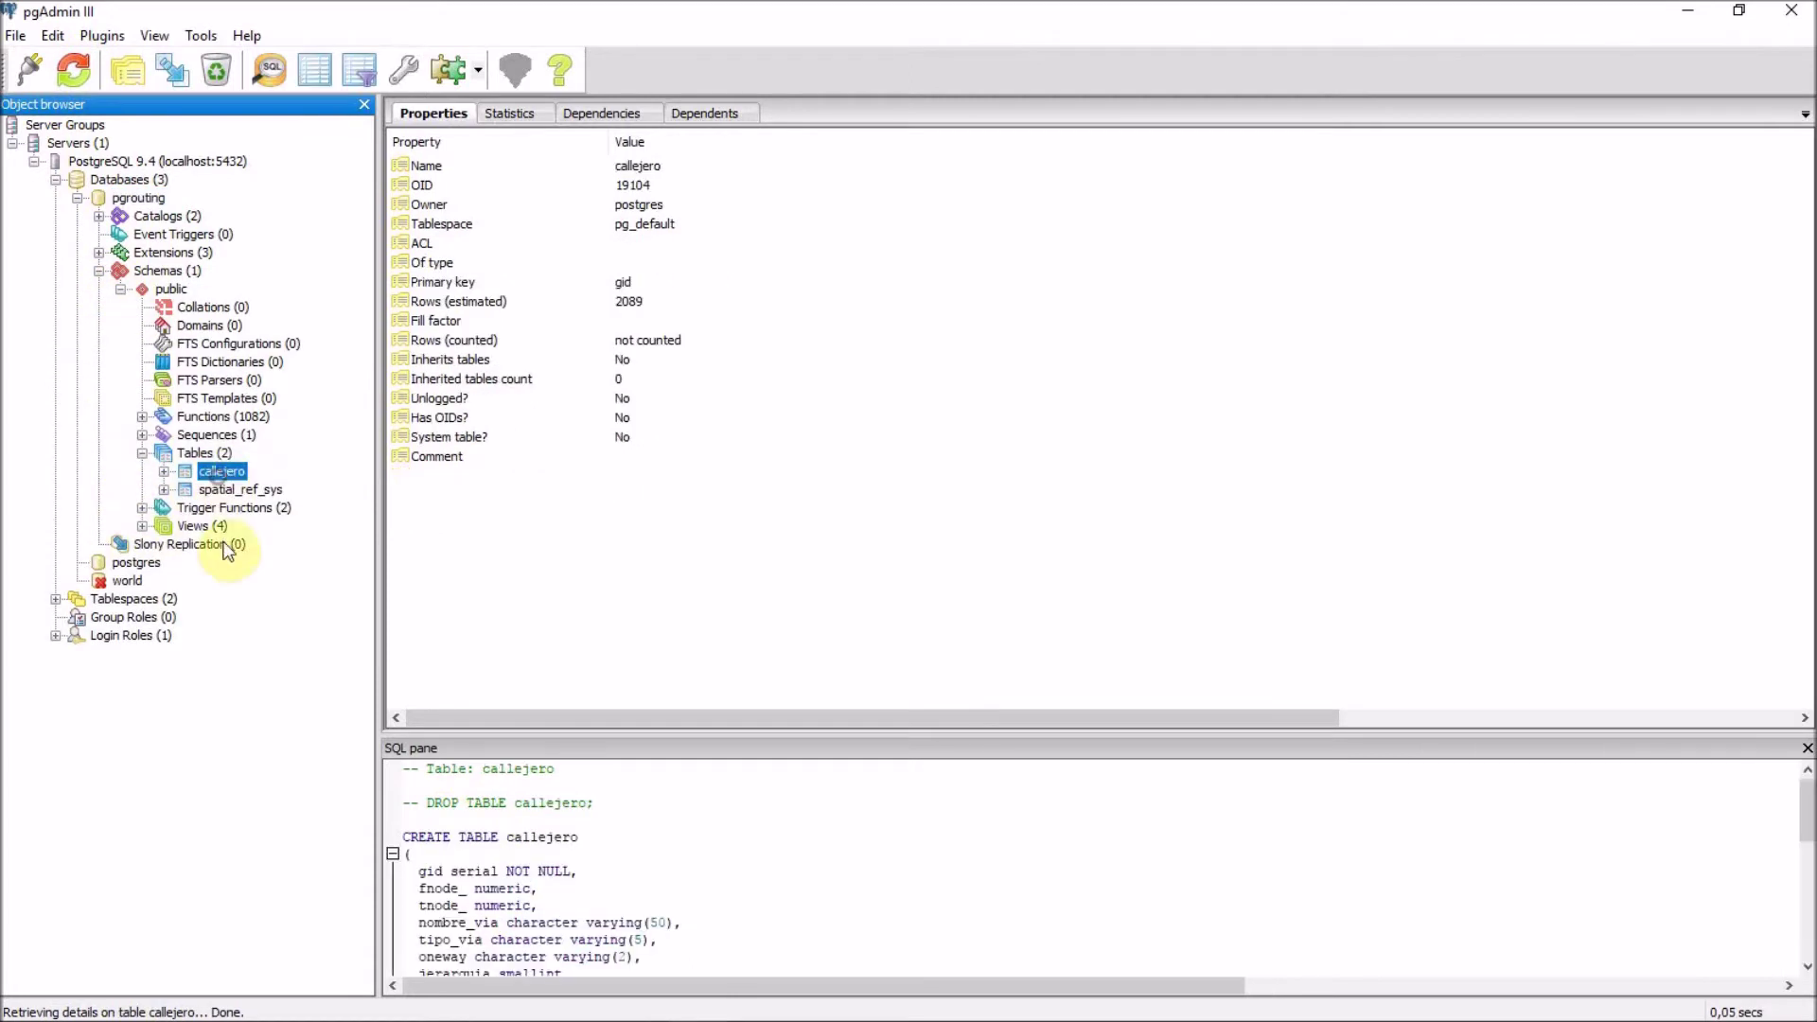
click(169, 470)
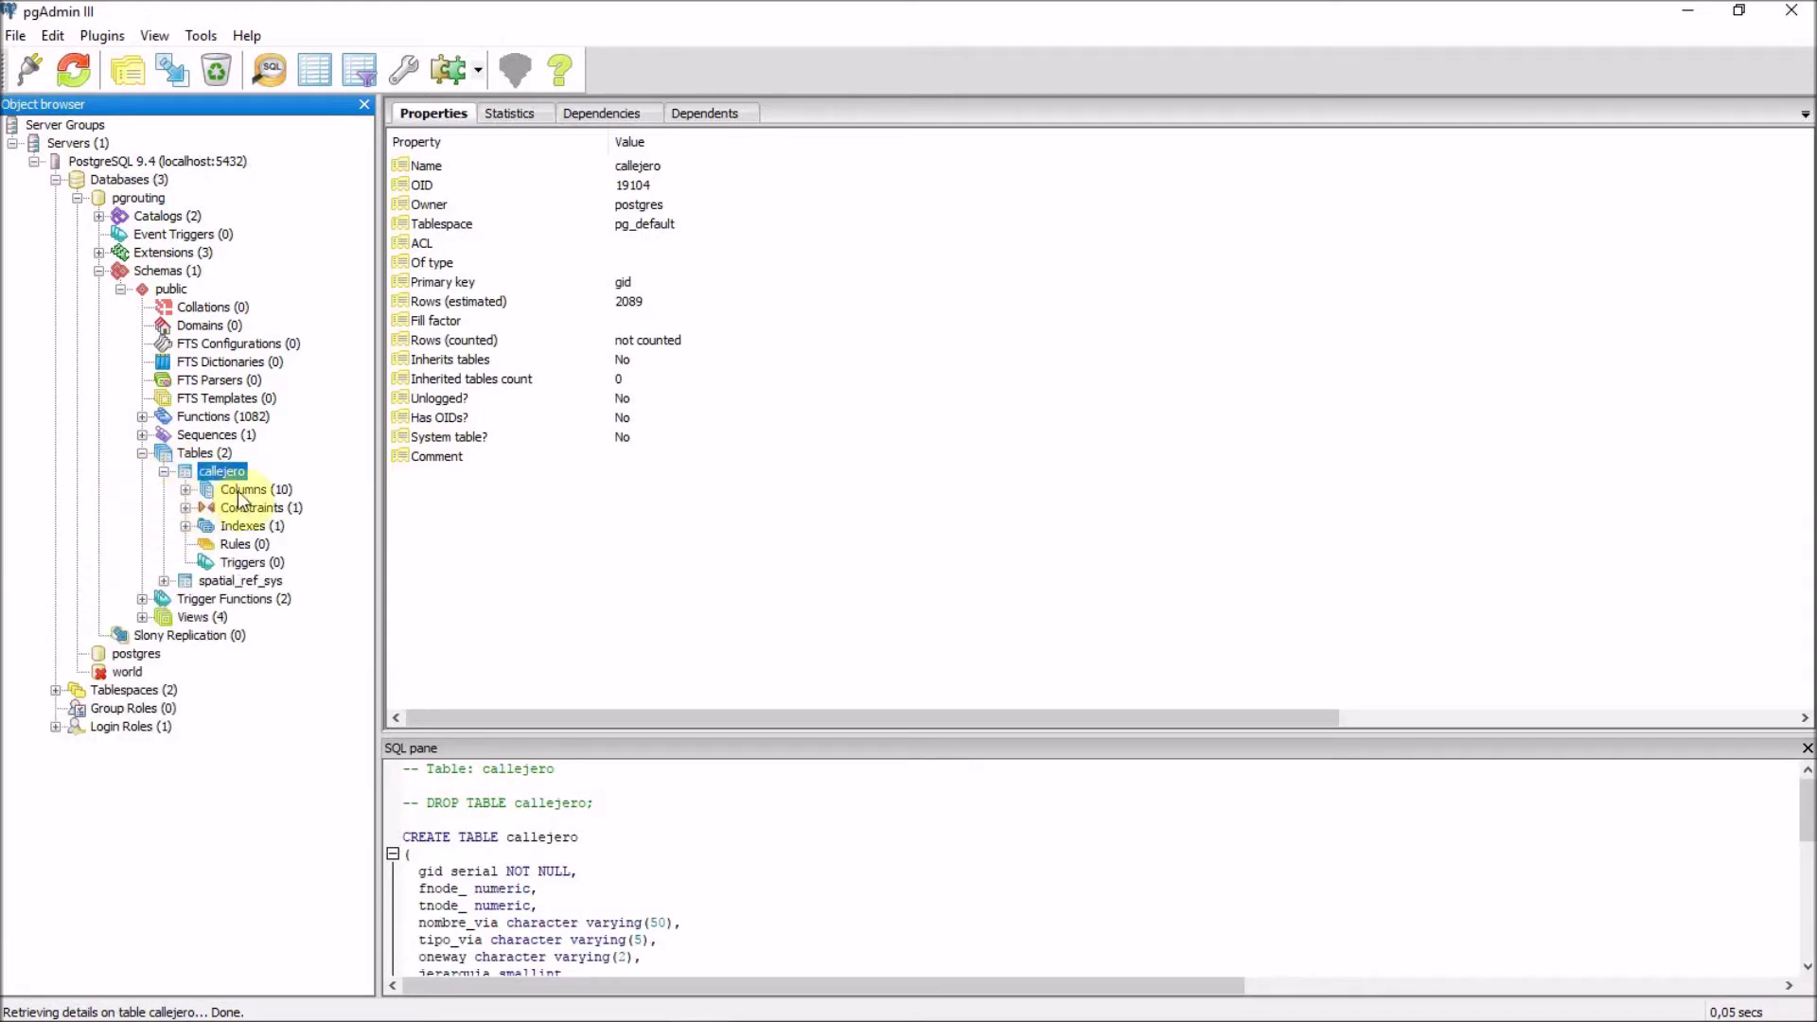
click(187, 489)
click(262, 672)
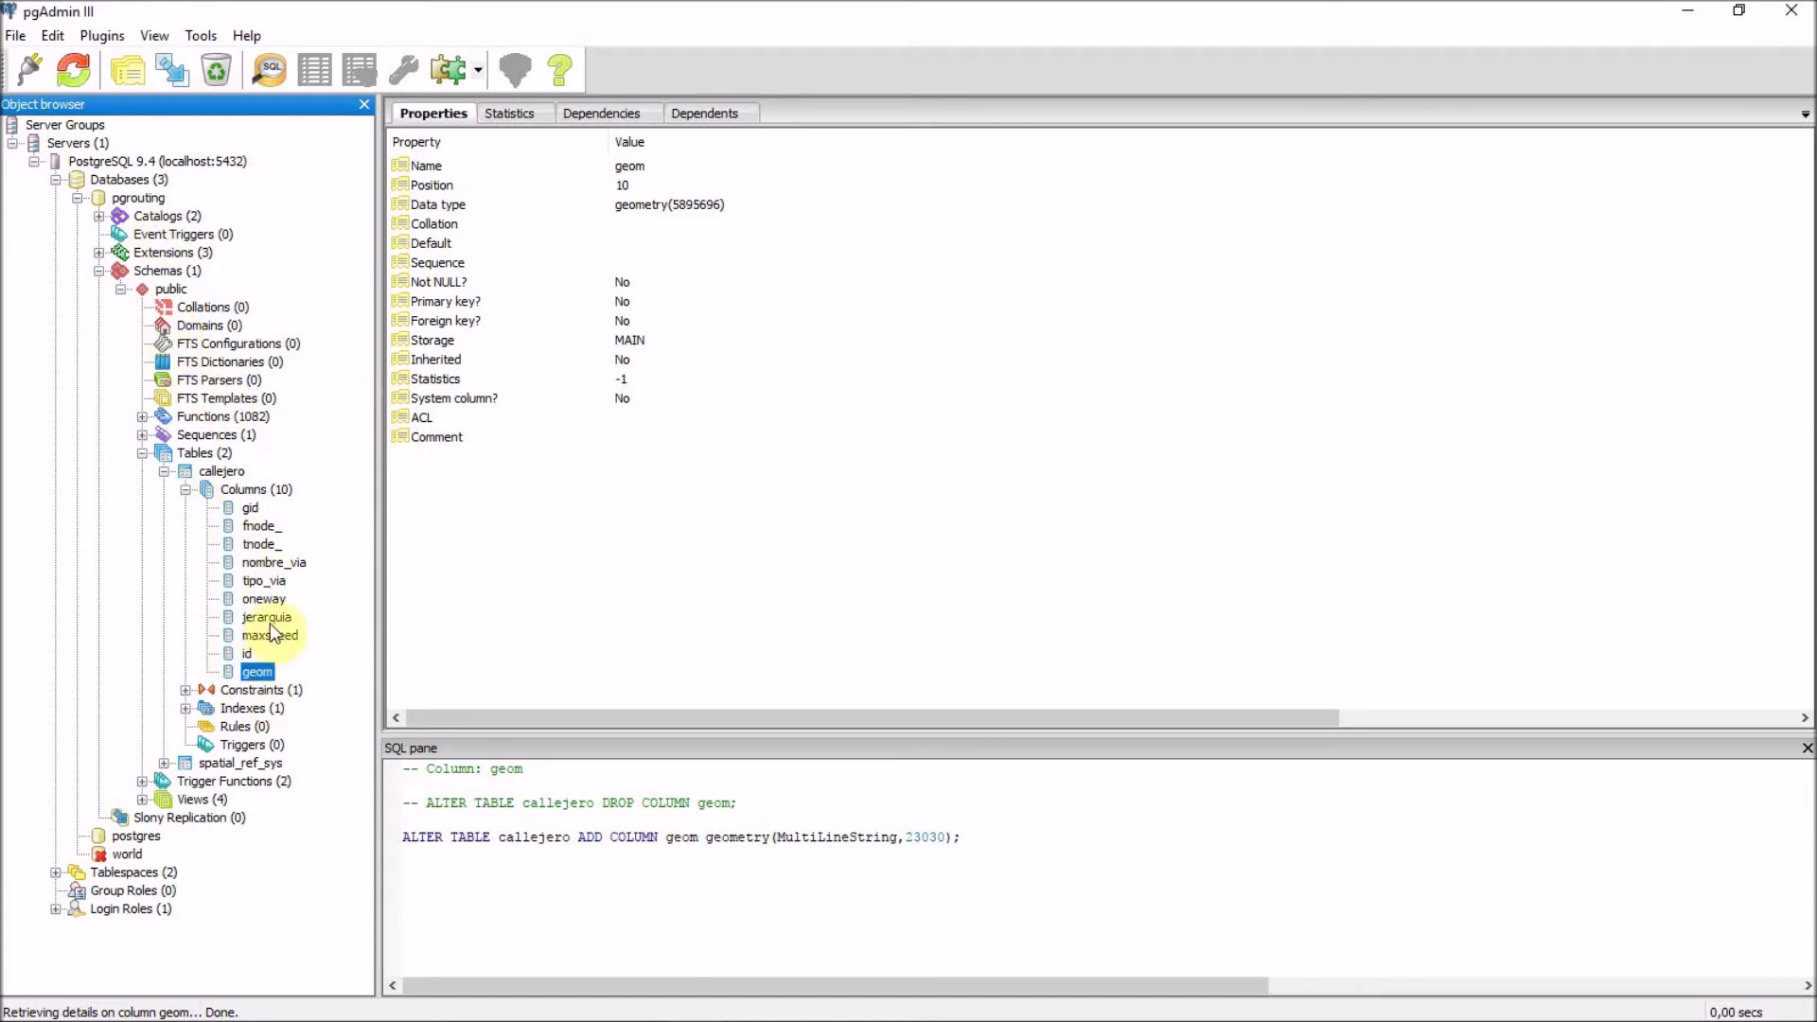
click(265, 600)
Show callejero's properties: primary key gid, owner postgres, about 2089 rows.
click(269, 674)
click(222, 472)
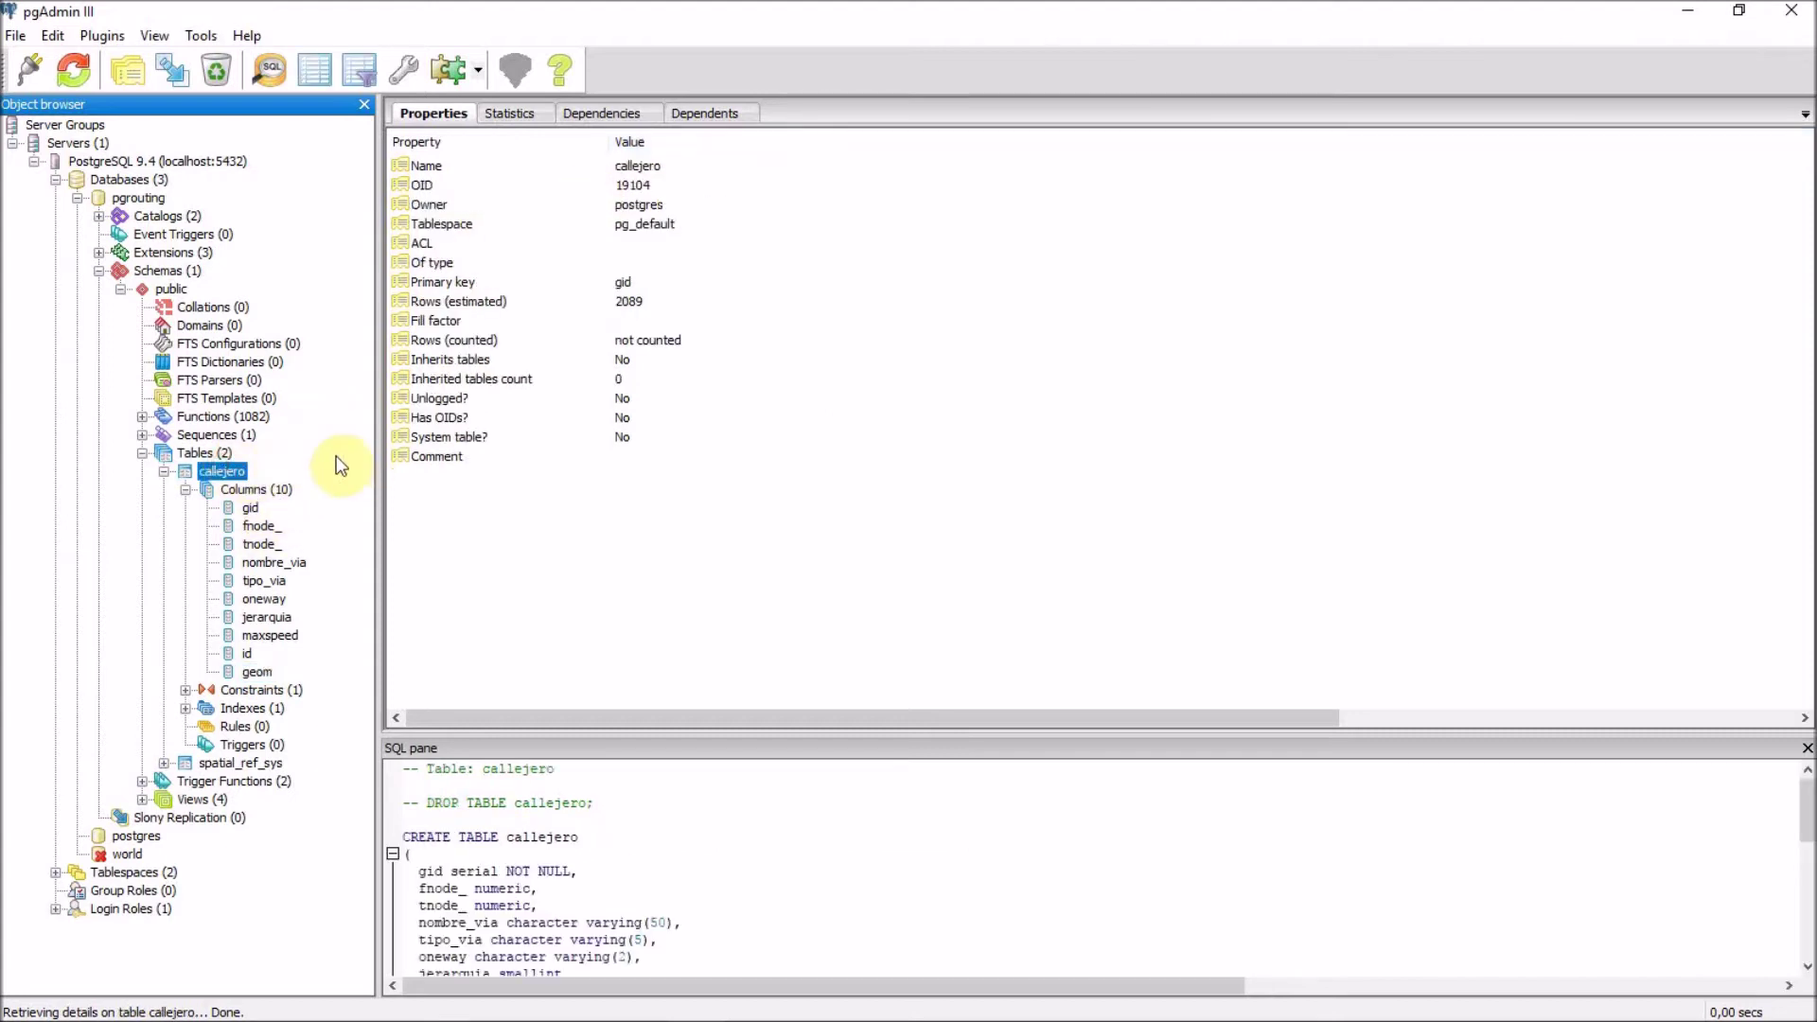
In a new query window, write ALTER TABLE statements adding integer source and target columns to callejero.
click(272, 70)
drag(691, 145, 961, 167)
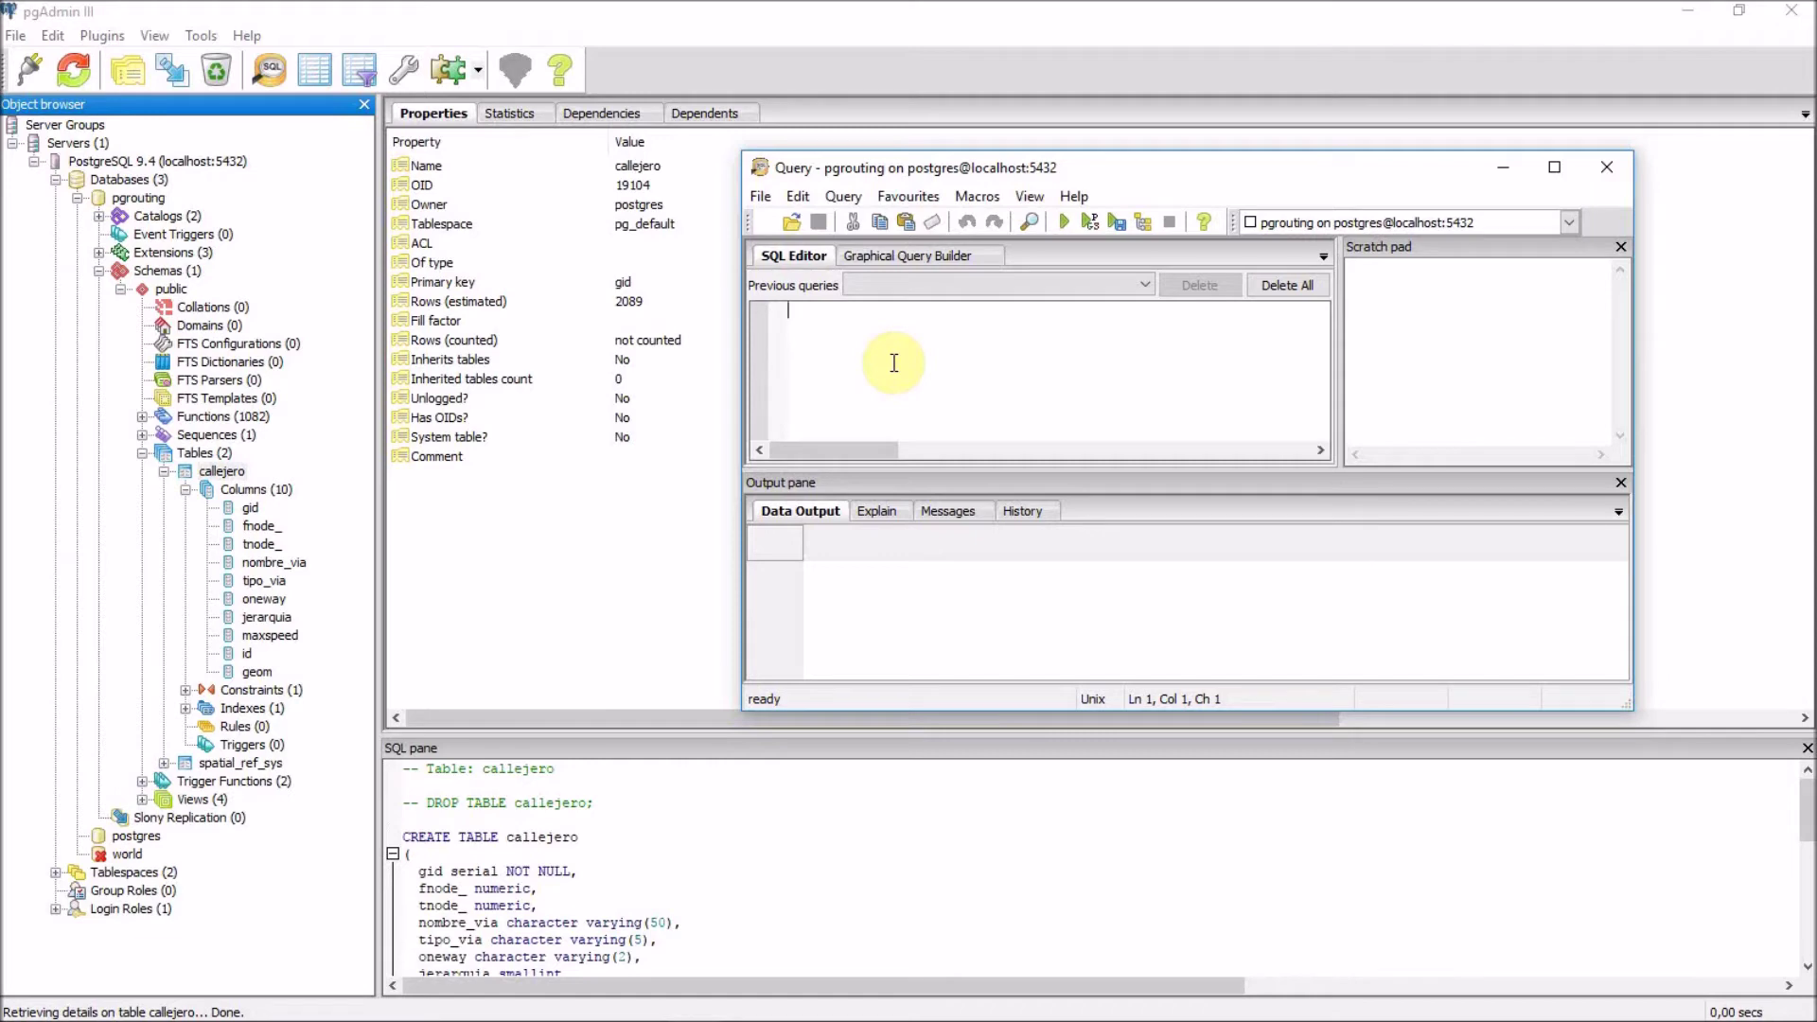
text(alter table callejero add)
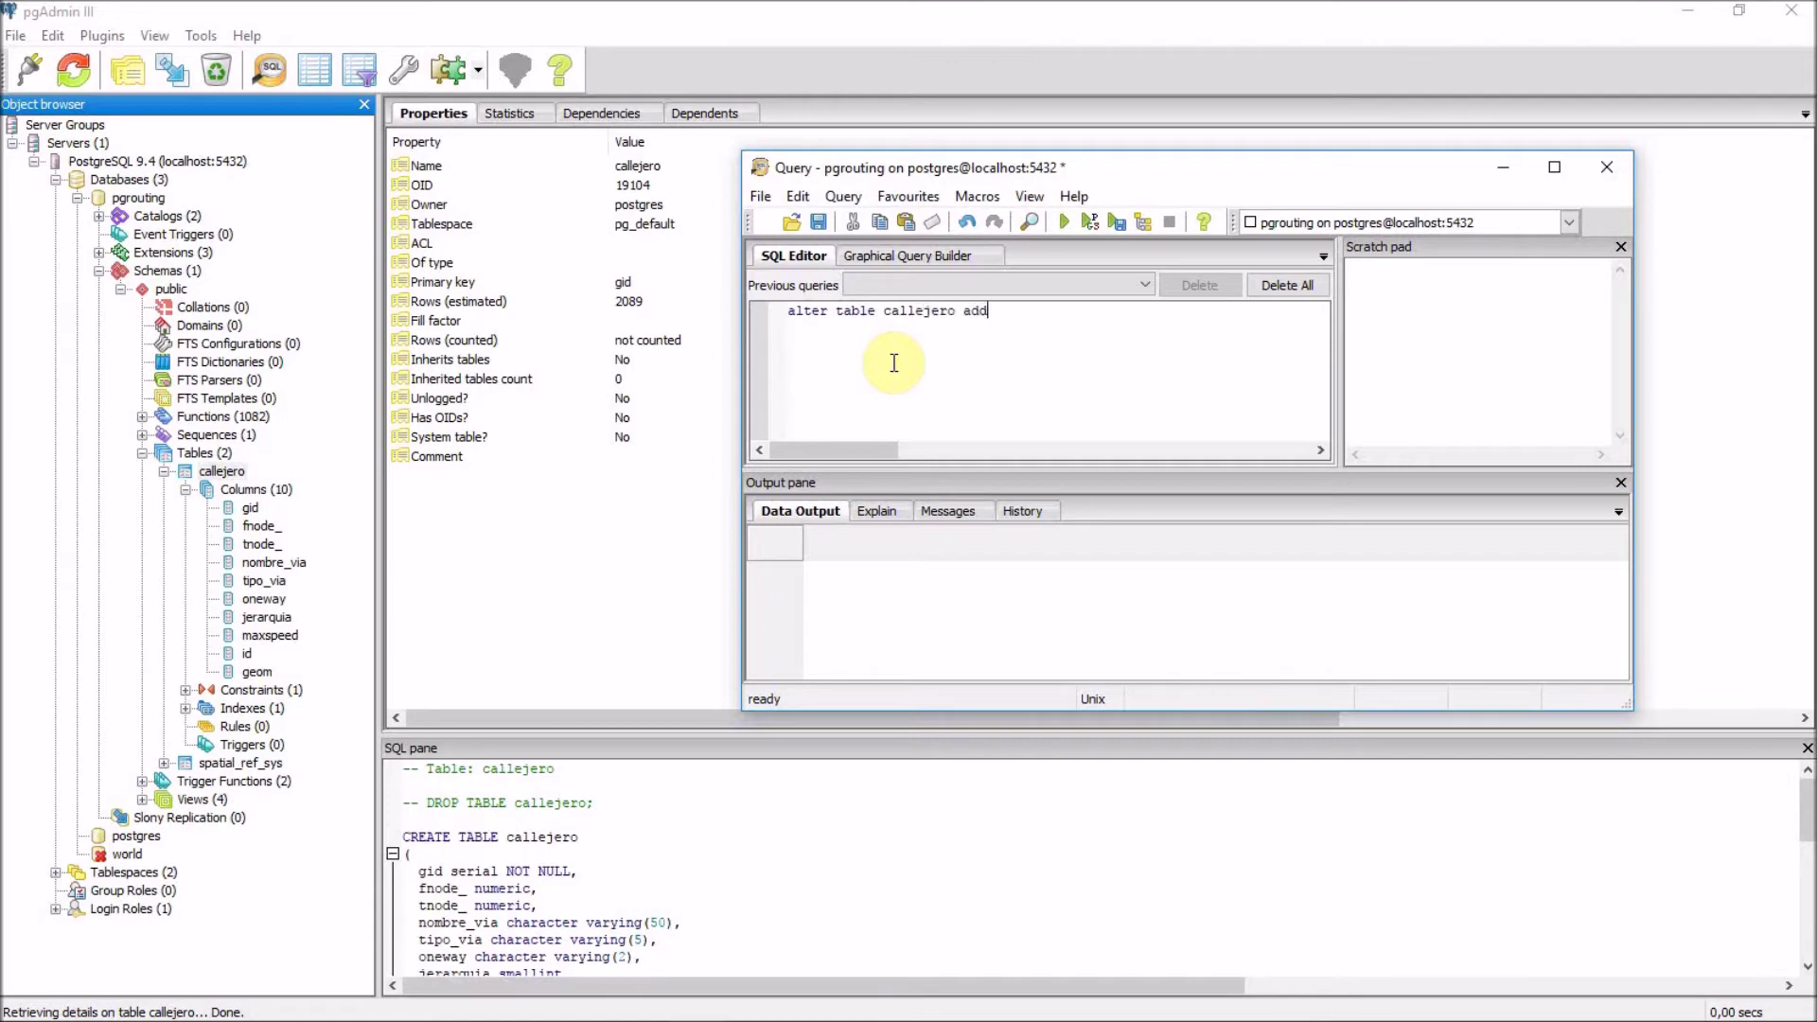
text( column source integer;)
key(Return)
text(al)
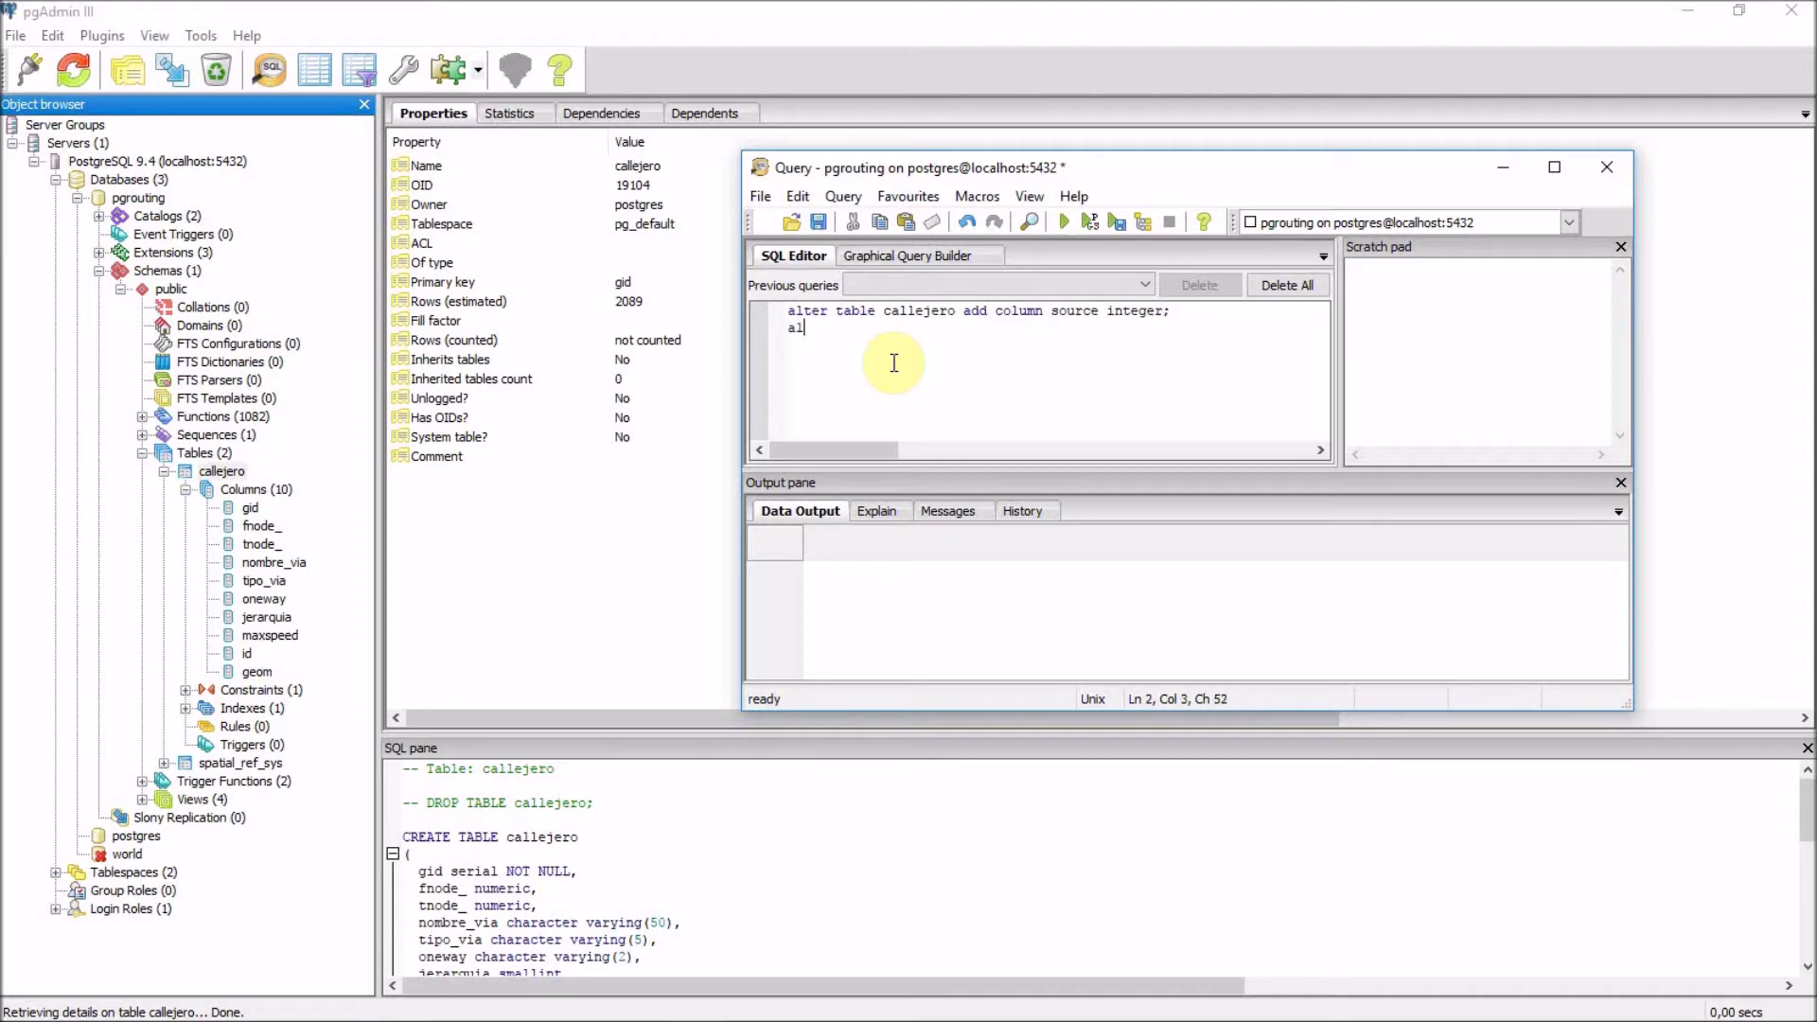
text(ter table callejero add column )
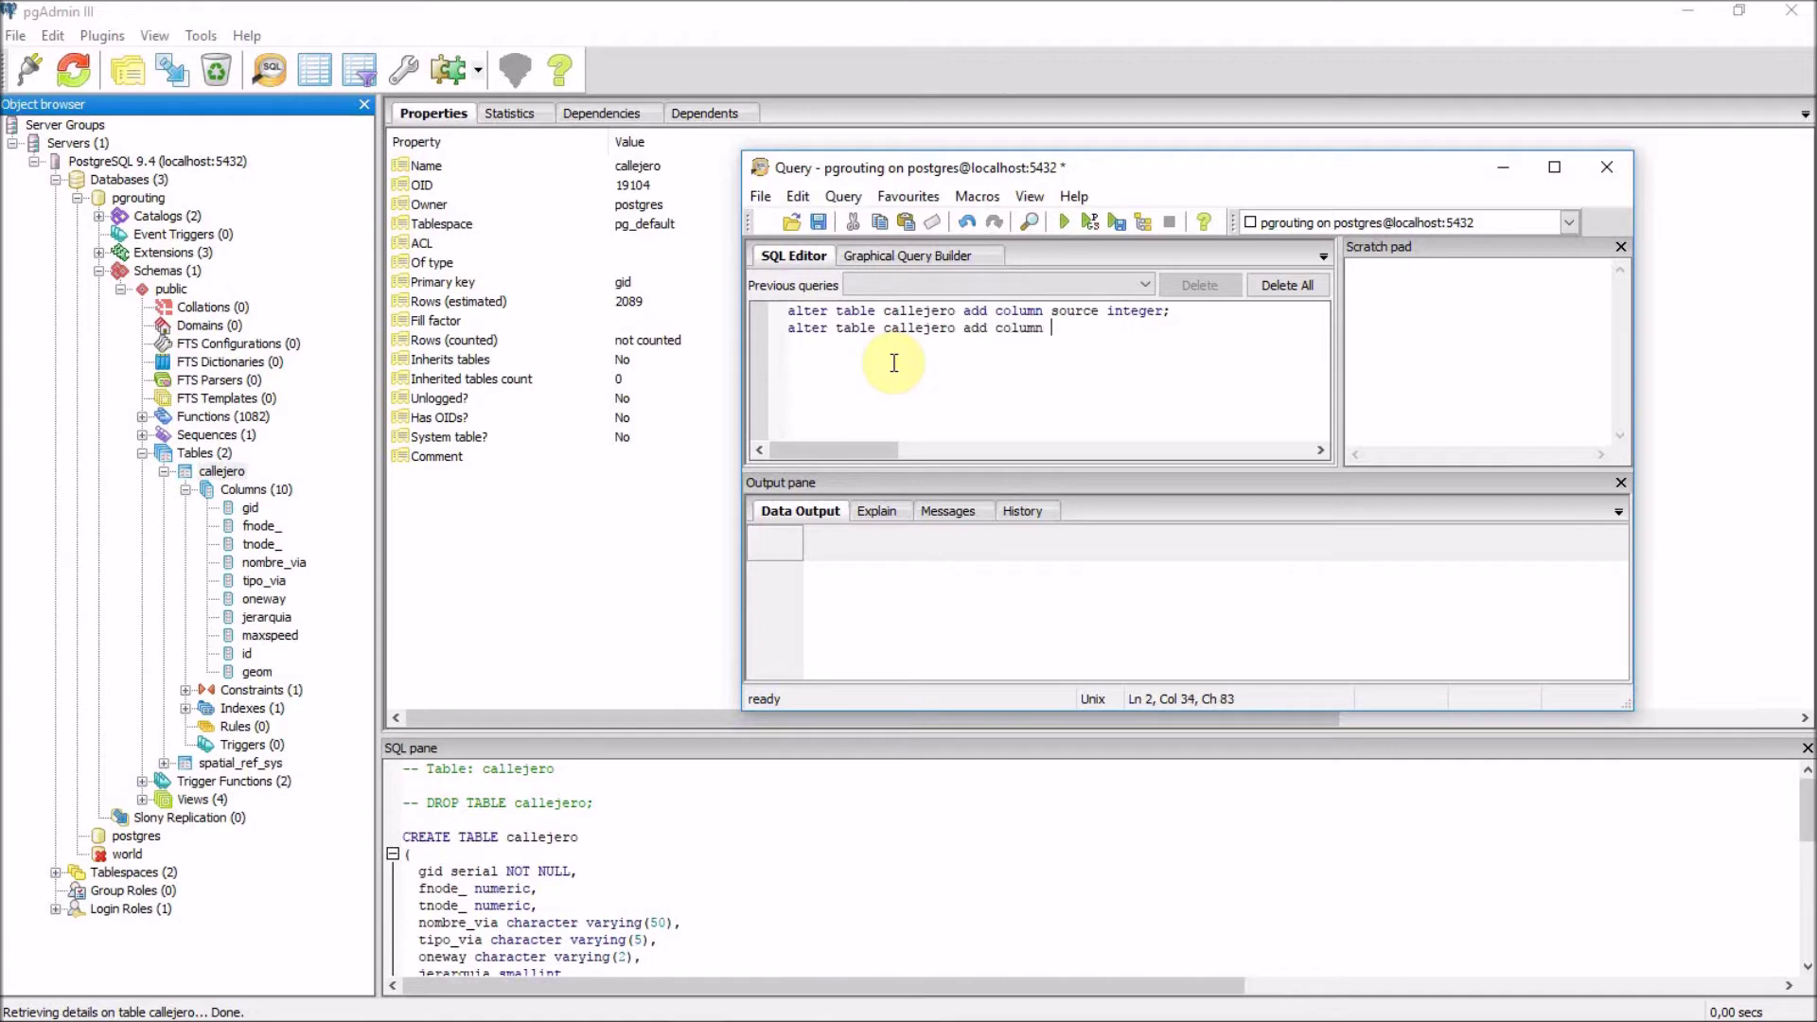
text(target integer;)
key(Return)
Add a third line: select pgr_createTopology ('callejero', 'geom' 'gid'.
text(select )
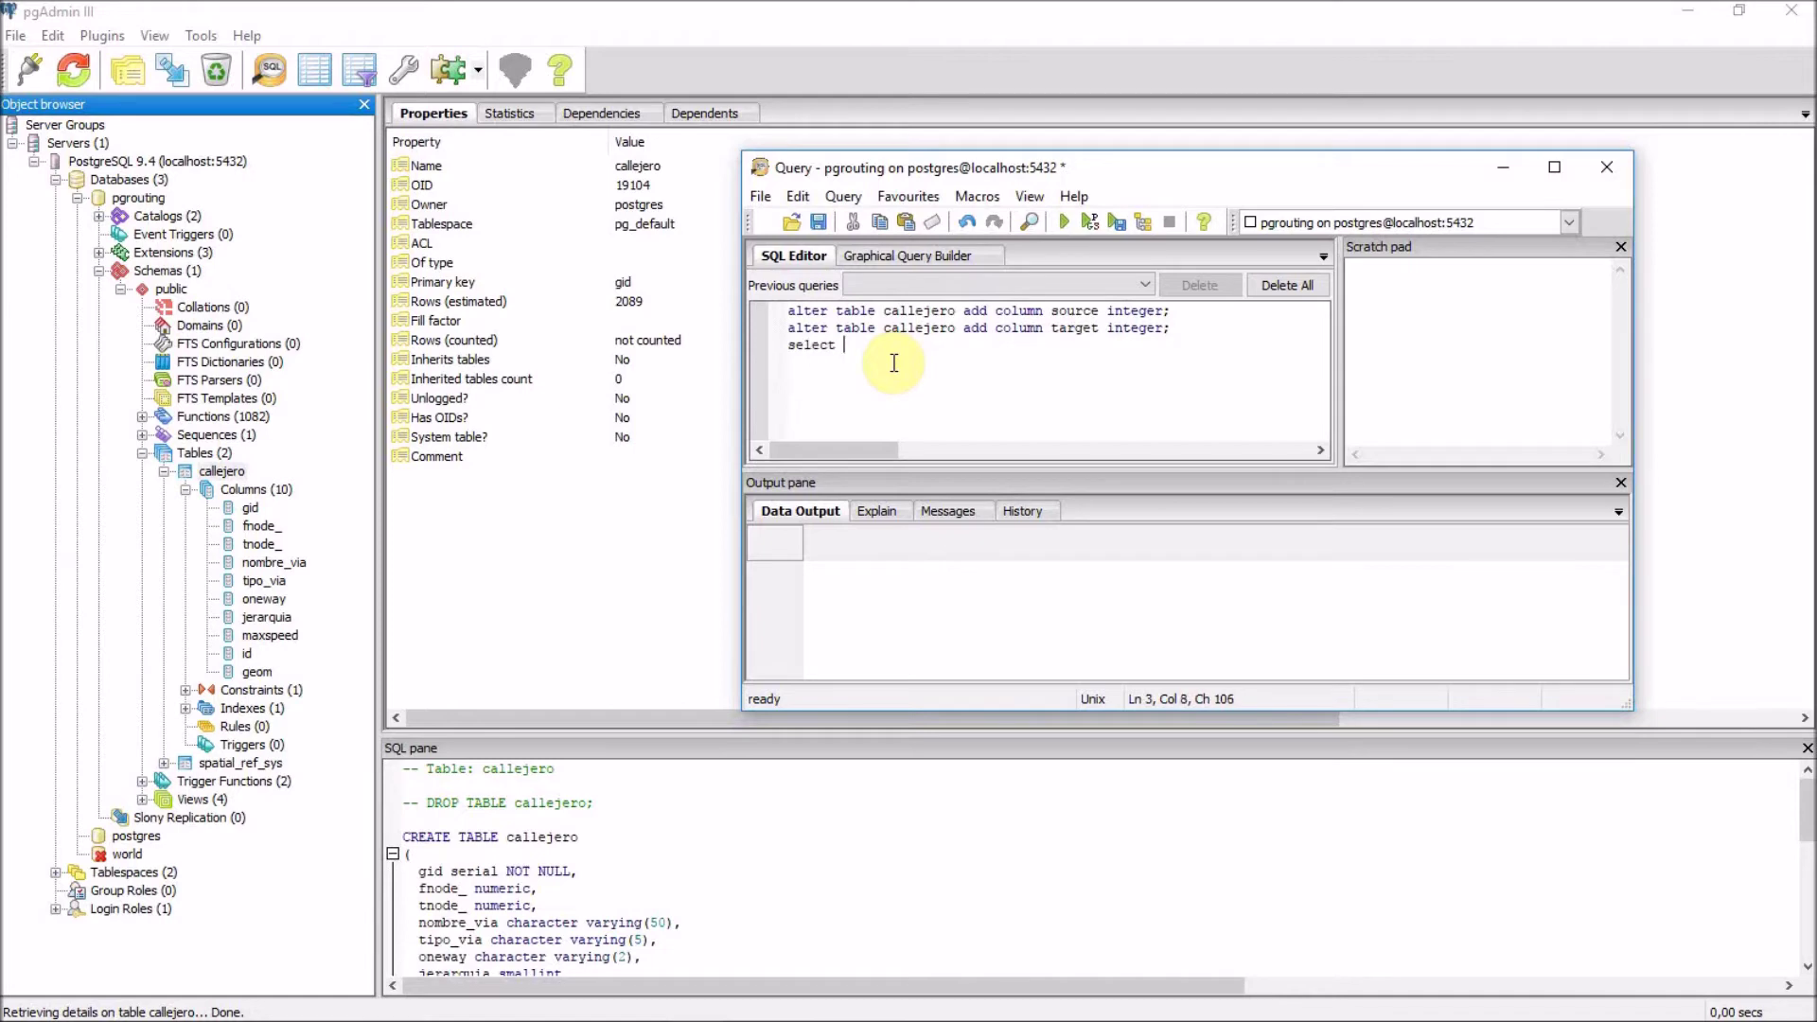
text(pgr_createTopology ('callejero', )
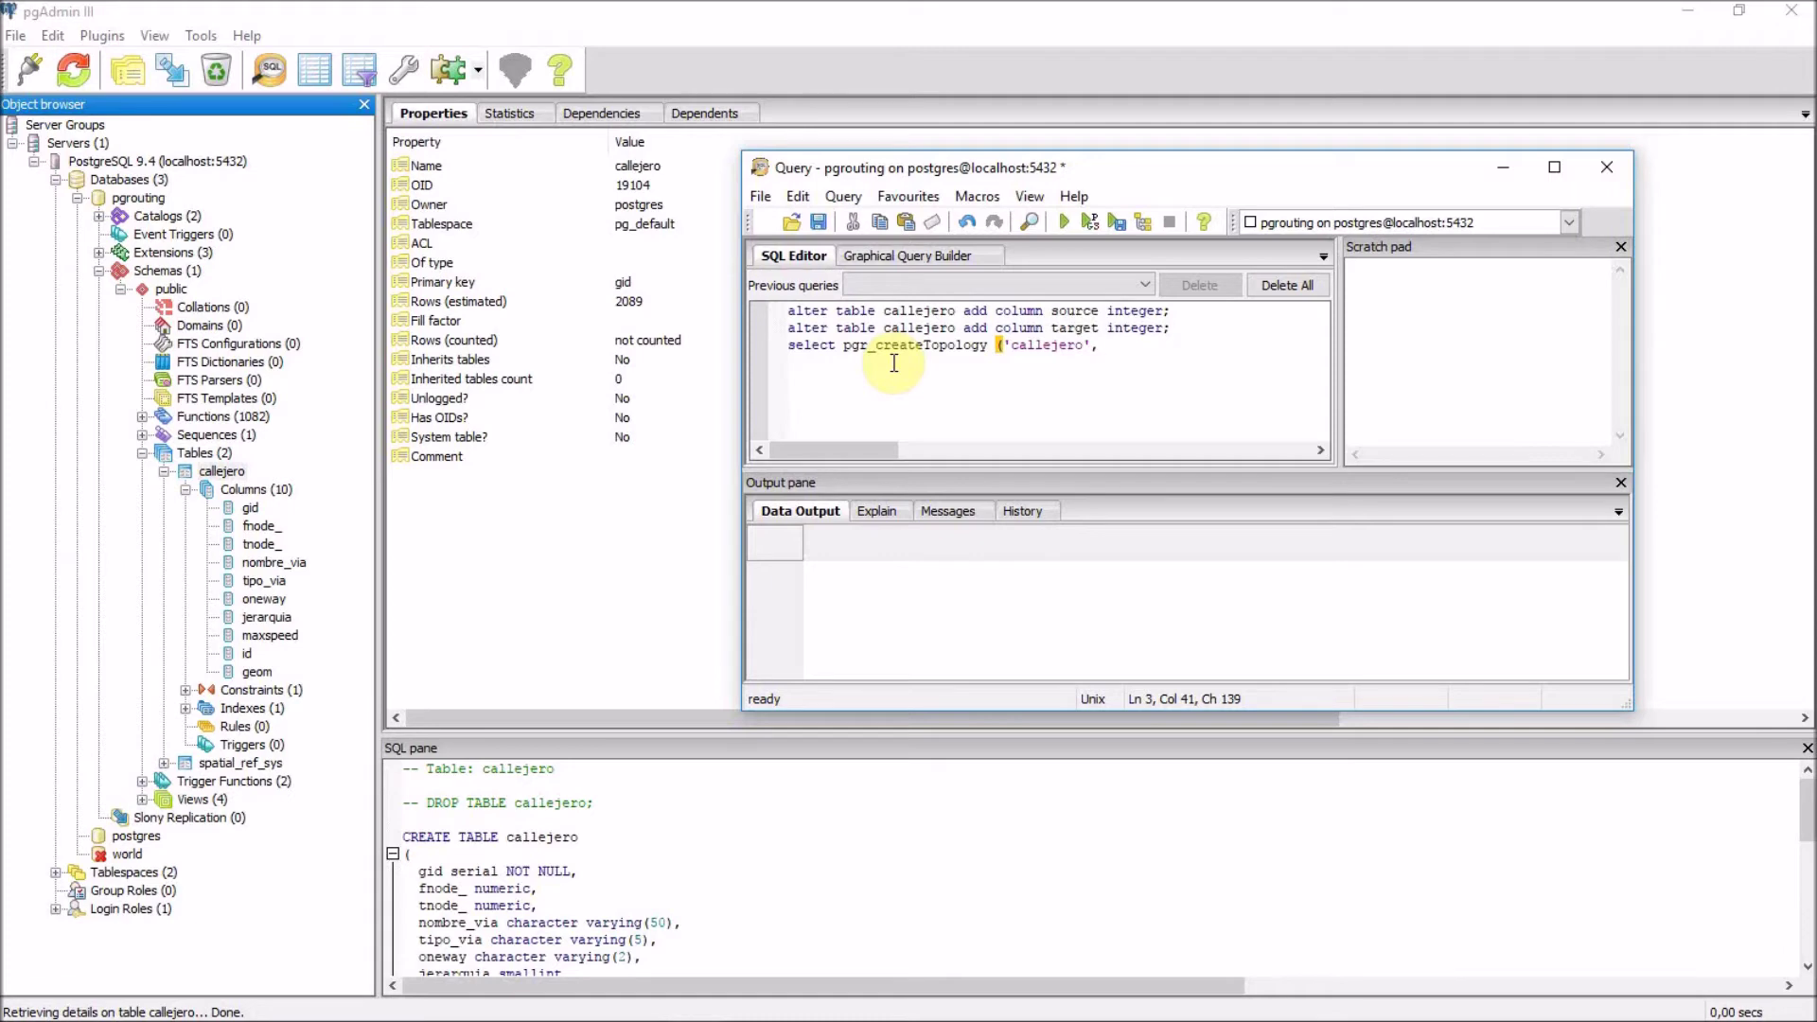
text('geom',)
text('gid')
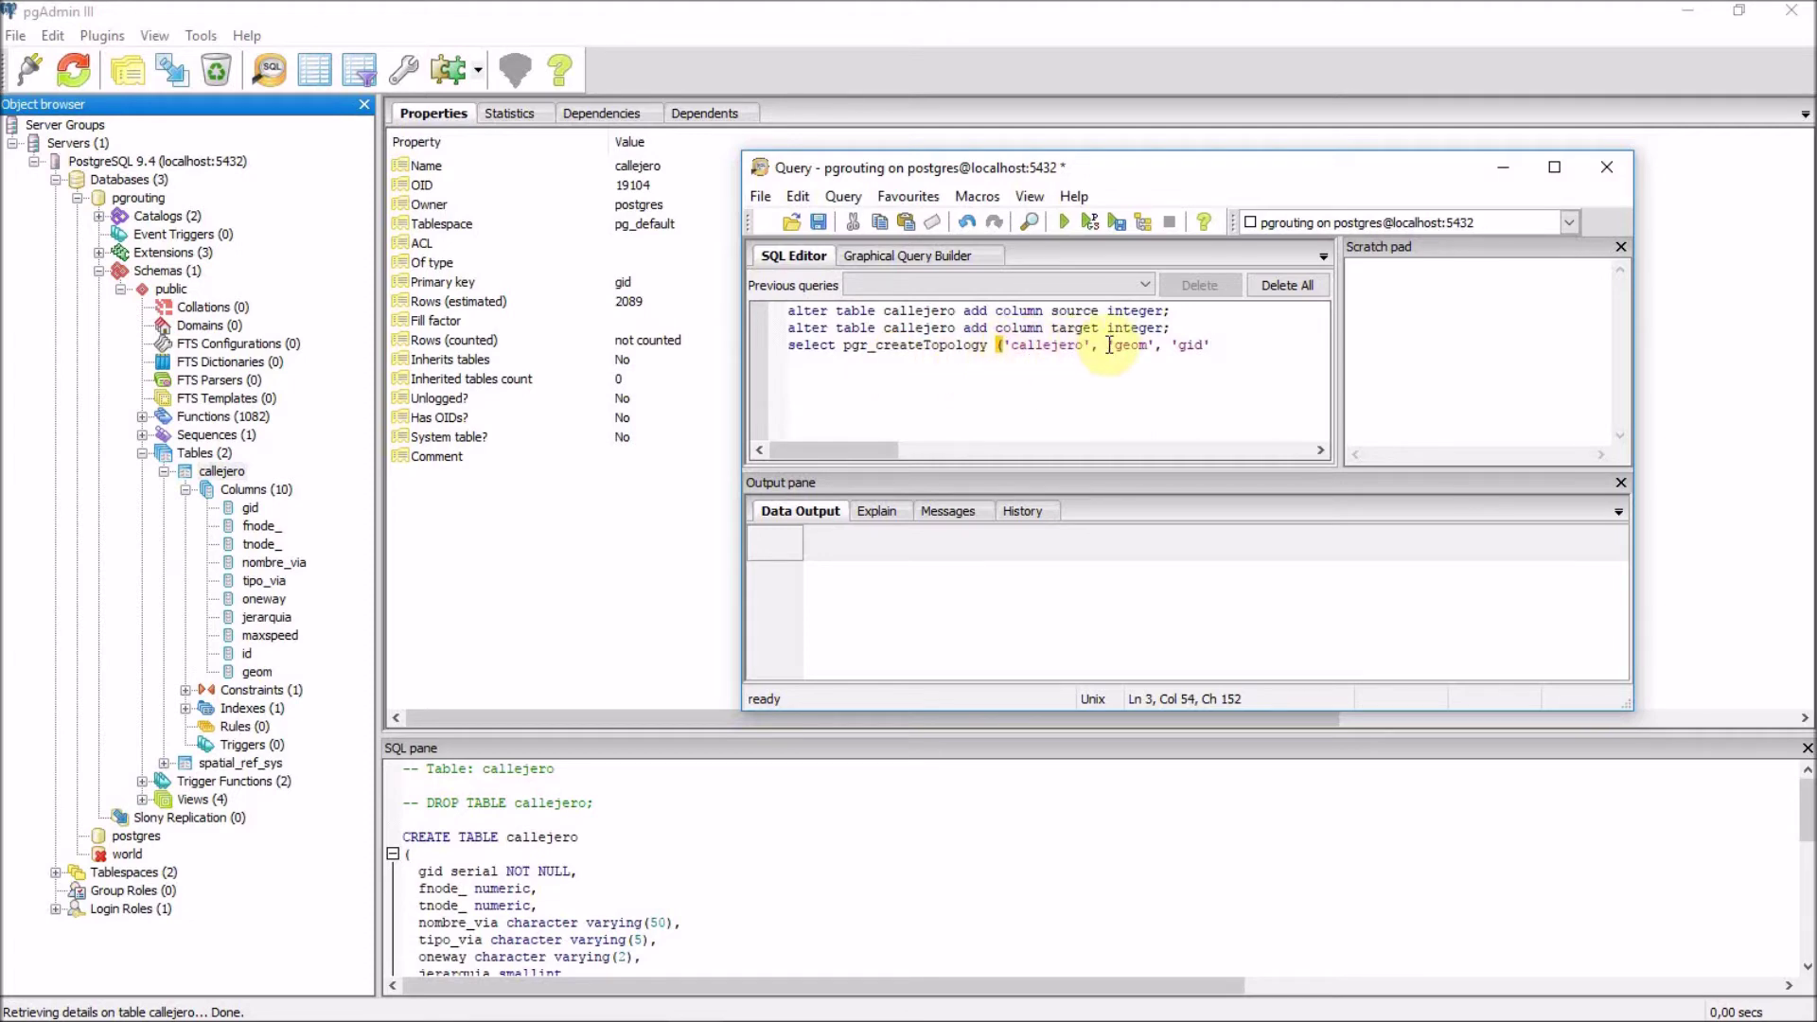
click(1109, 344)
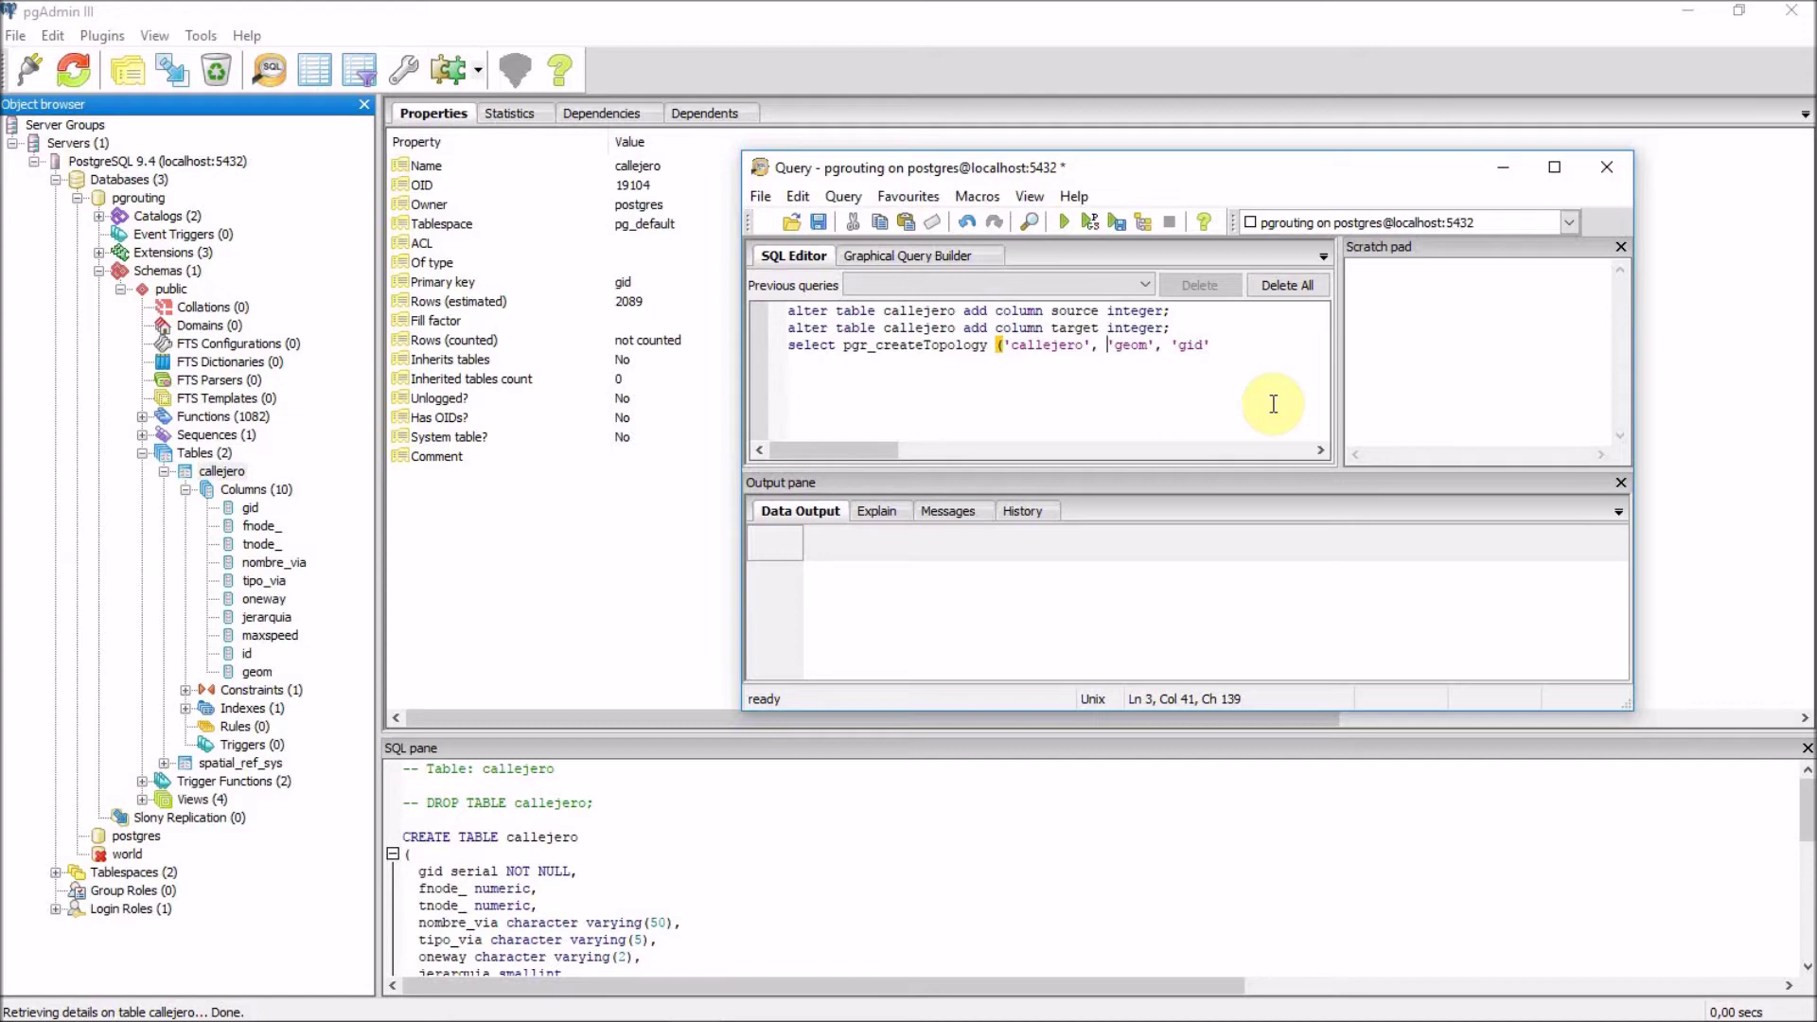
Insert 0.00001, as the tolerance argument just before 'geom' in pgr_createTopology.
text(0.00001,)
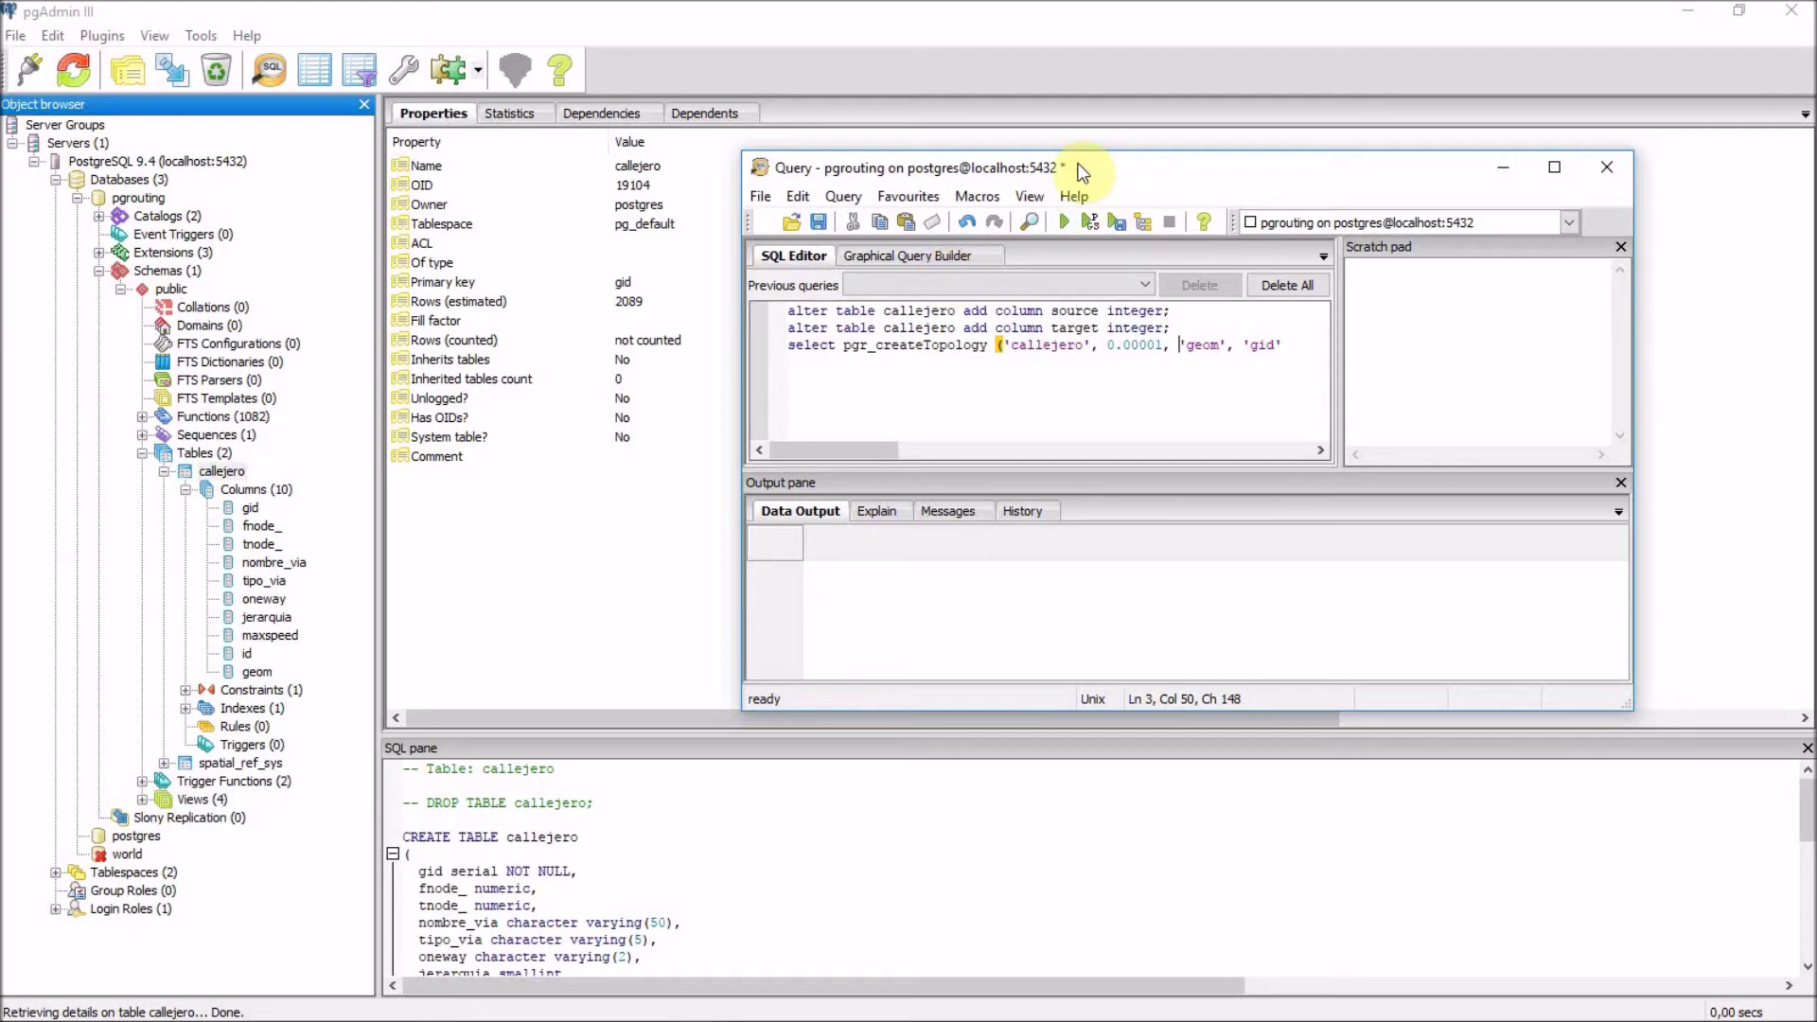
Run the script, add the missing ')' after 'gid', and rerun it until pgr_createTopology returns OK.
click(1066, 225)
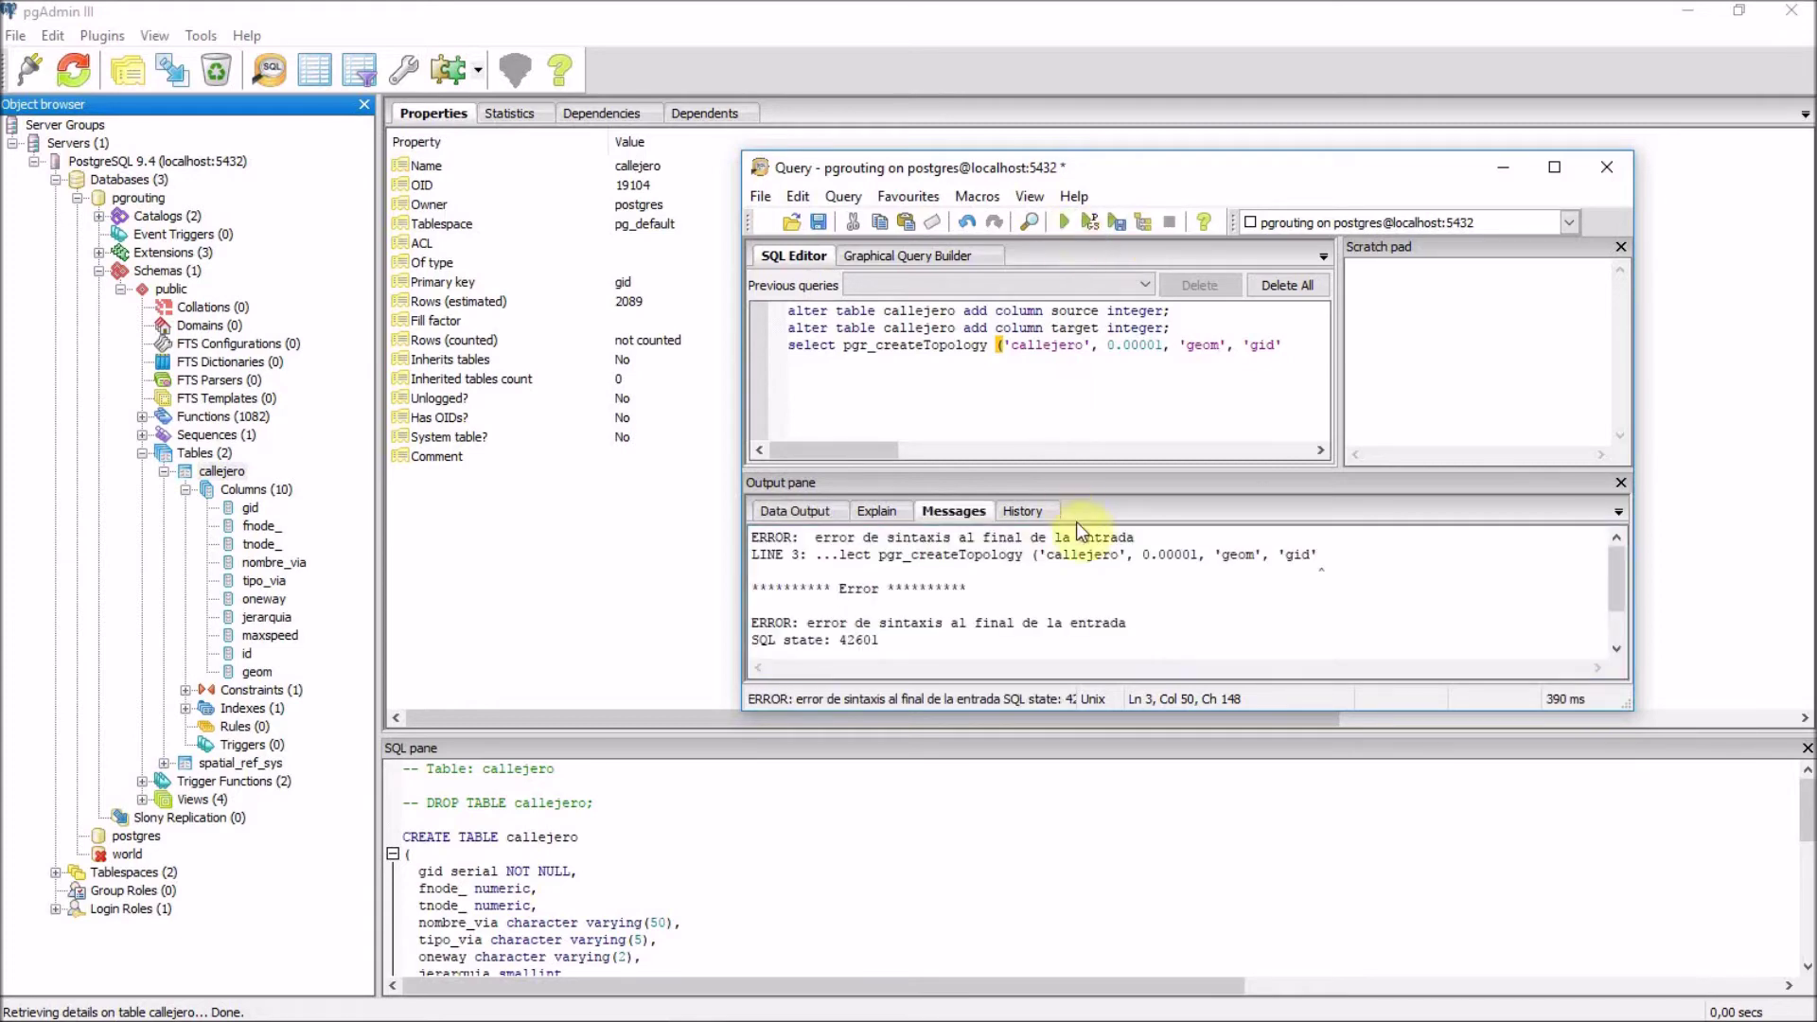
click(1292, 345)
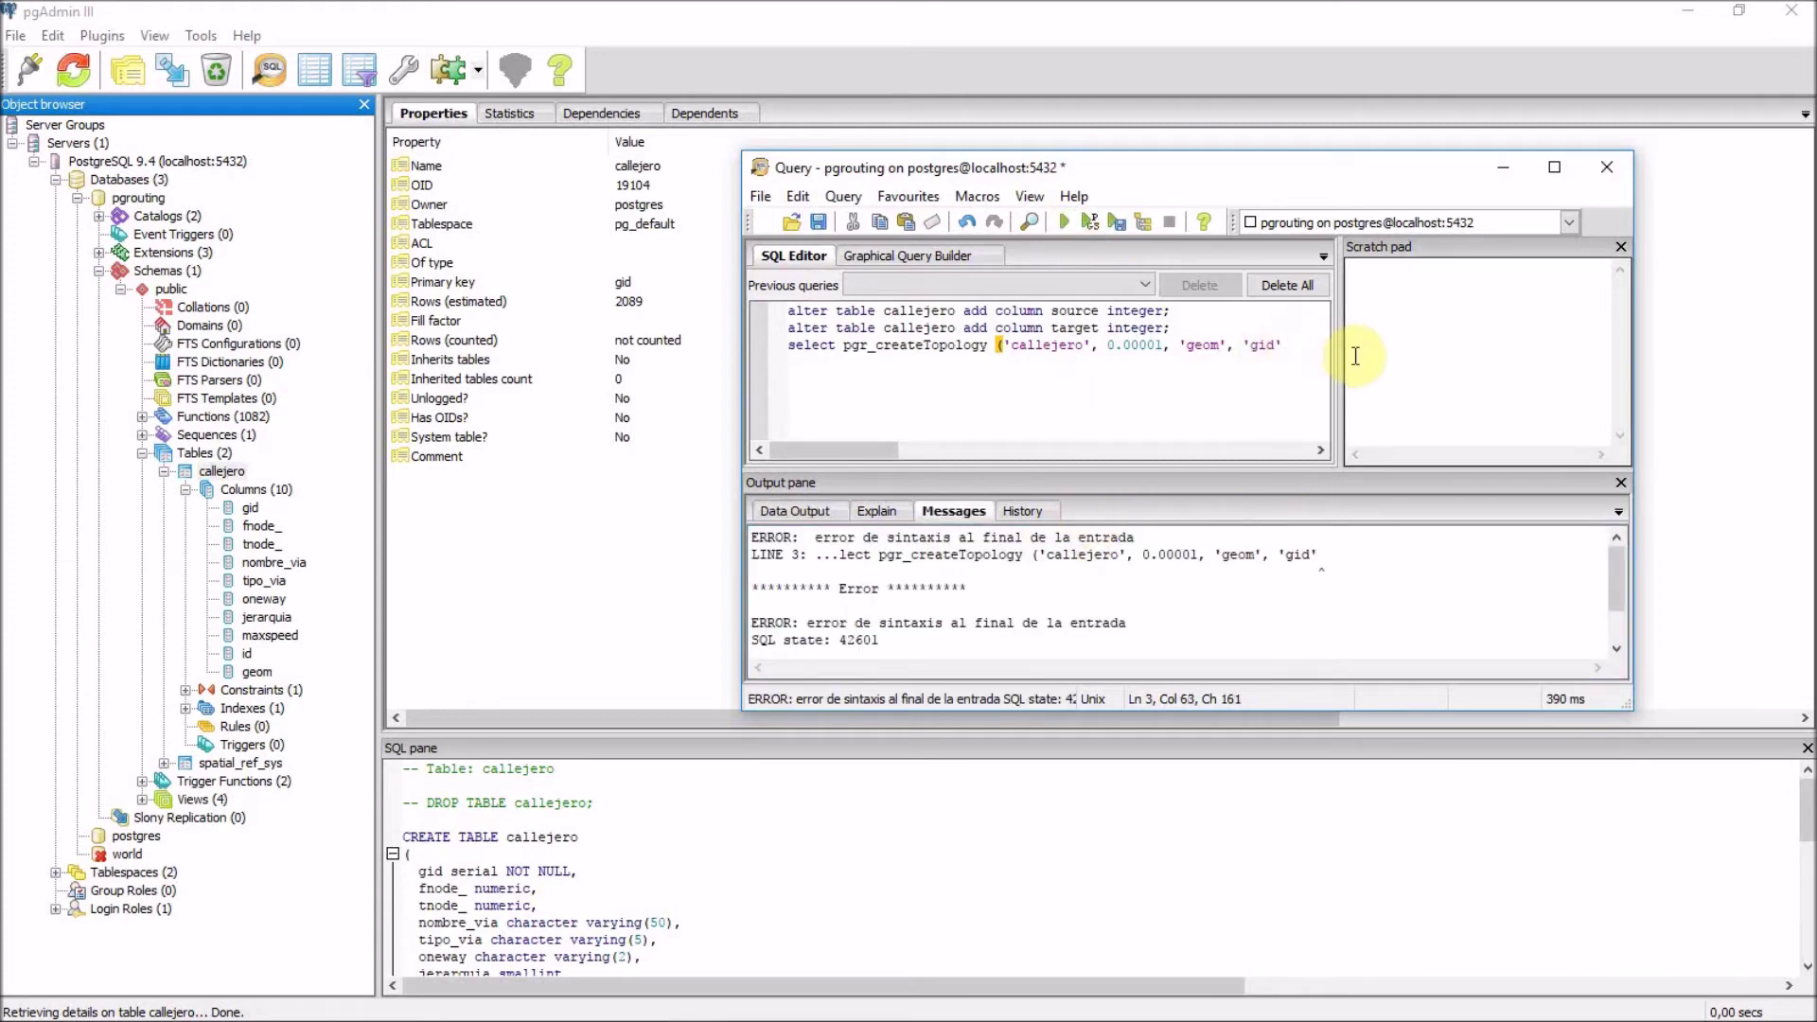
text())
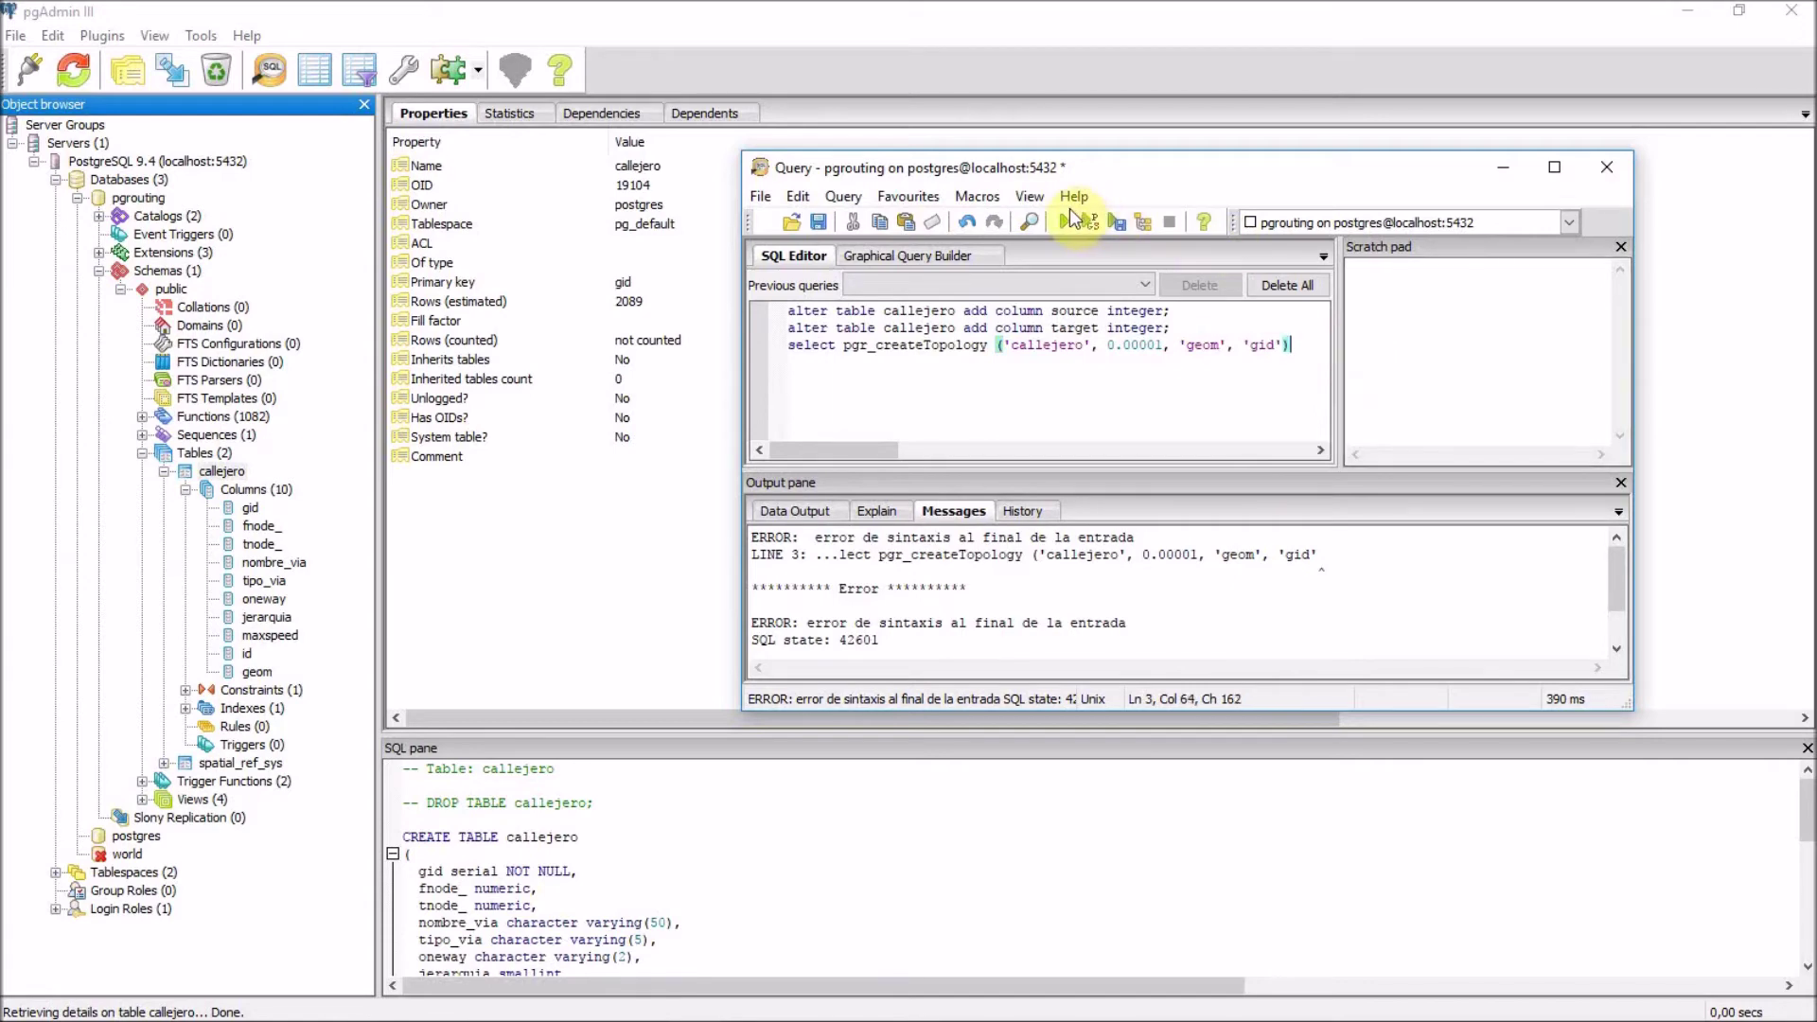
click(1062, 222)
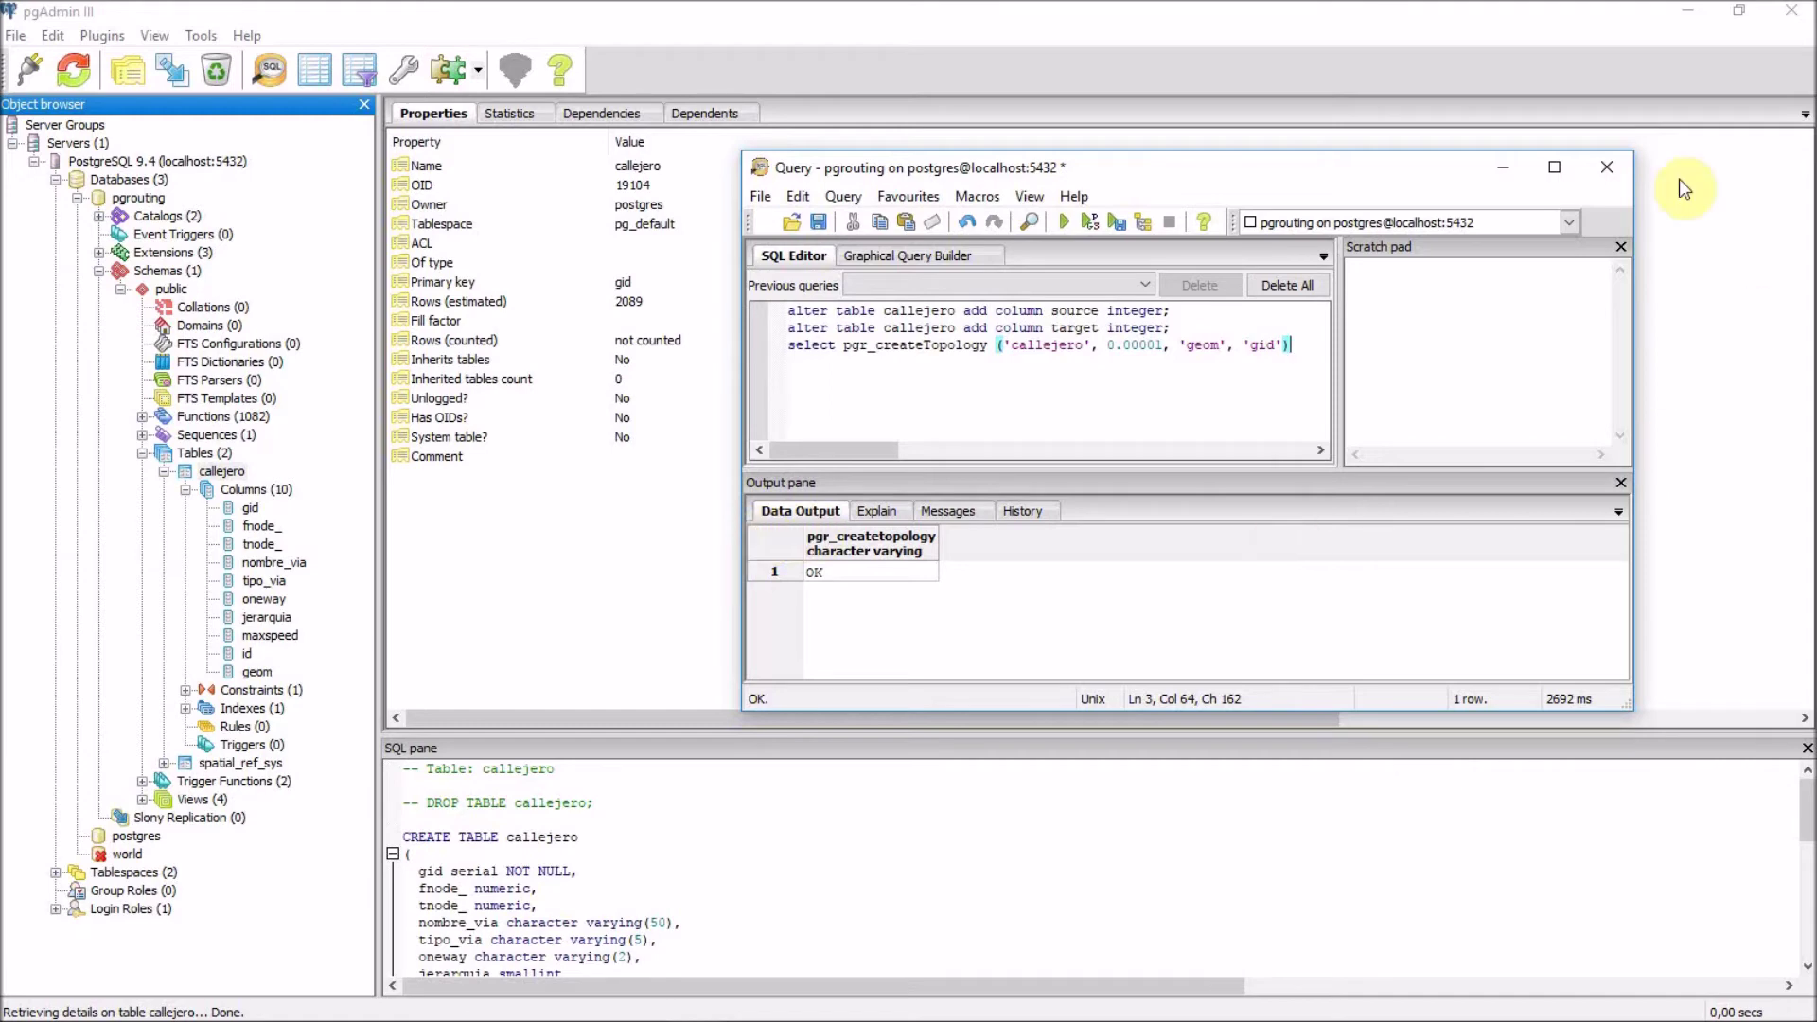
click(1607, 167)
Discard the query, refresh the public schema, and view callejero_vertices_pgr (Point 23030, 1472 rows).
click(904, 603)
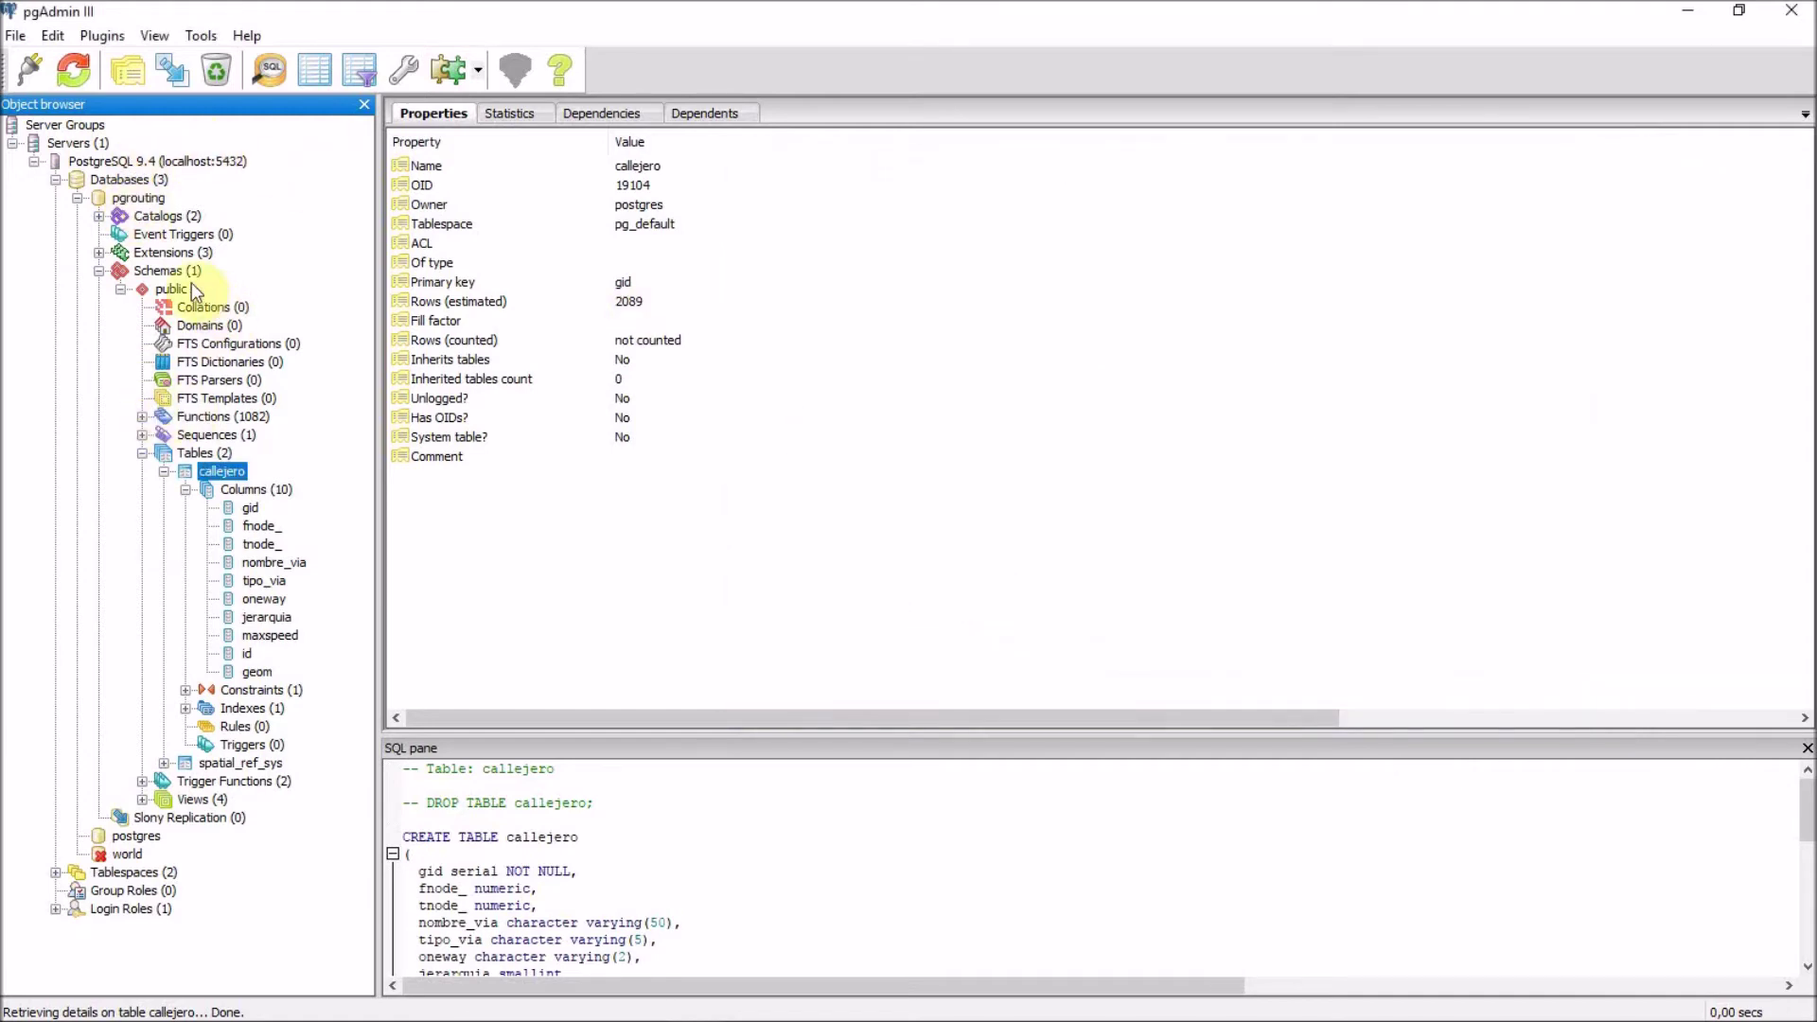
click(177, 292)
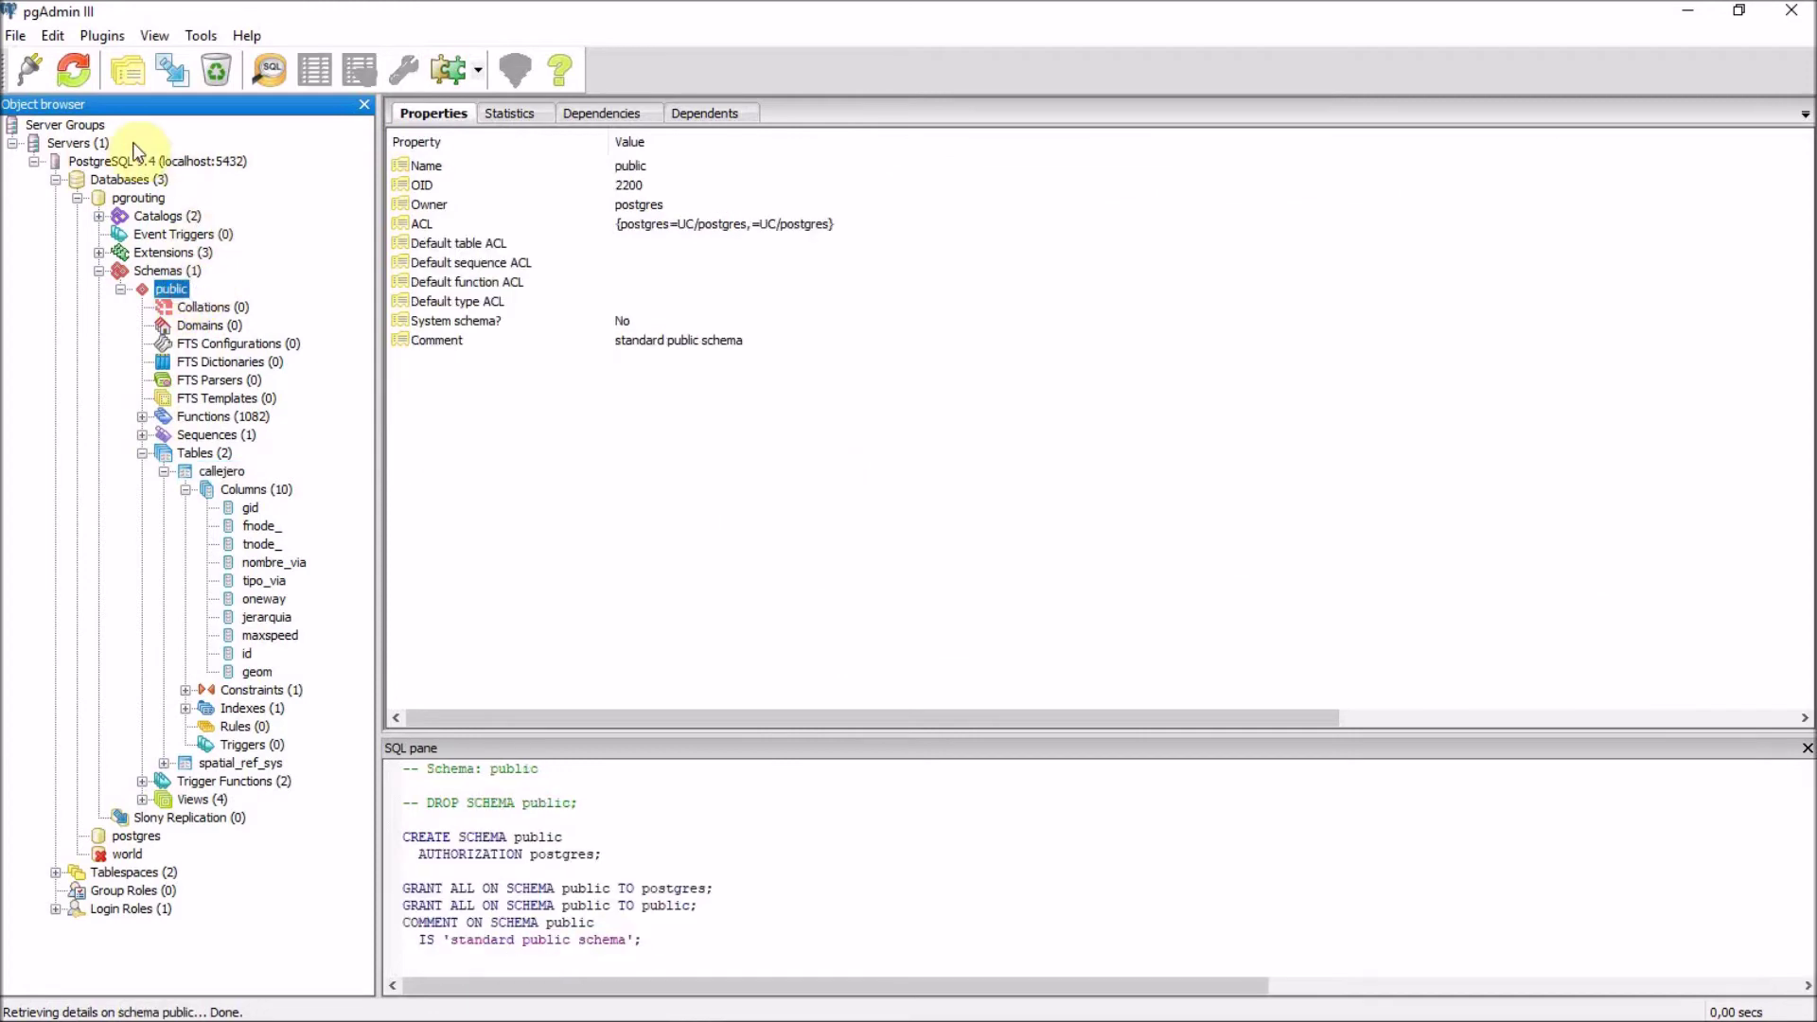
click(74, 70)
click(164, 471)
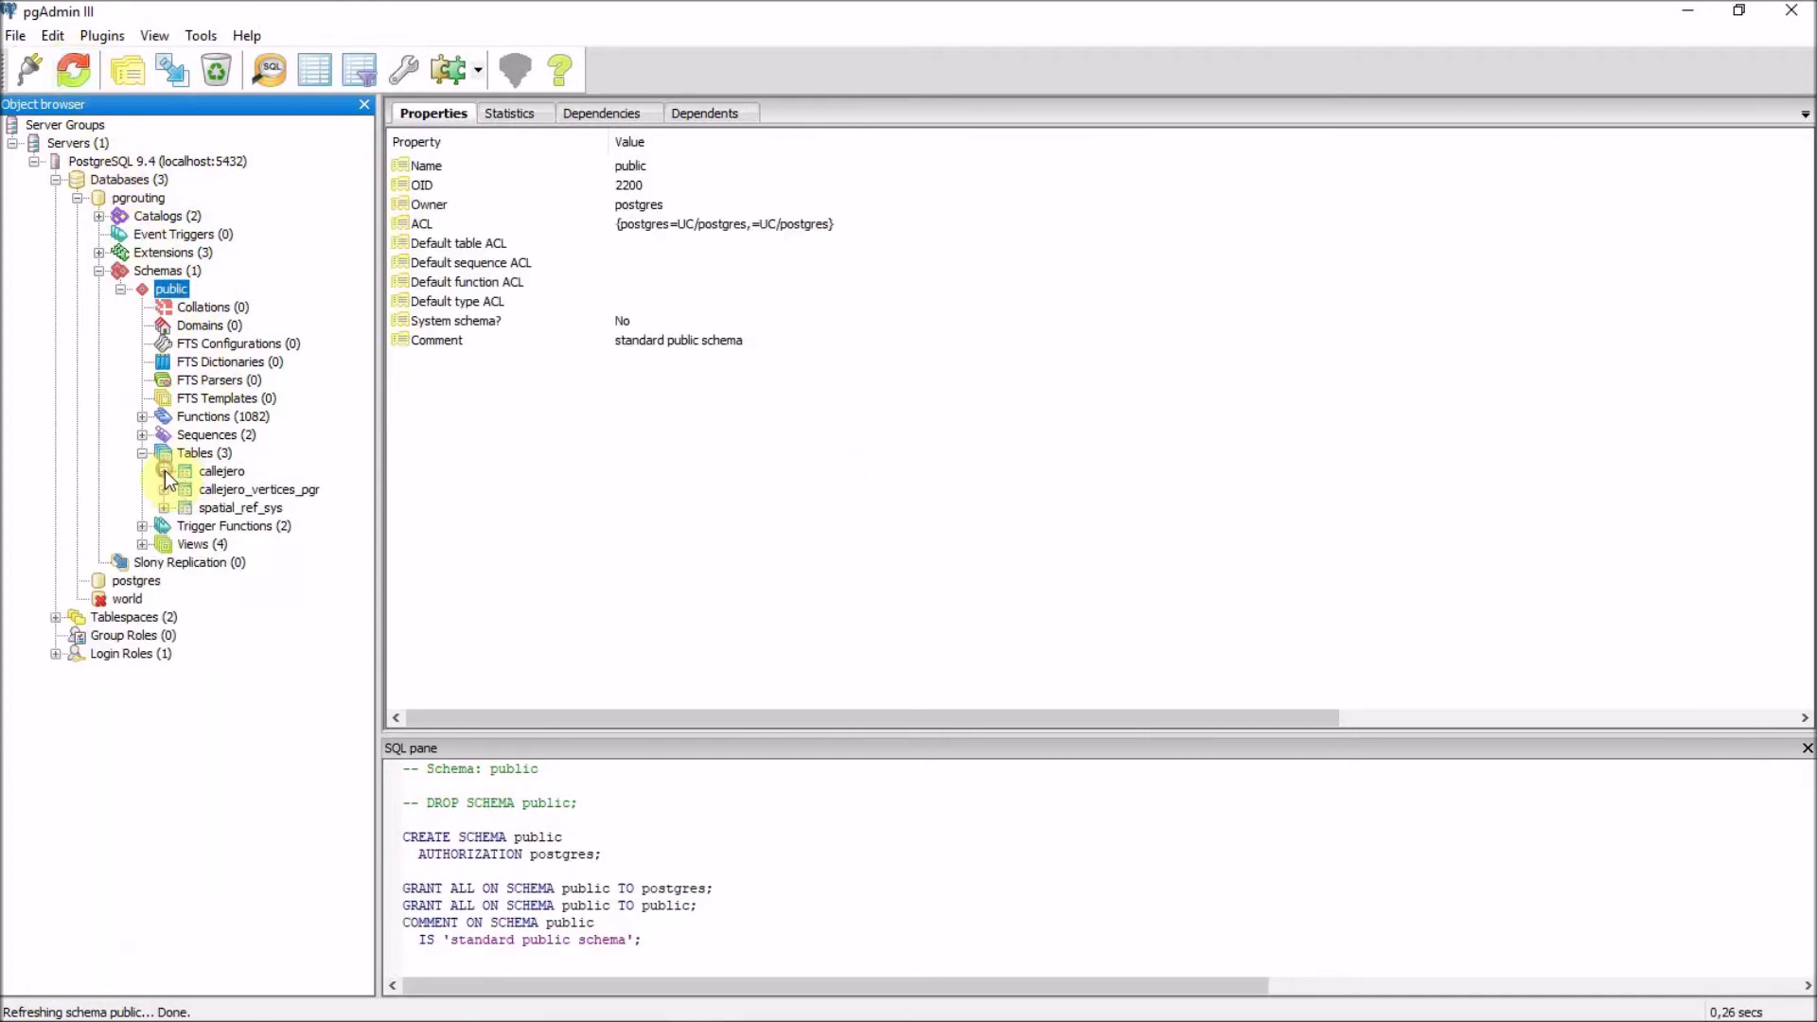
click(293, 489)
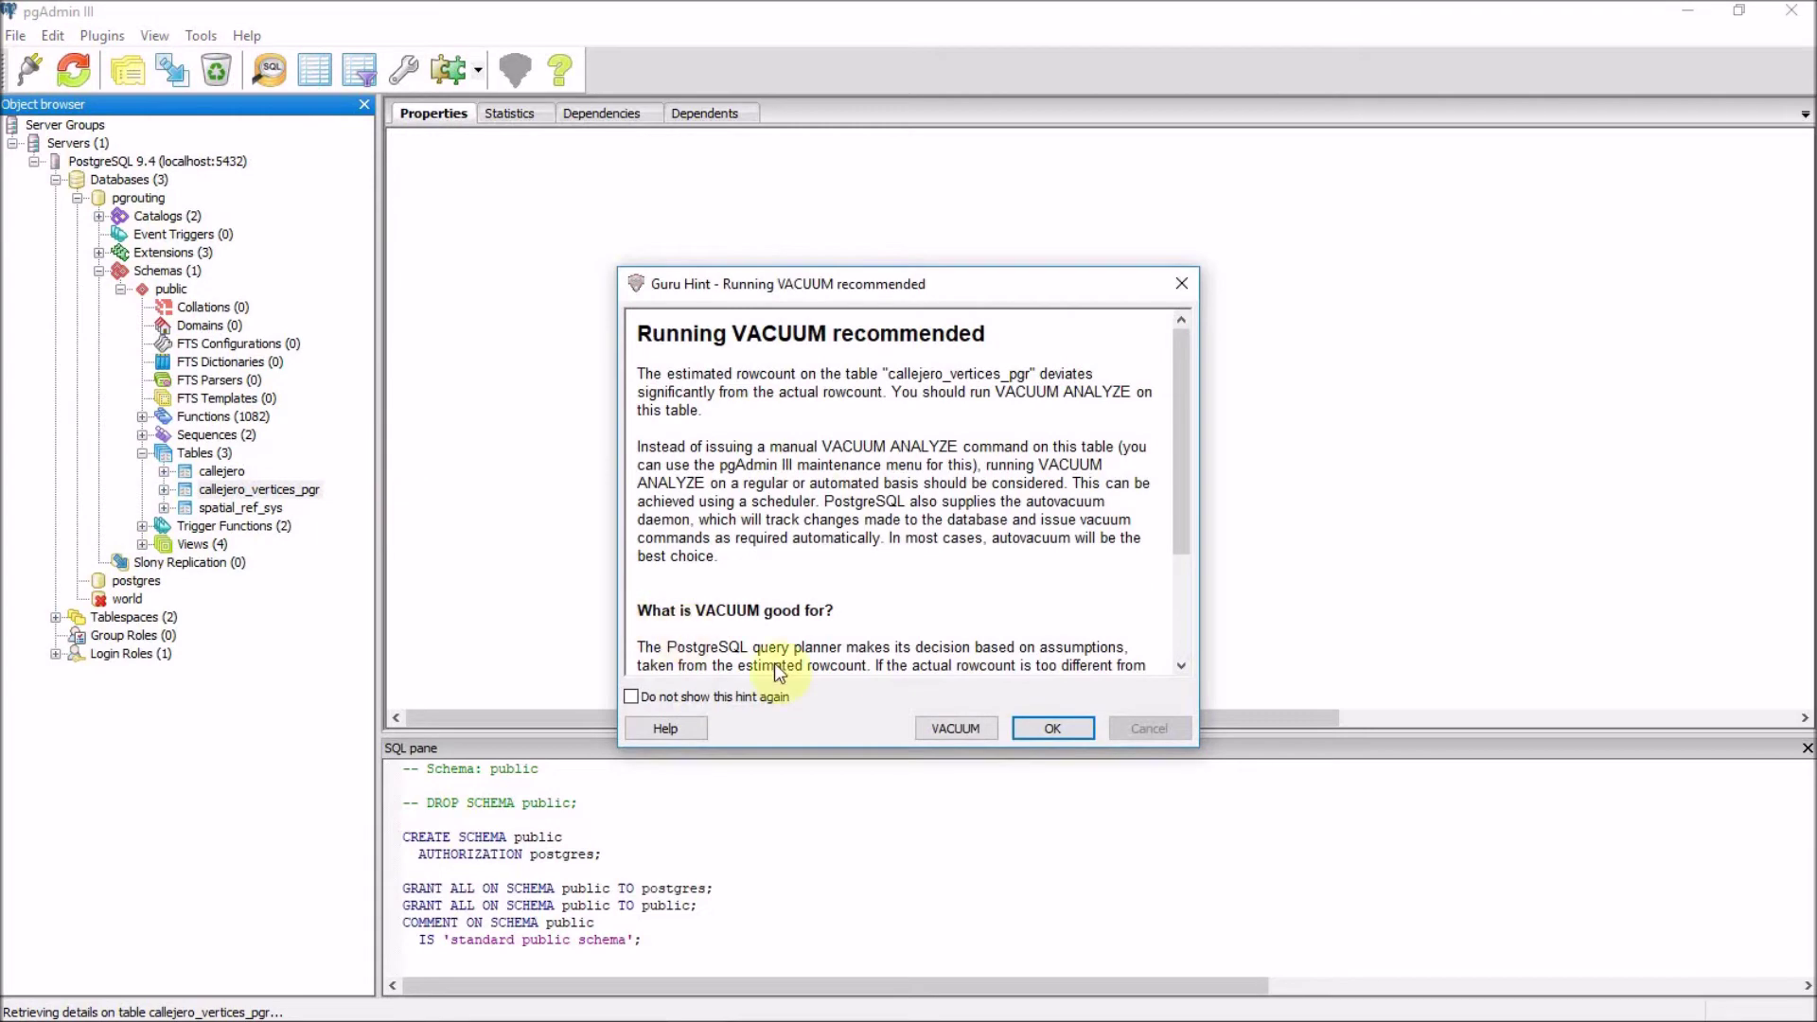
click(1053, 728)
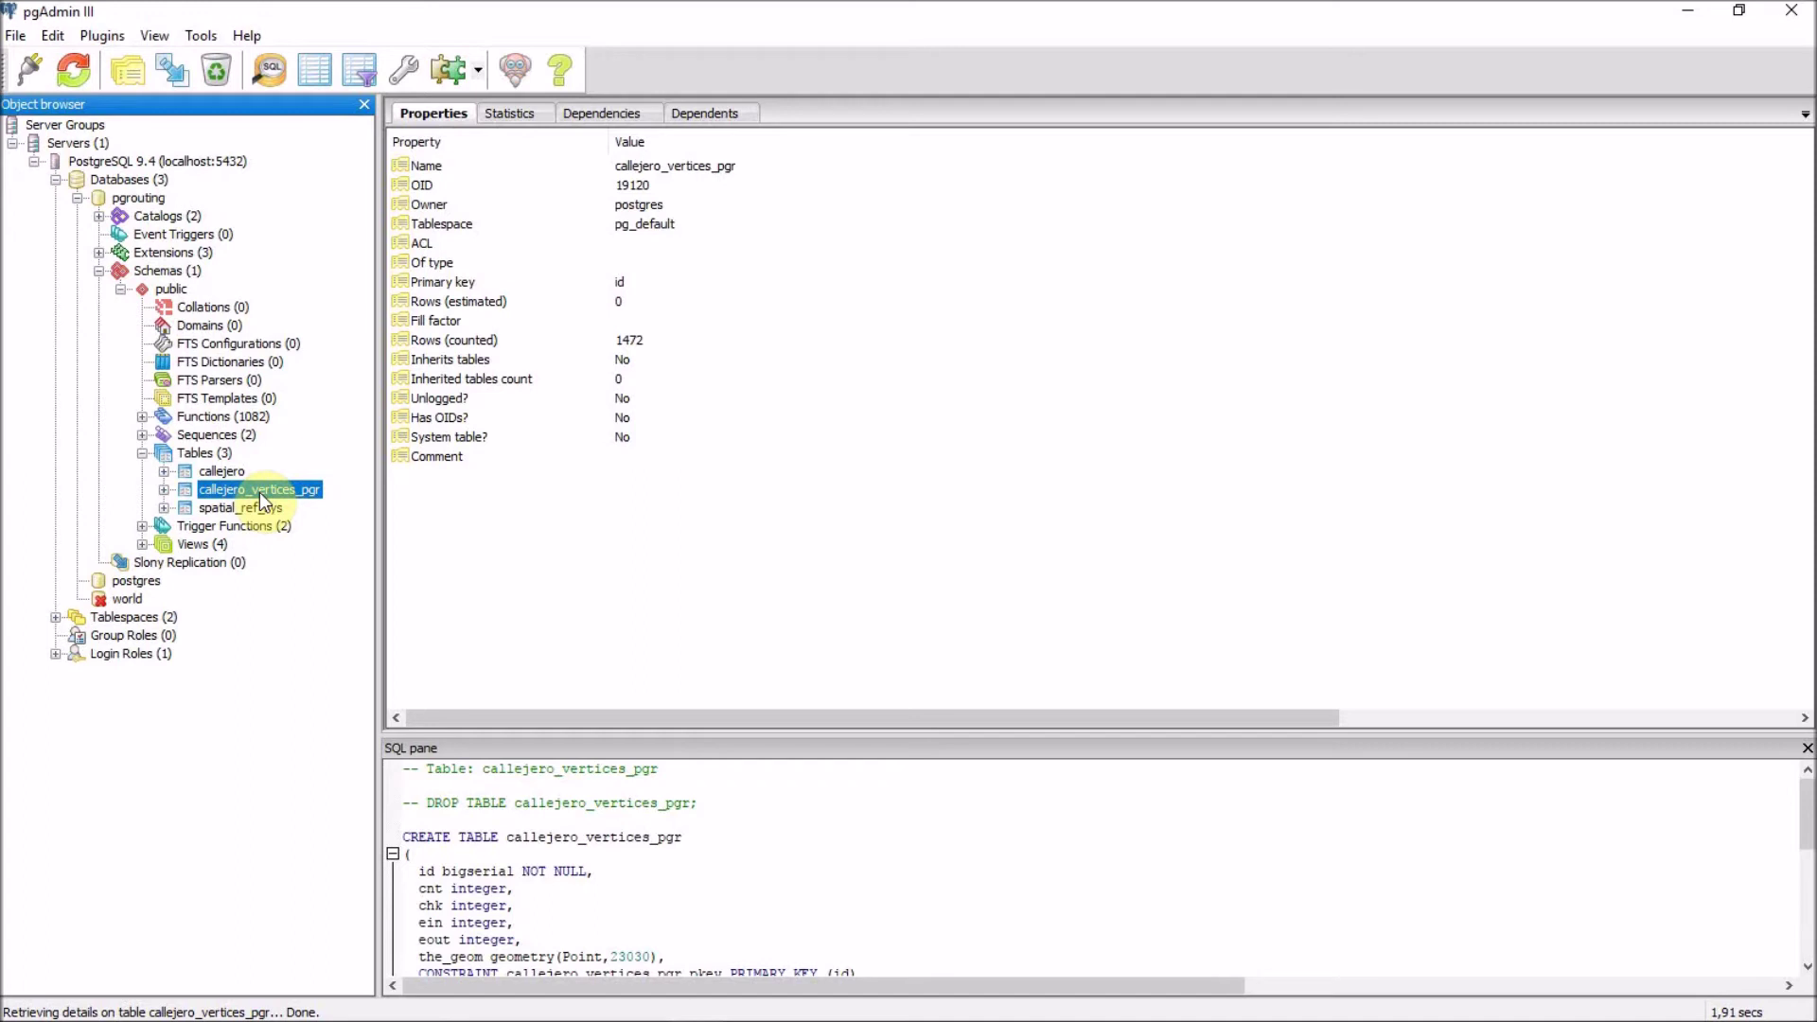
Expand callejero_vertices_pgr's columns and inspect its the_geom column definition.
right_click(276, 488)
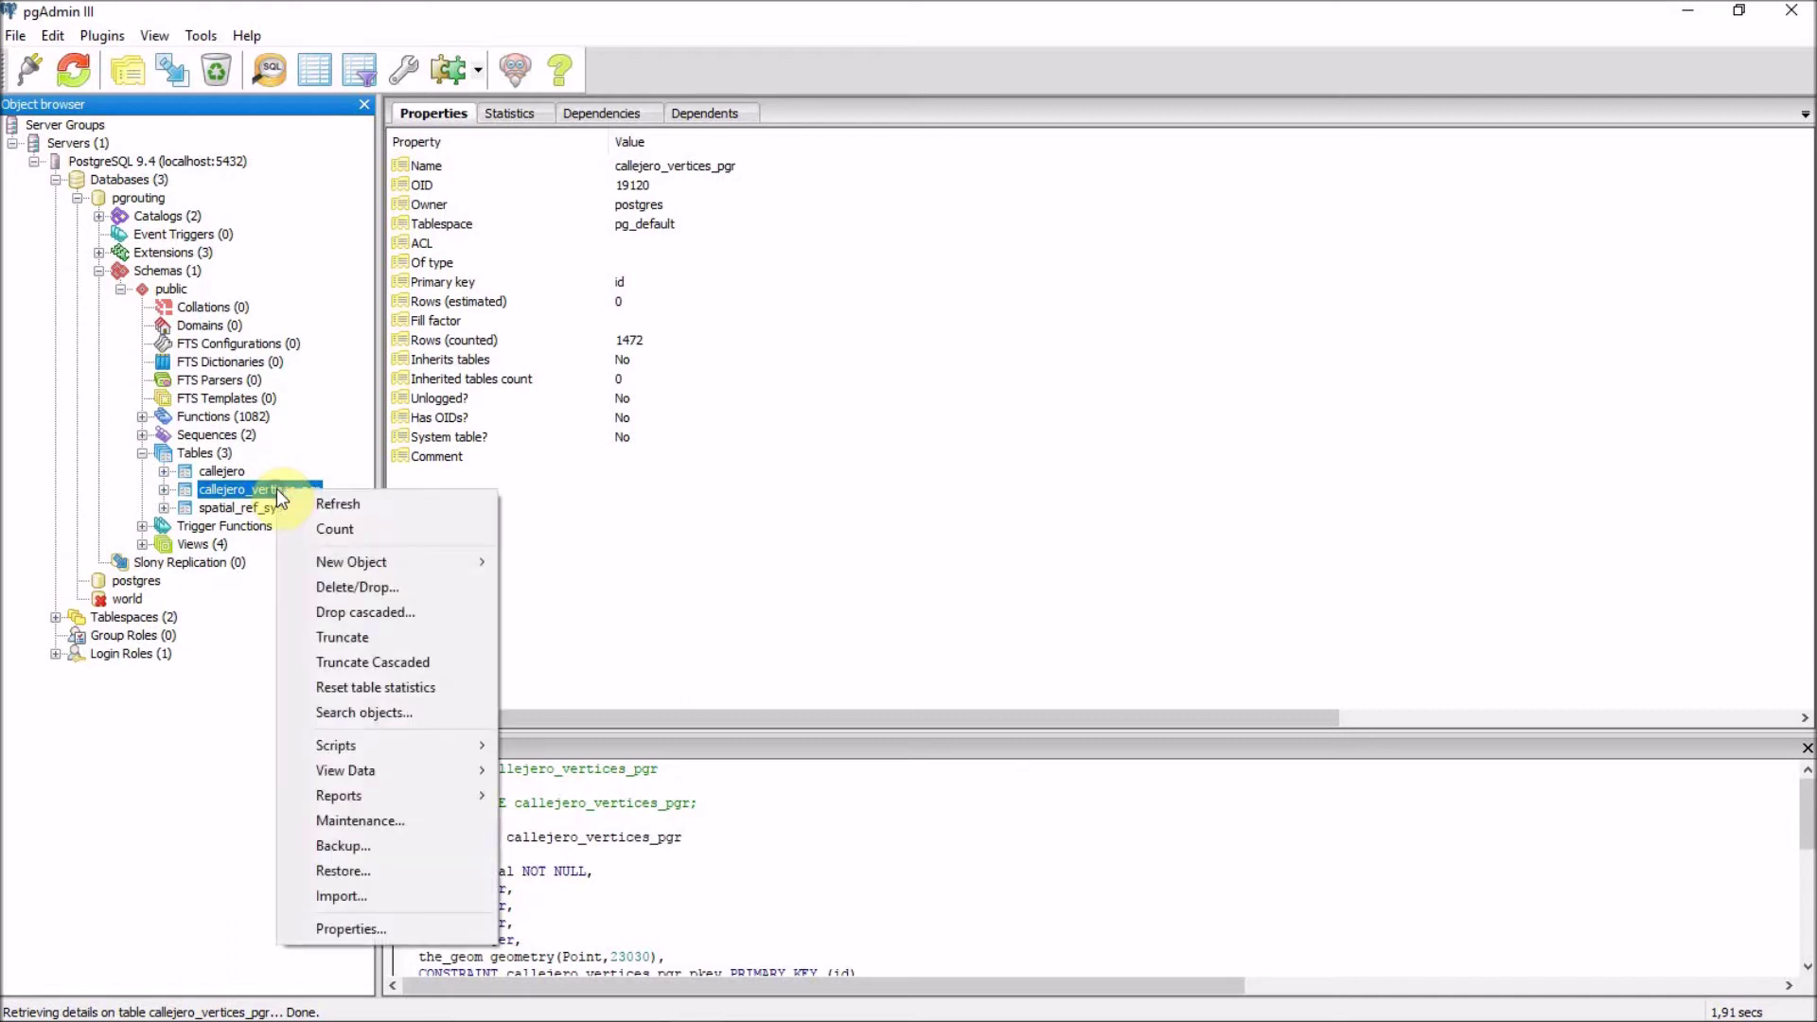
click(146, 497)
click(164, 489)
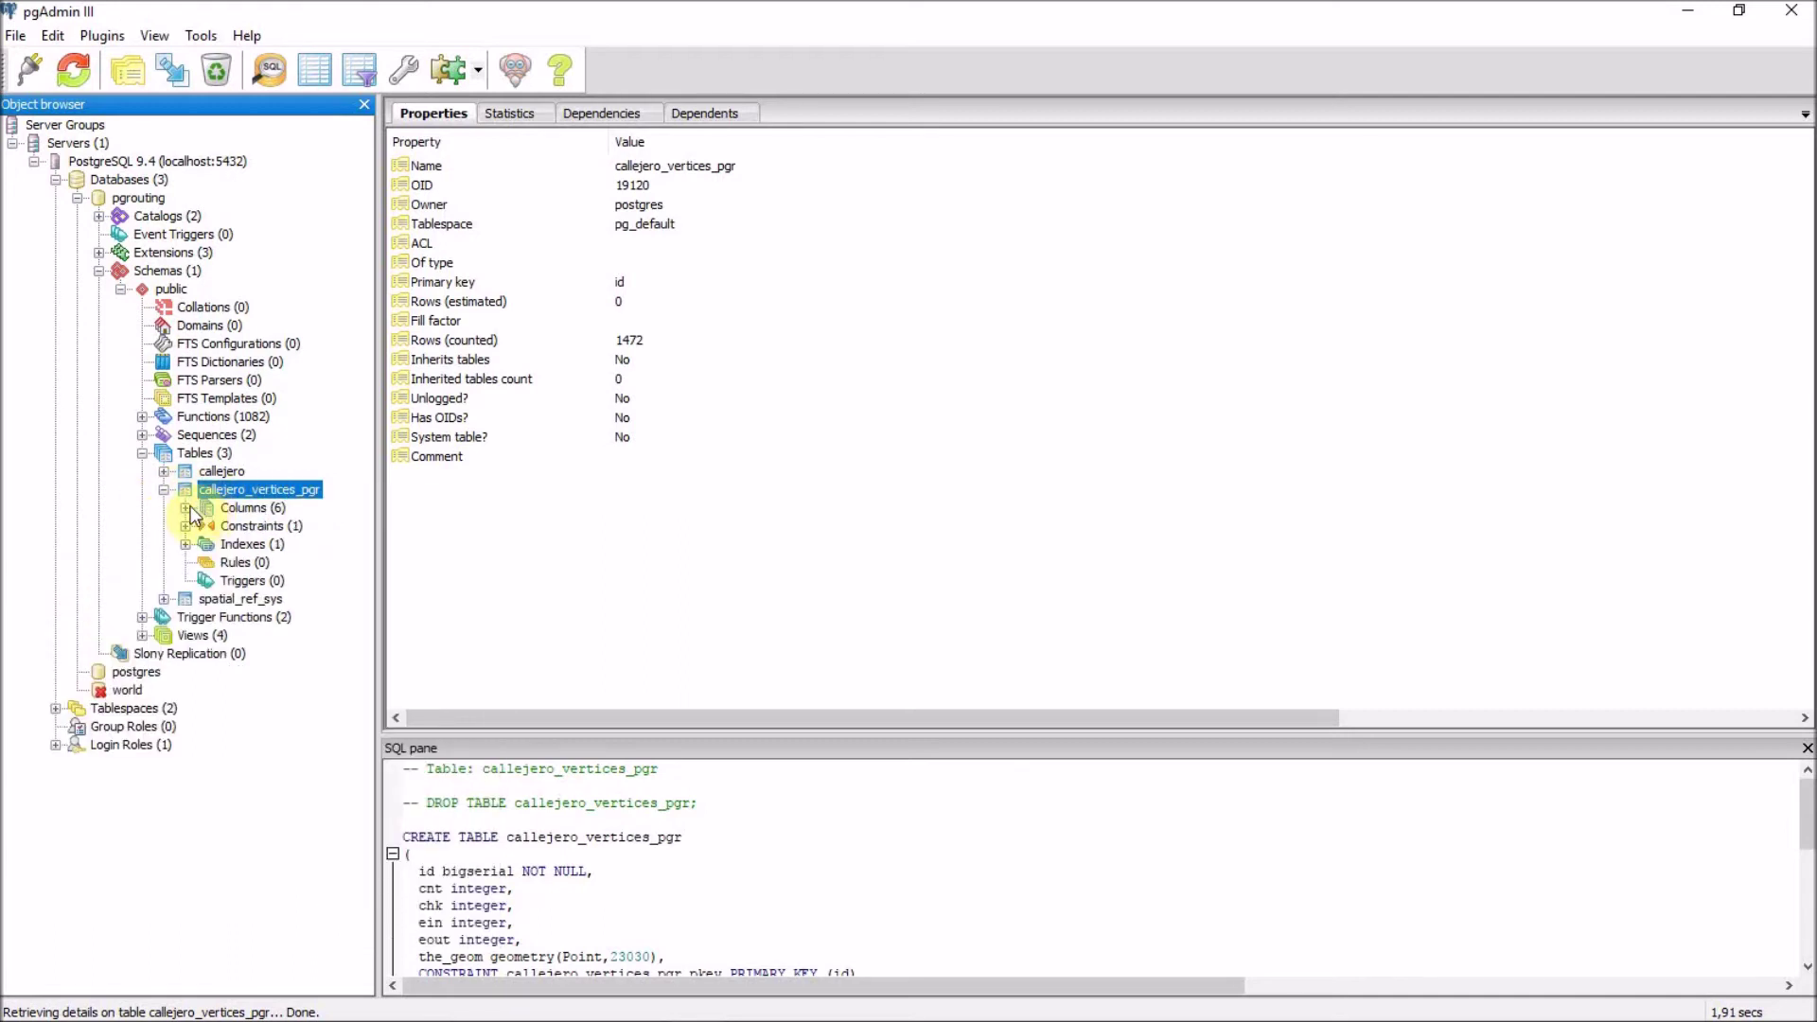
click(187, 508)
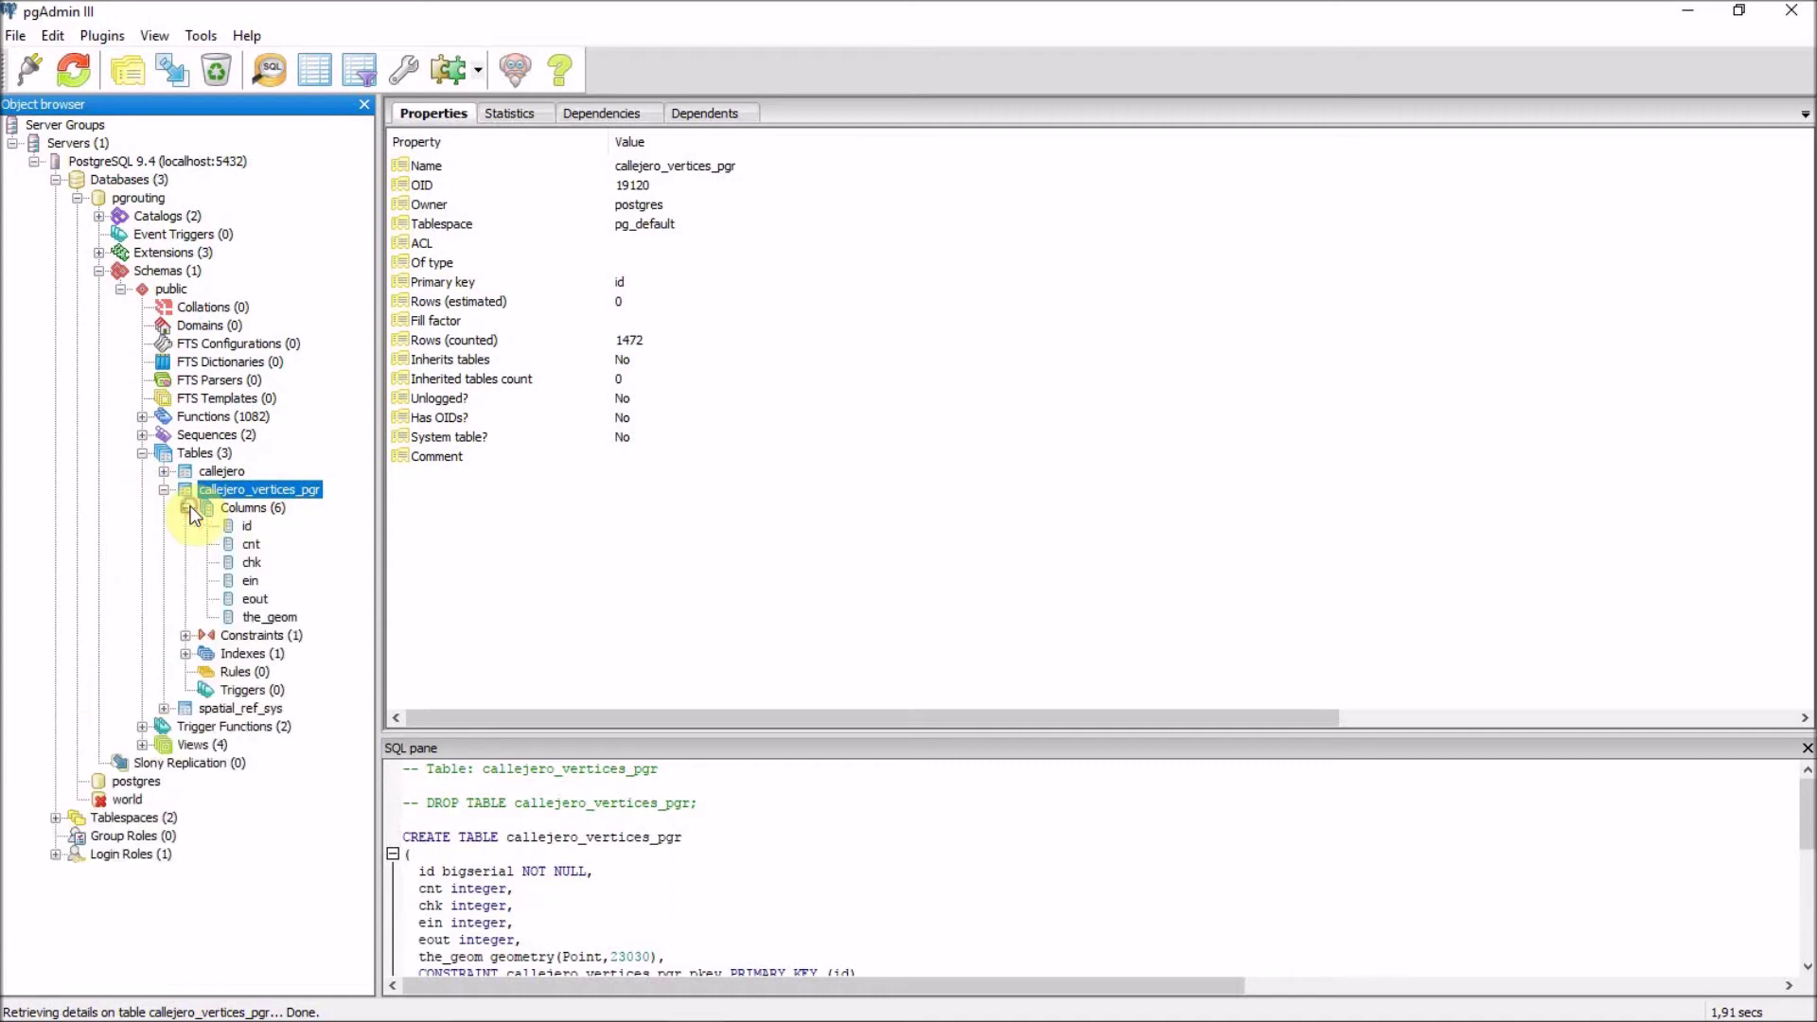
click(260, 617)
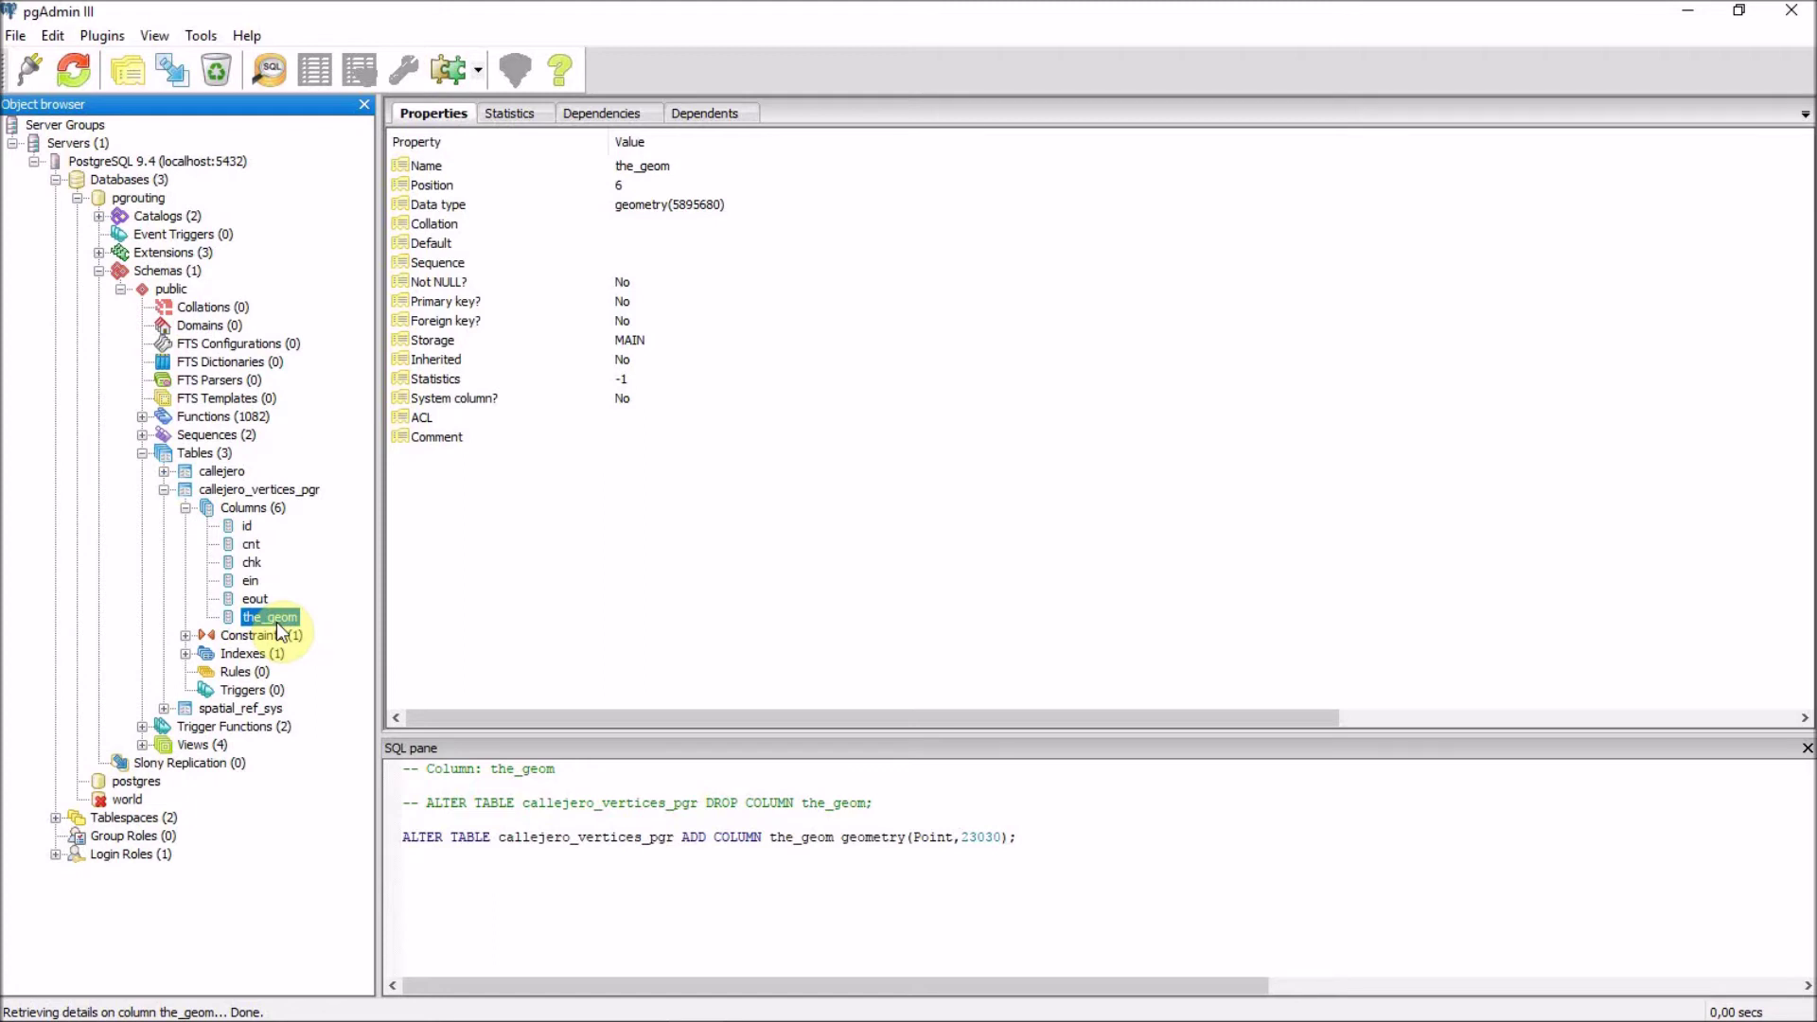
Show callejero's properties and list its 12 columns, now including source and target.
click(221, 472)
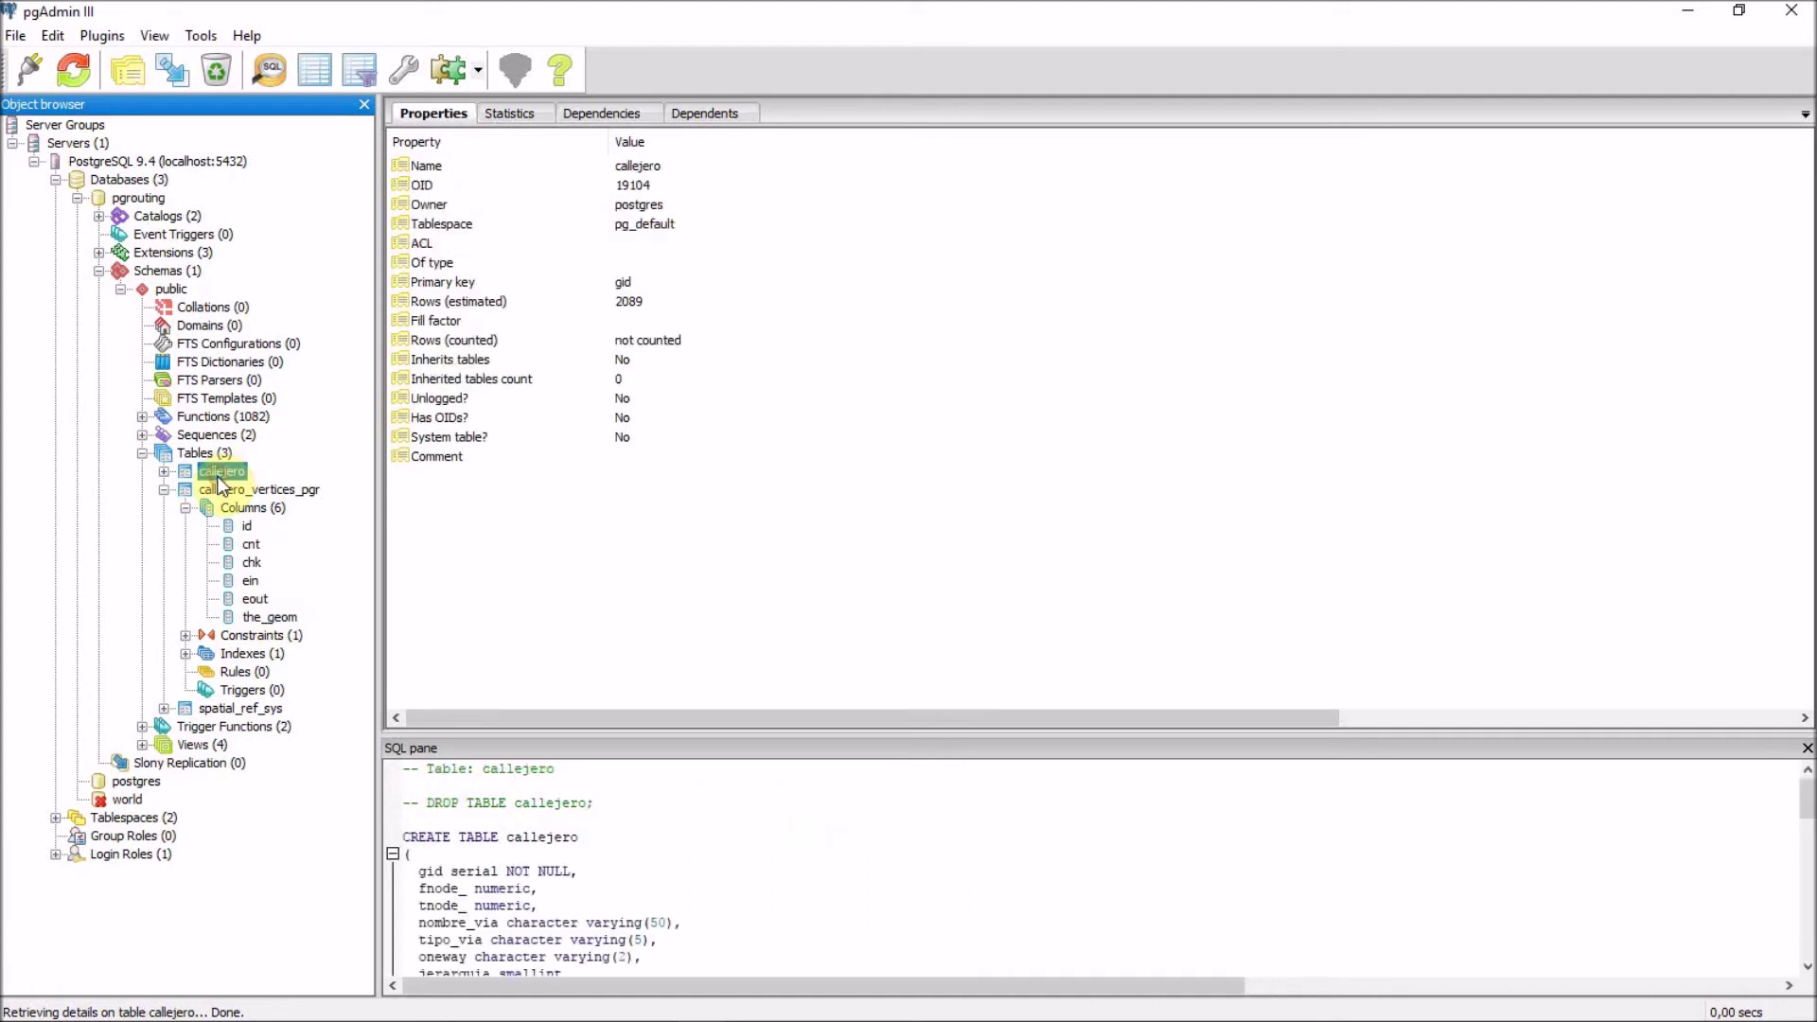
click(163, 471)
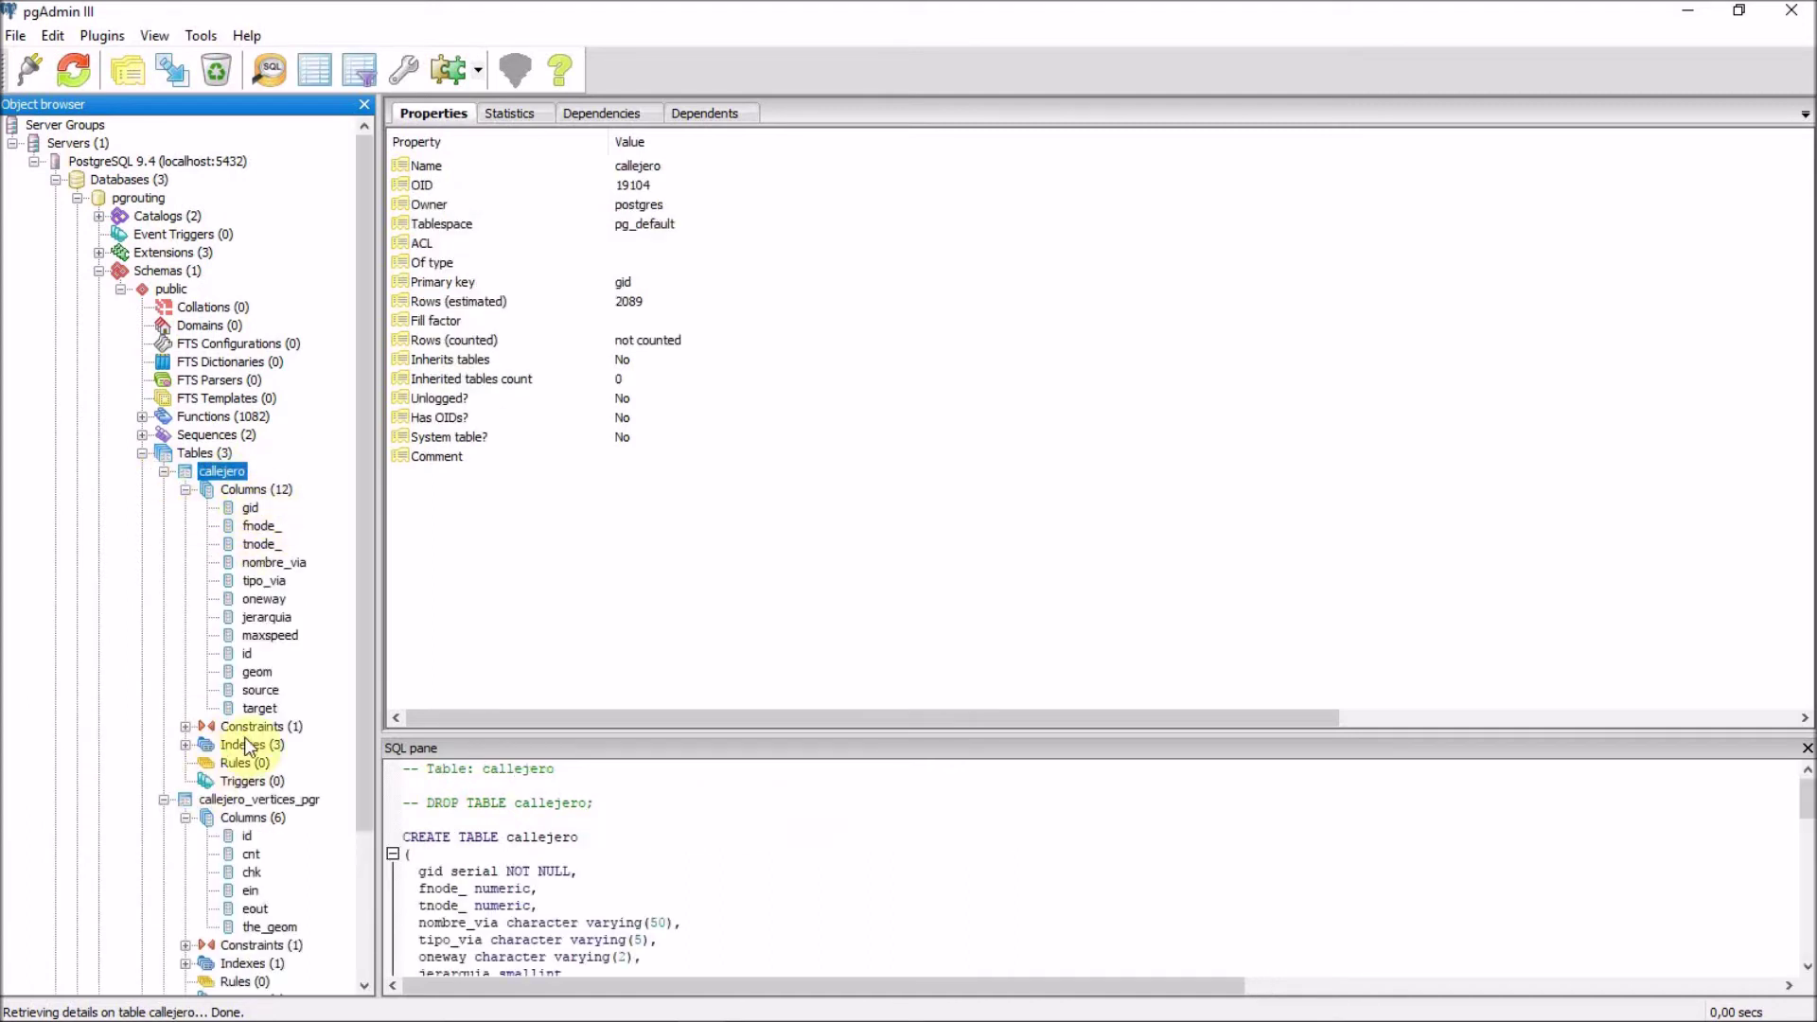
click(256, 75)
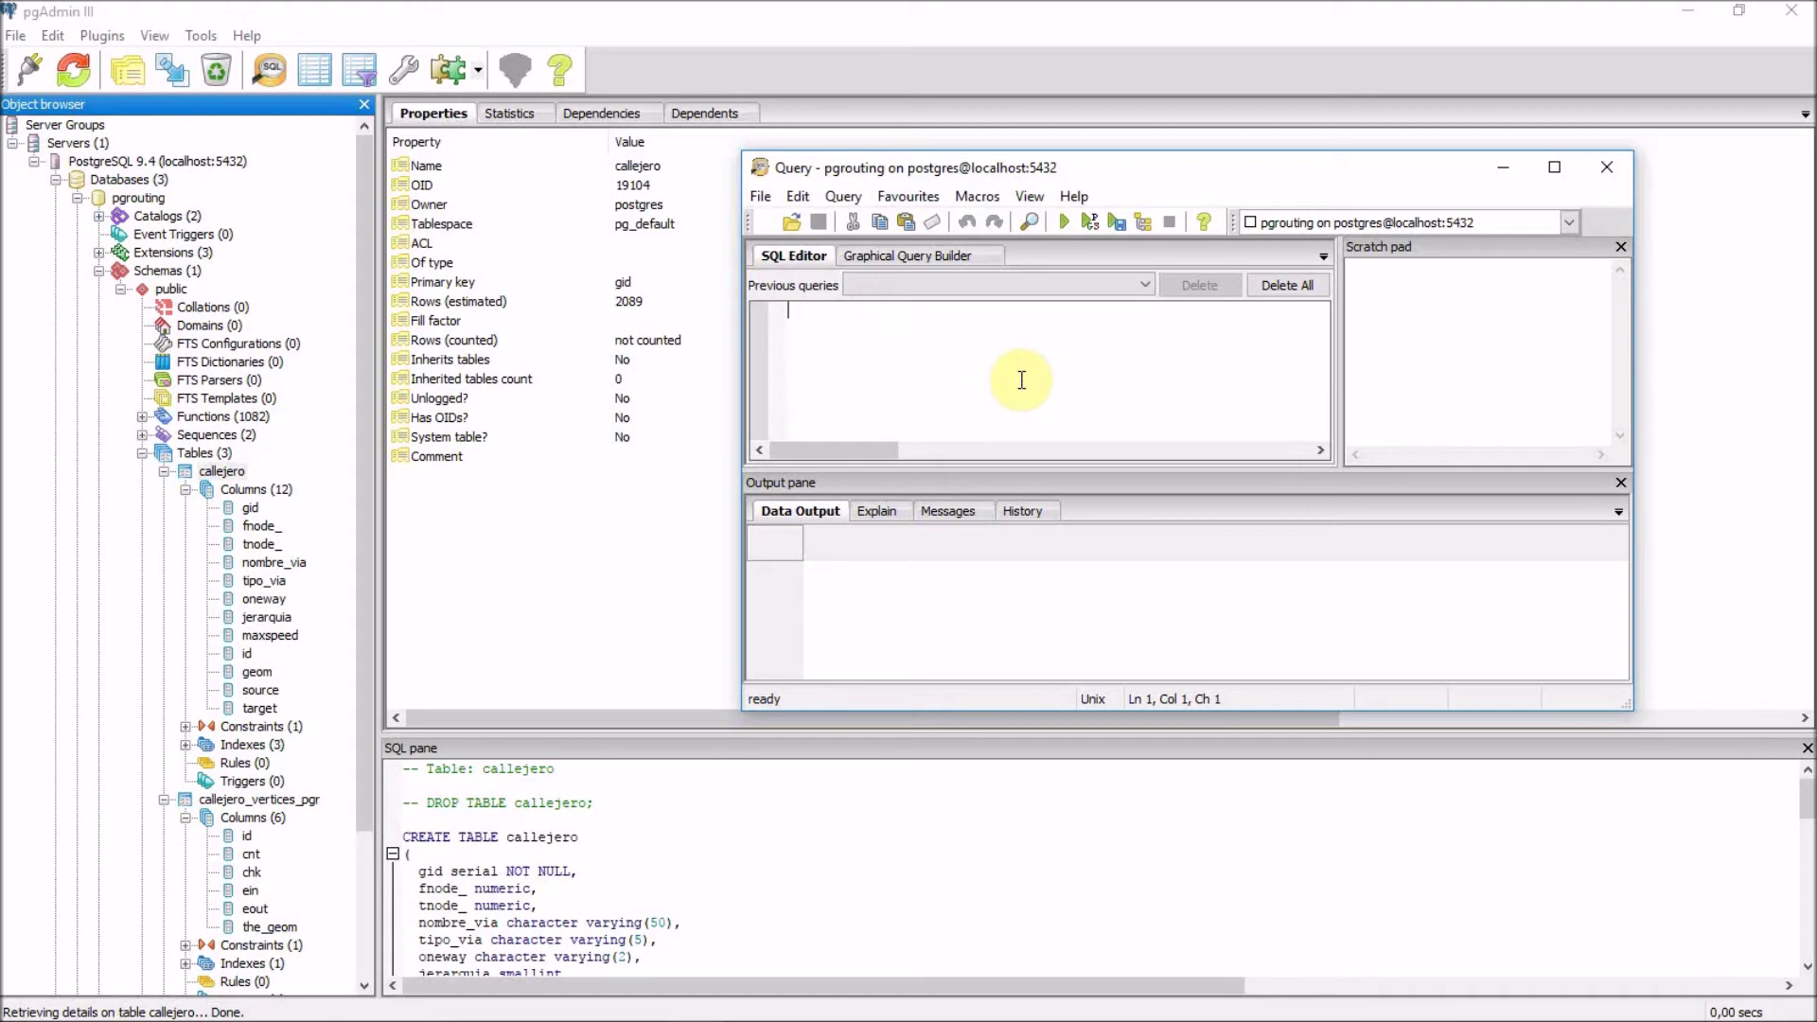
Run ALTER TABLE callejero RENAME COLUMN geom TO the_geom, discard the query, and refresh the tree.
text(alter table callejer)
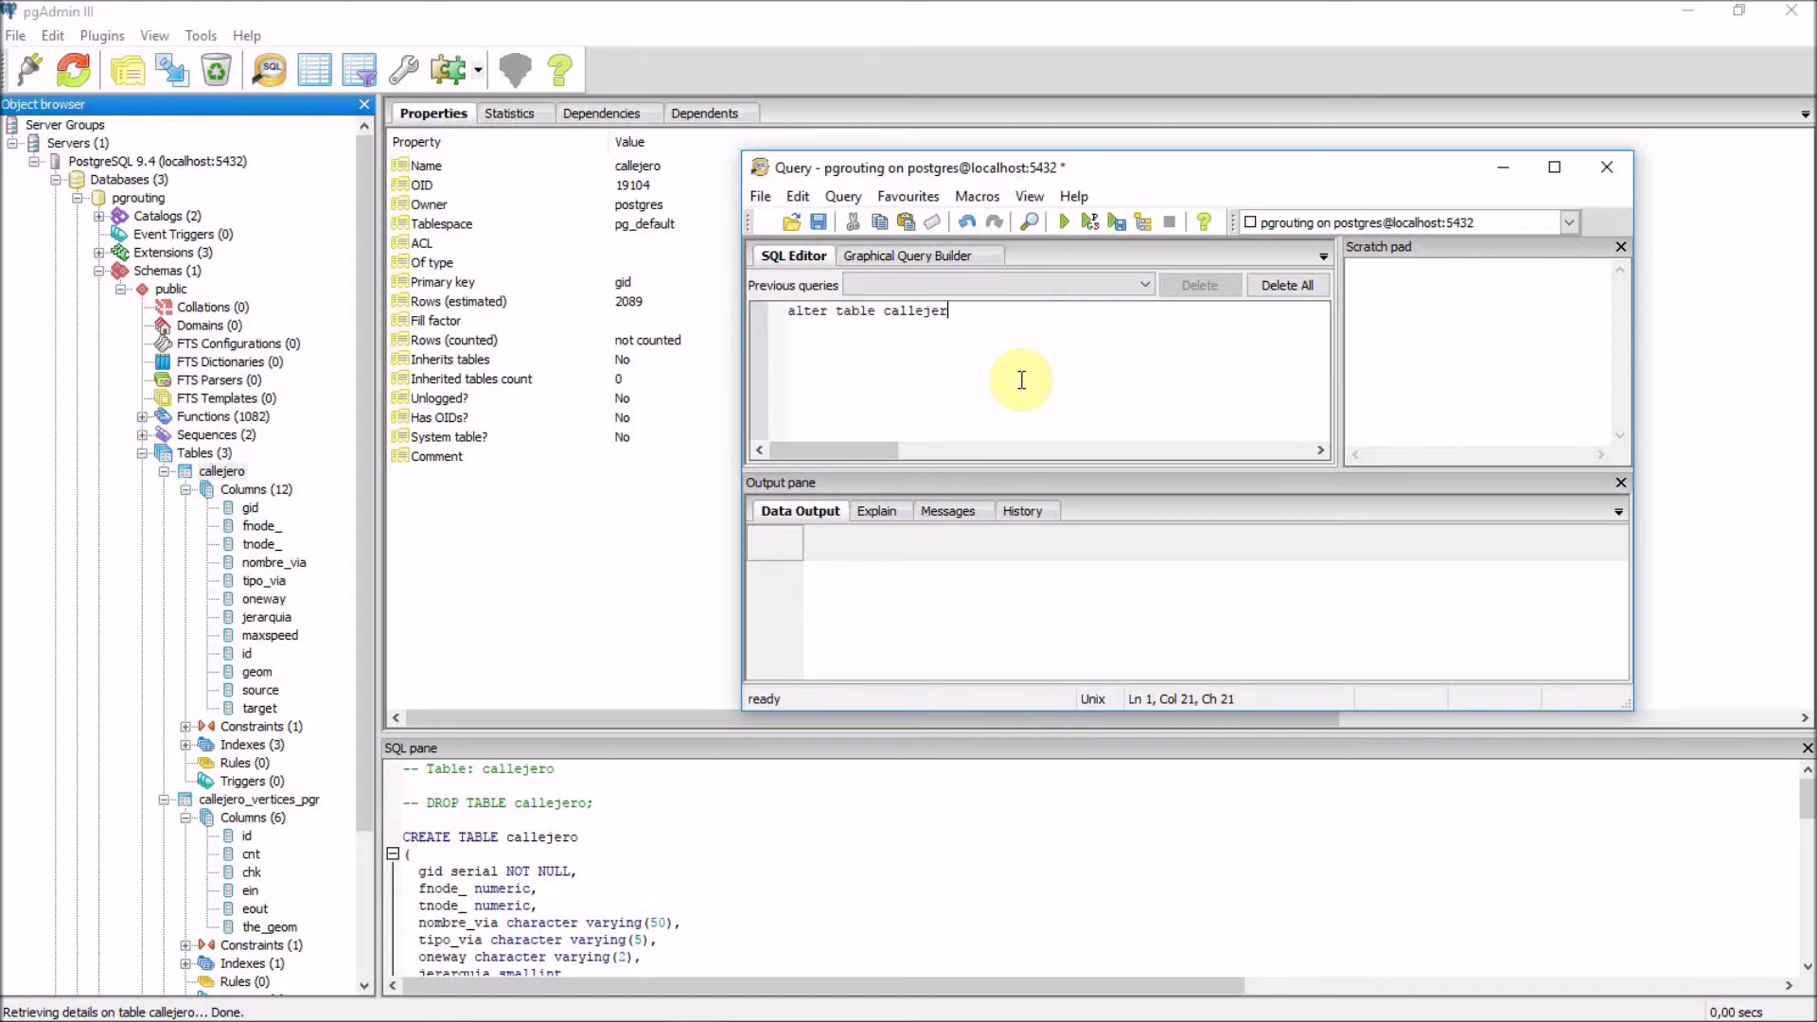
text(o rename colum  geom to the_g)
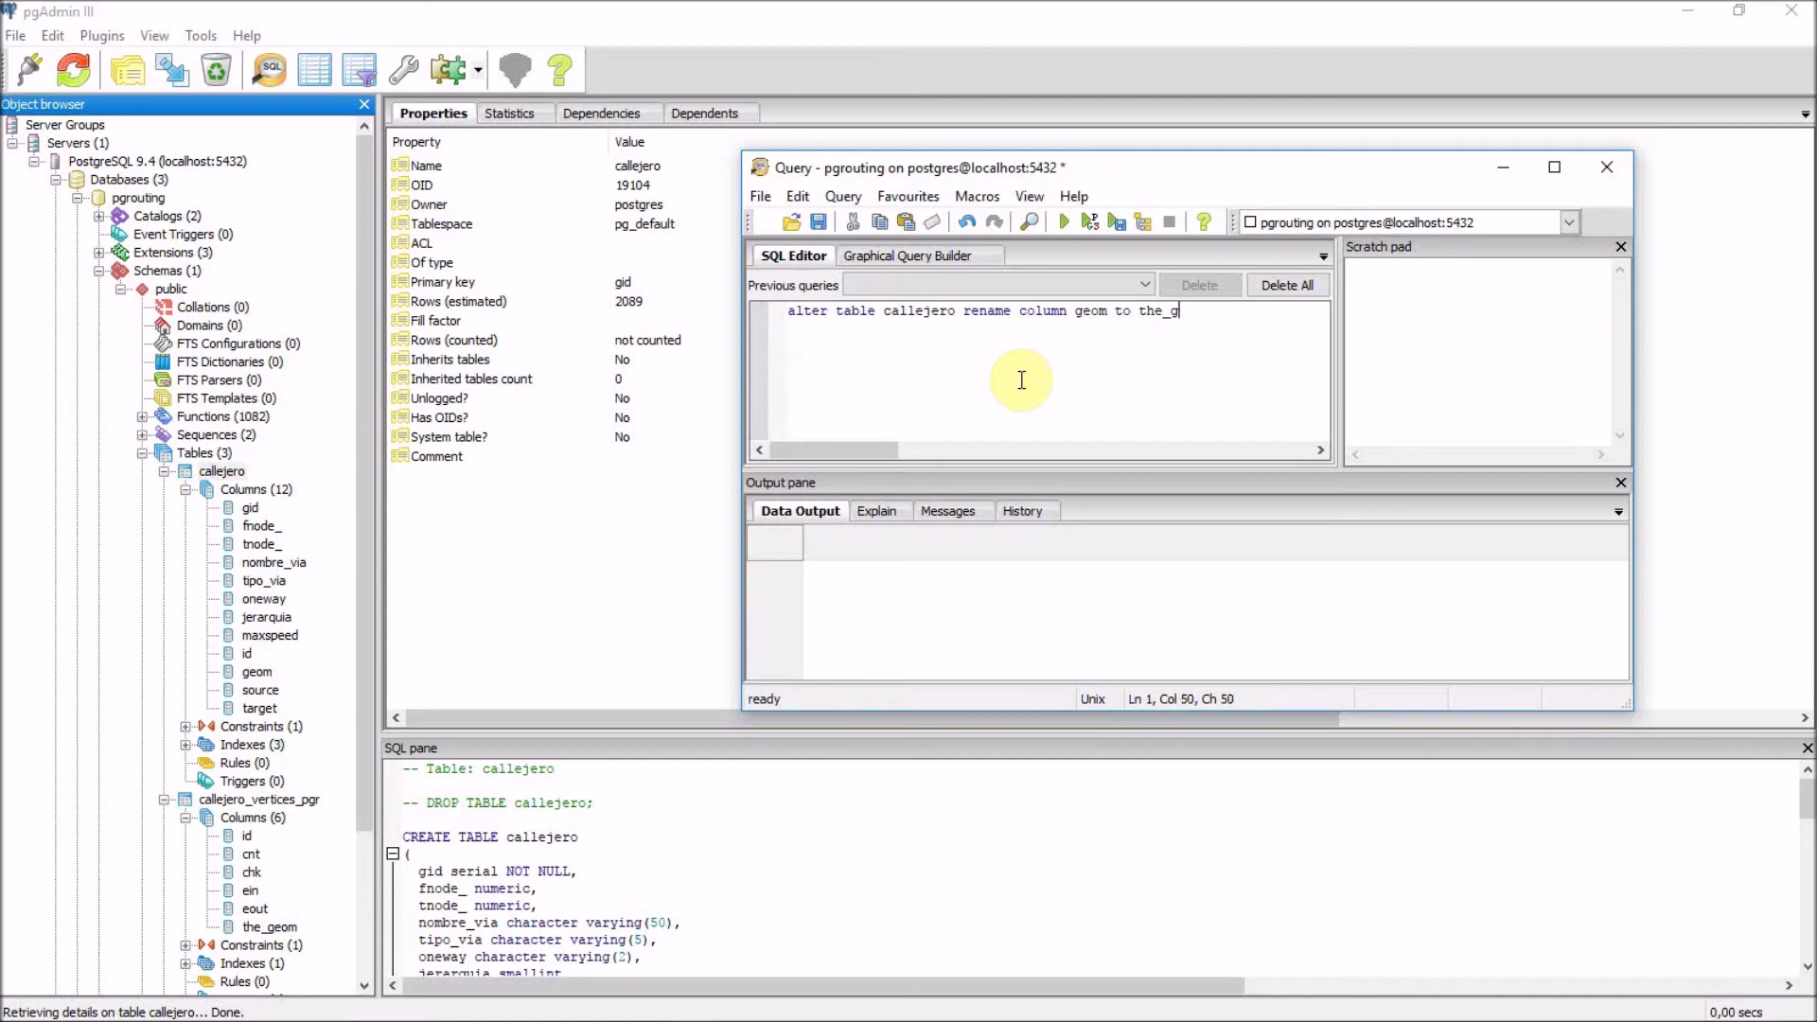
text(eom;)
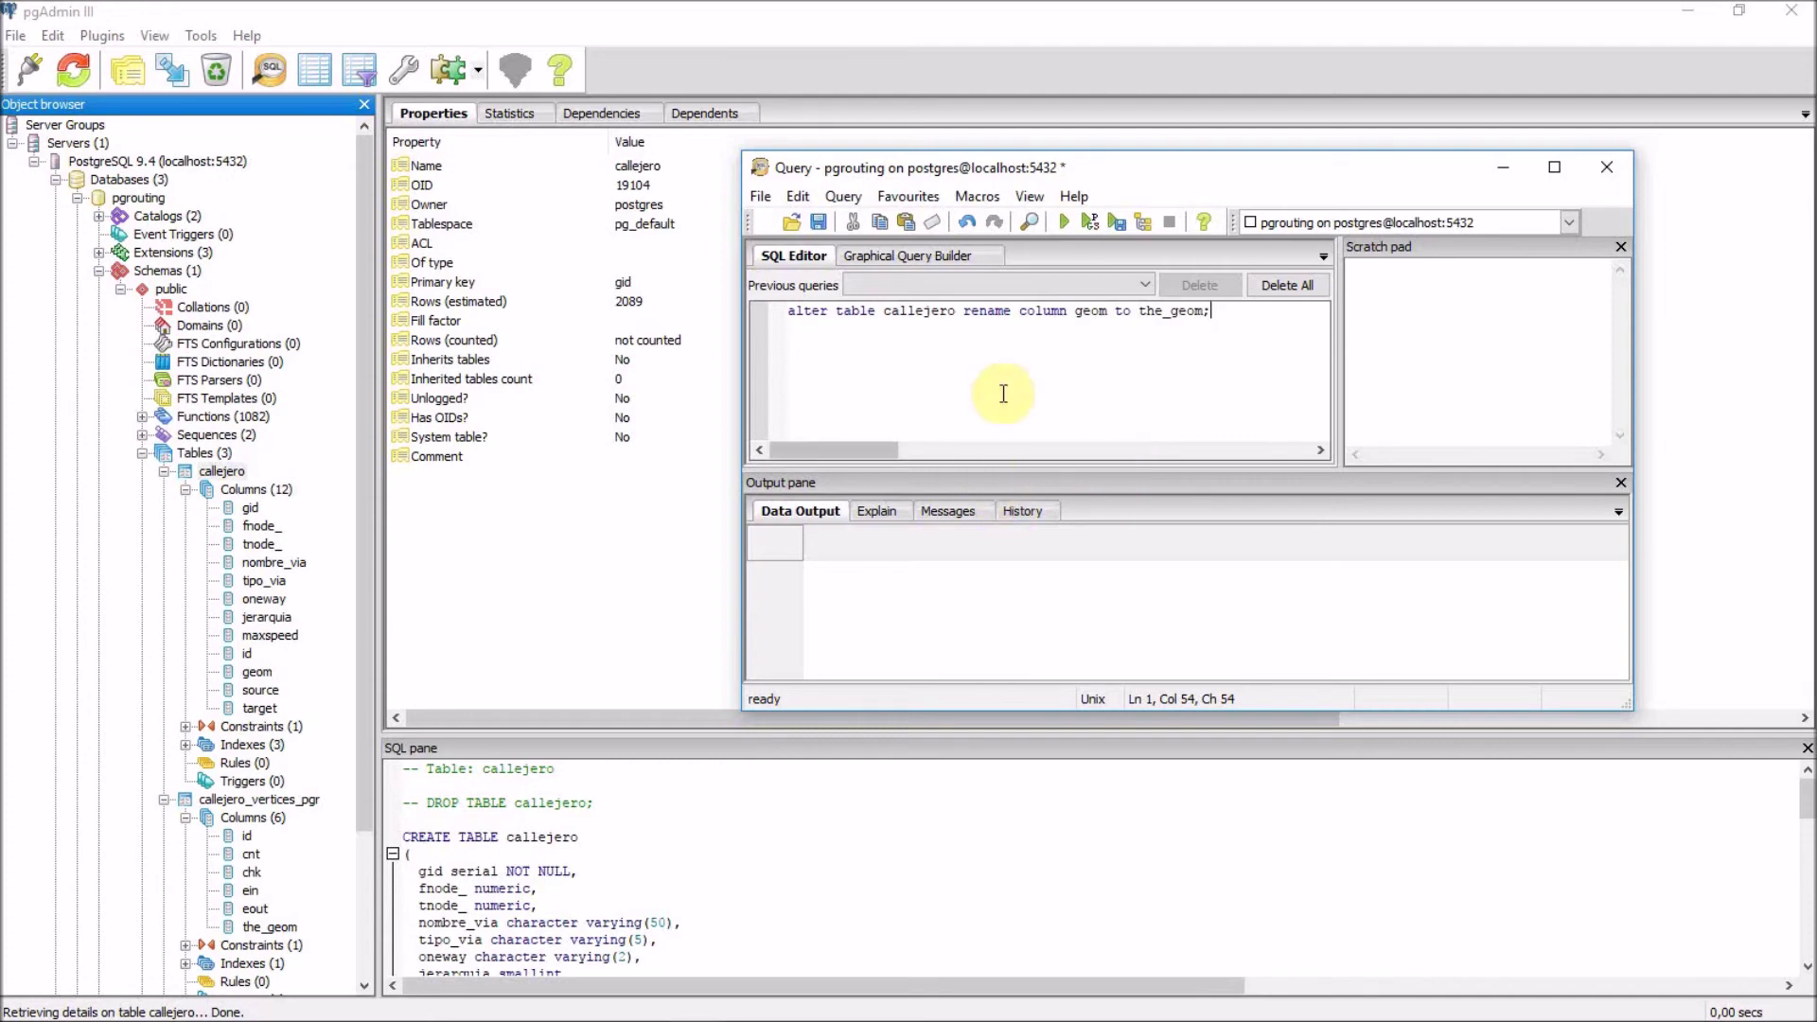
click(1062, 231)
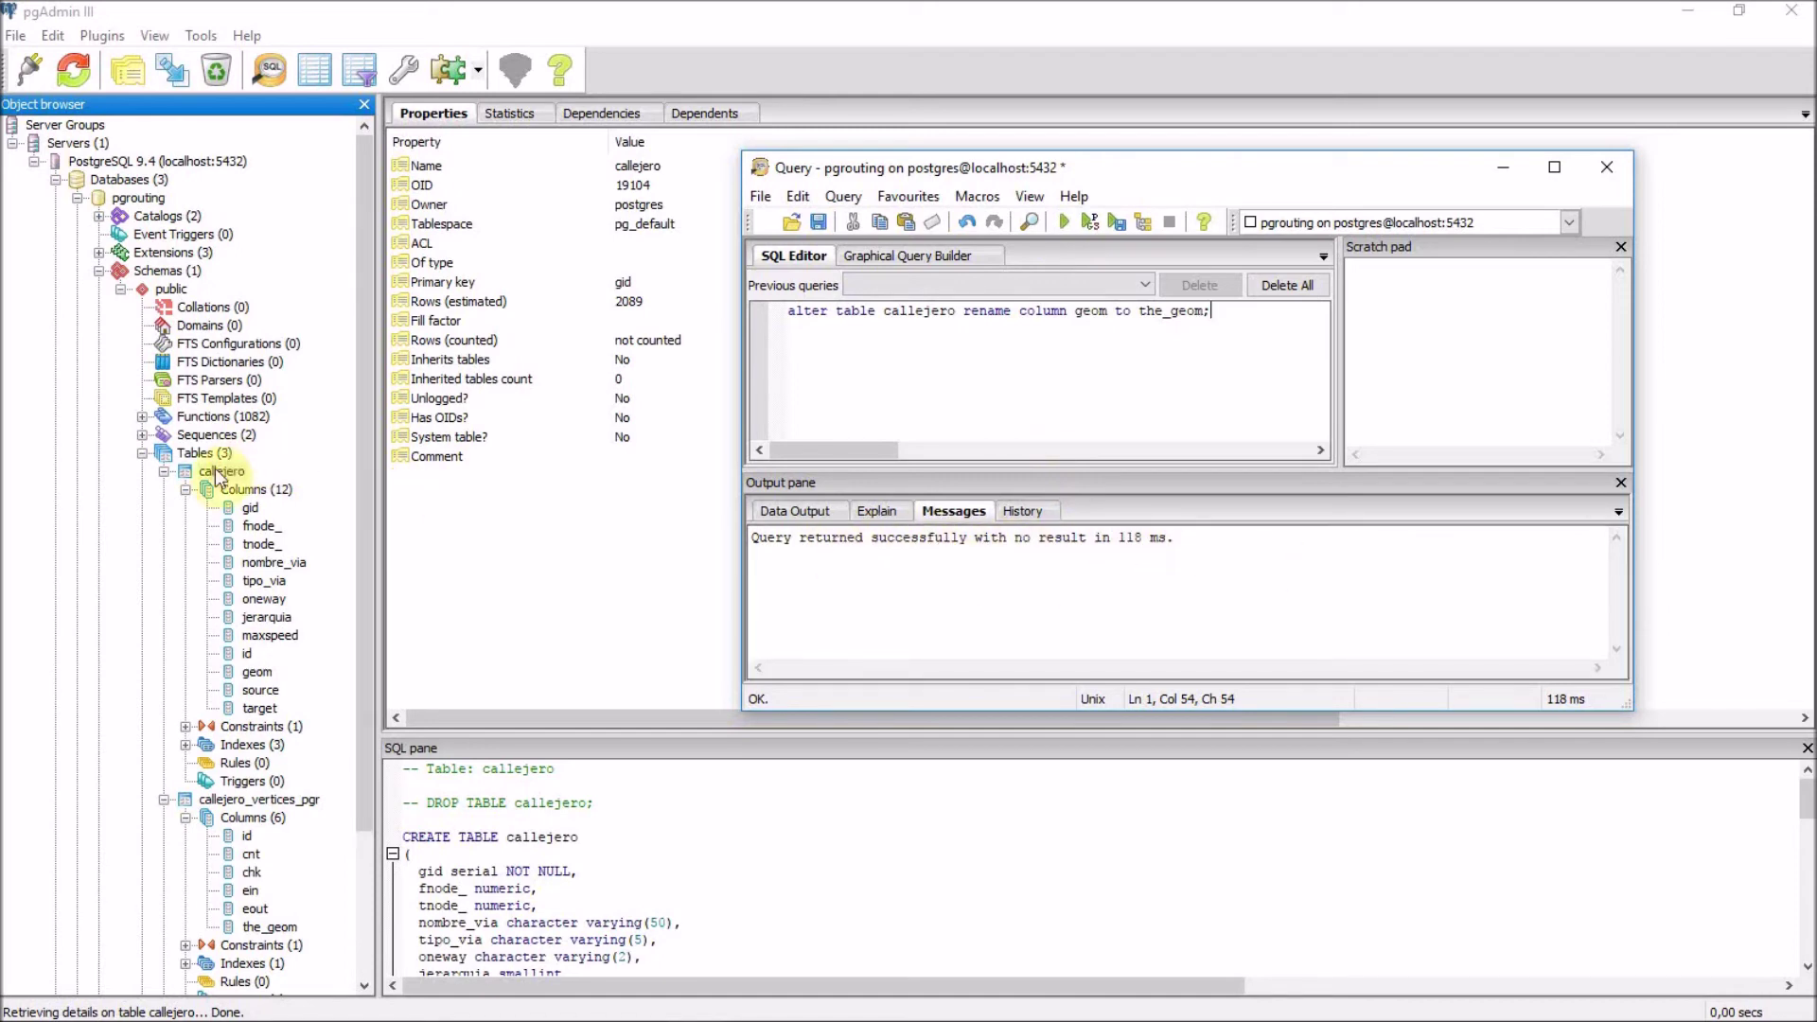
click(1609, 168)
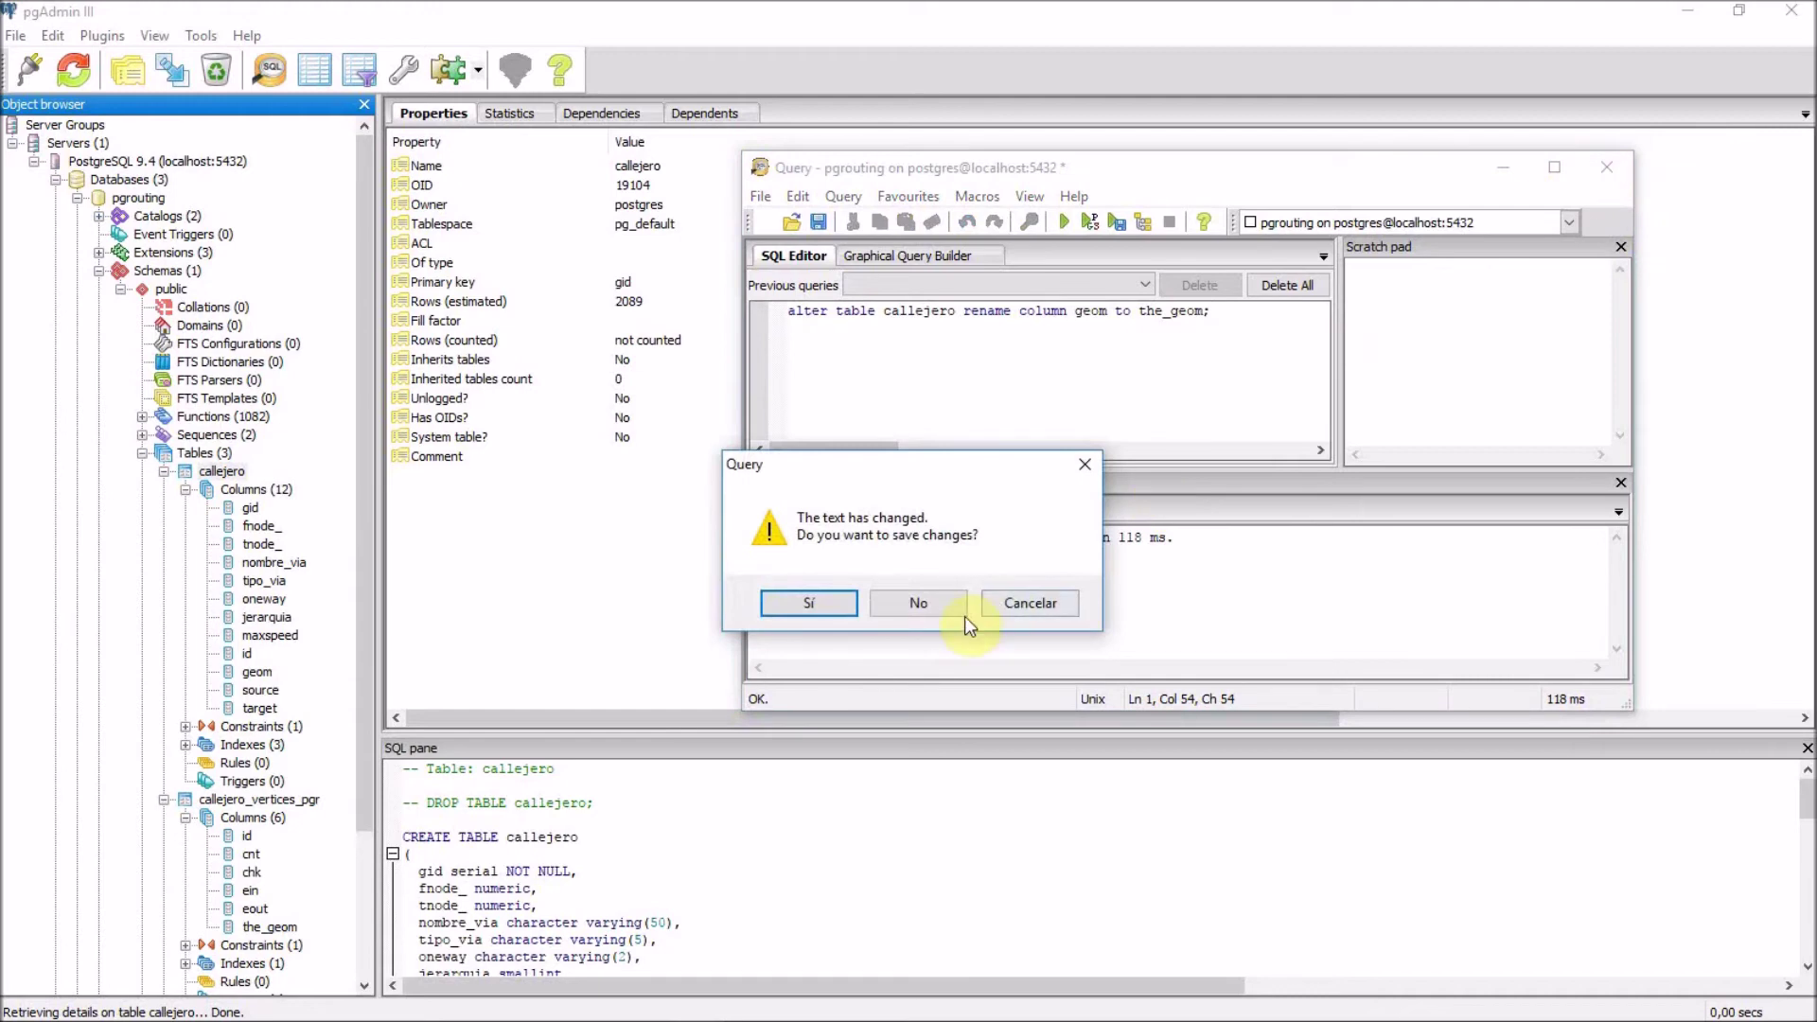
click(920, 606)
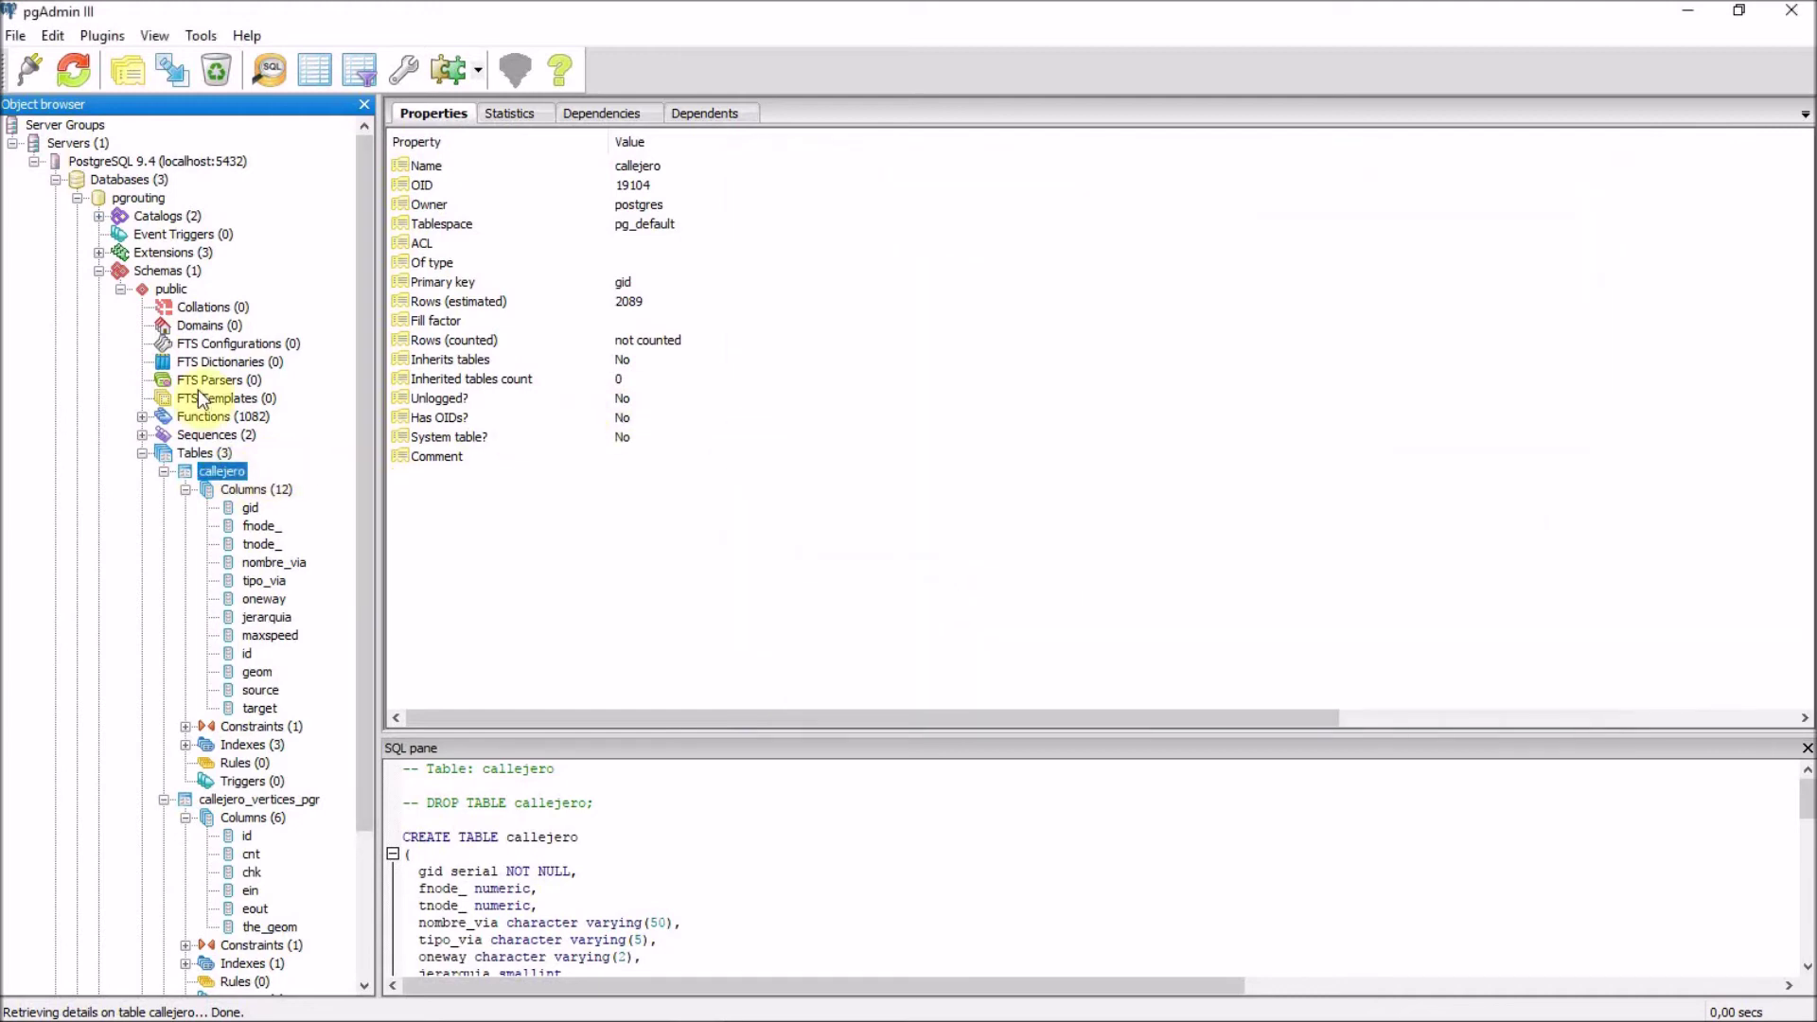
click(73, 69)
click(267, 673)
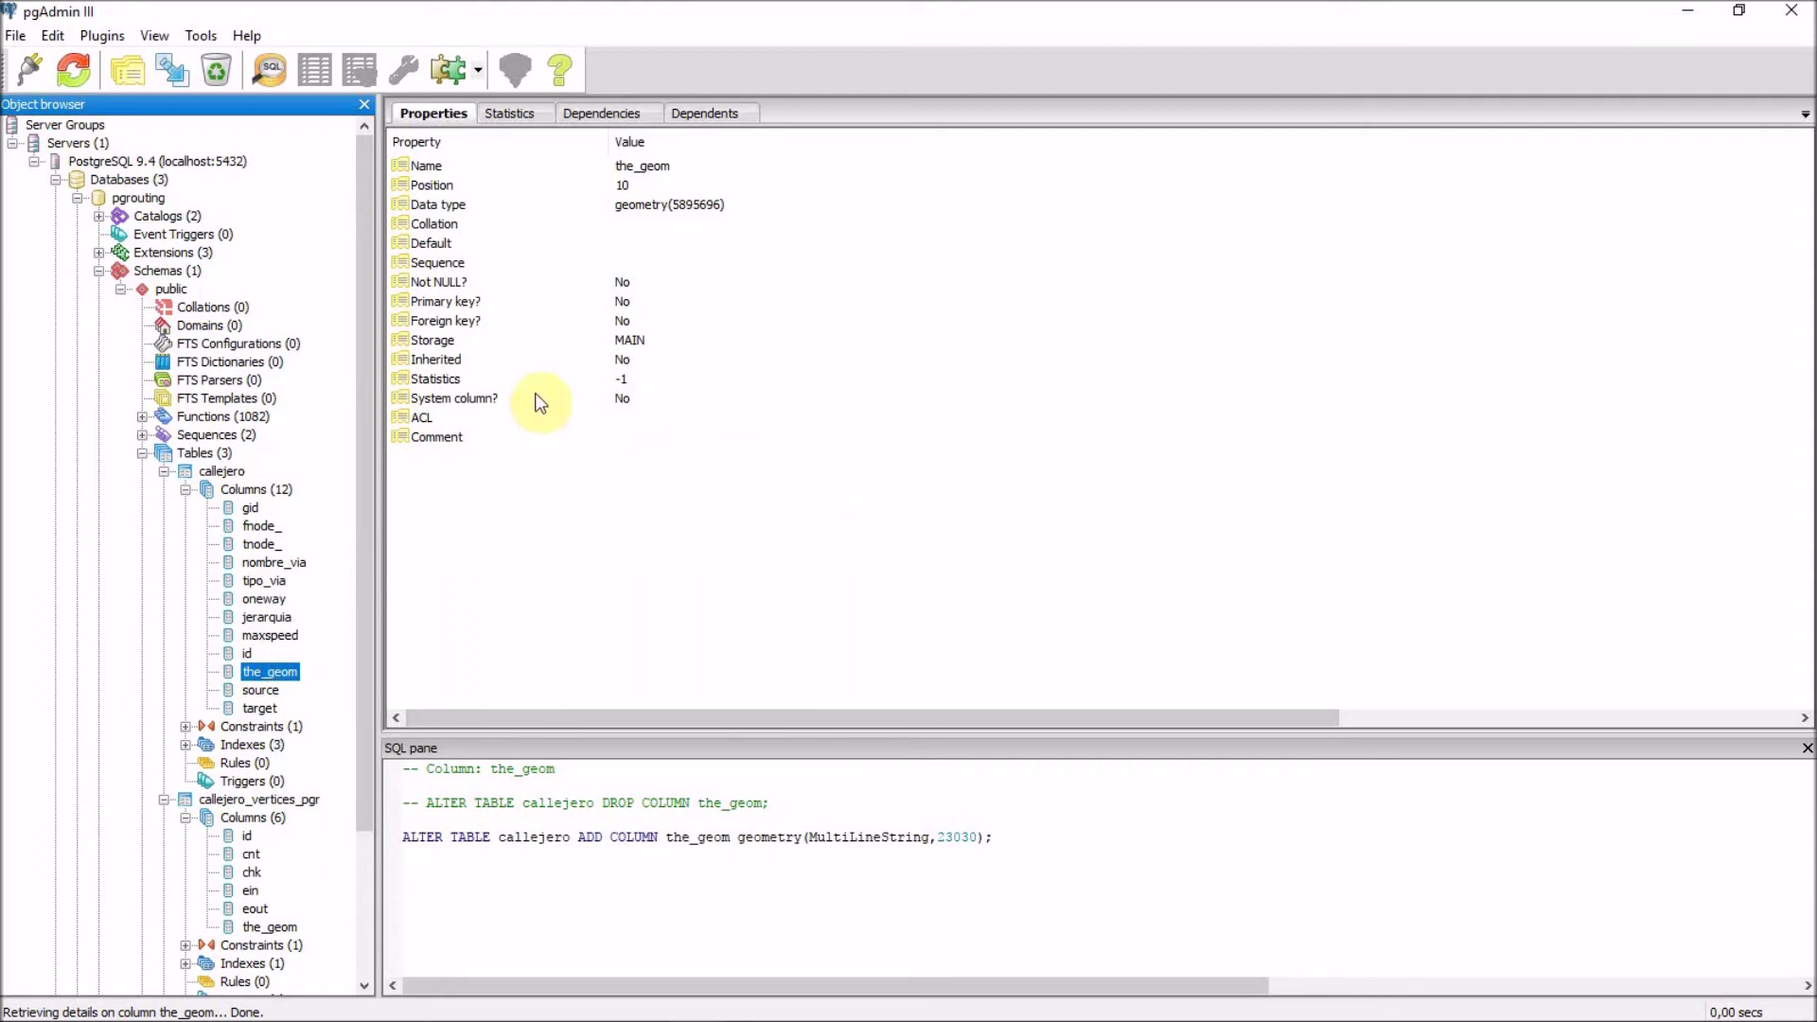
click(142, 453)
click(142, 453)
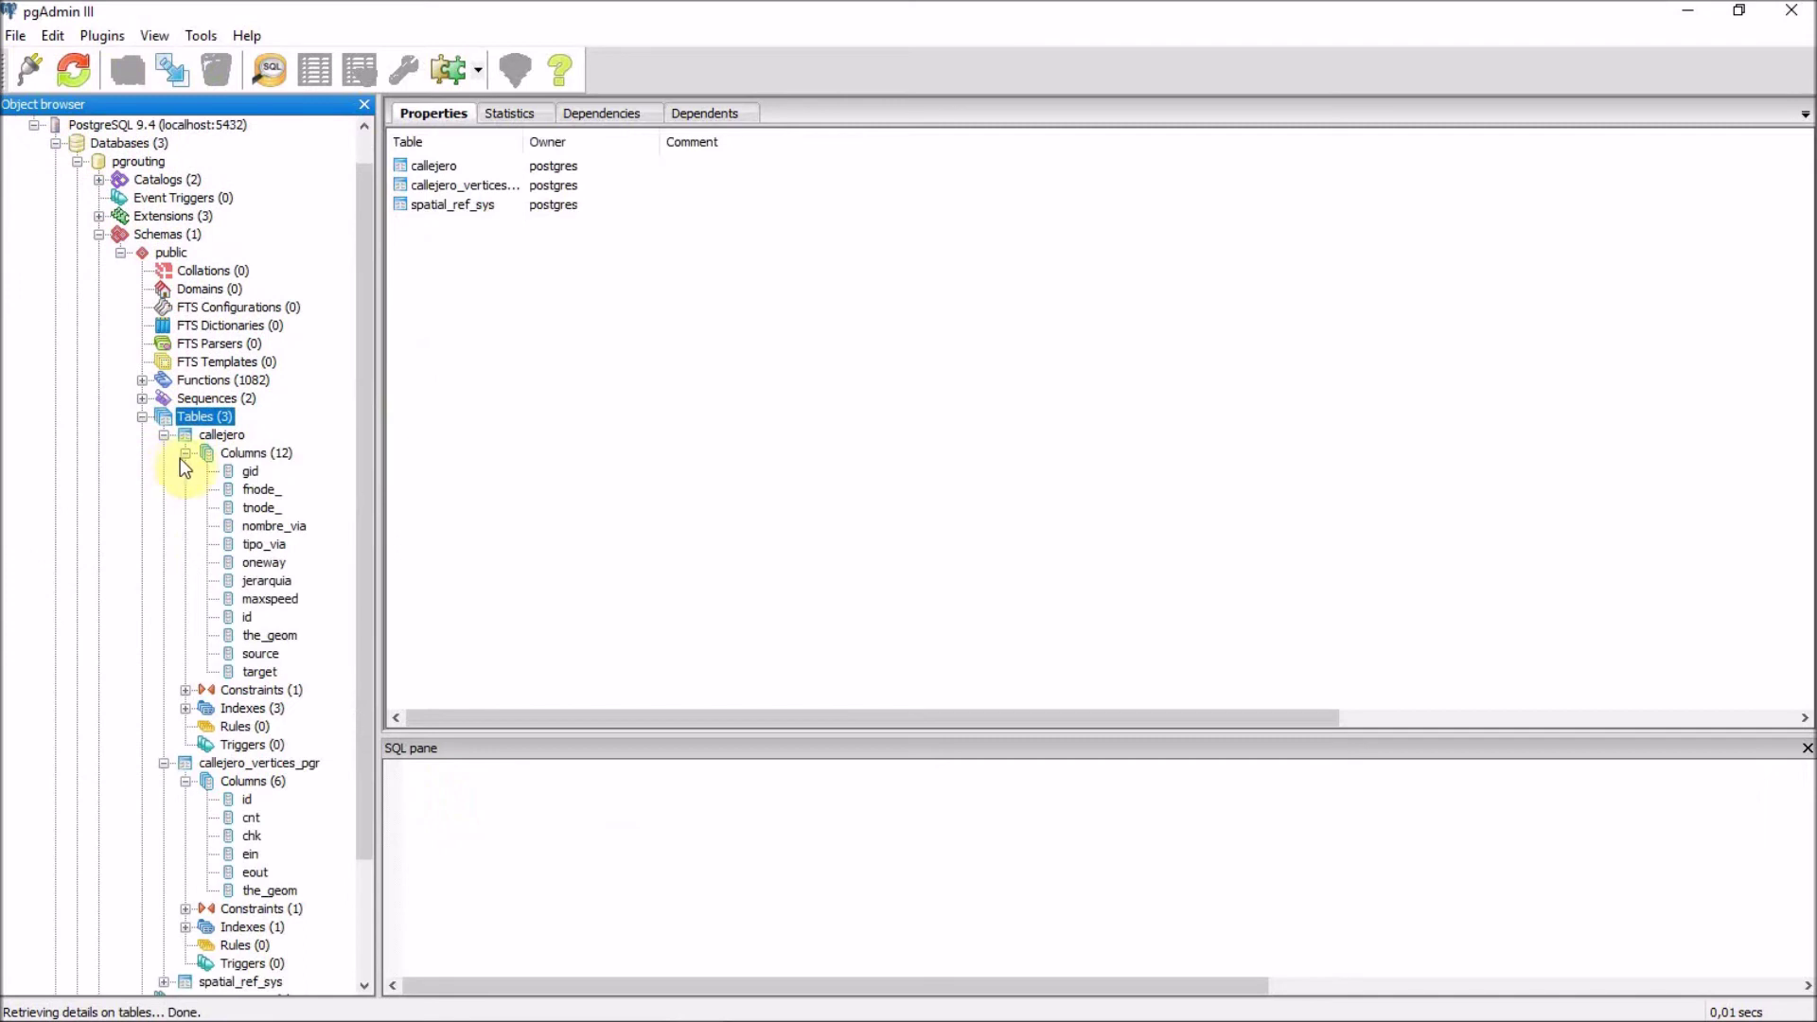
click(185, 452)
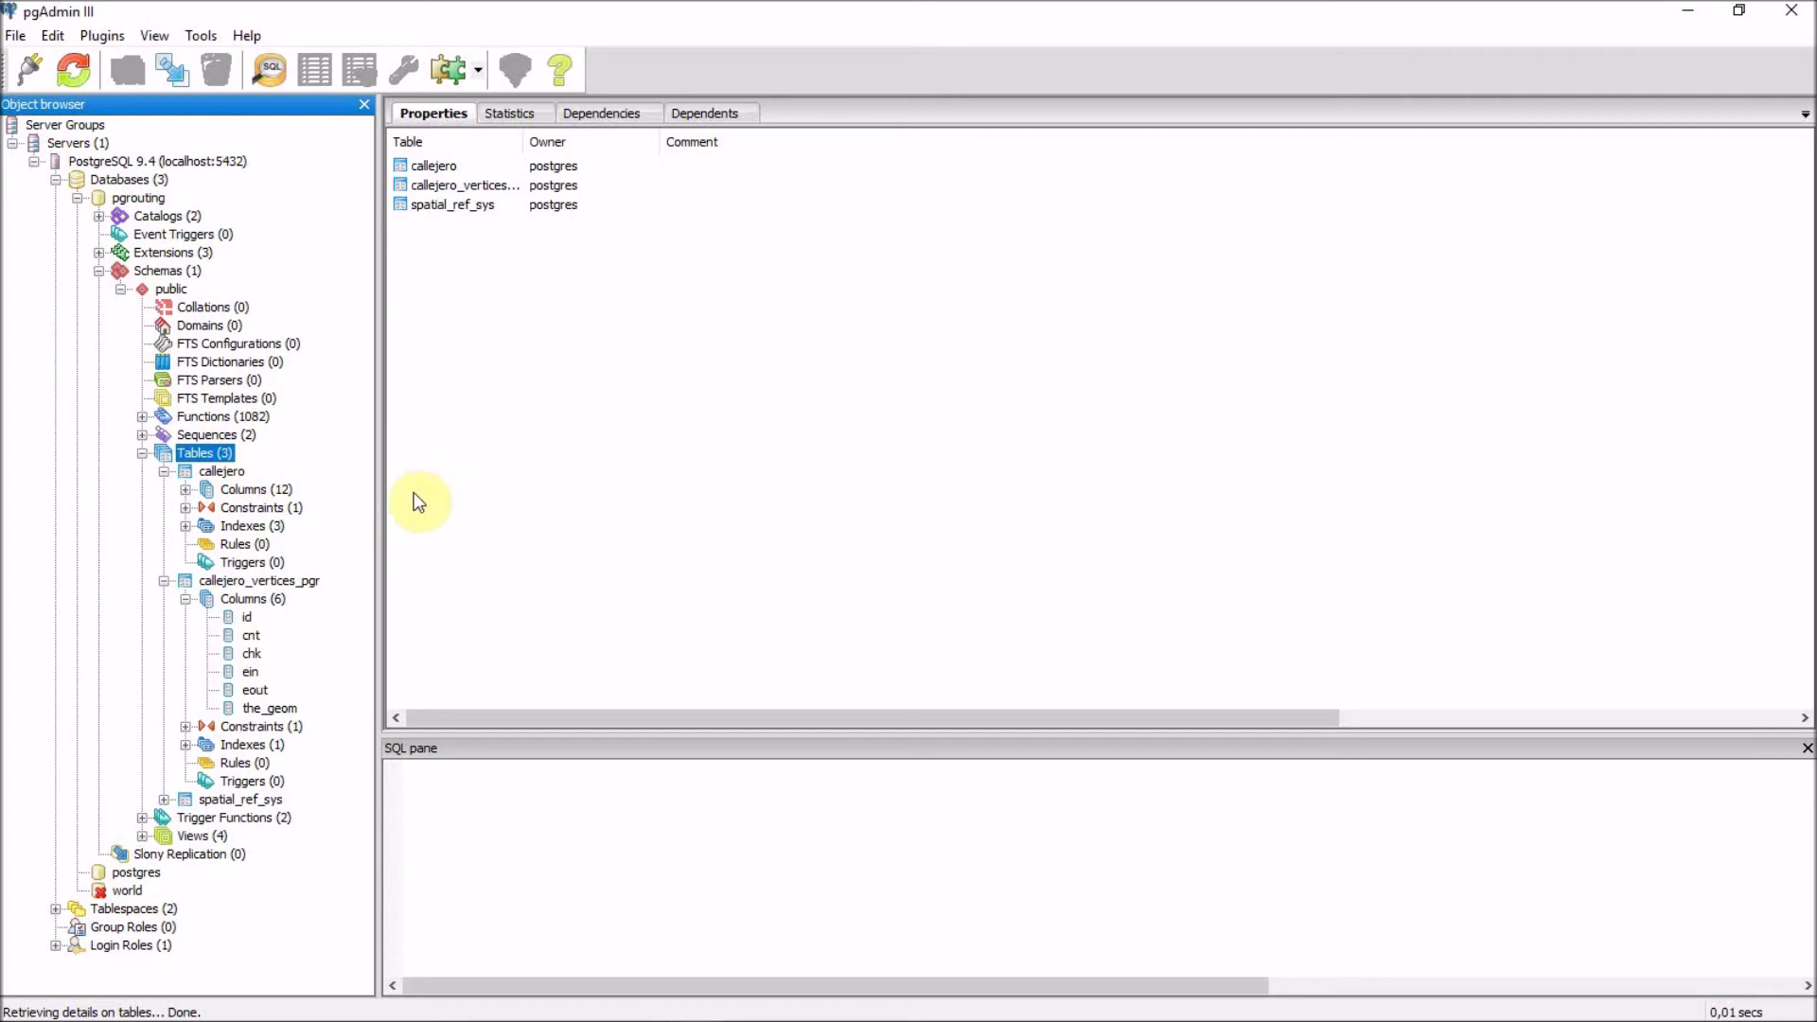
click(186, 489)
click(260, 600)
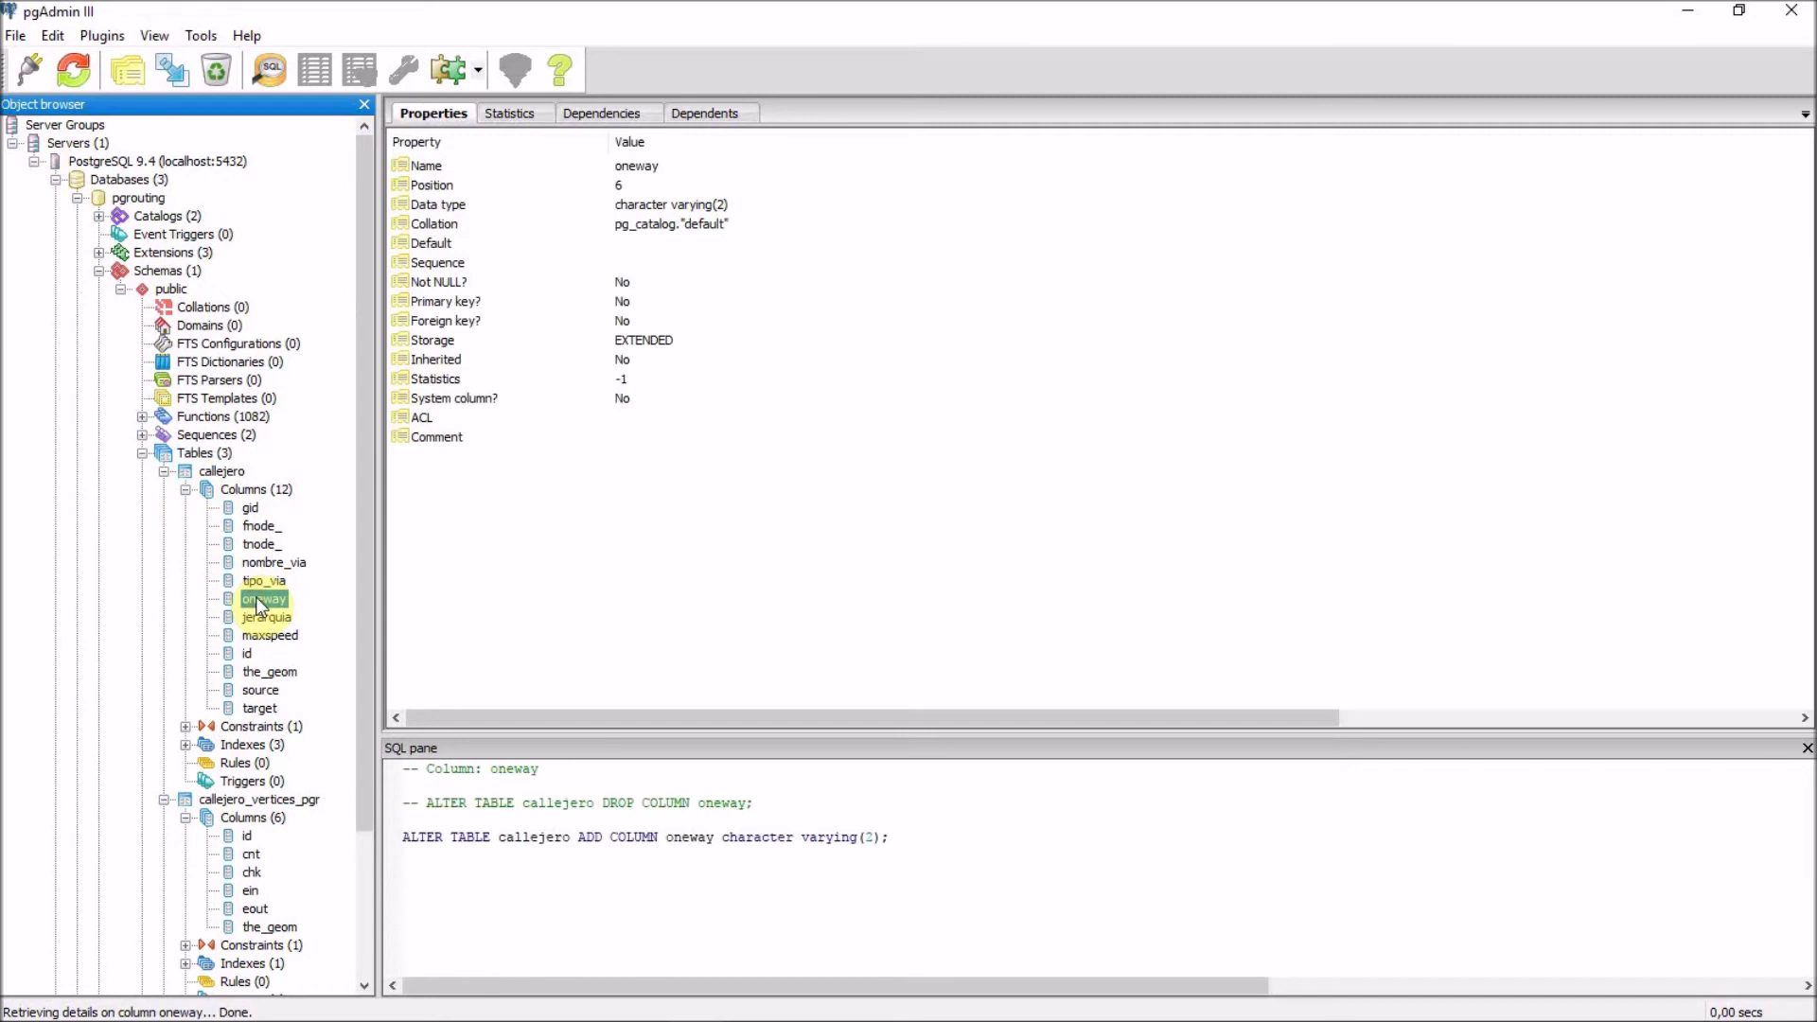
right_click(223, 458)
Open the top 100 rows of the callejero table in a data grid.
click(219, 469)
right_click(219, 469)
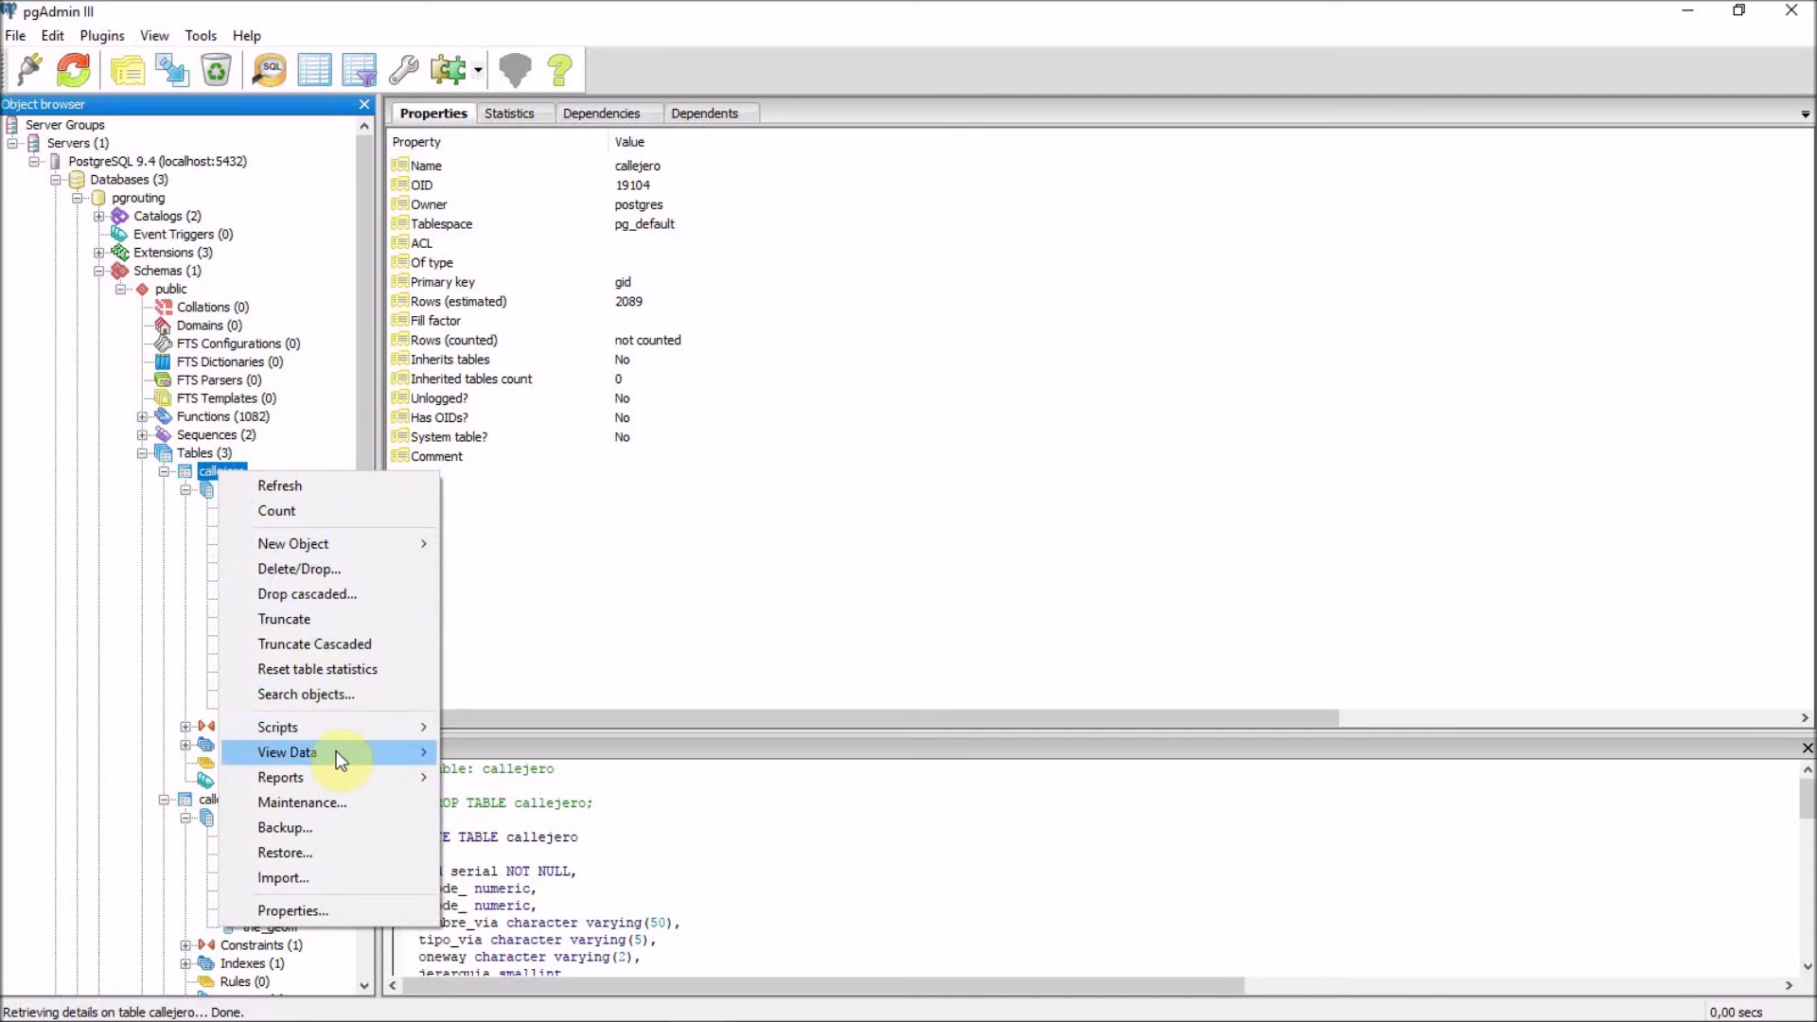
mouse_move(336, 751)
click(489, 757)
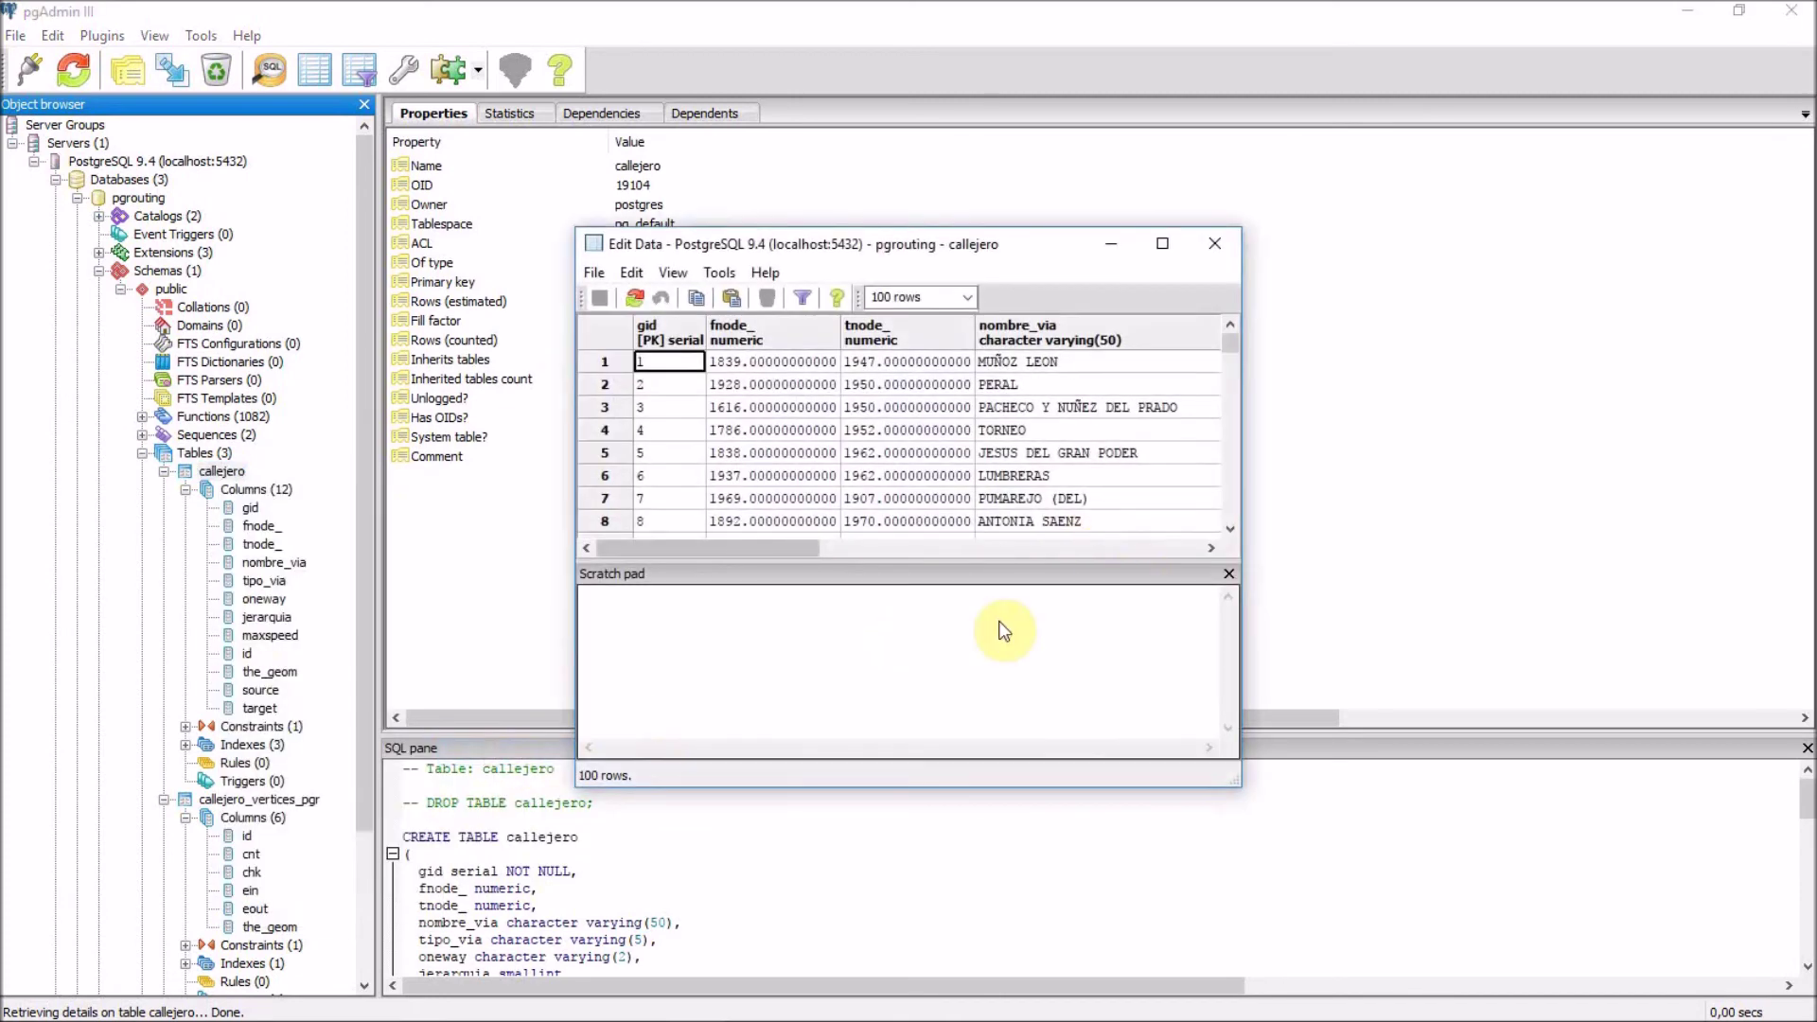
drag(763, 545, 995, 548)
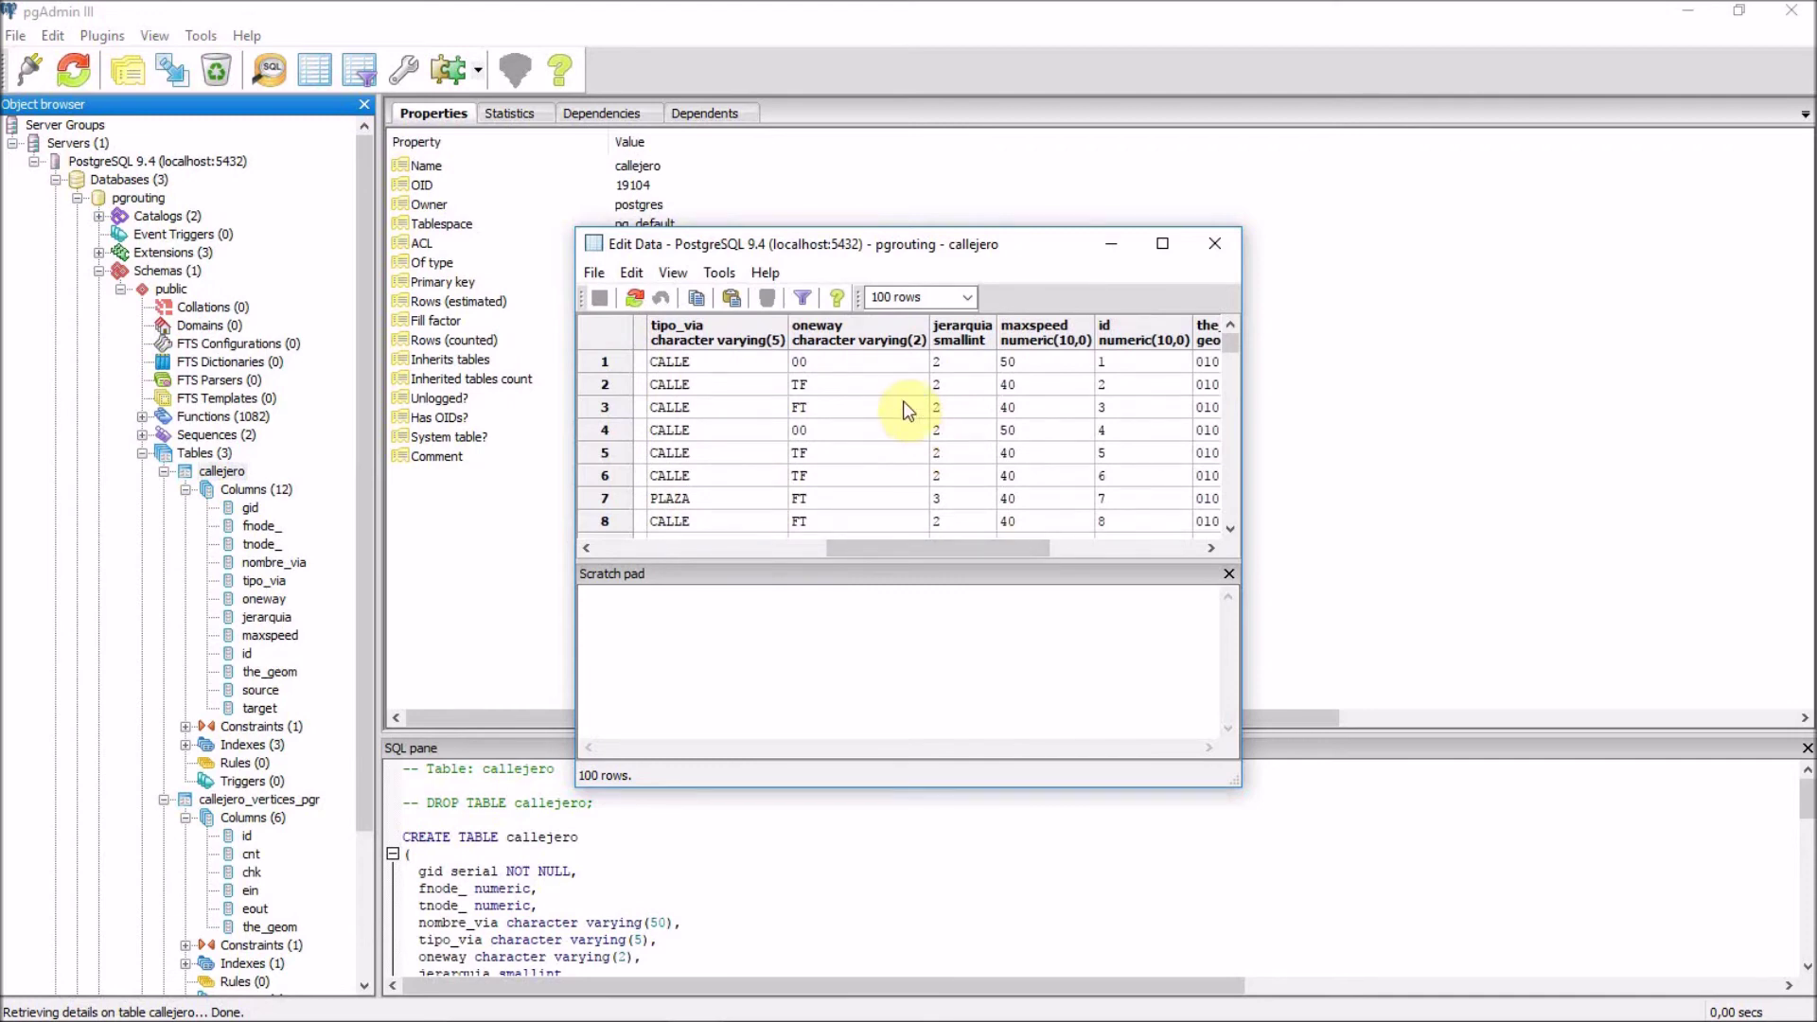
Check the oneway values 00, FT, TF and N, then close the grid and collapse Tables.
click(807, 361)
click(832, 407)
click(819, 456)
scroll(823, 466, down, 18)
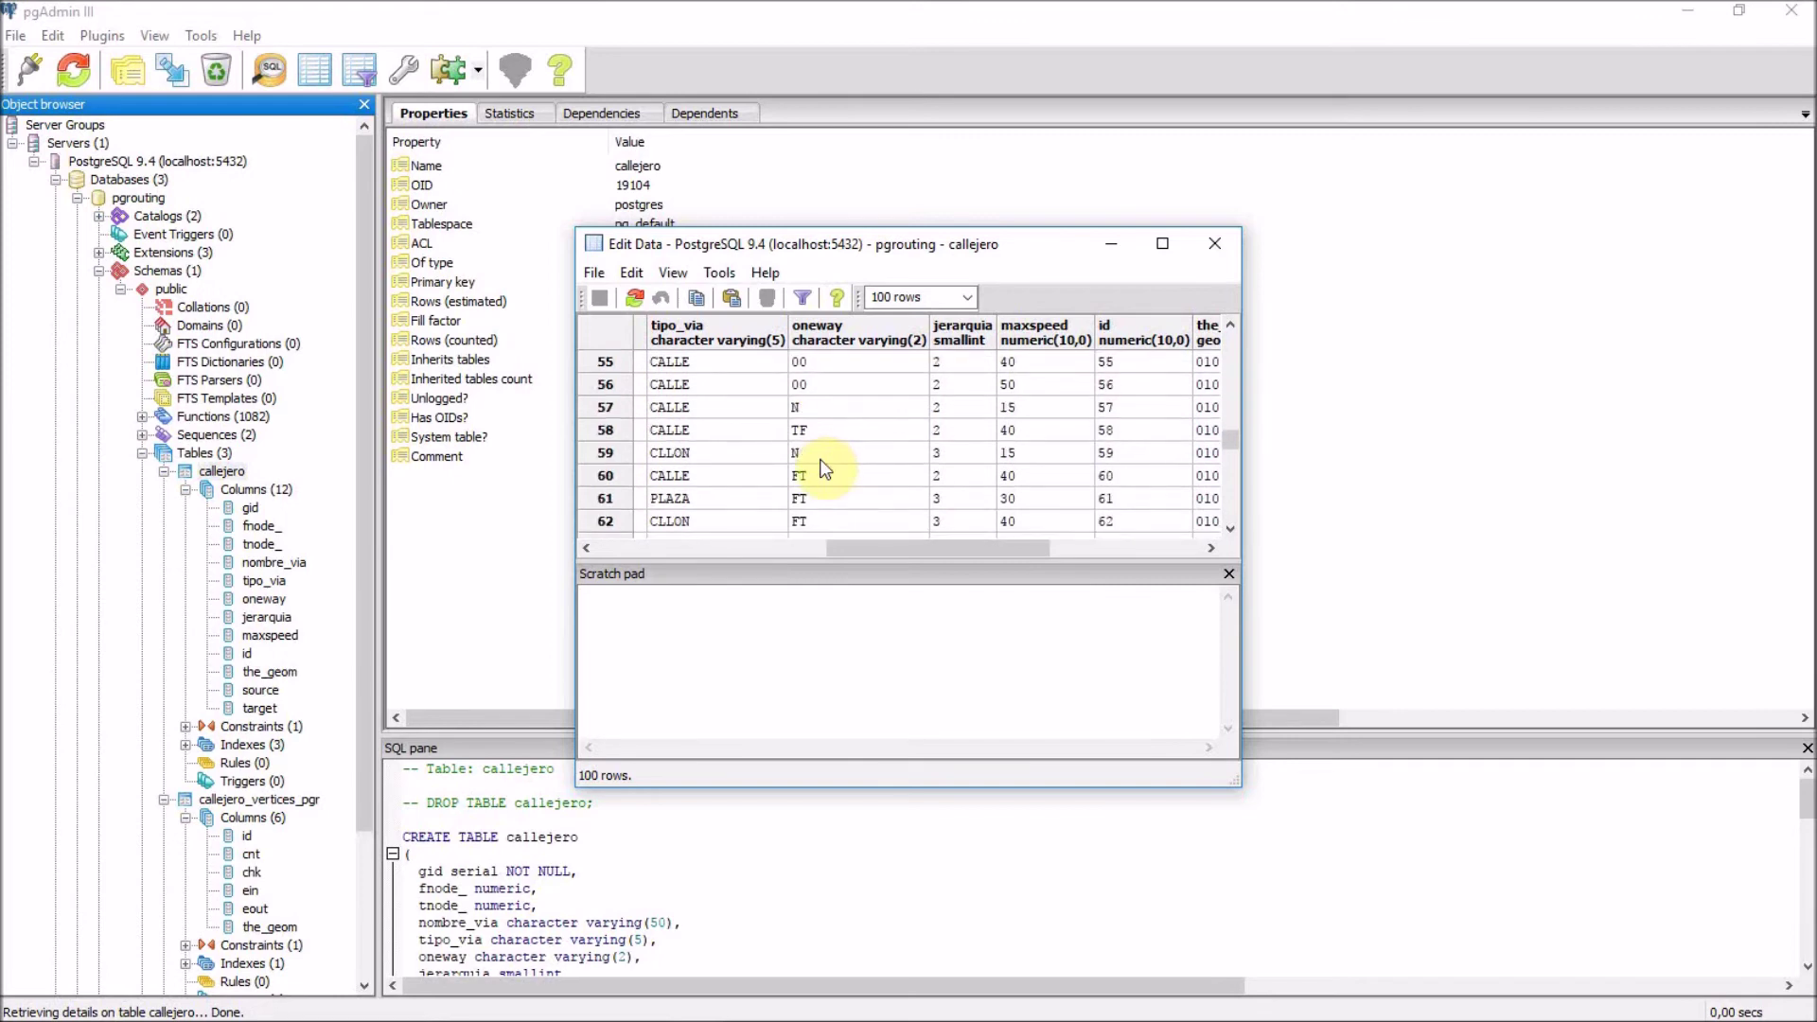
click(798, 452)
drag(917, 547, 1083, 555)
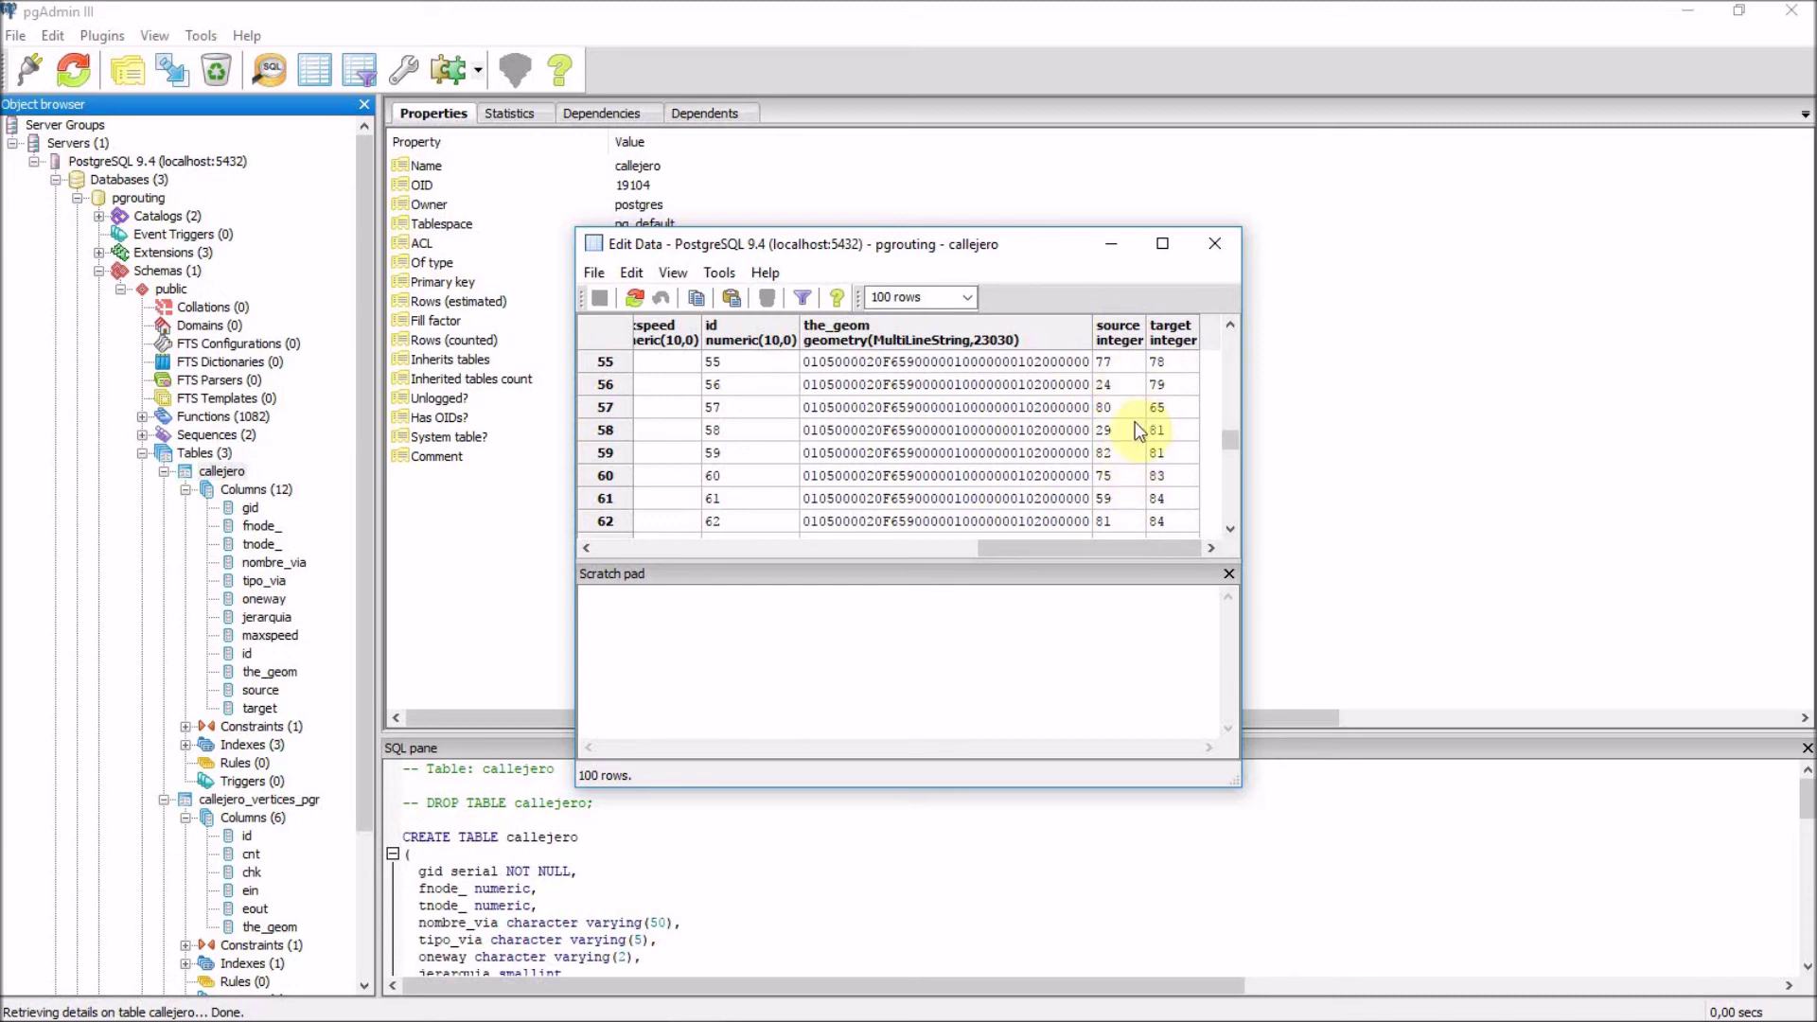
drag(1042, 553, 1007, 543)
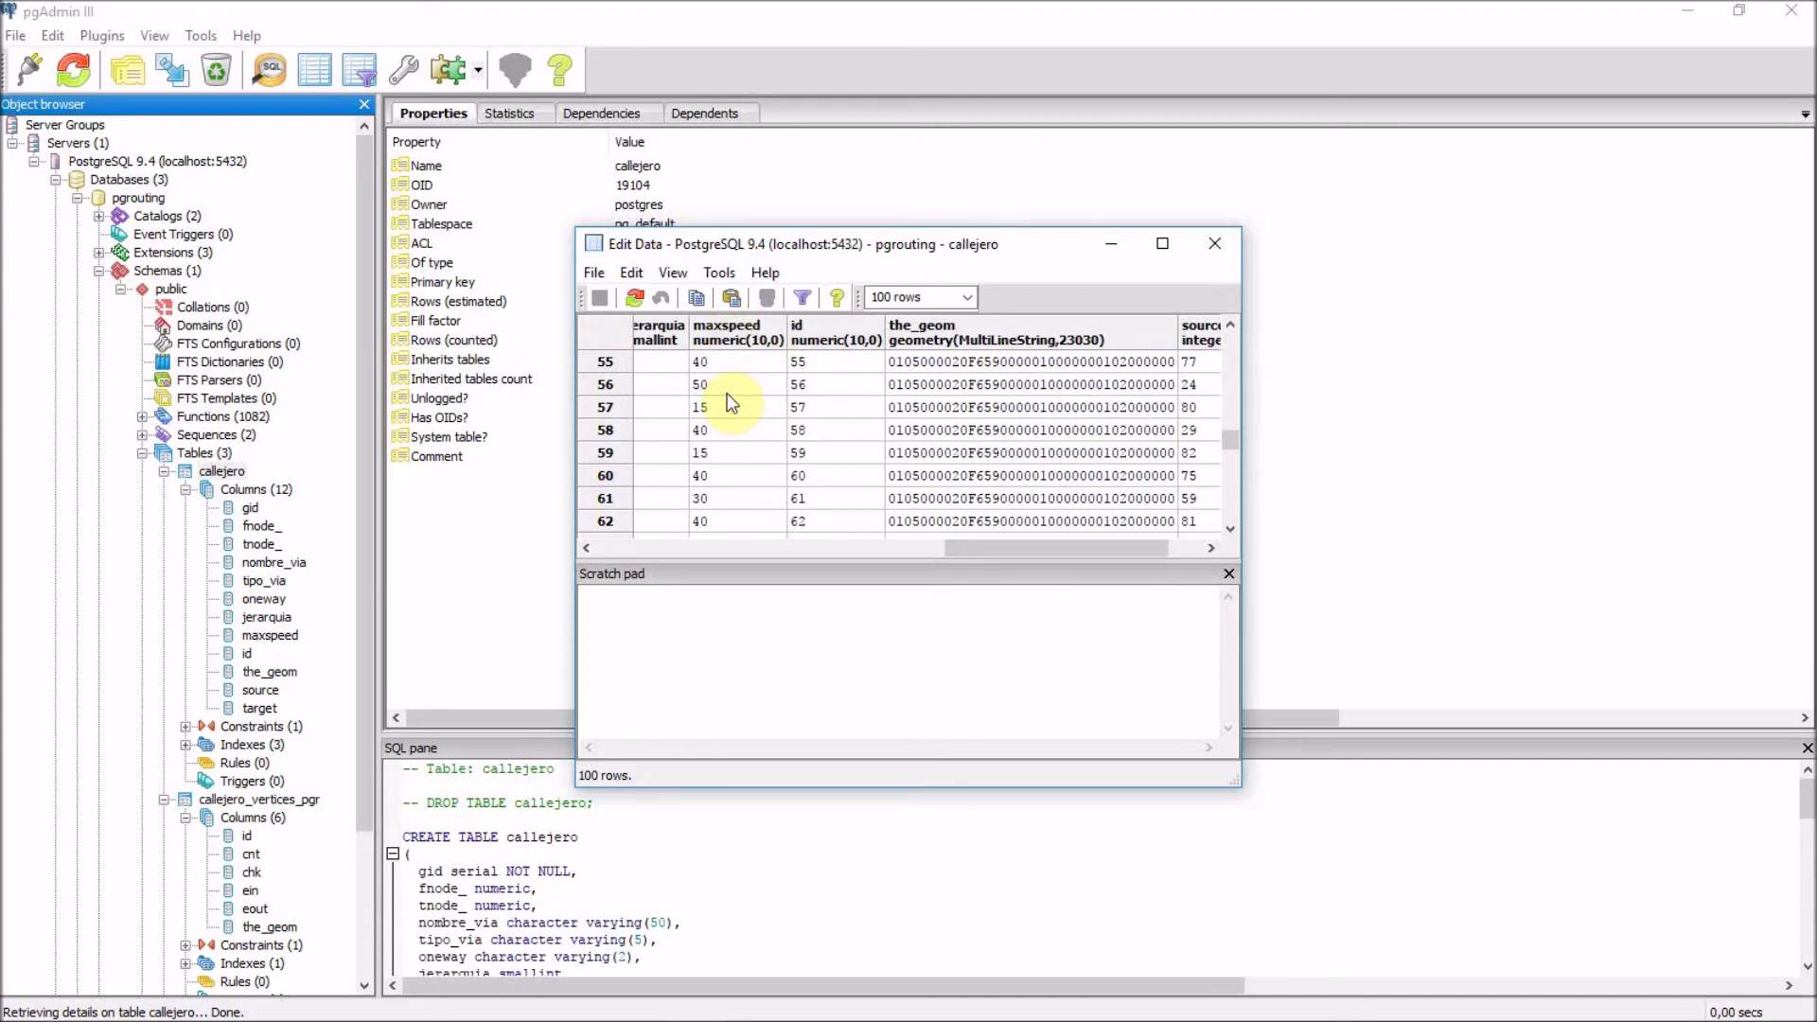
click(1214, 243)
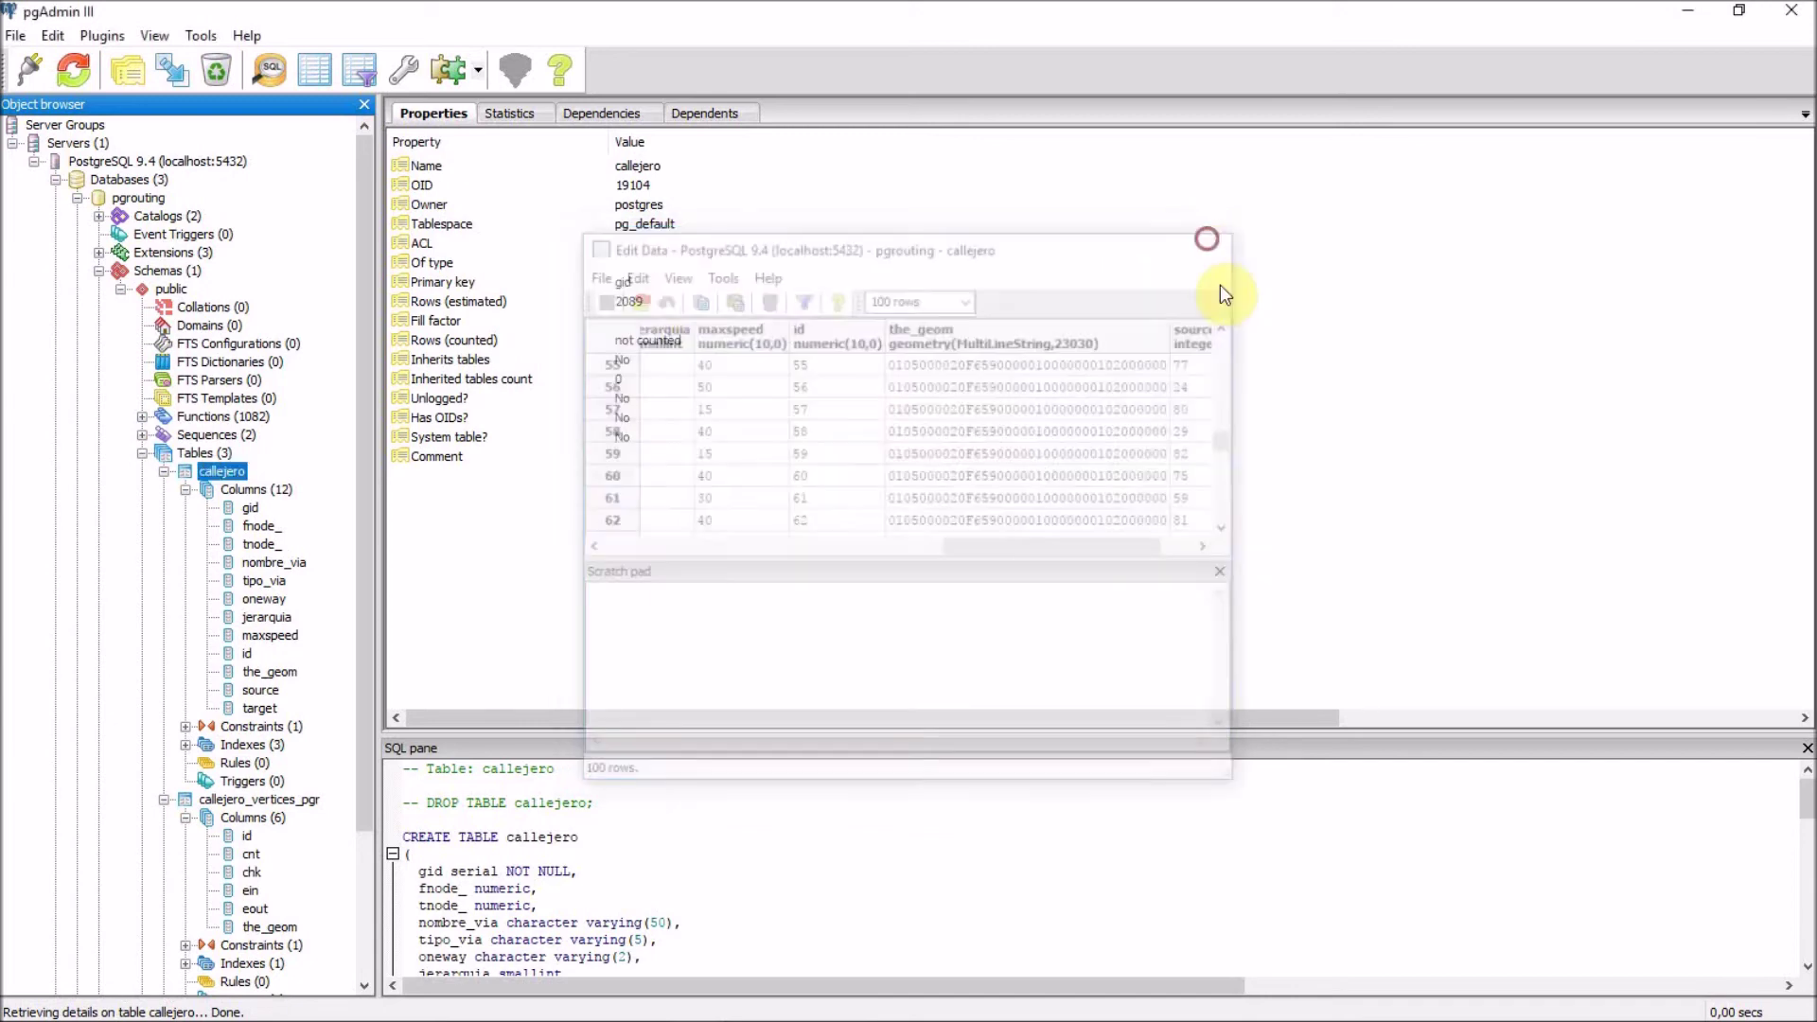
click(143, 454)
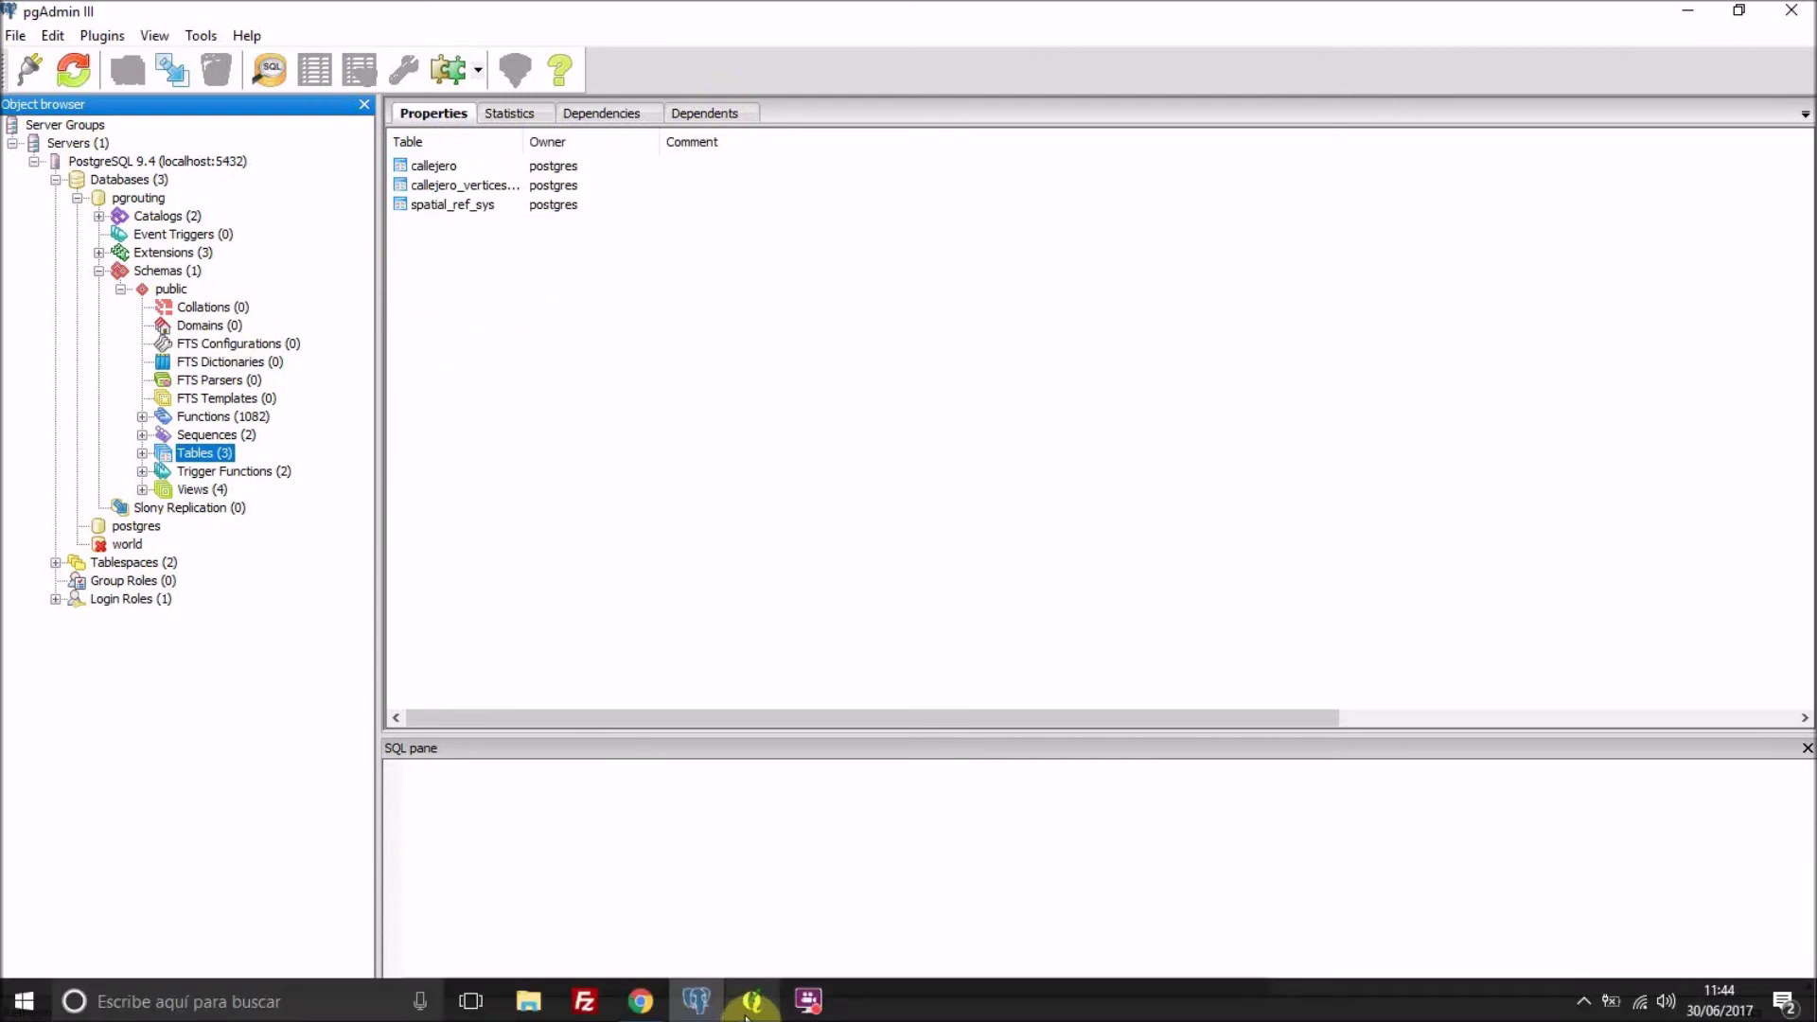
Switch from pgAdmin III to the QGIS window via the taskbar.
click(751, 1001)
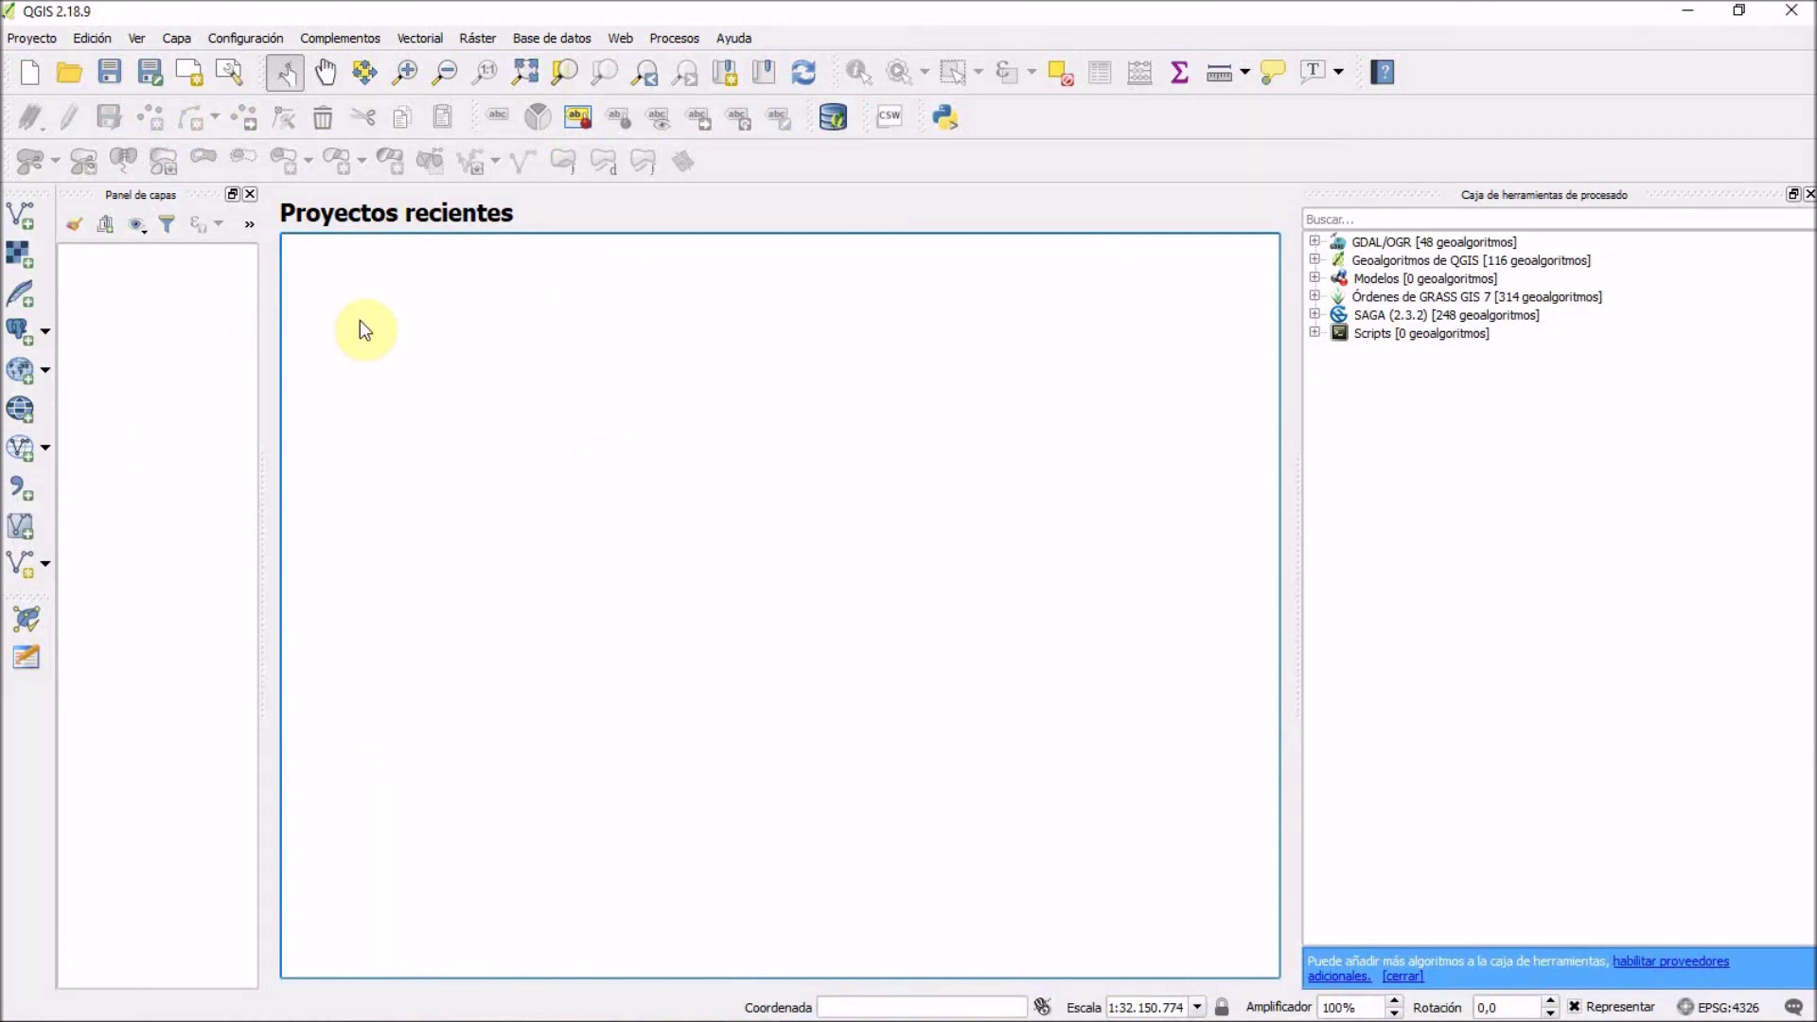
Widen the Layers panel slightly and open the Añadir tabla(s) PostGIS dialog.
drag(261, 310, 299, 328)
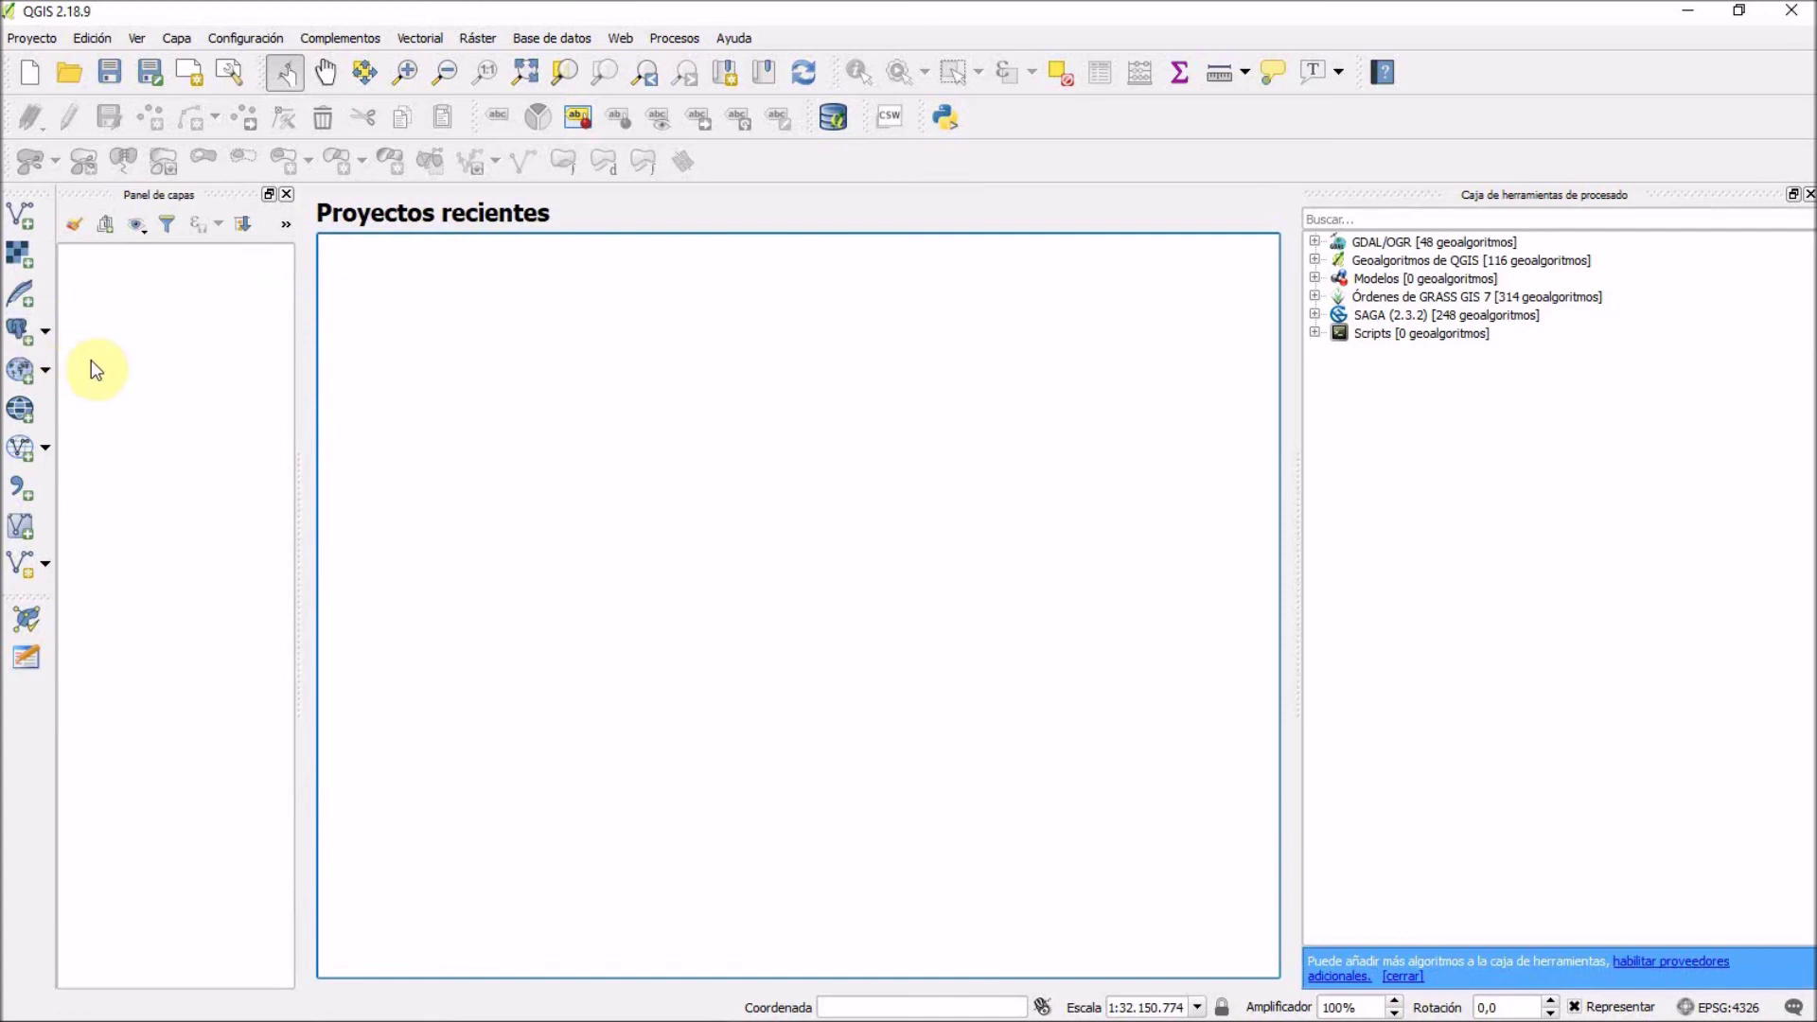
click(21, 333)
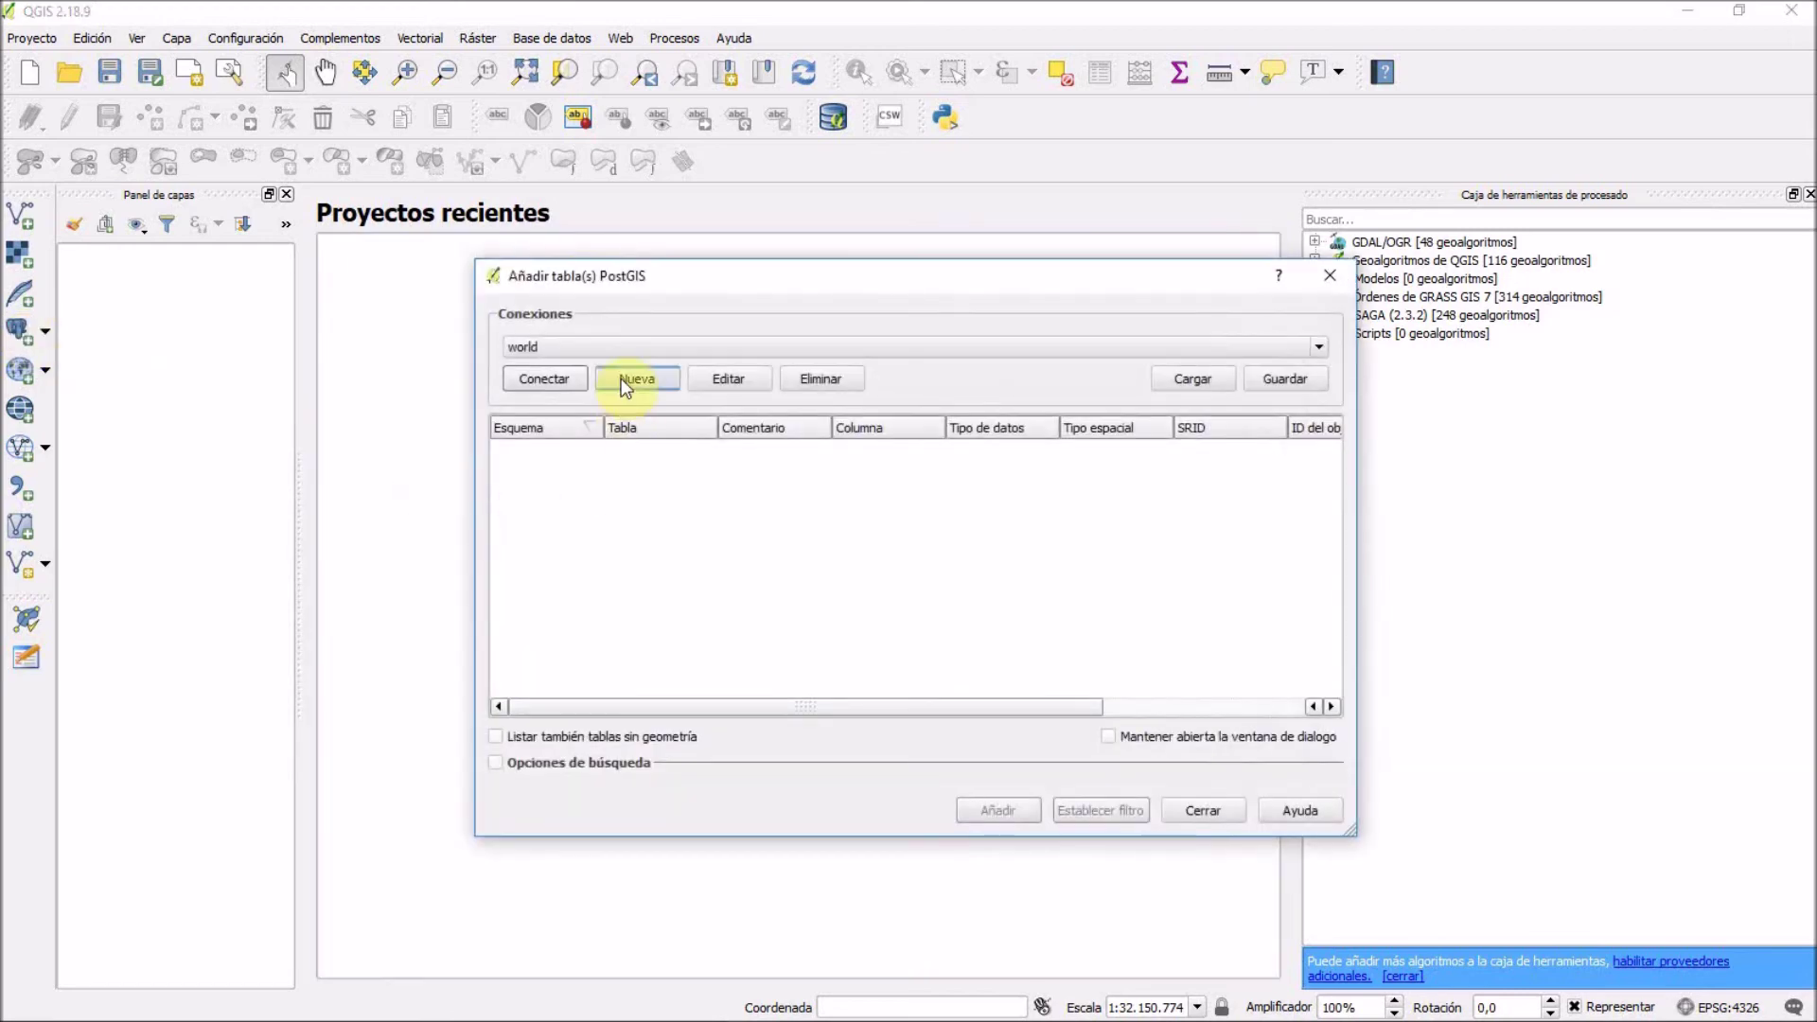
Define a new PostGIS connection pgrouting: host 'localhsot', database pgrouting, user postgres, saved password.
click(649, 381)
click(935, 276)
text(pgrouting)
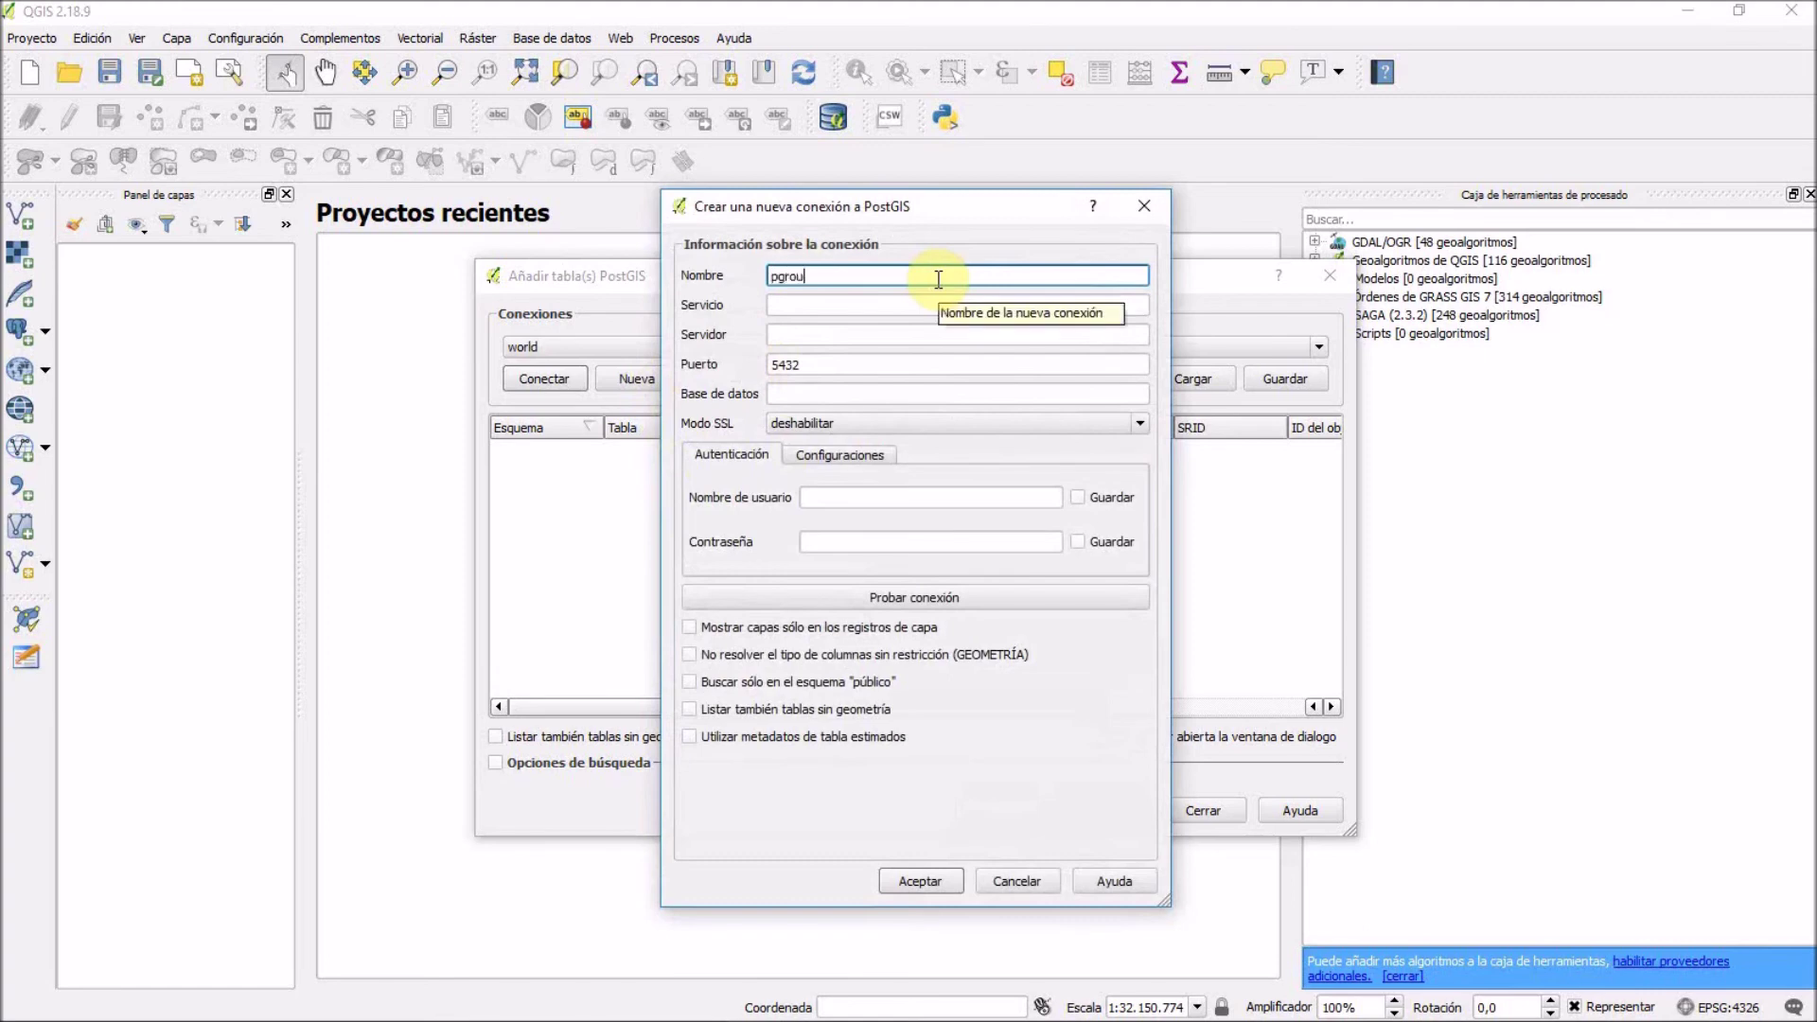
key(Tab)
key(Tab)
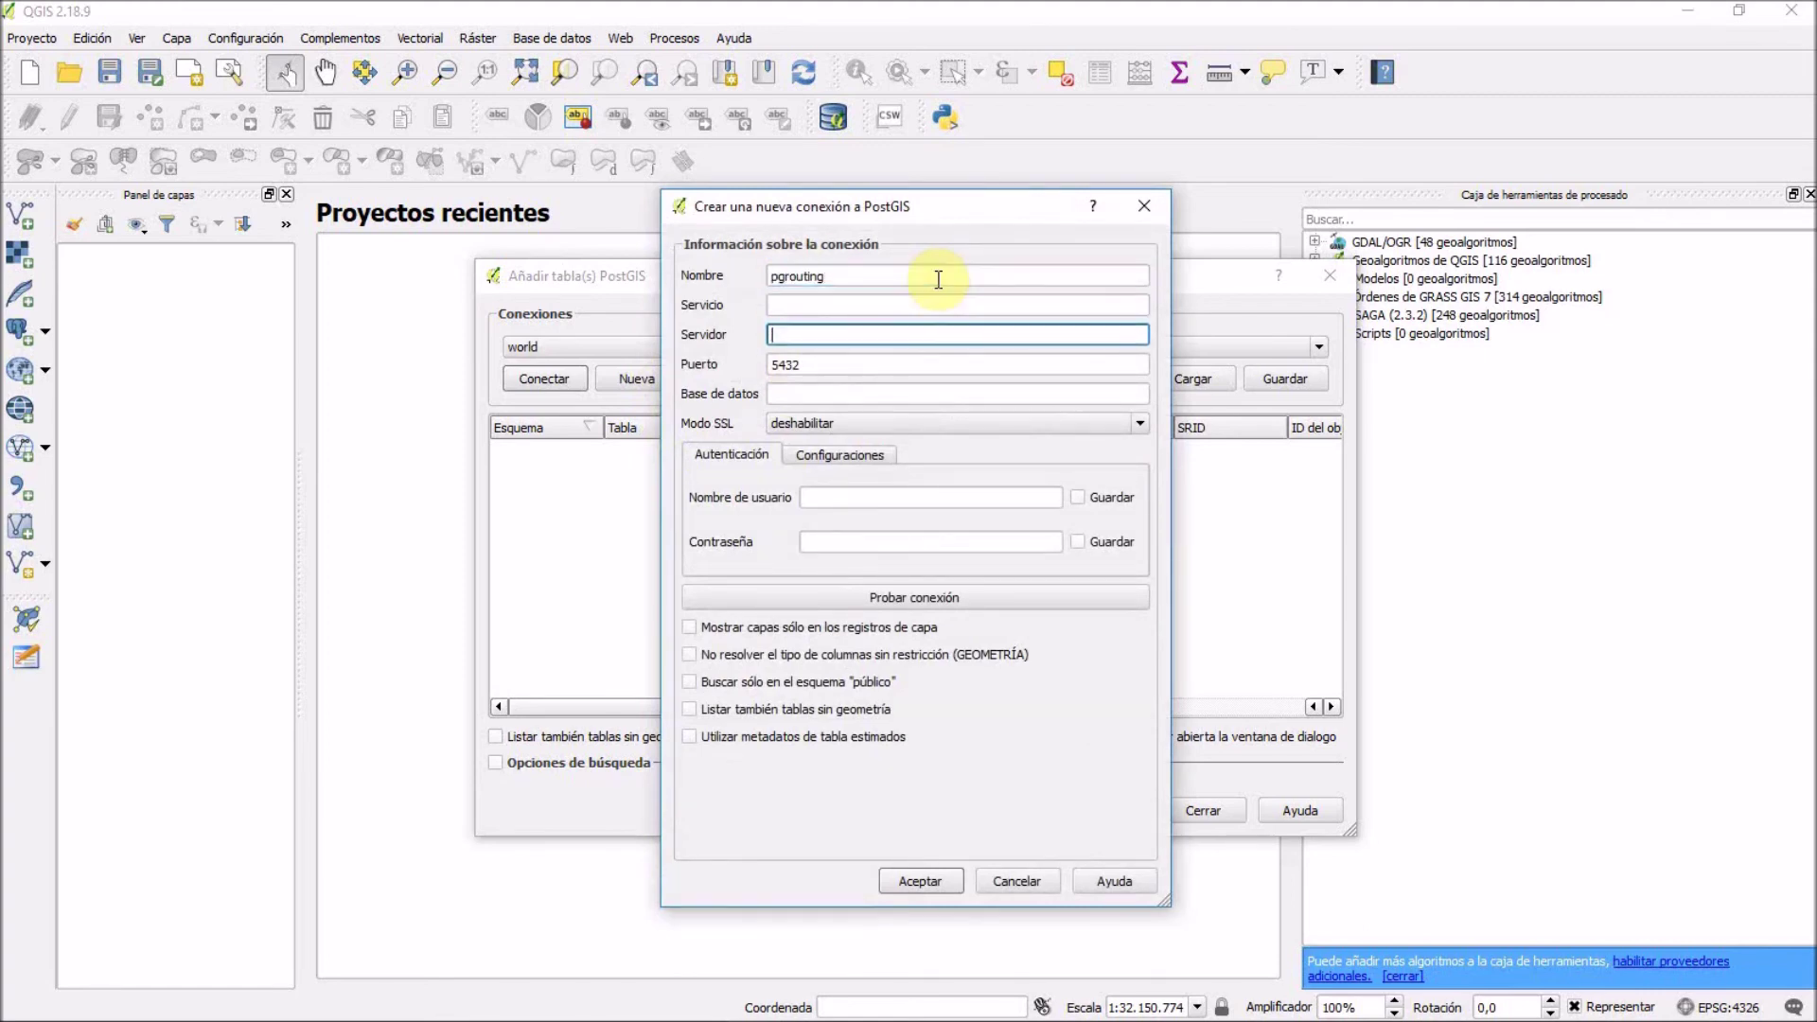
text(localhsot)
key(Tab)
key(Tab)
text(pgrouting)
click(897, 499)
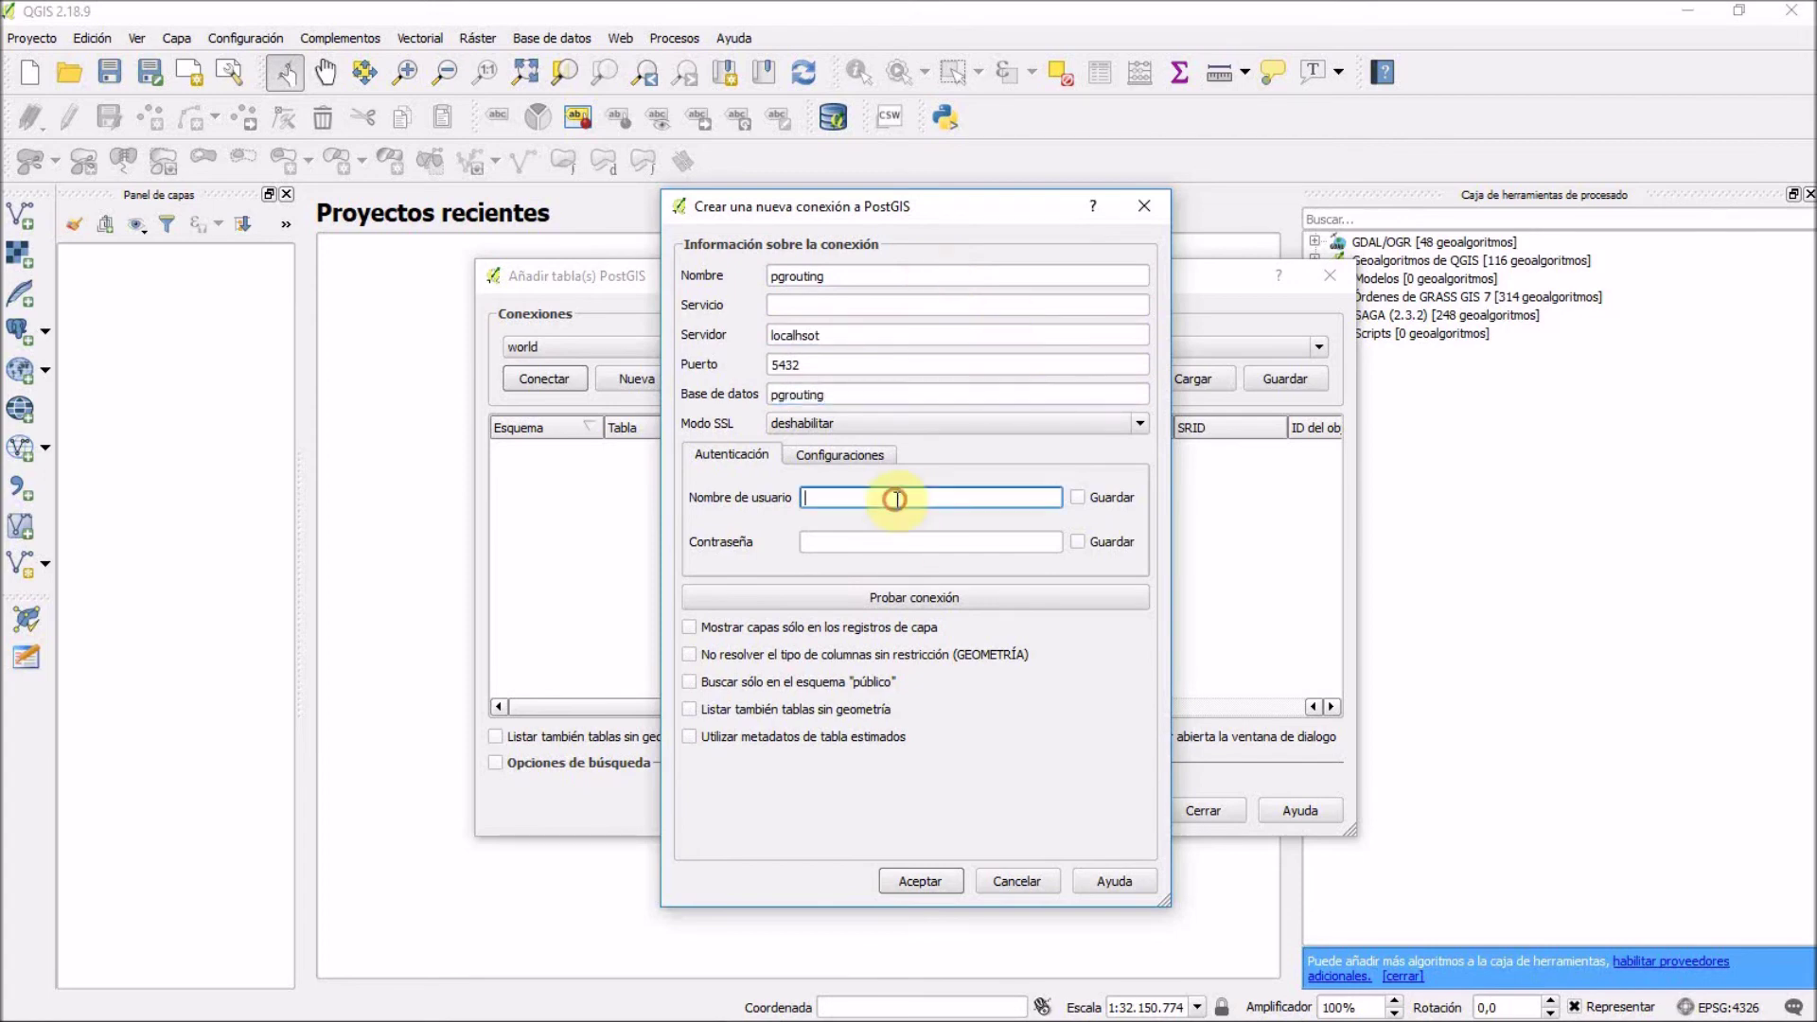
text(postgres)
key(Tab)
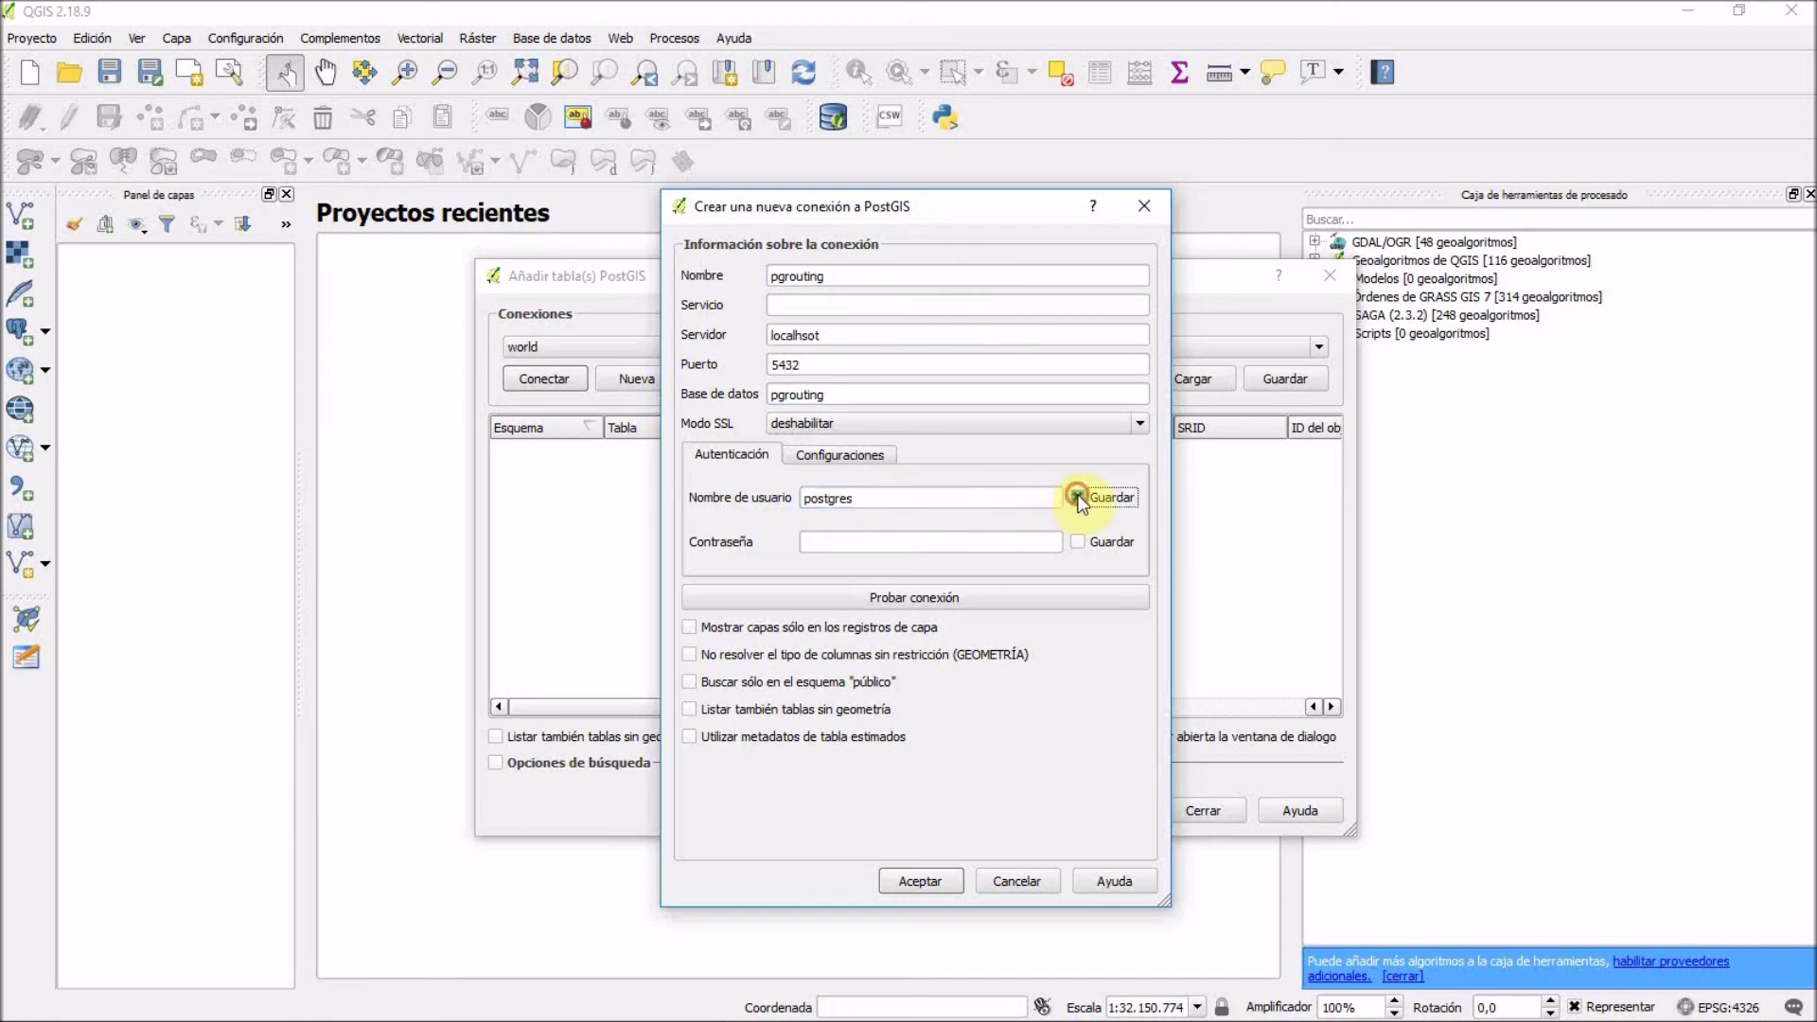
click(942, 545)
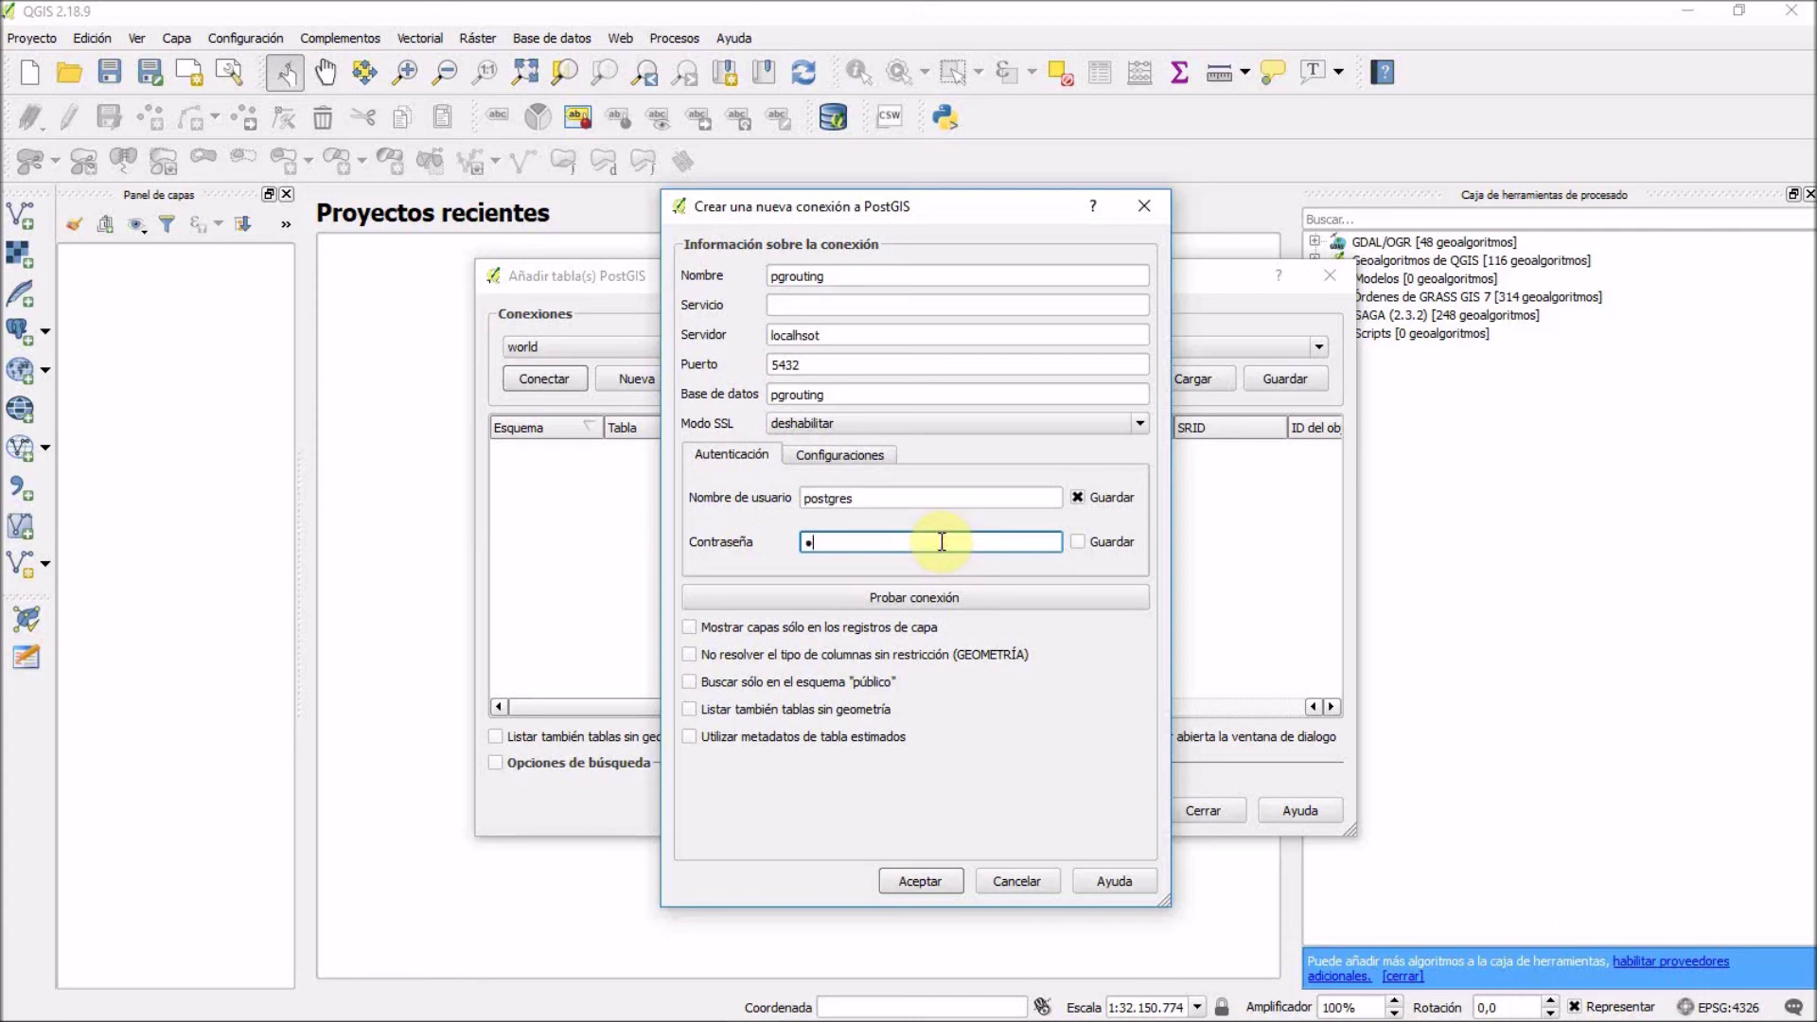
click(1079, 543)
Test the pgrouting connection, which fails, dismissing the credential prompts and error message.
click(963, 596)
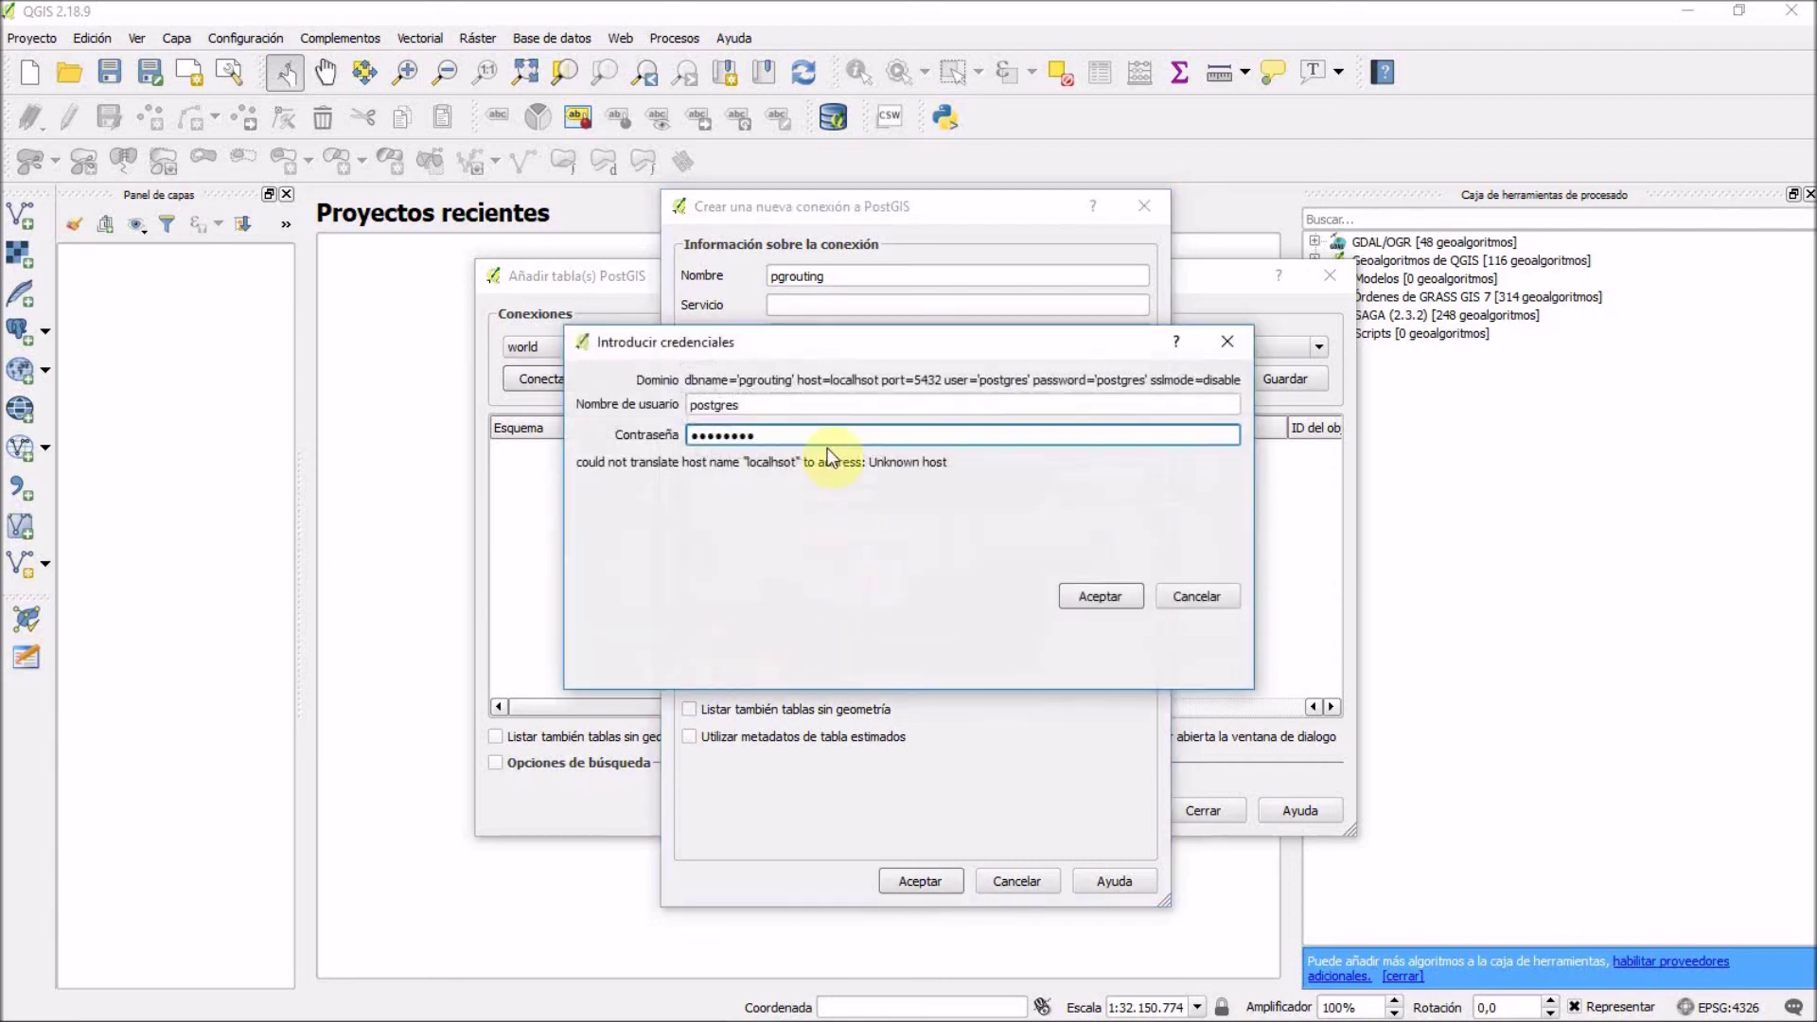
click(1084, 596)
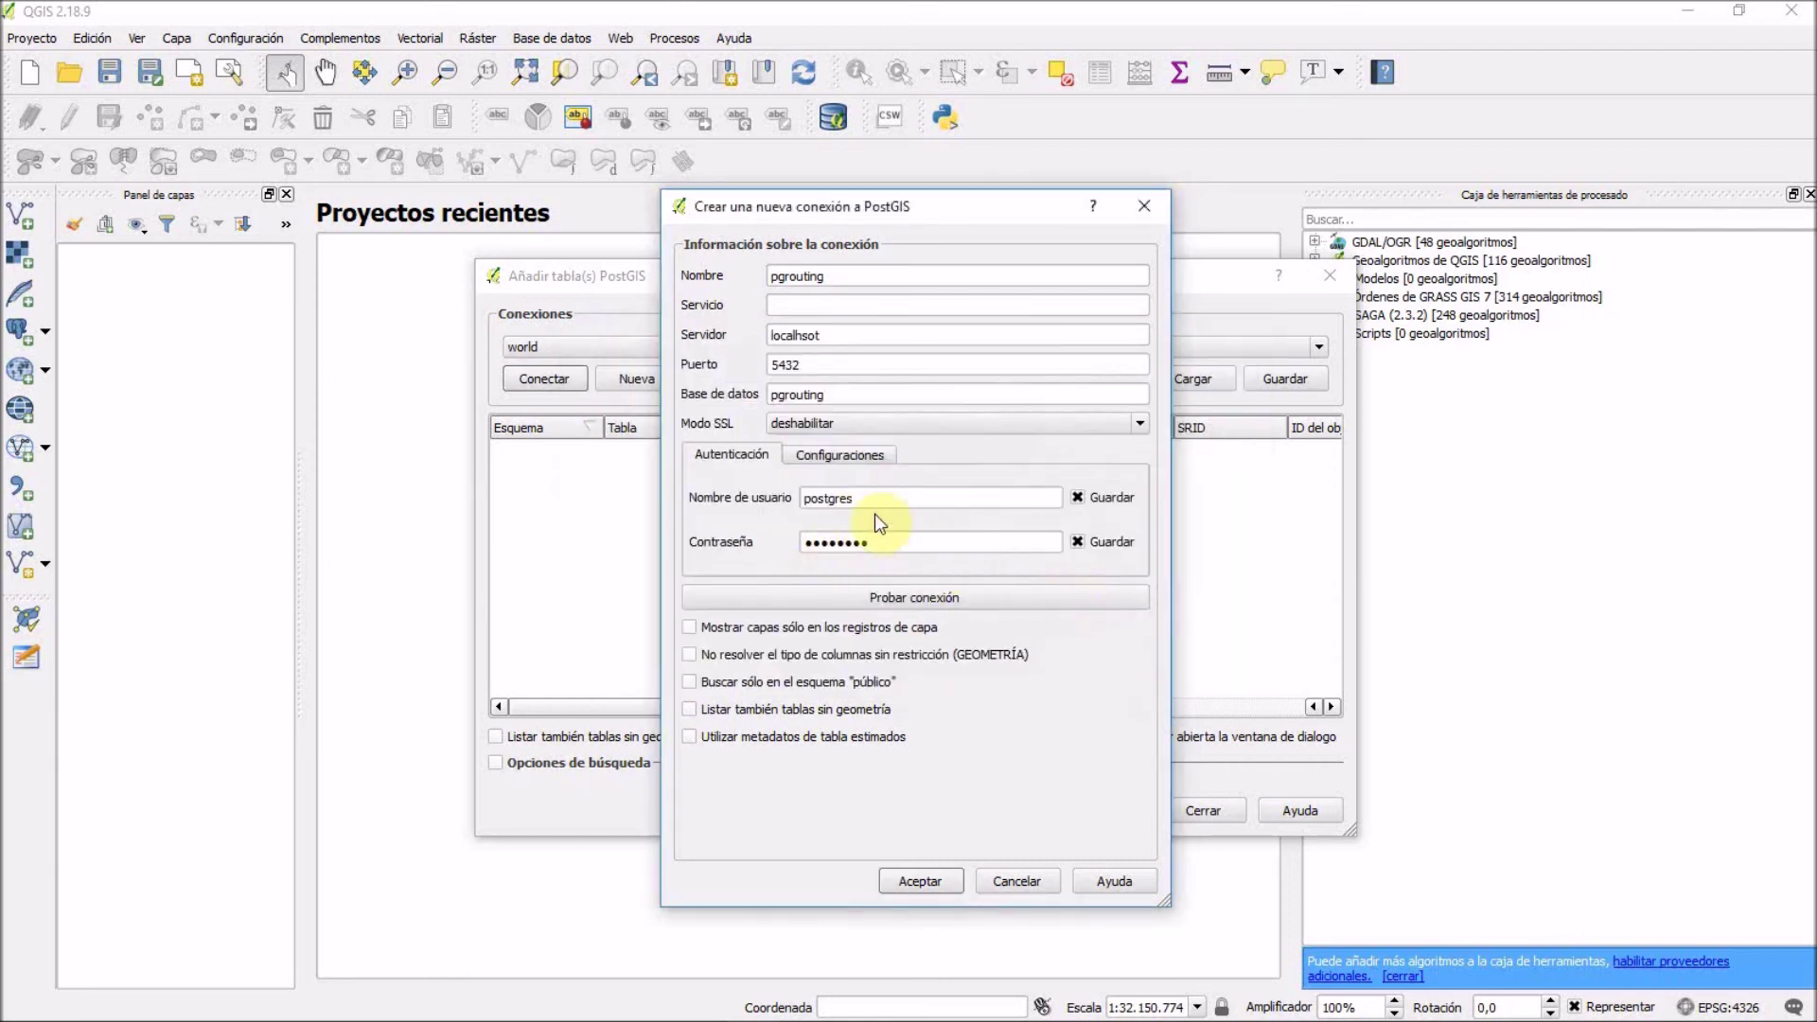
click(907, 610)
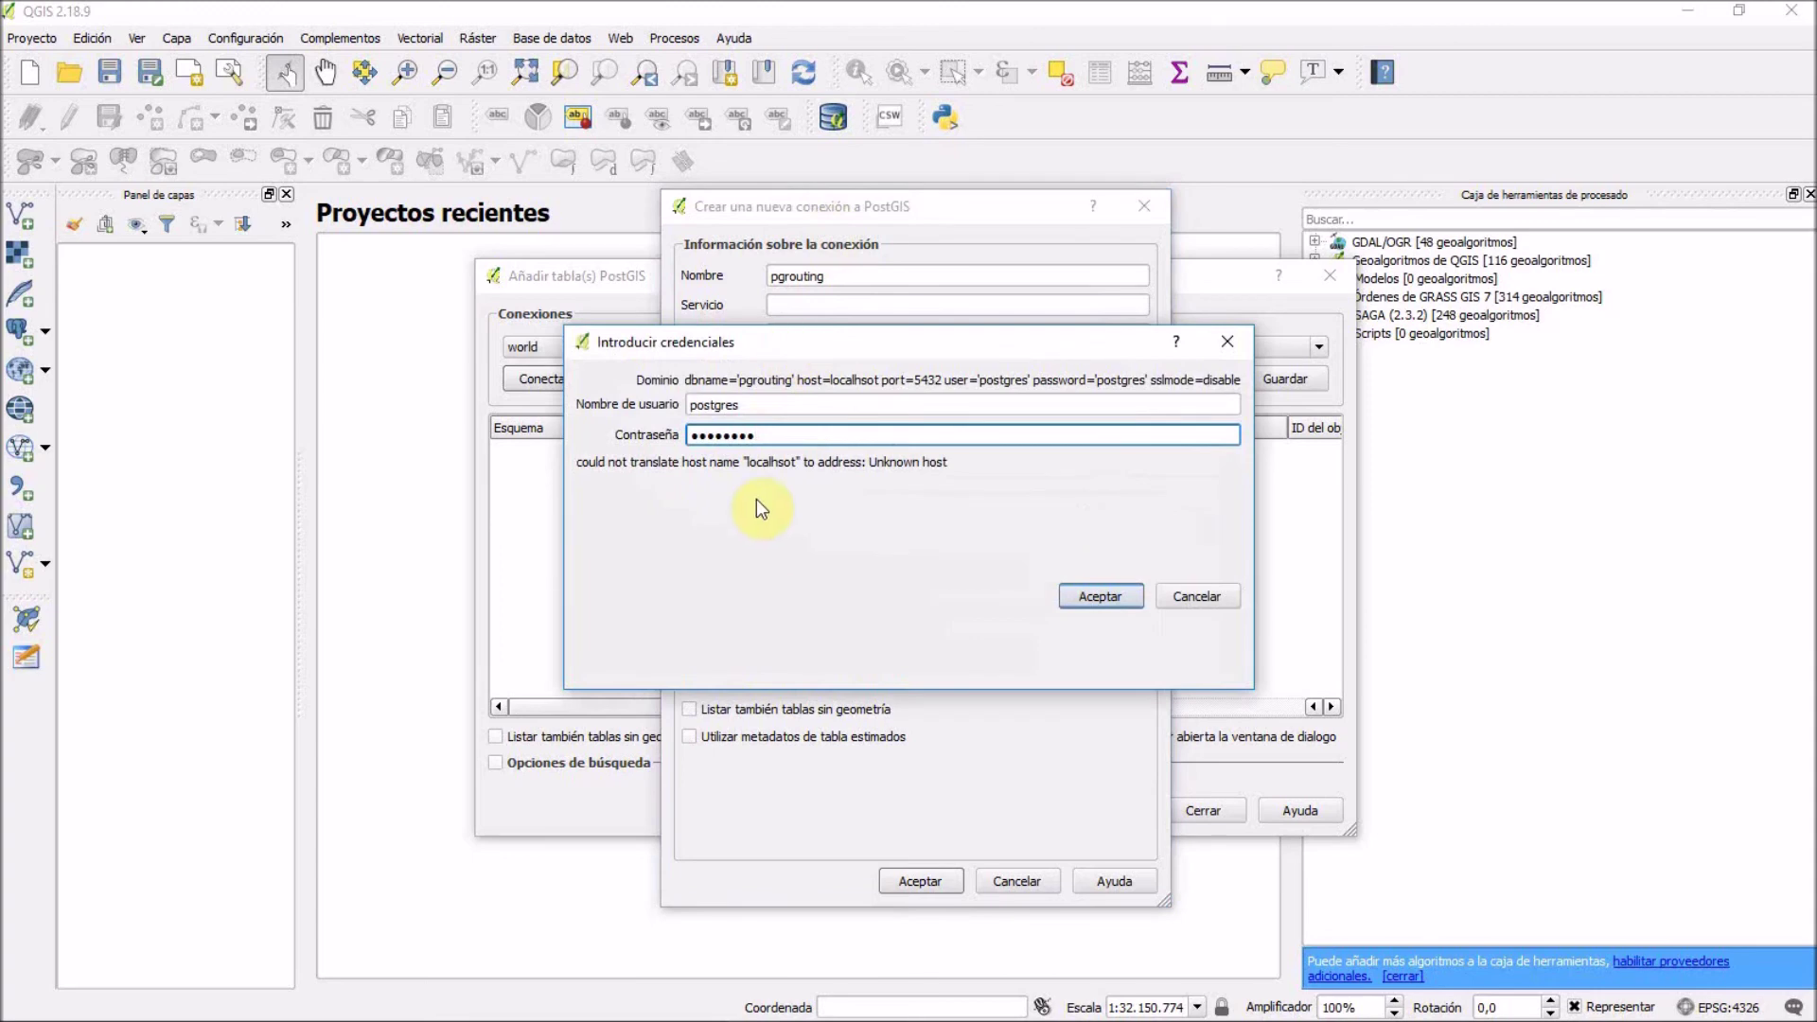
click(1098, 598)
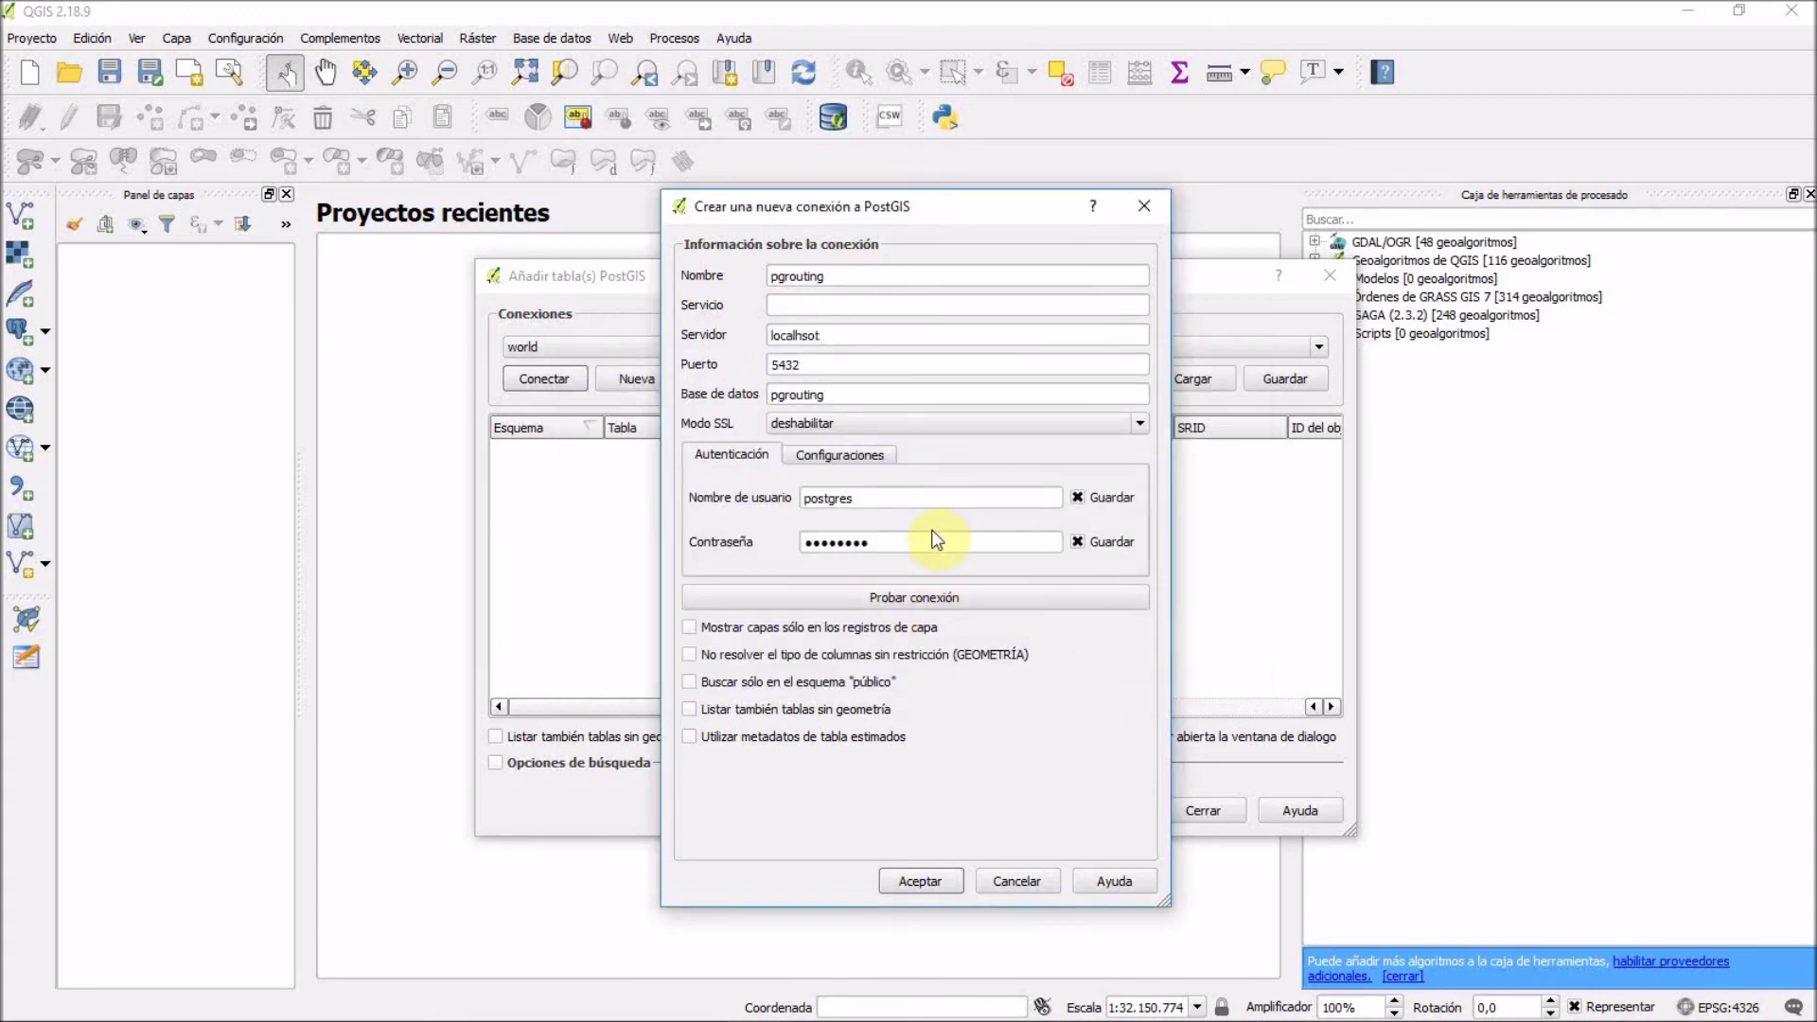
click(922, 596)
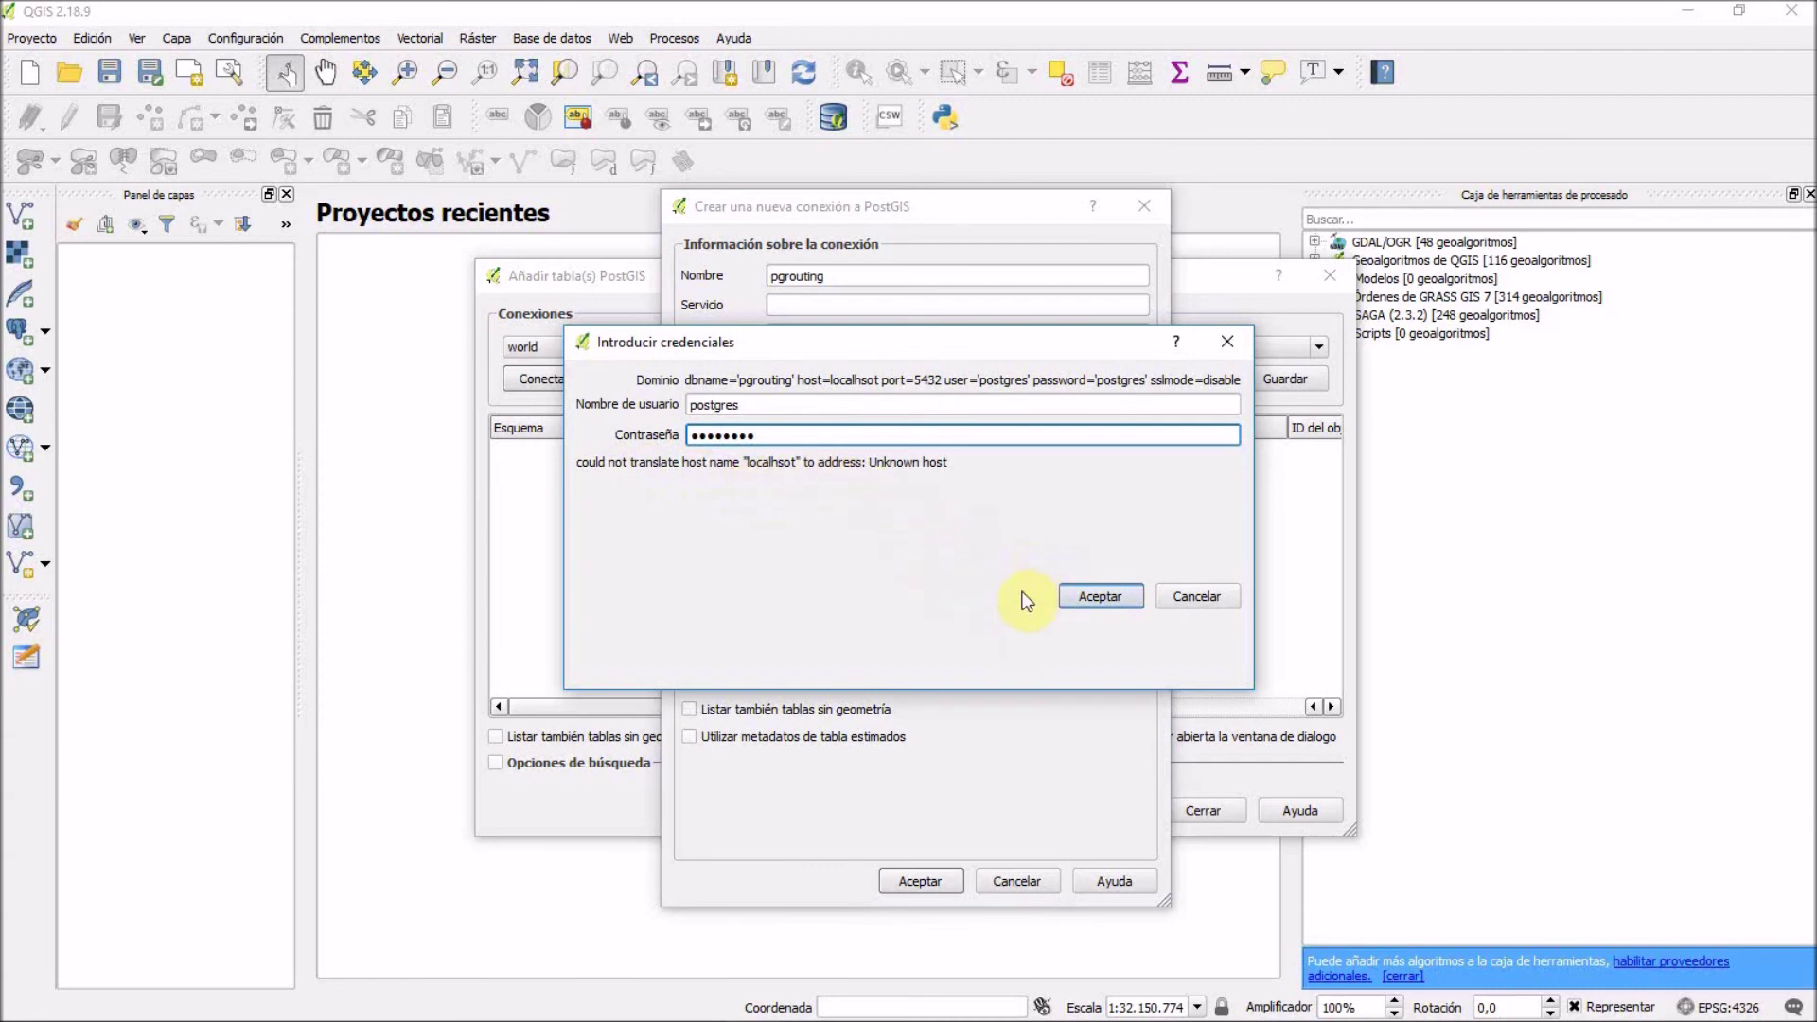
click(1175, 600)
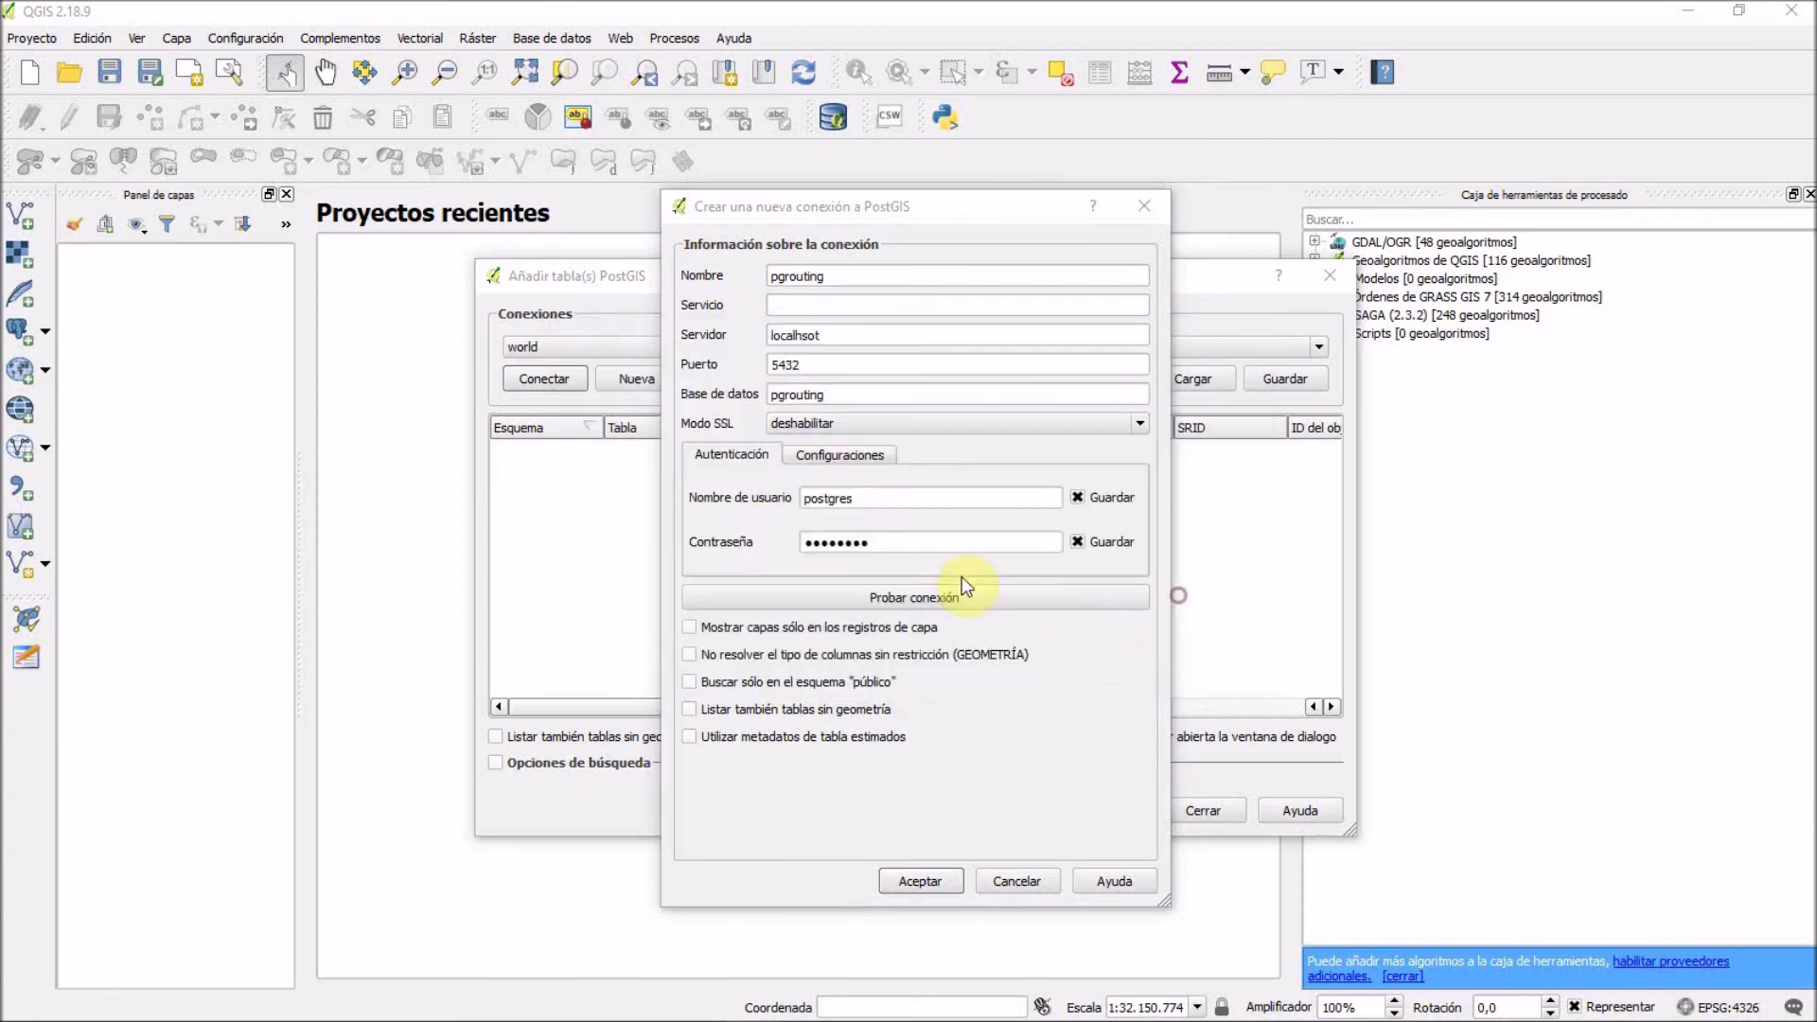
click(907, 596)
Correct the host to localhost, test successfully, and save the pgrouting connection.
click(852, 336)
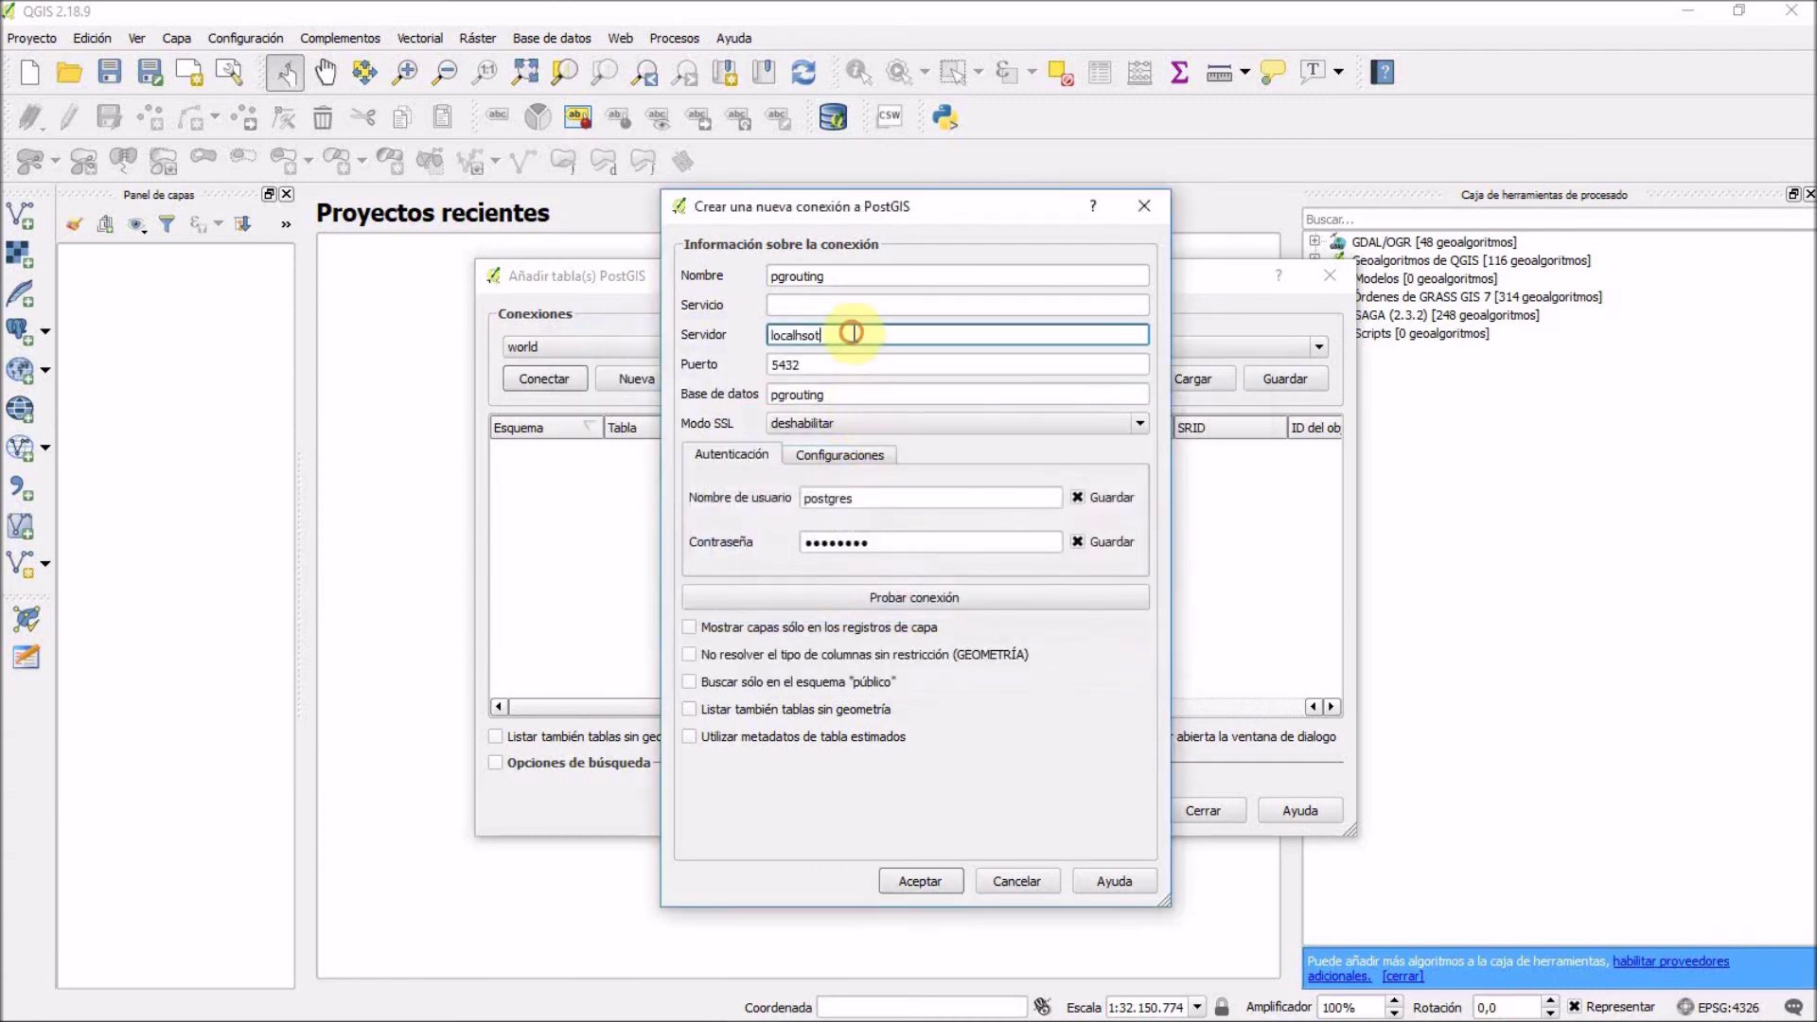
key(BackSpace)
key(BackSpace)
key(BackSpace)
text(host)
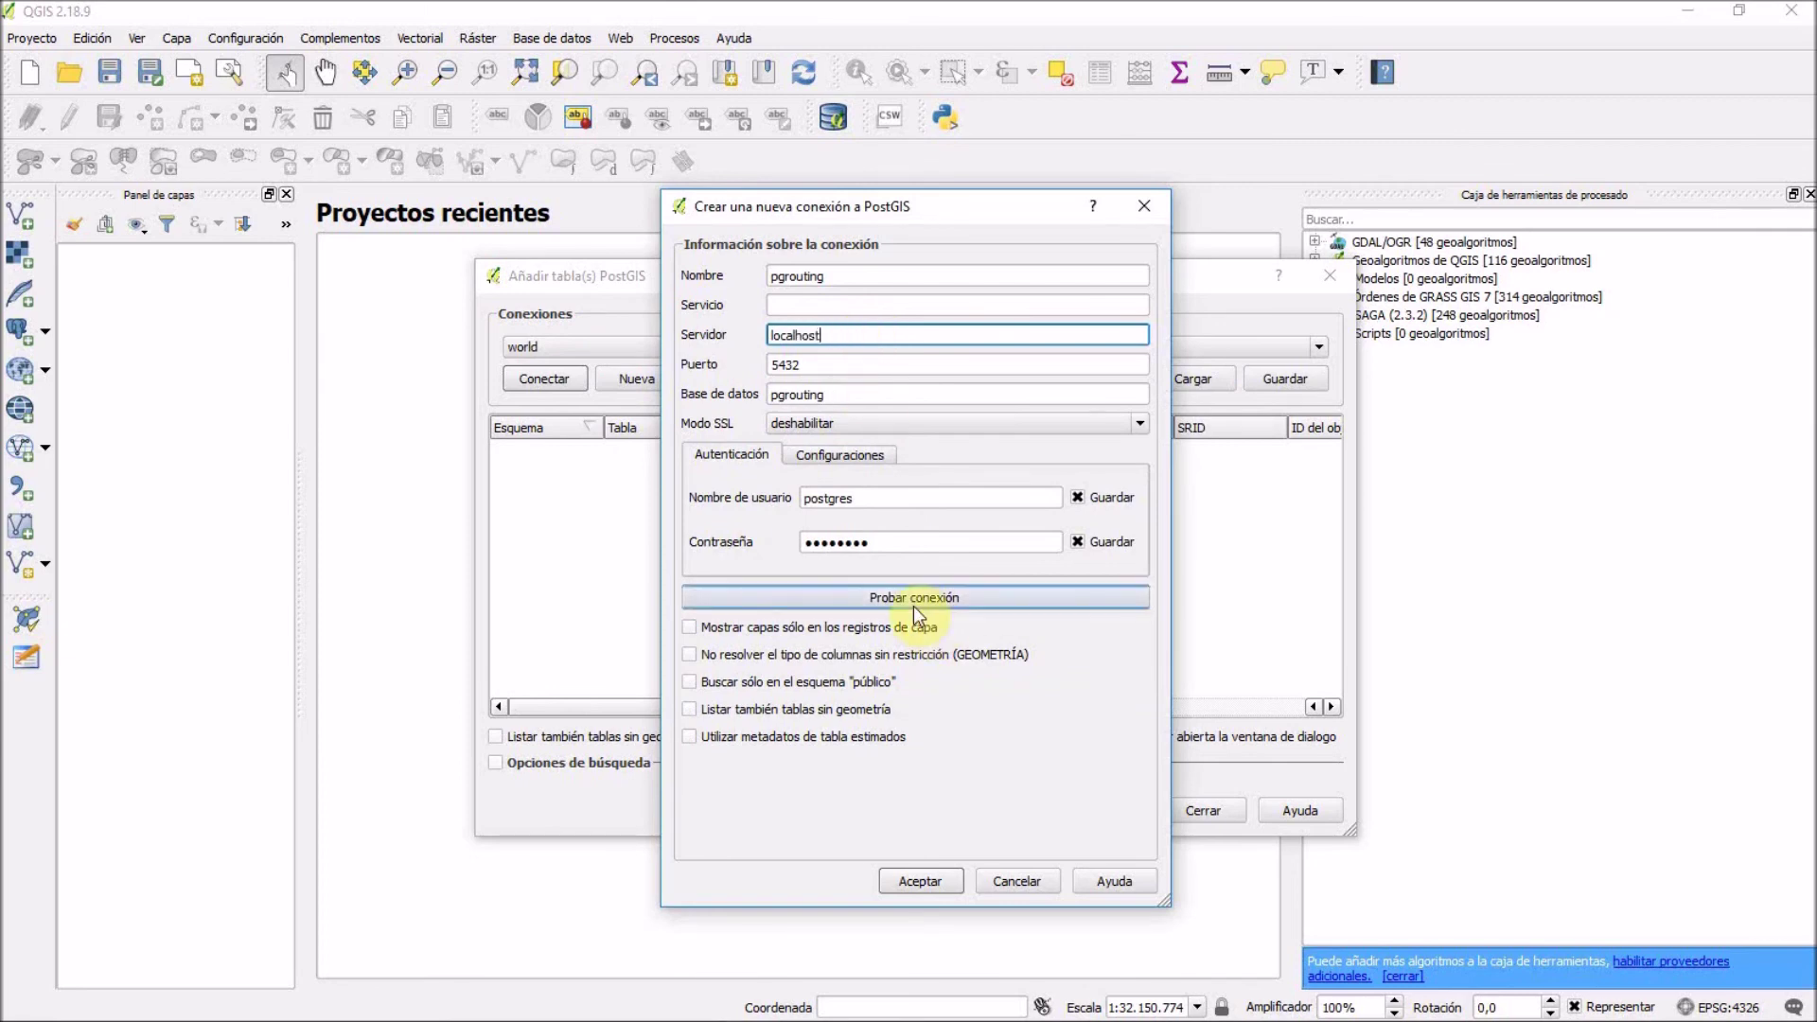
click(912, 605)
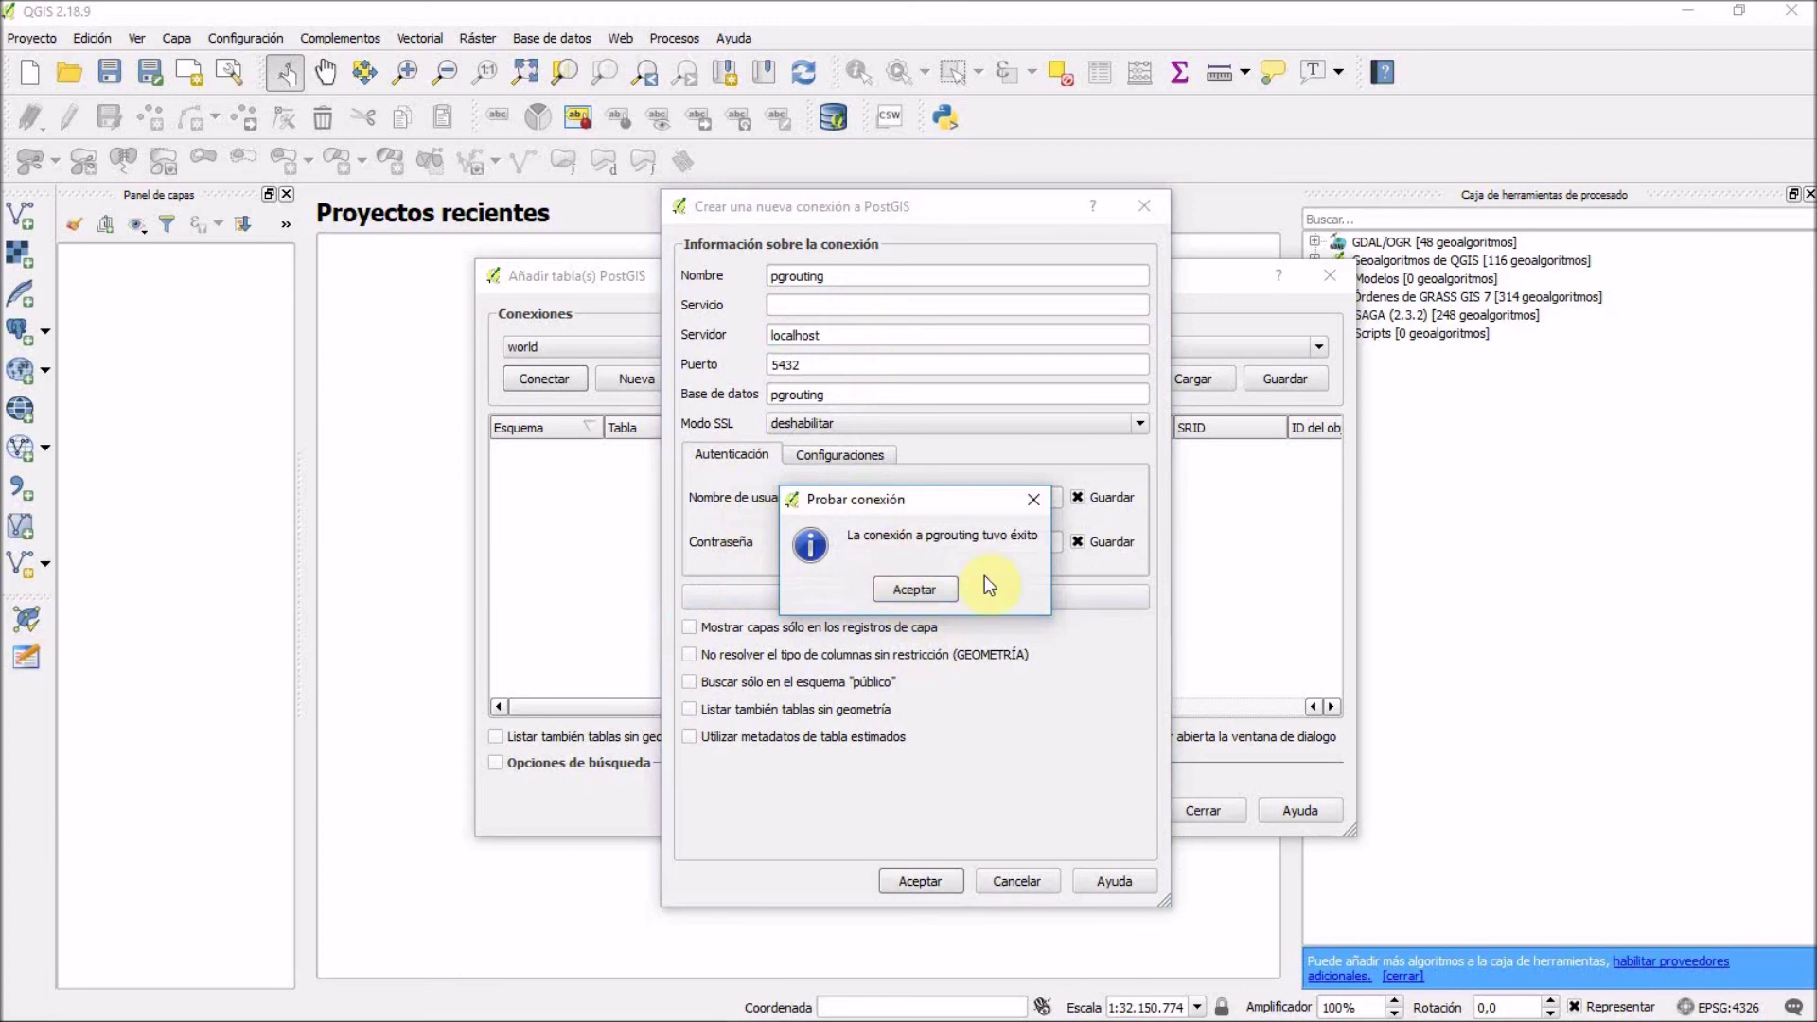
click(946, 588)
click(911, 879)
click(859, 602)
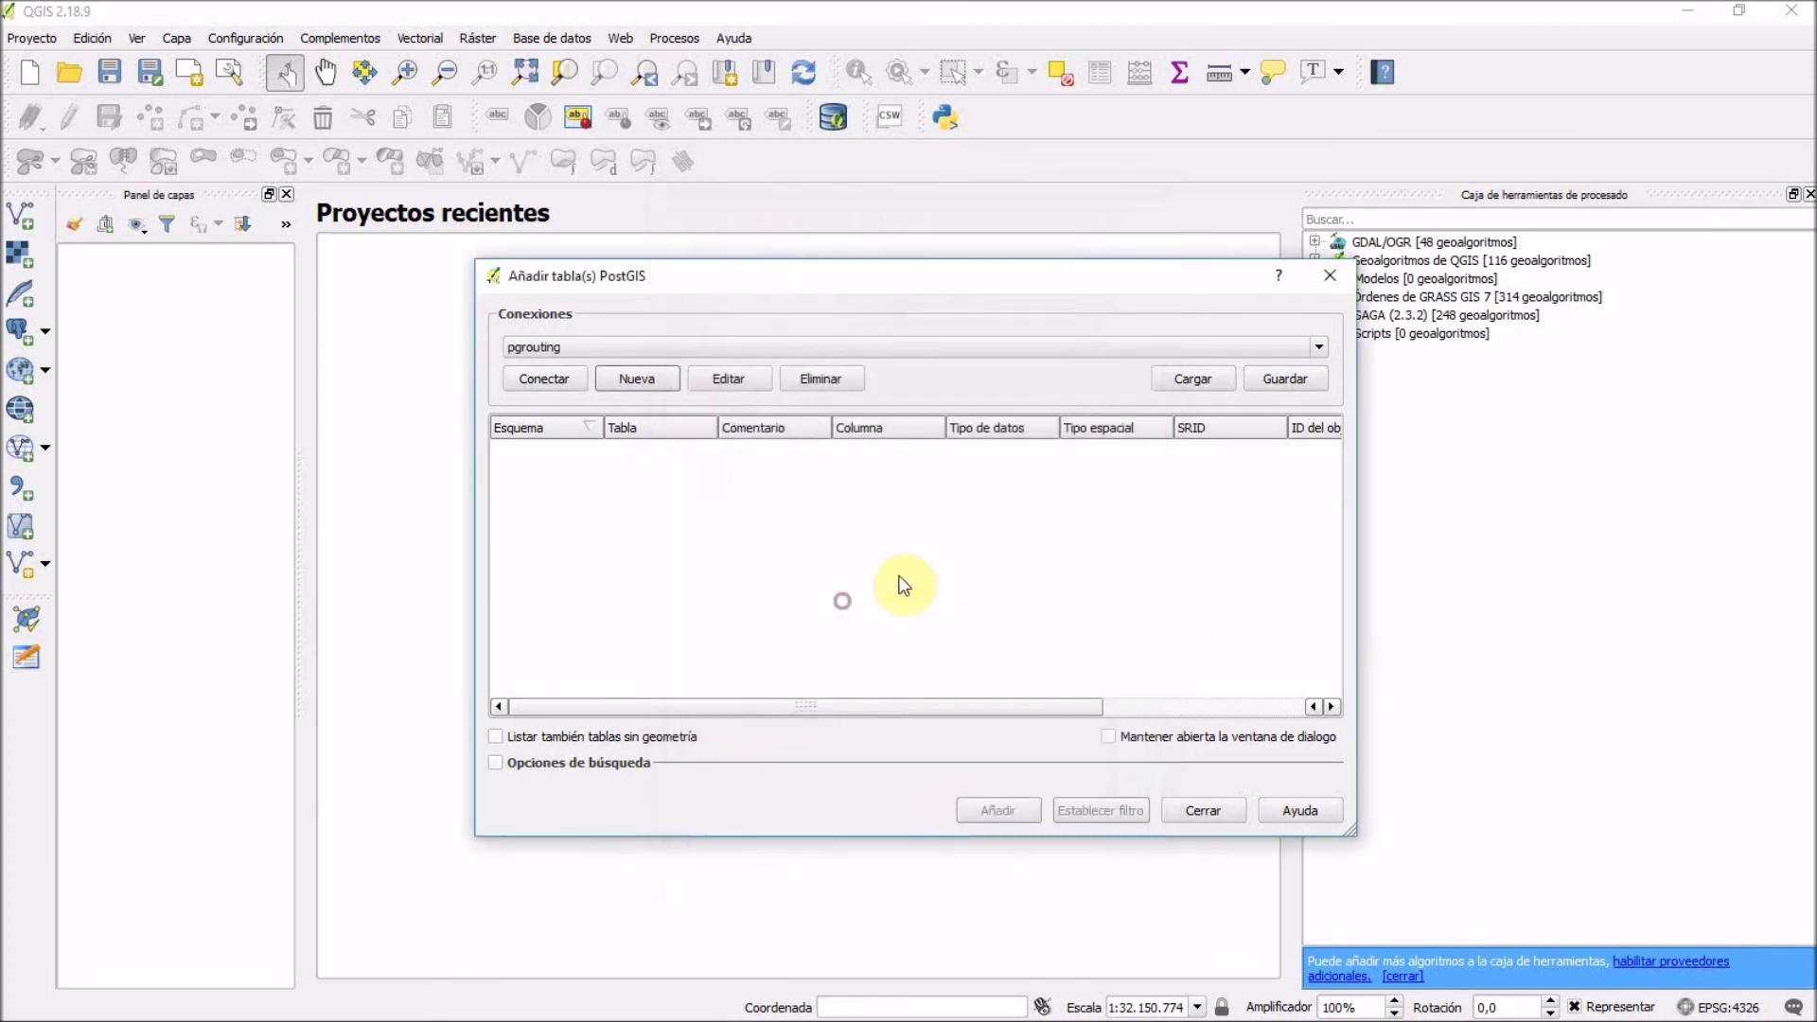
Connect to pgrouting and add the callejero and callejero_vertices_pgr tables as map layers.
click(549, 377)
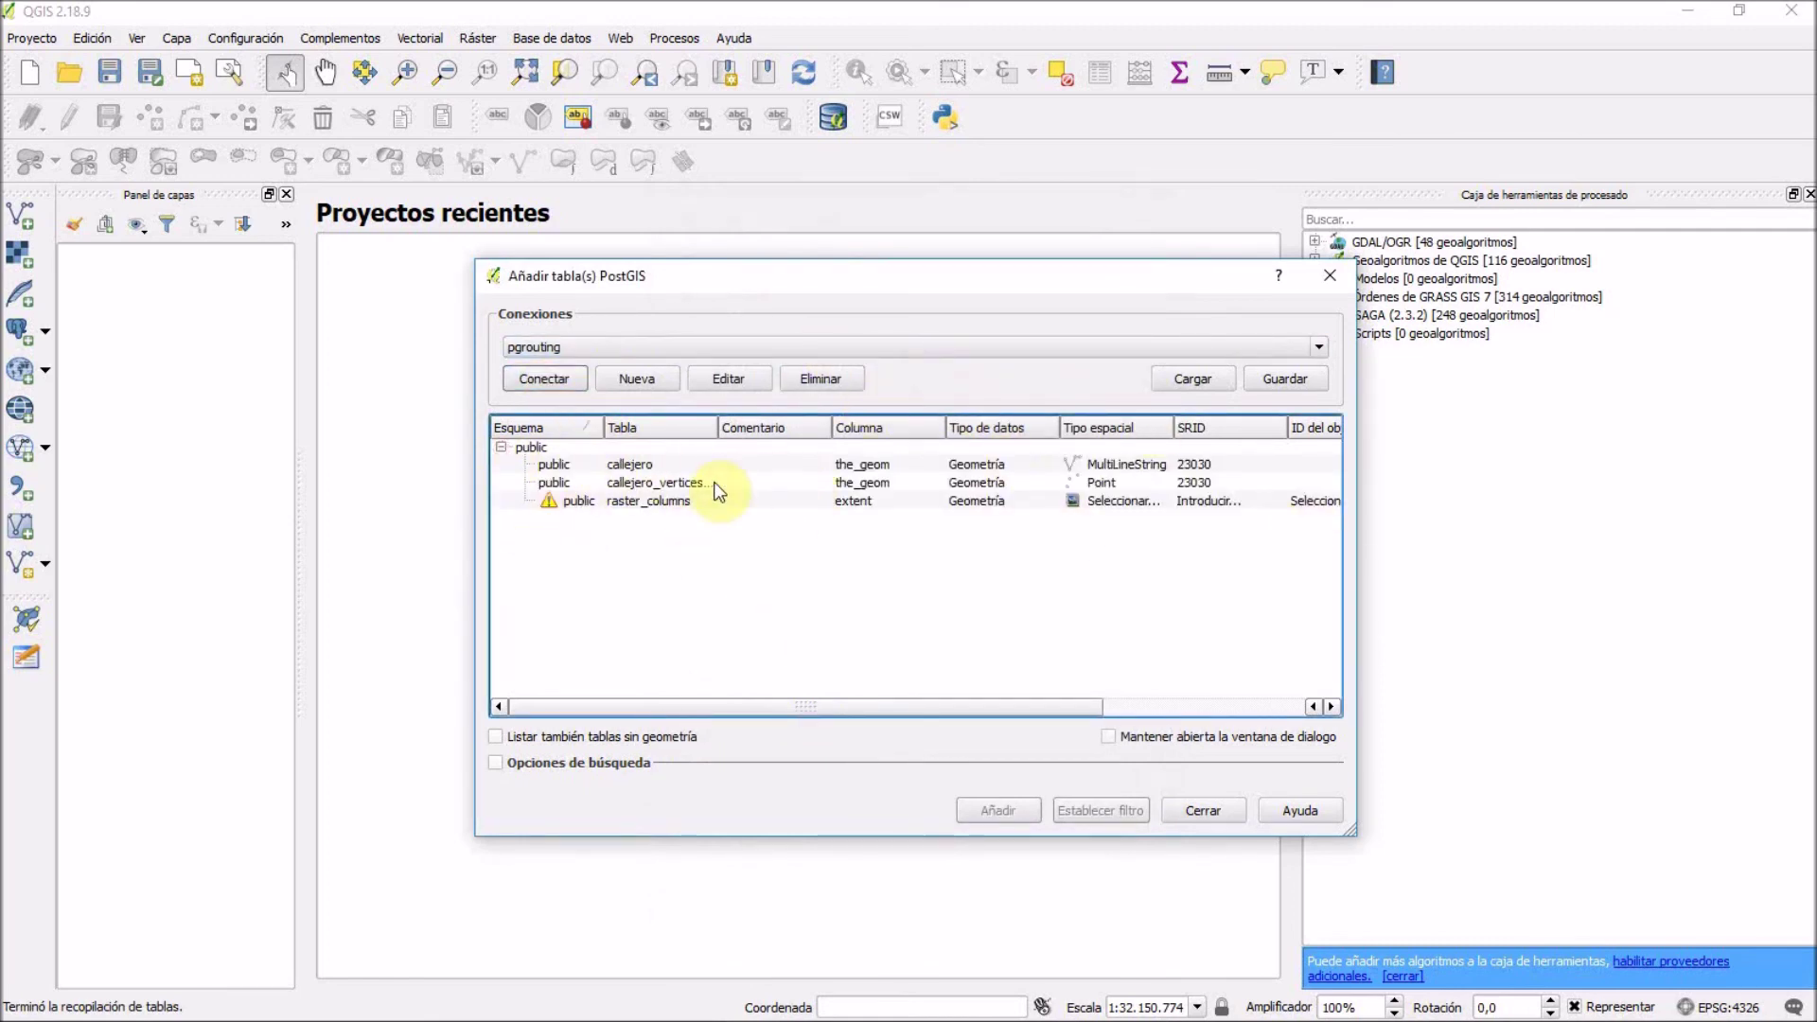
mouse_move(930, 708)
mouse_down()
mouse_move(1101, 708)
mouse_move(927, 708)
mouse_up()
drag(626, 286, 526, 278)
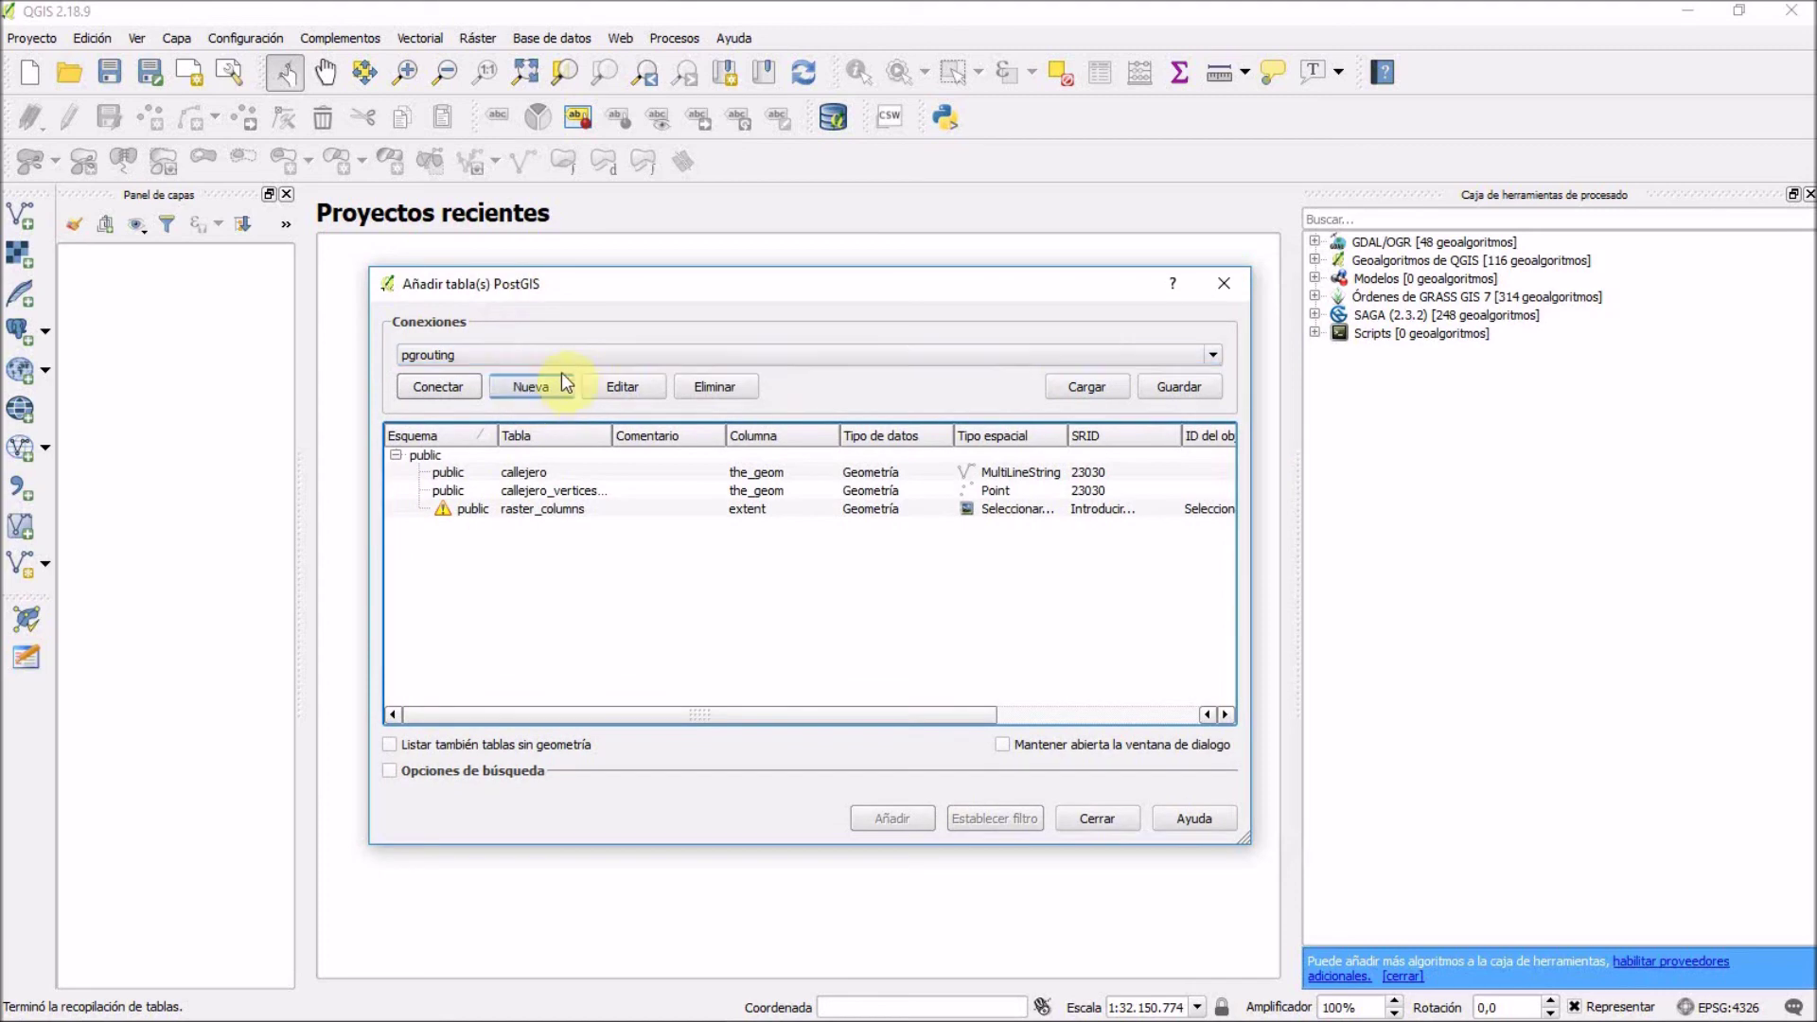
click(540, 490)
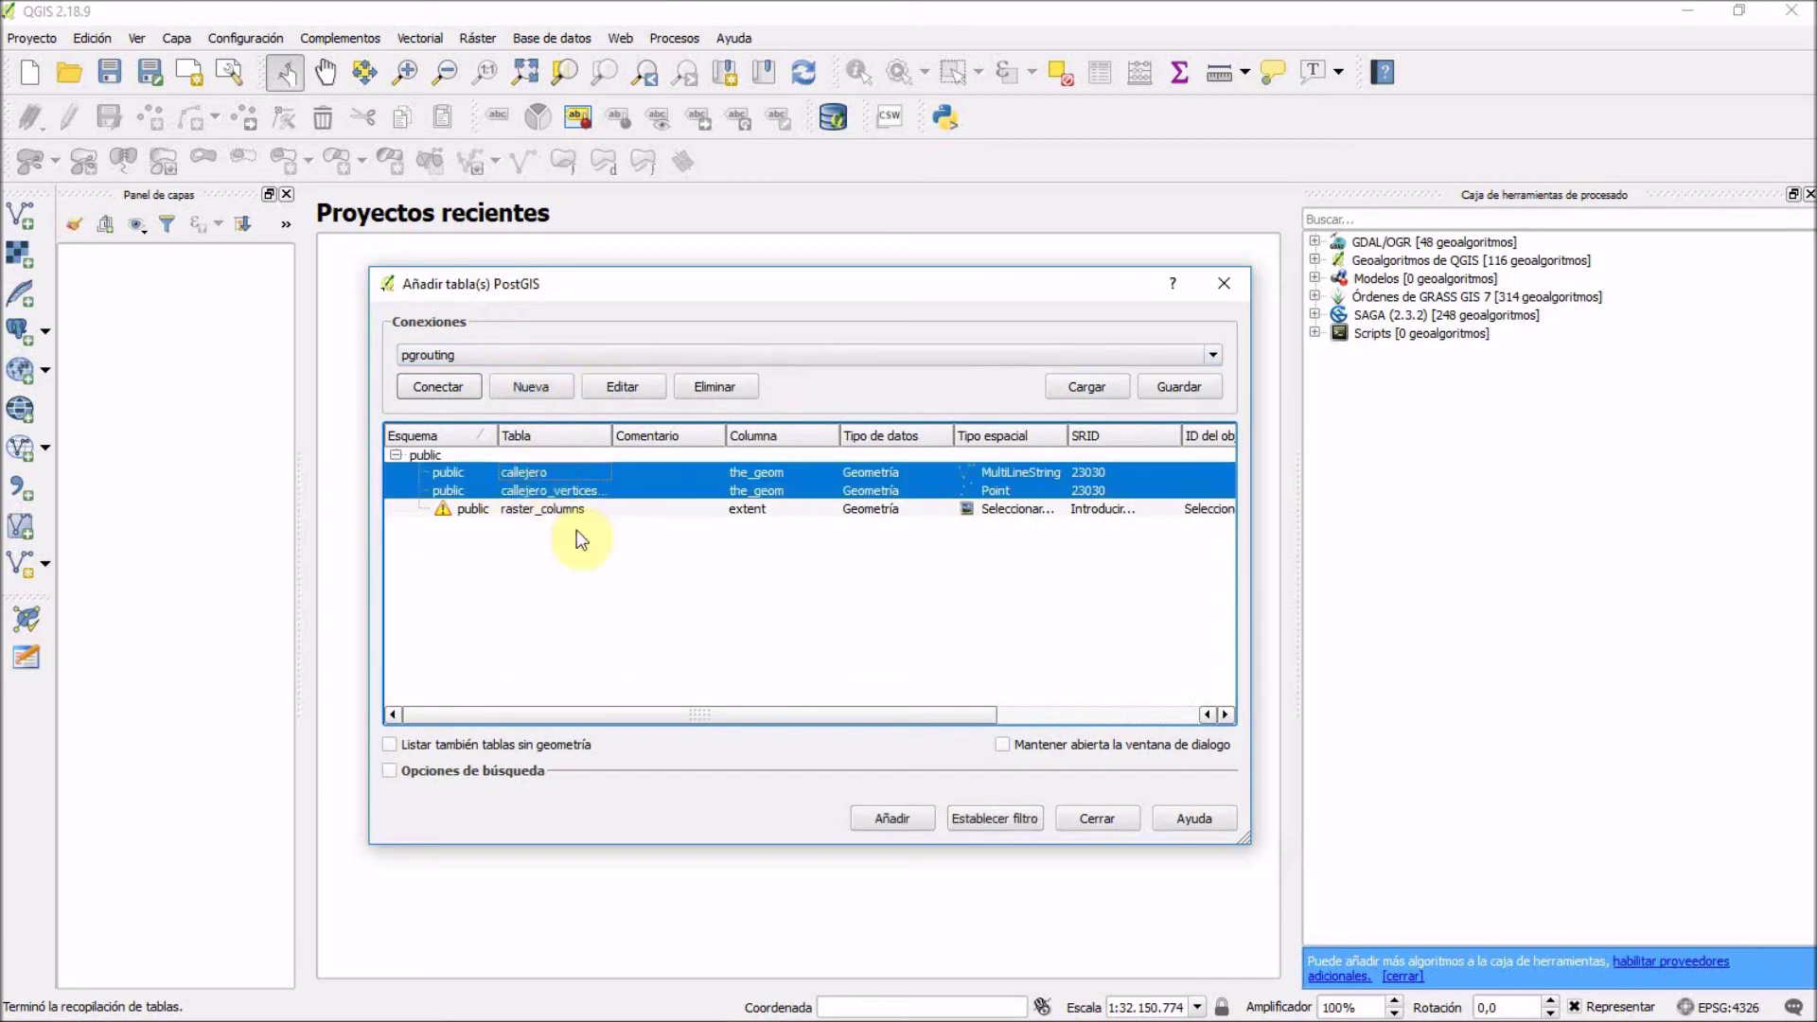
double_click(537, 488)
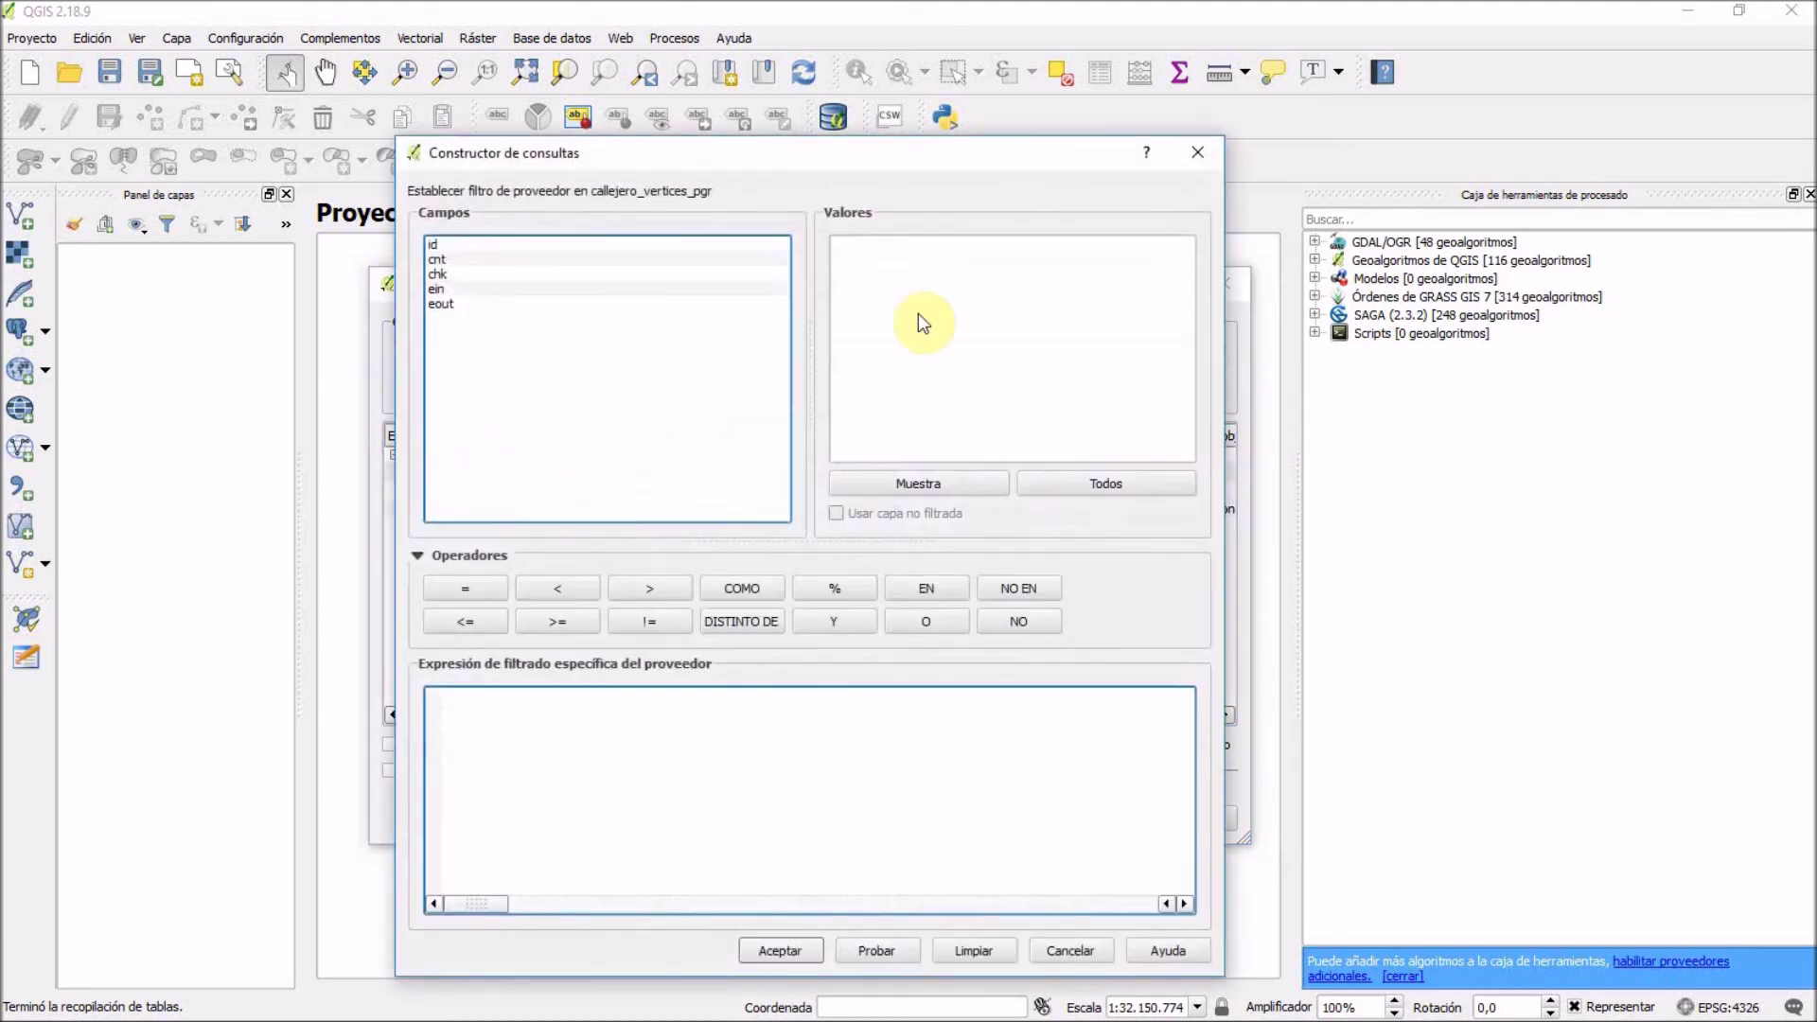
click(1198, 153)
ctrl+click(466, 492)
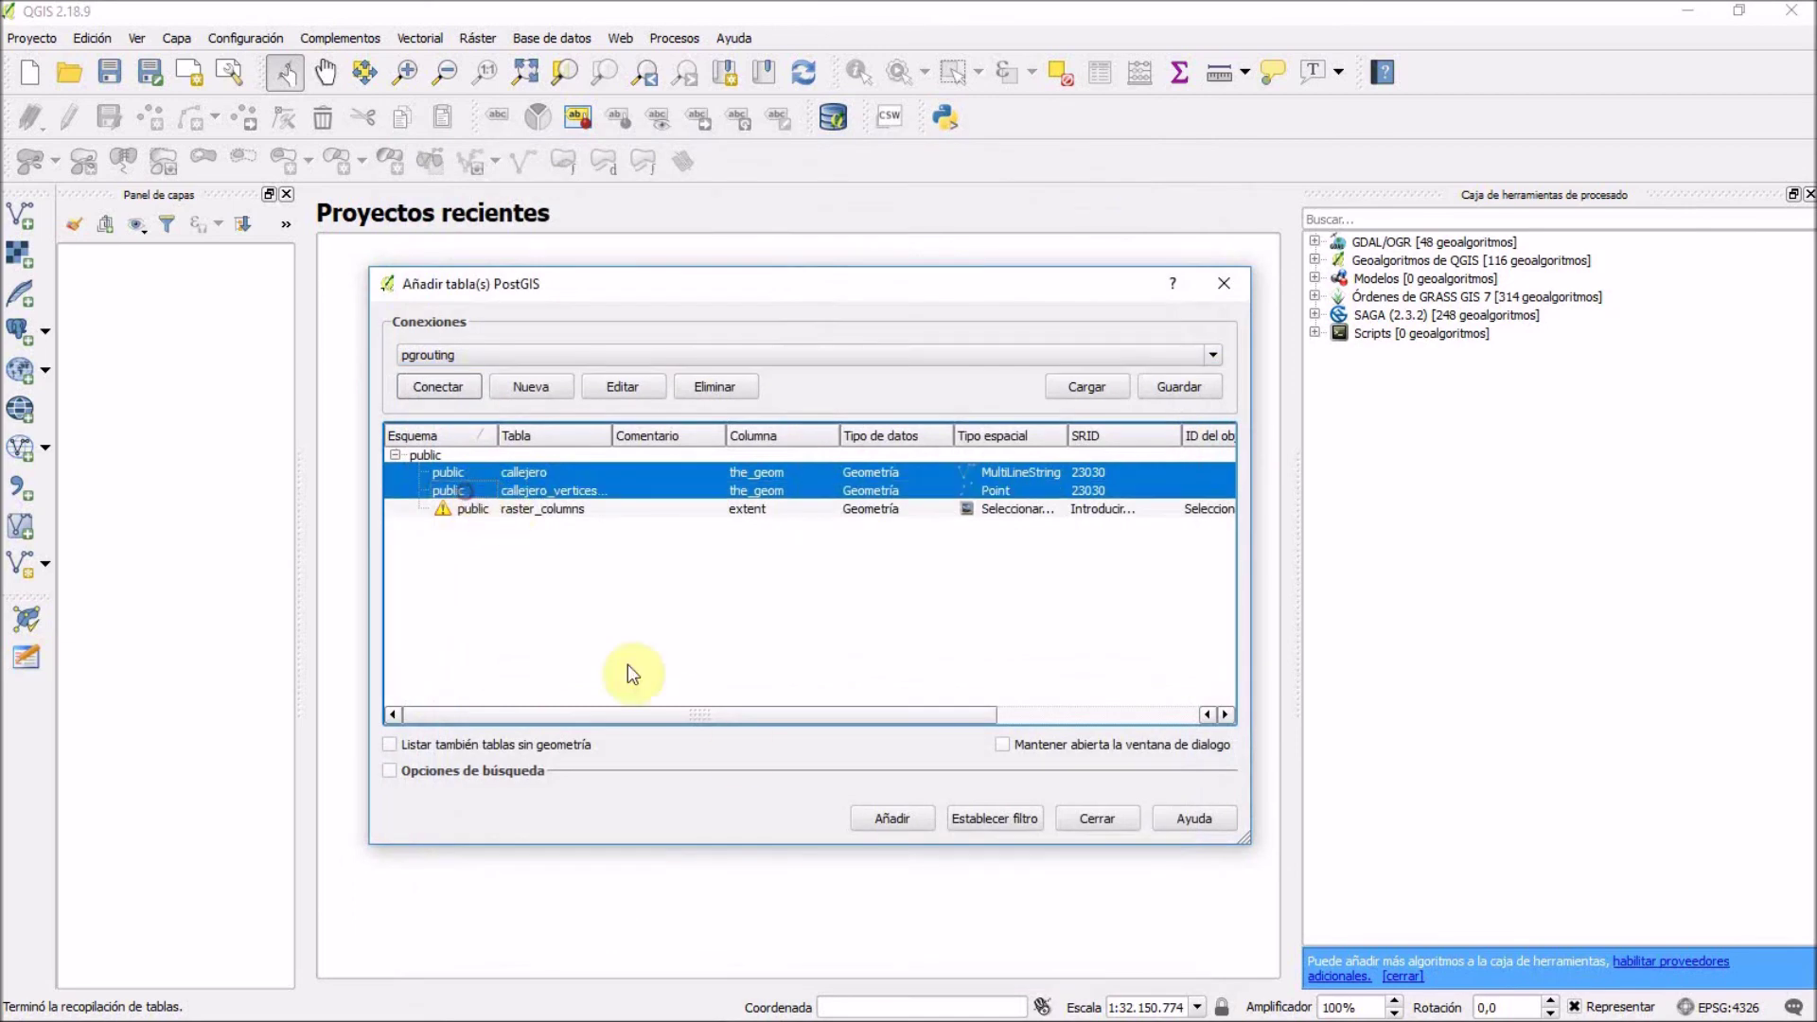
click(895, 819)
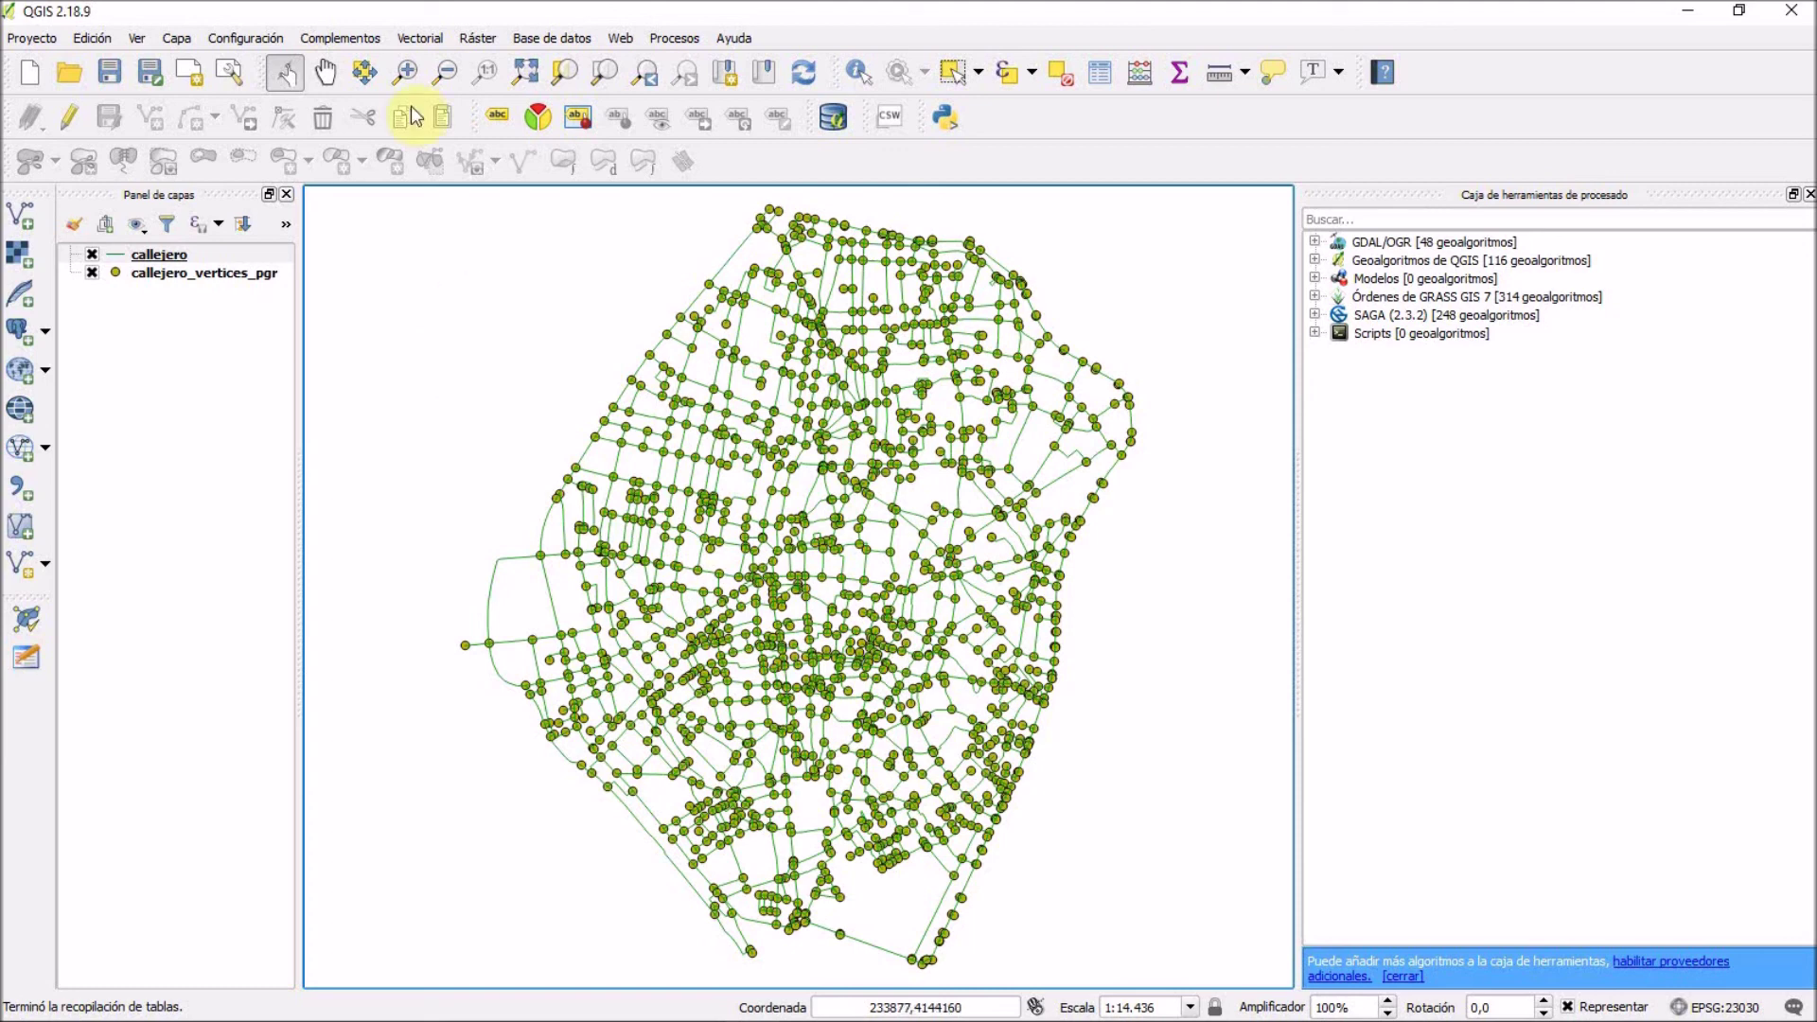
Search the plugin manager for 'pgrouting' and install the pgRoutingLayer plugin.
click(260, 35)
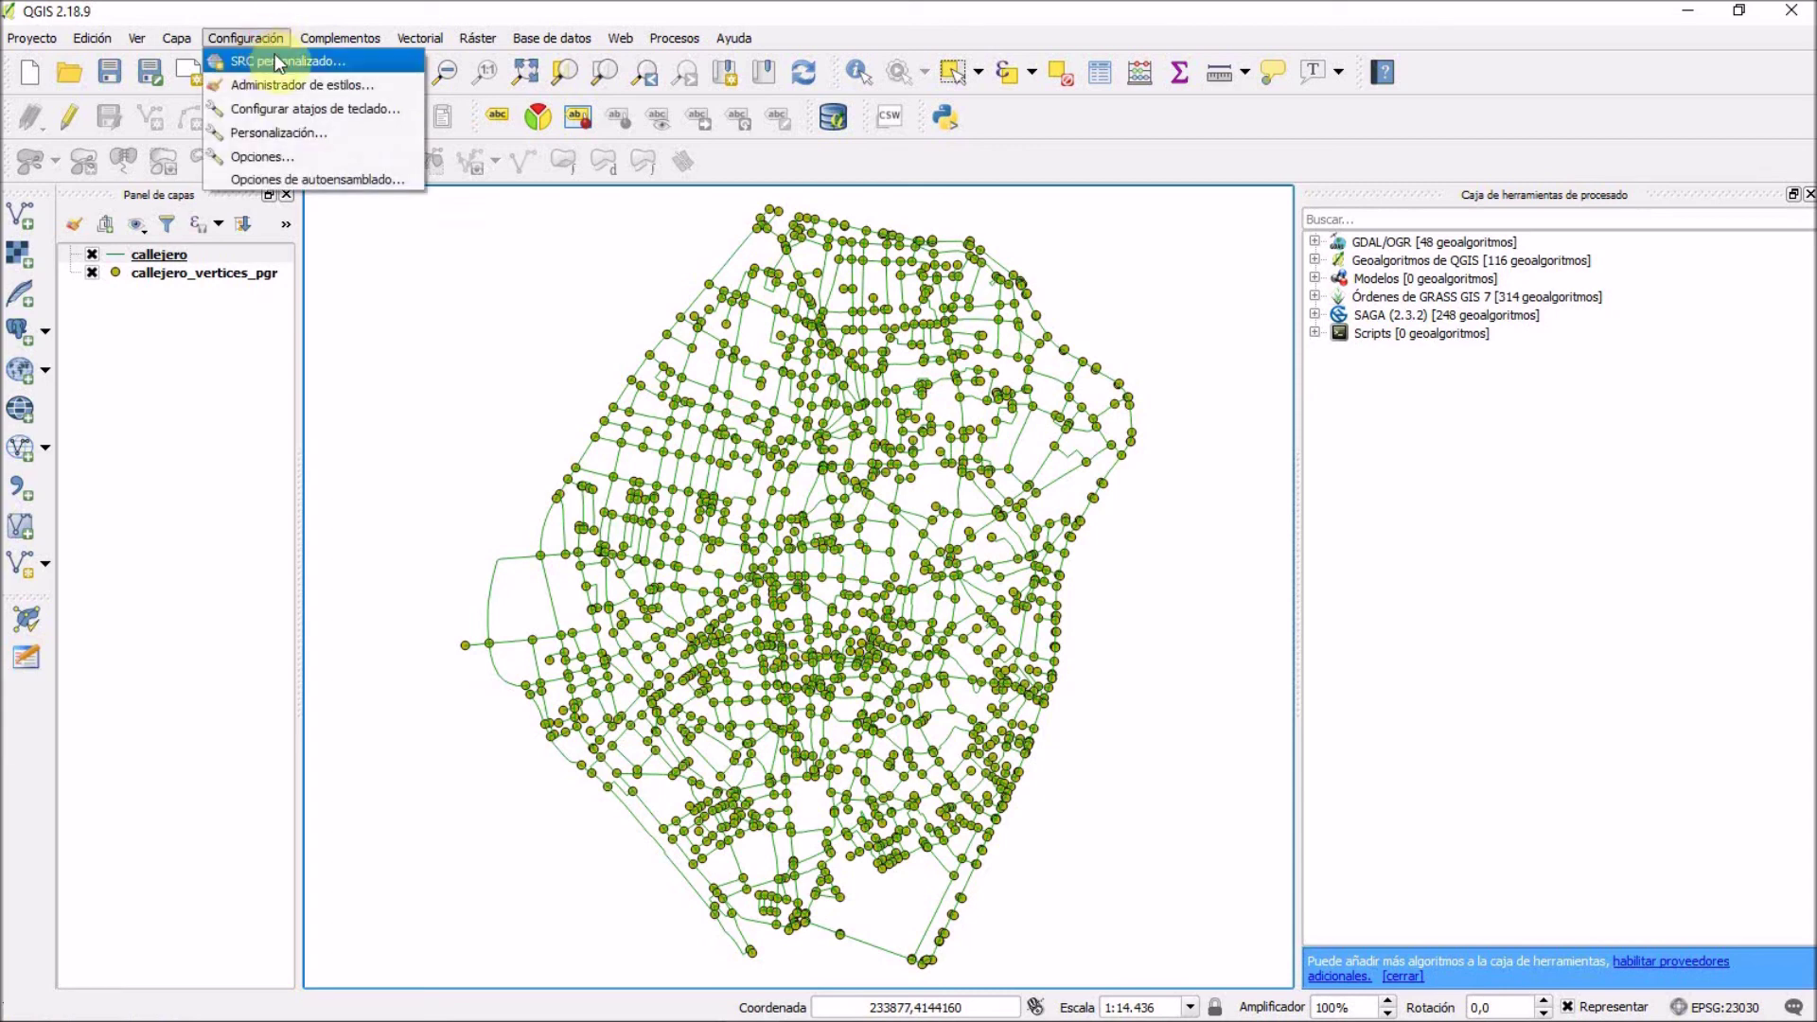
mouse_move(315, 42)
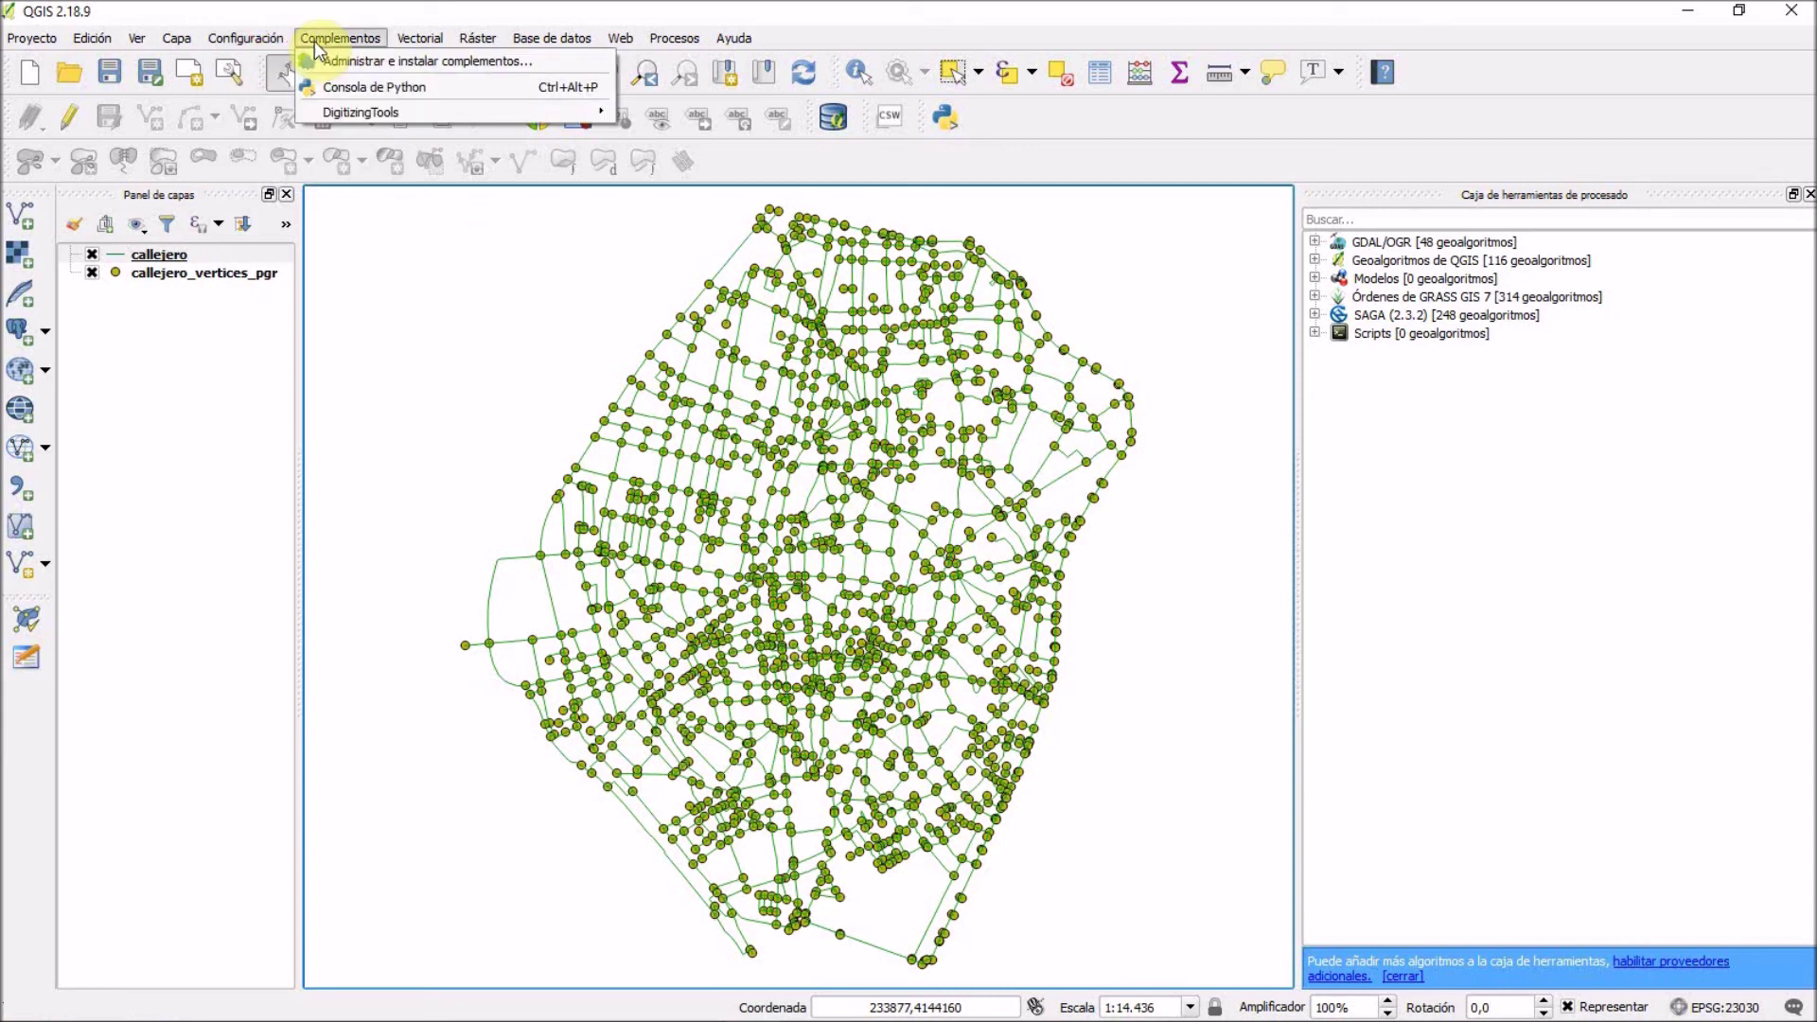
click(367, 60)
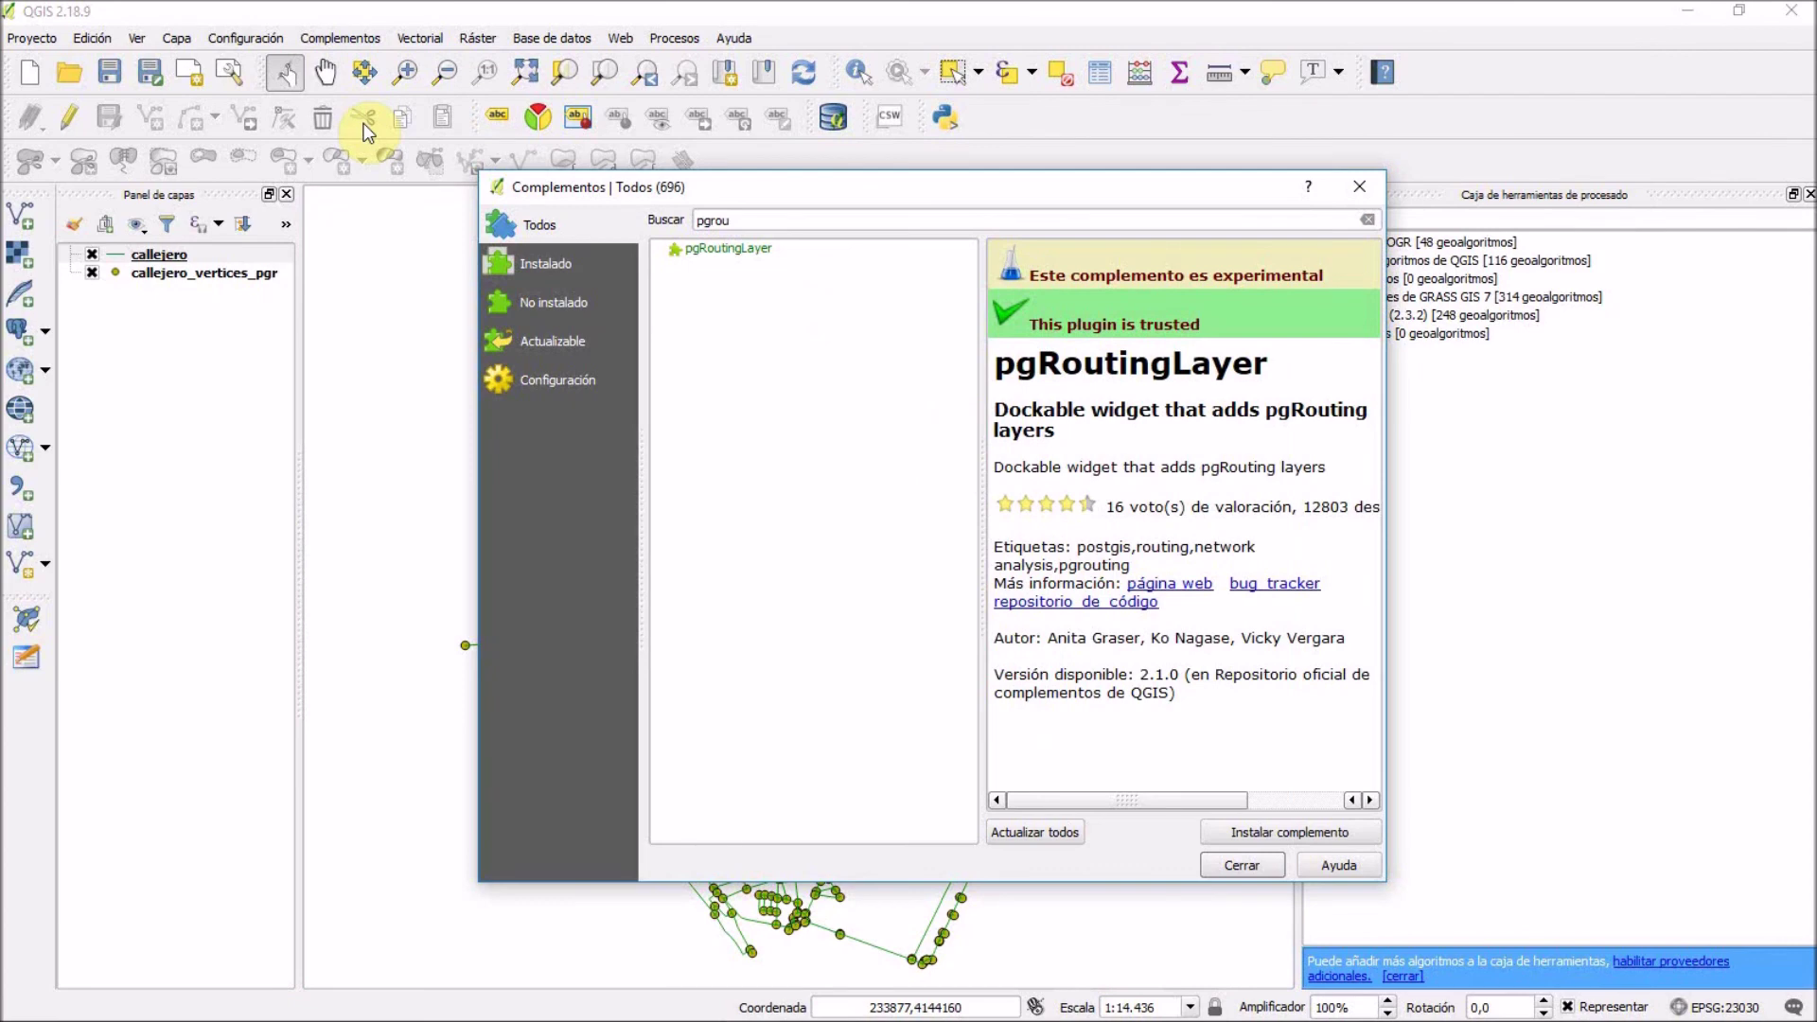
click(751, 221)
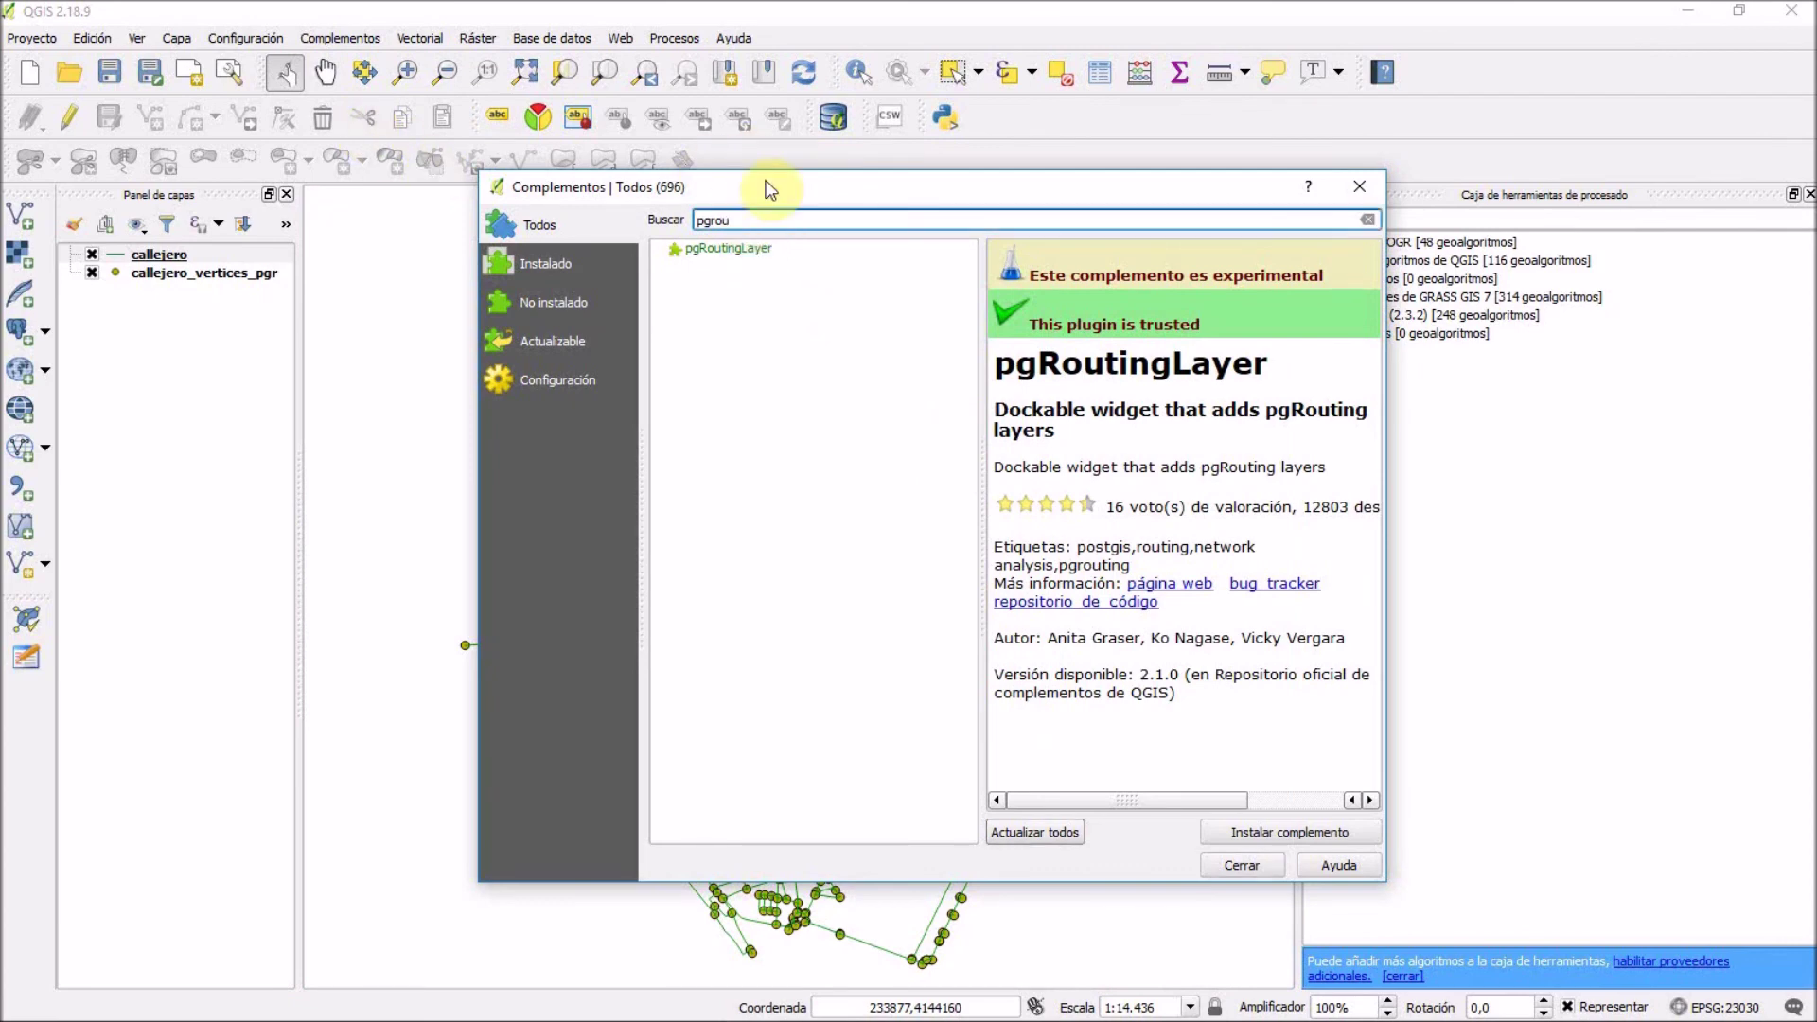
text(ting)
click(698, 252)
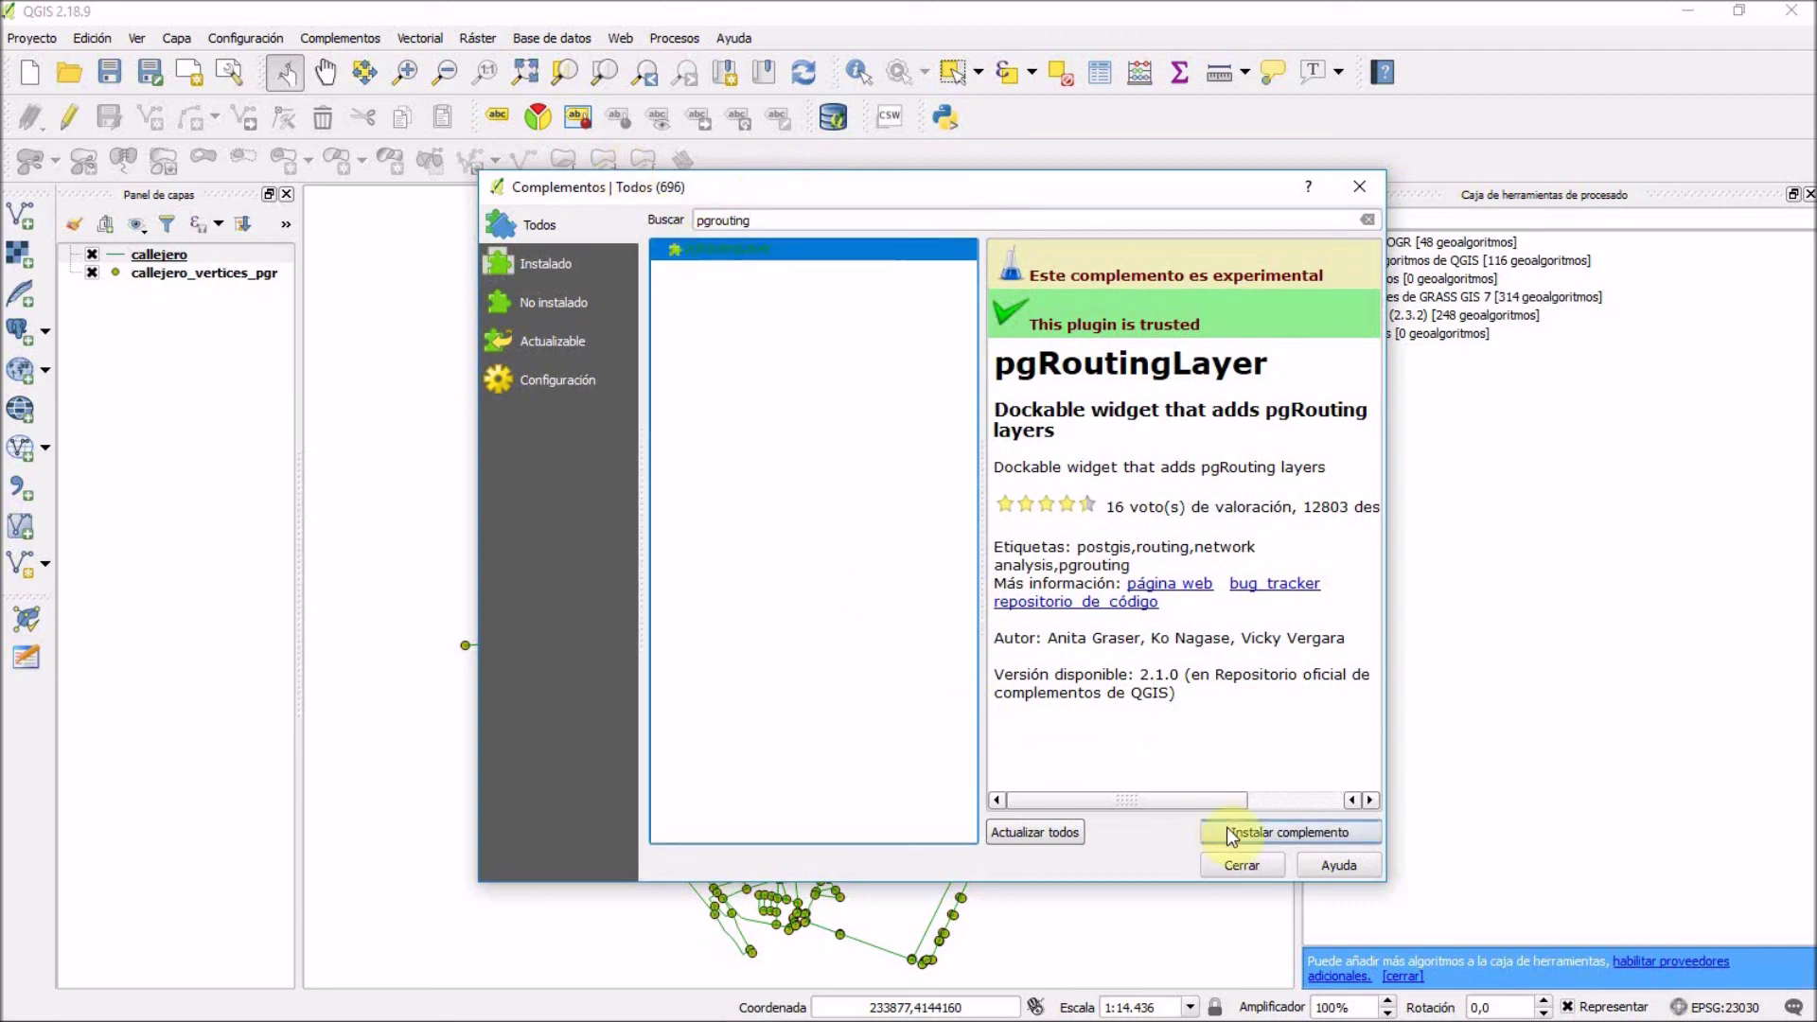
click(1229, 832)
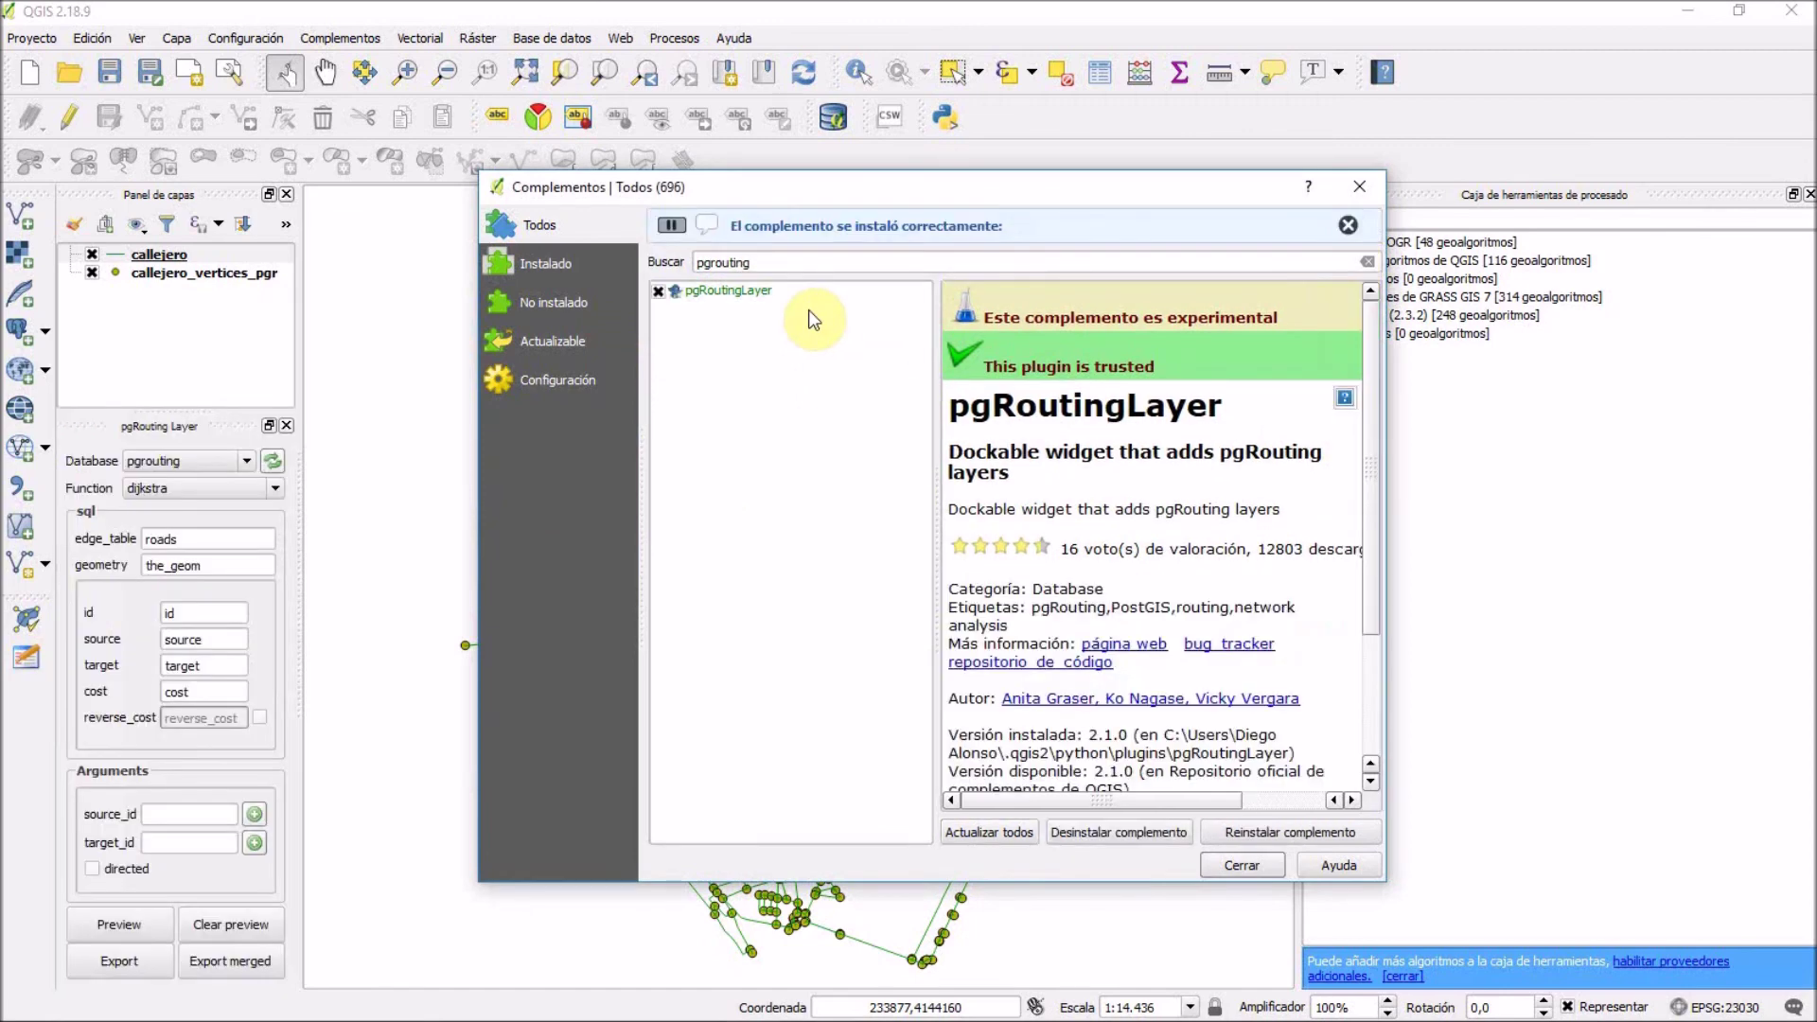
click(1242, 866)
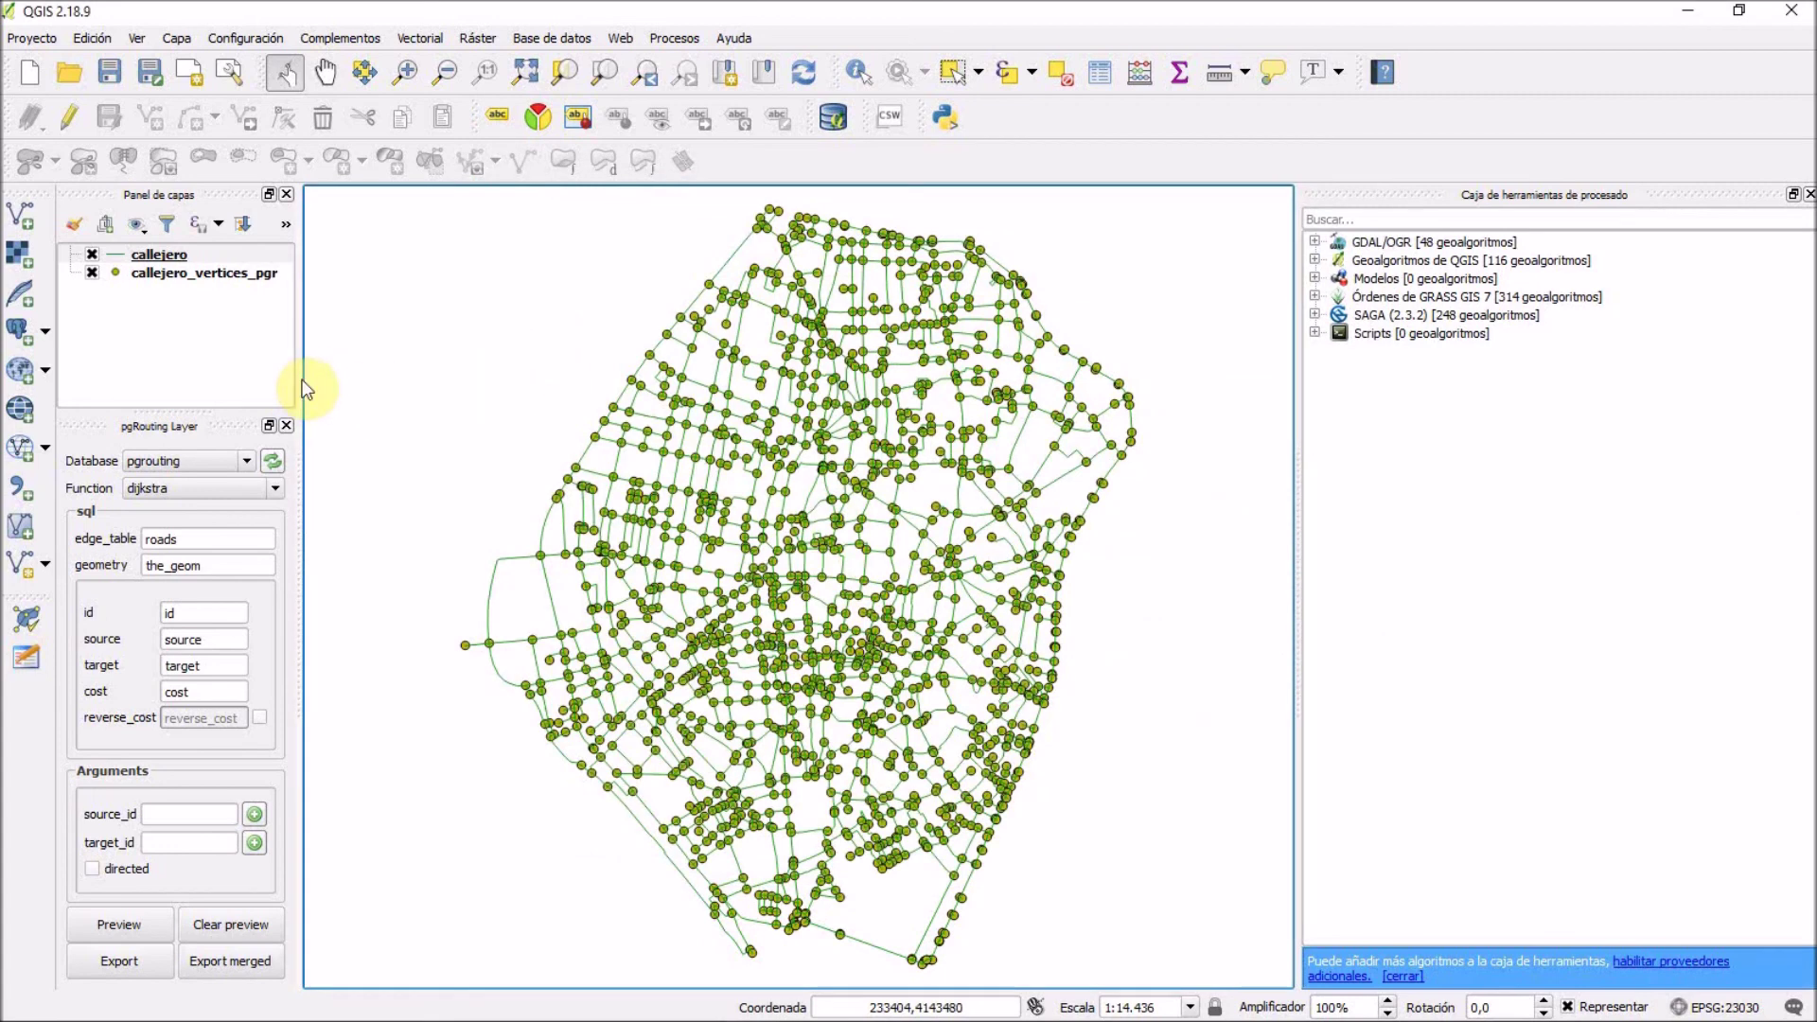
Drag the left dock panels wider and select the callejero layer.
drag(298, 376, 446, 394)
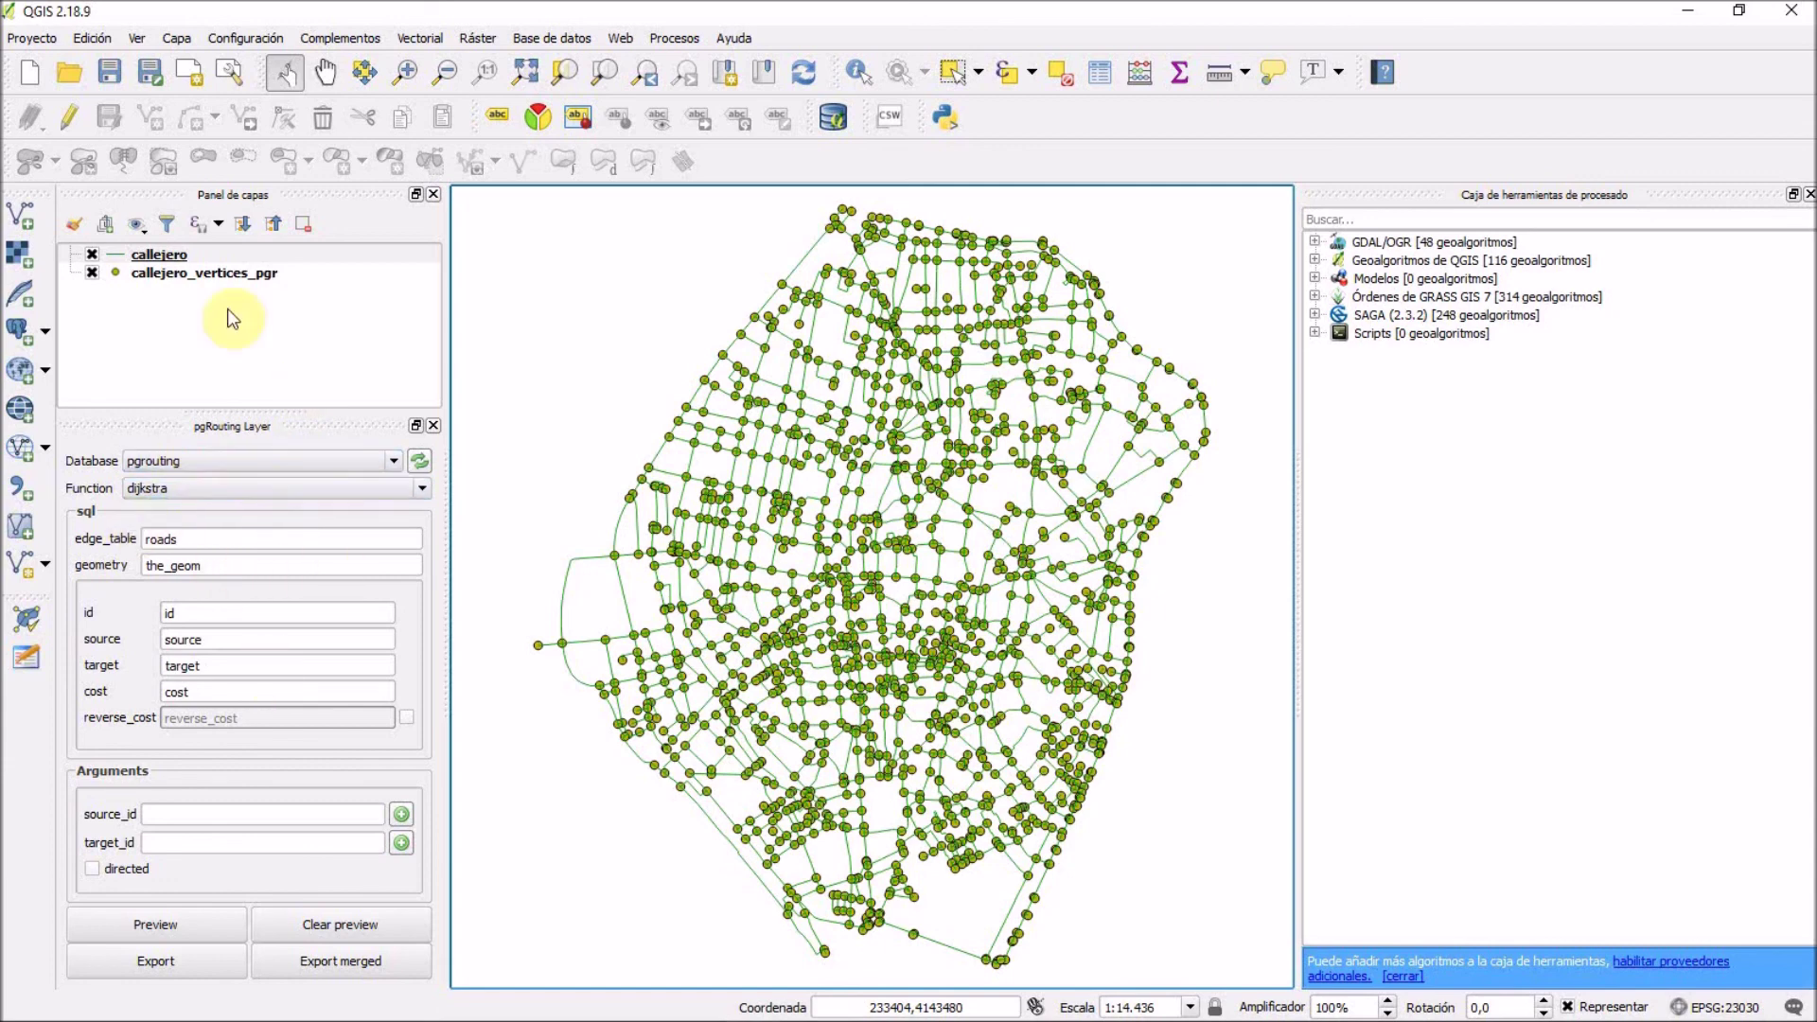
click(200, 320)
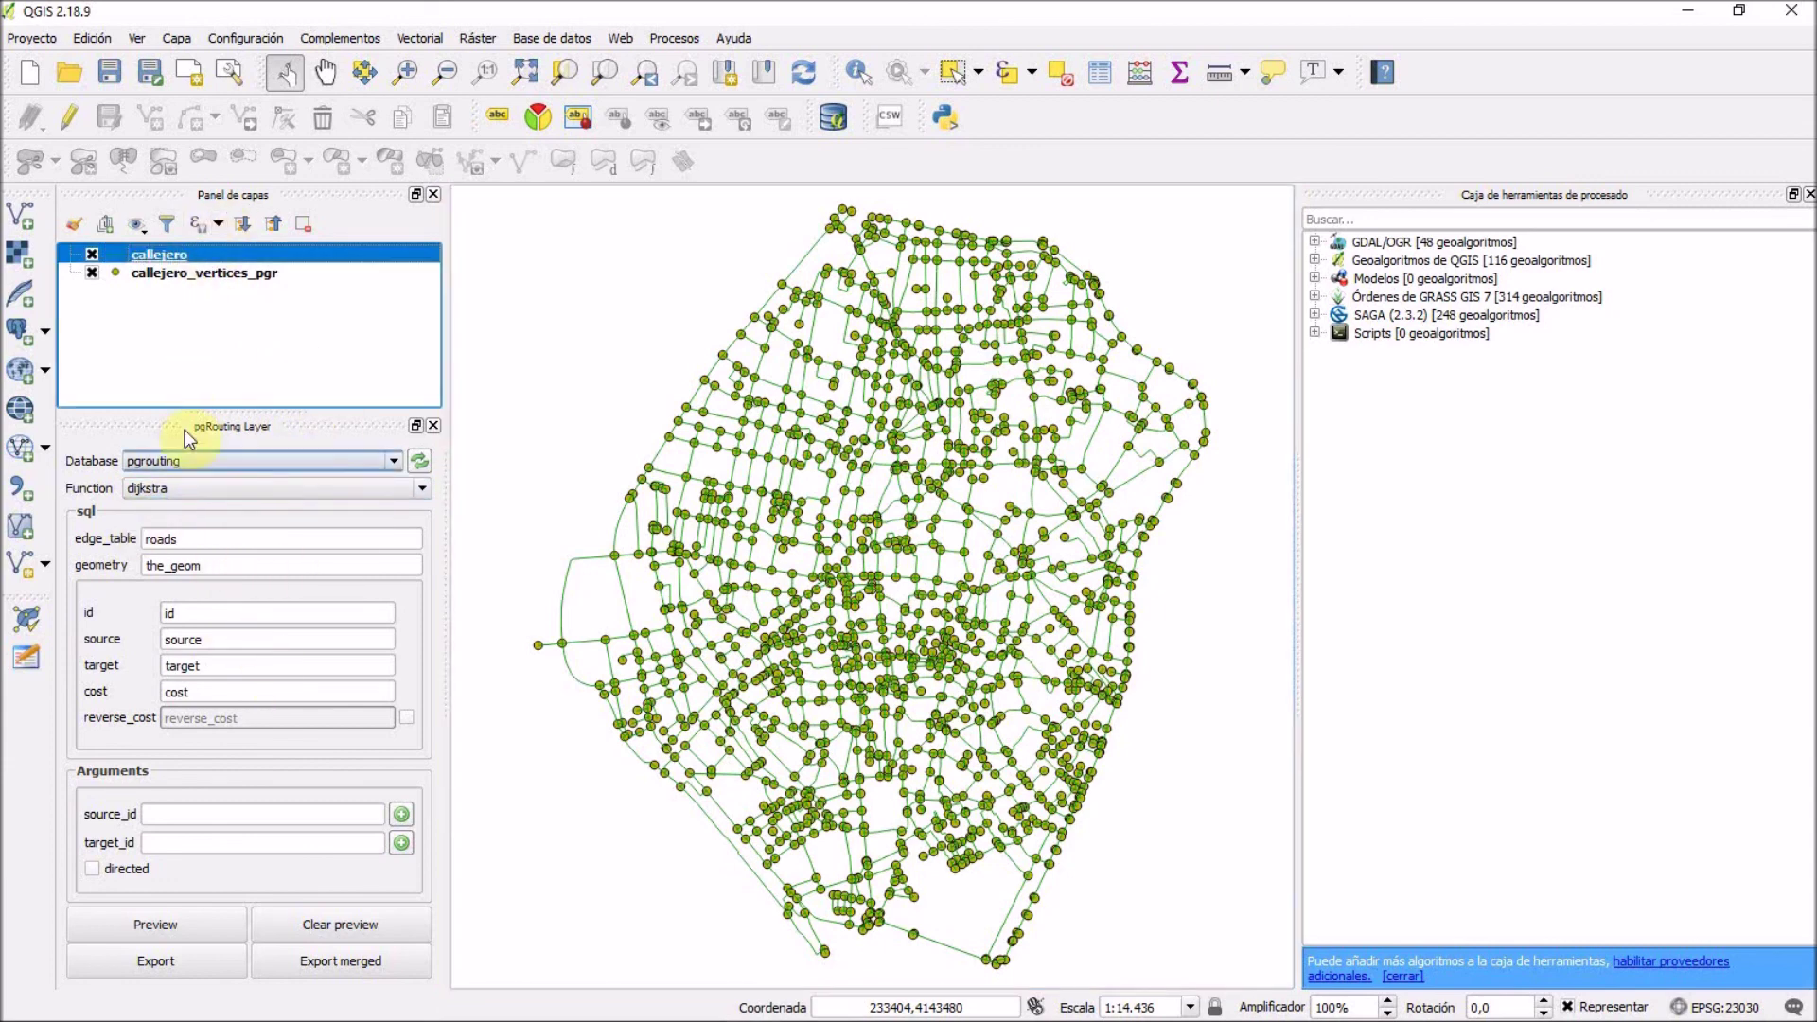